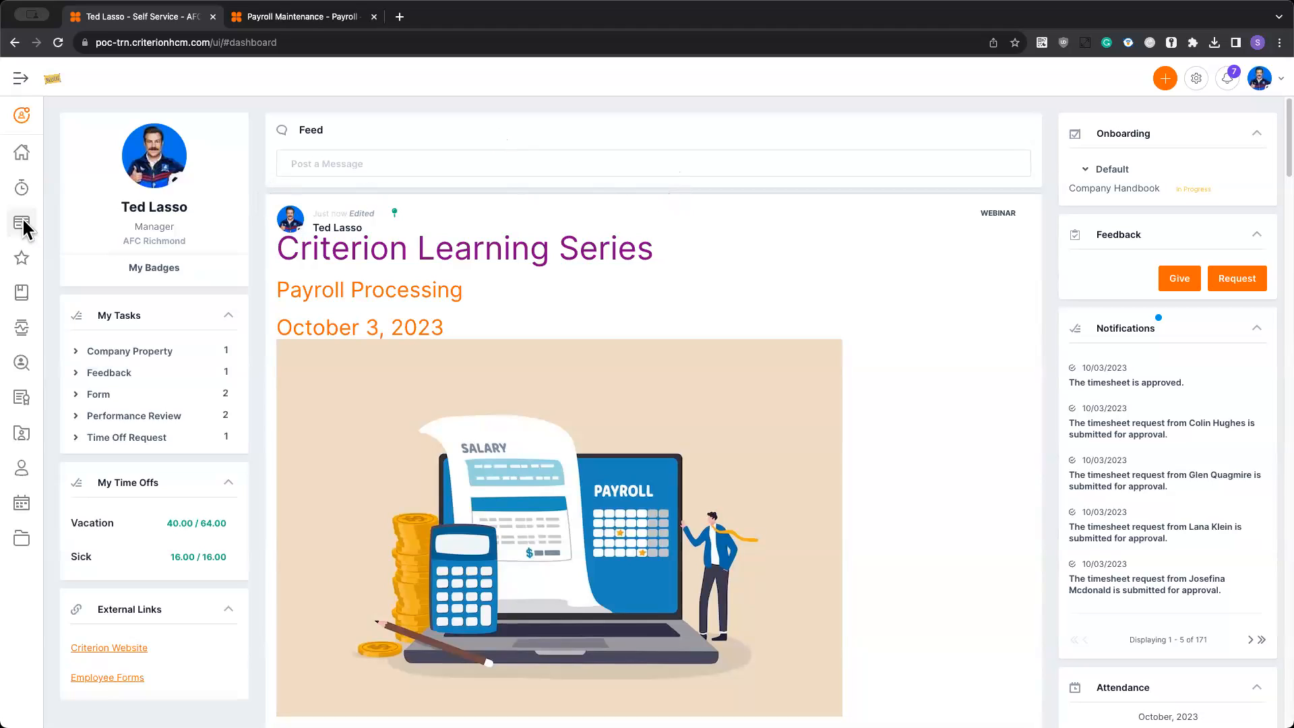
- Open your own timesheet for 09/24/2023 to 09/30/2023, review its entries and return to the timesheet list
mouse_move(20, 192)
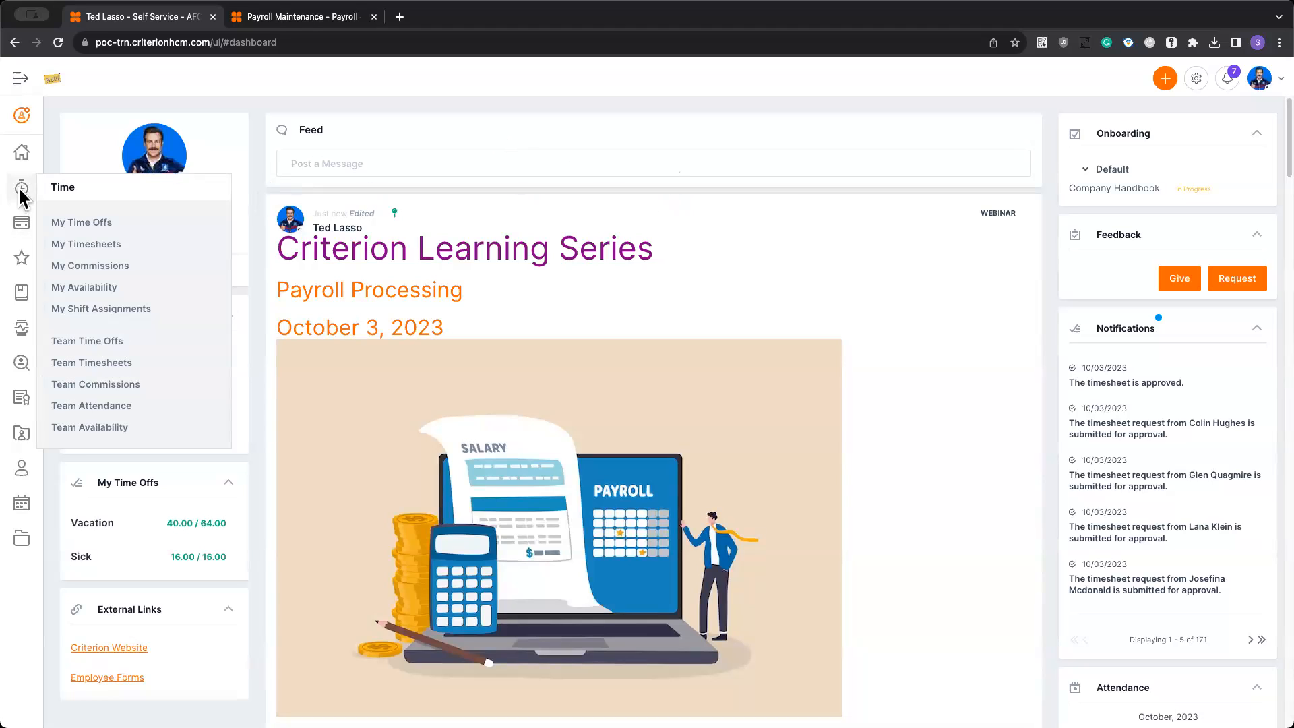
left_click(97, 244)
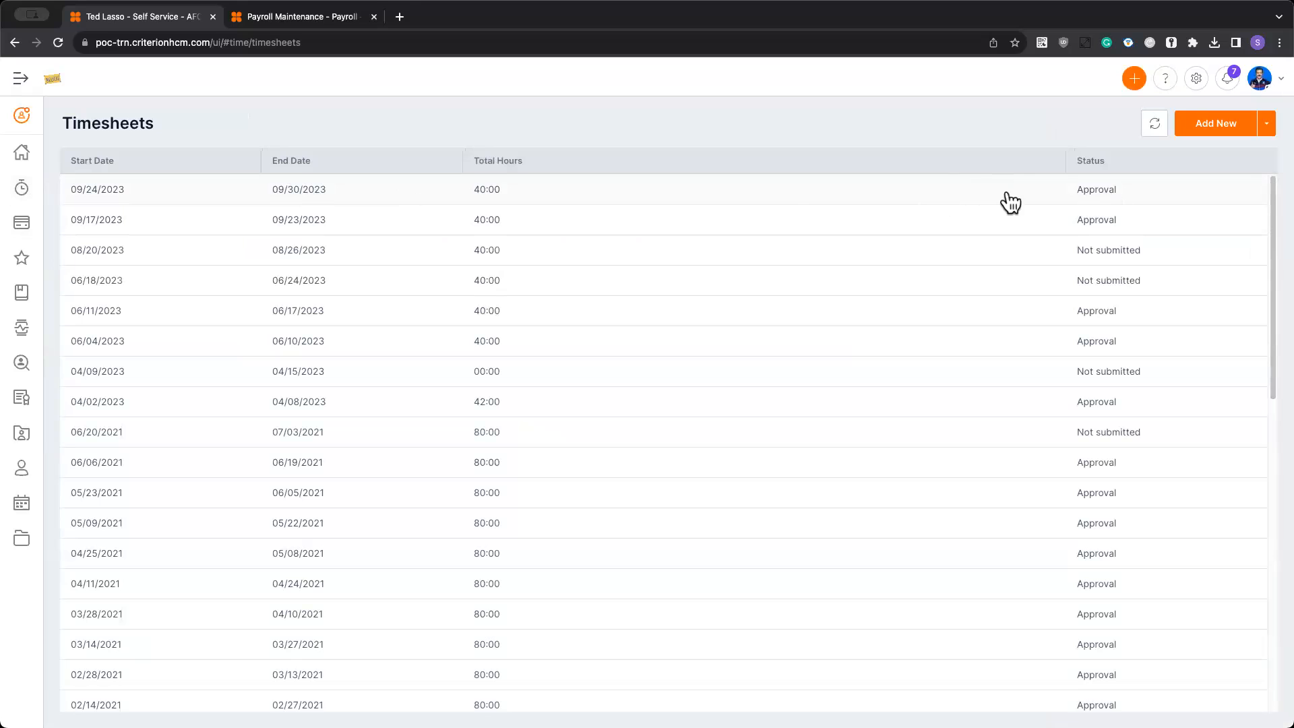
left_click(777, 196)
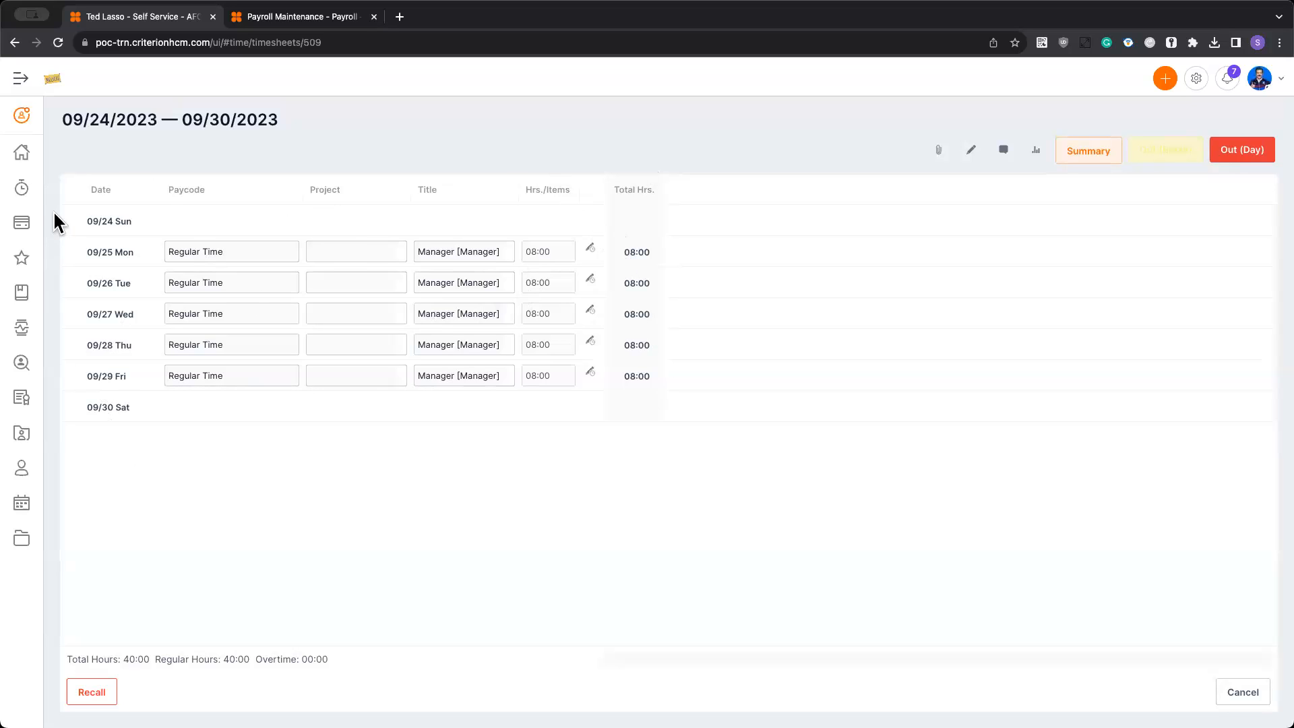
left_click(1242, 692)
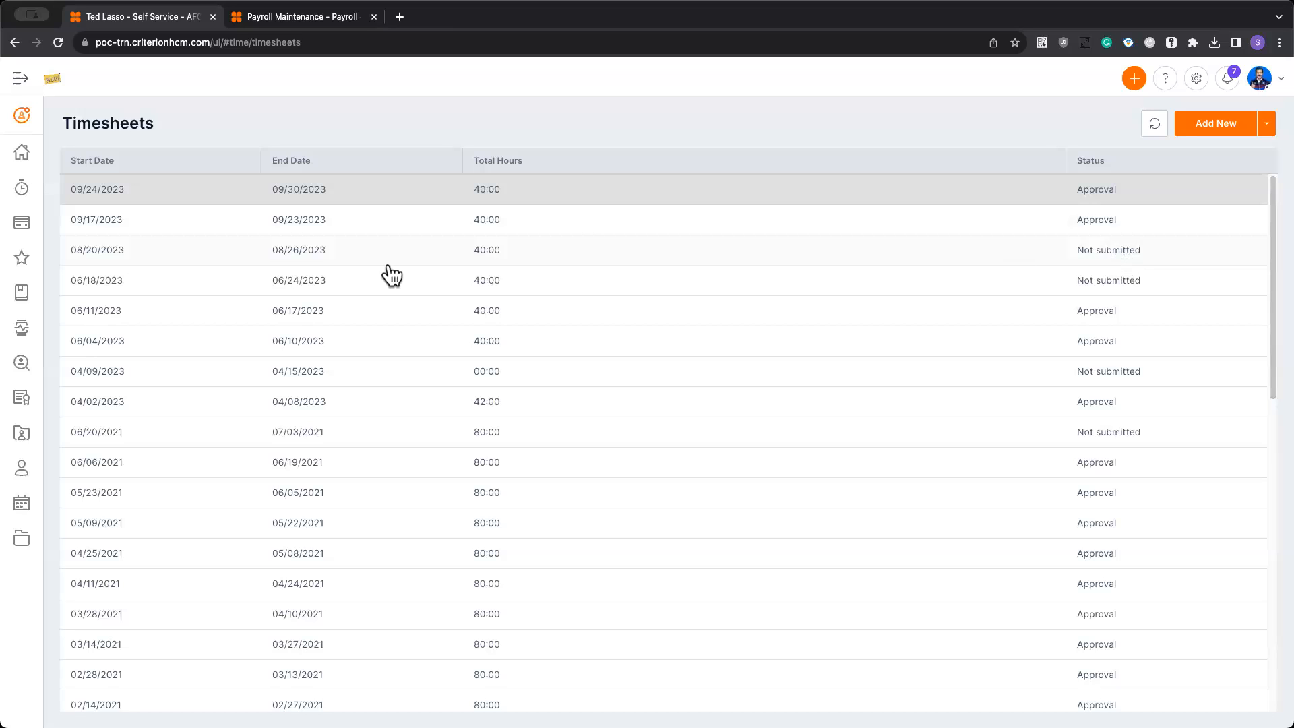
- Open Team Timesheets and look through the timesheet statuses of the team for 09/24/2023 to 09/30/2023
left_click(25, 190)
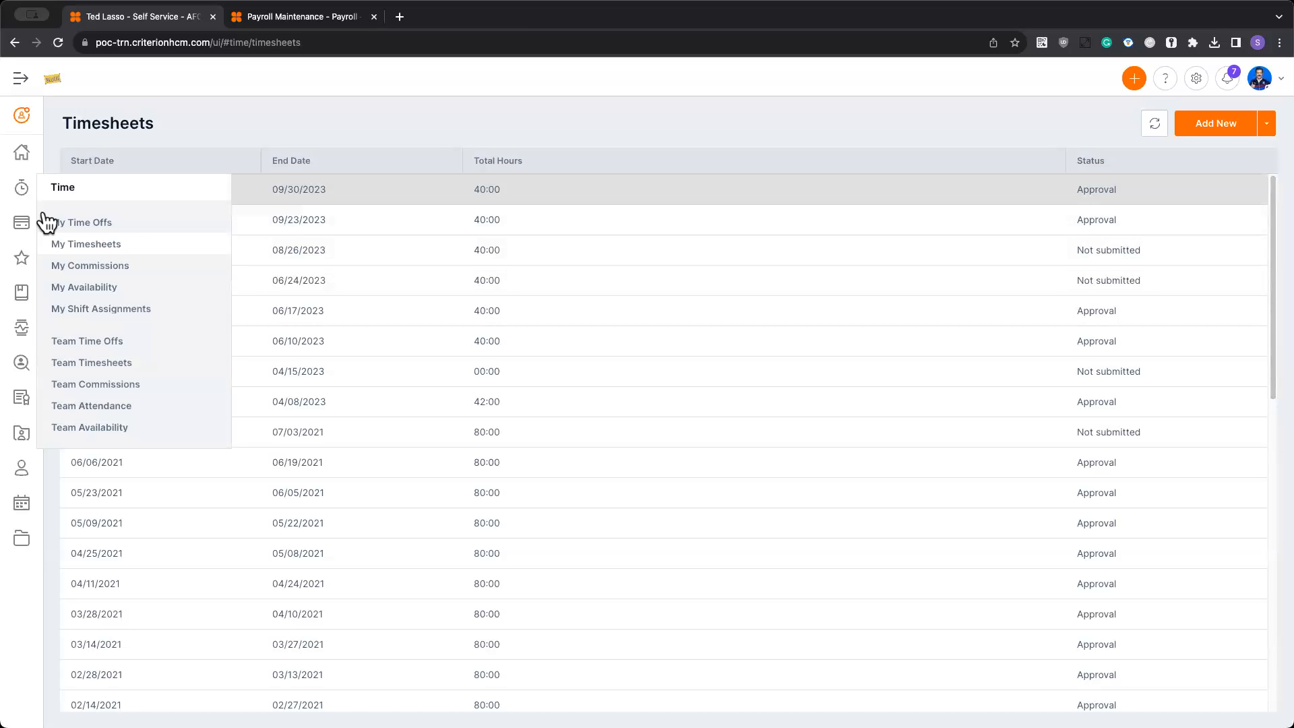
left_click(86, 362)
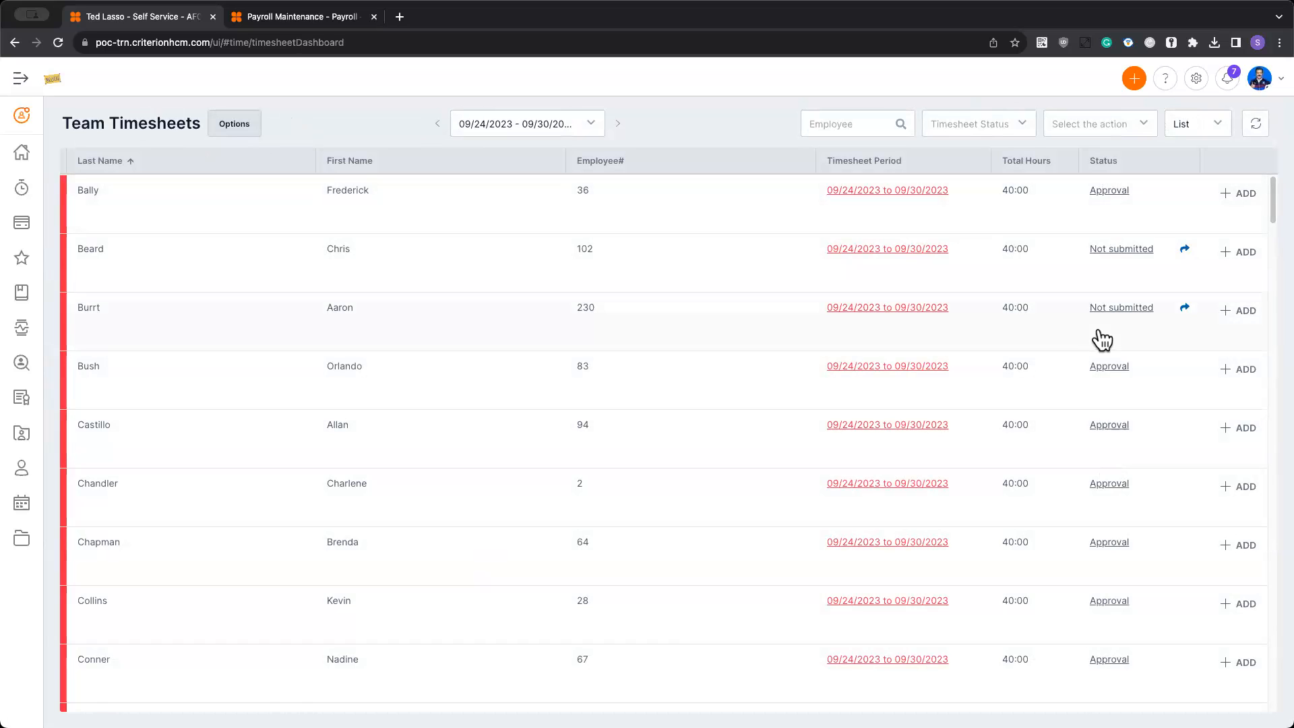
scroll(1096, 302, "down", 2)
scroll(1098, 304, "down", 3)
scroll(1097, 303, "up", 5)
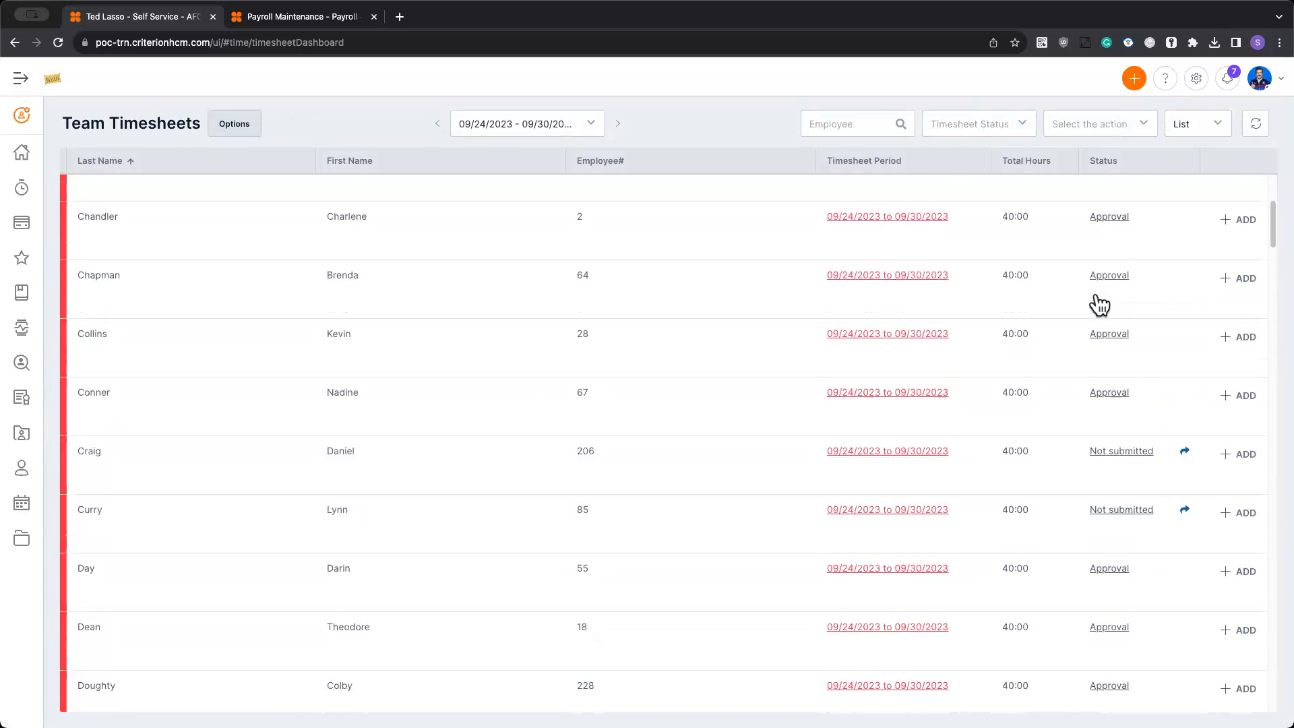
- Filter the team timesheets by Not submitted, Rejected, Verification, Submission and Approval status in turn, and clear the status filter
left_click(989, 125)
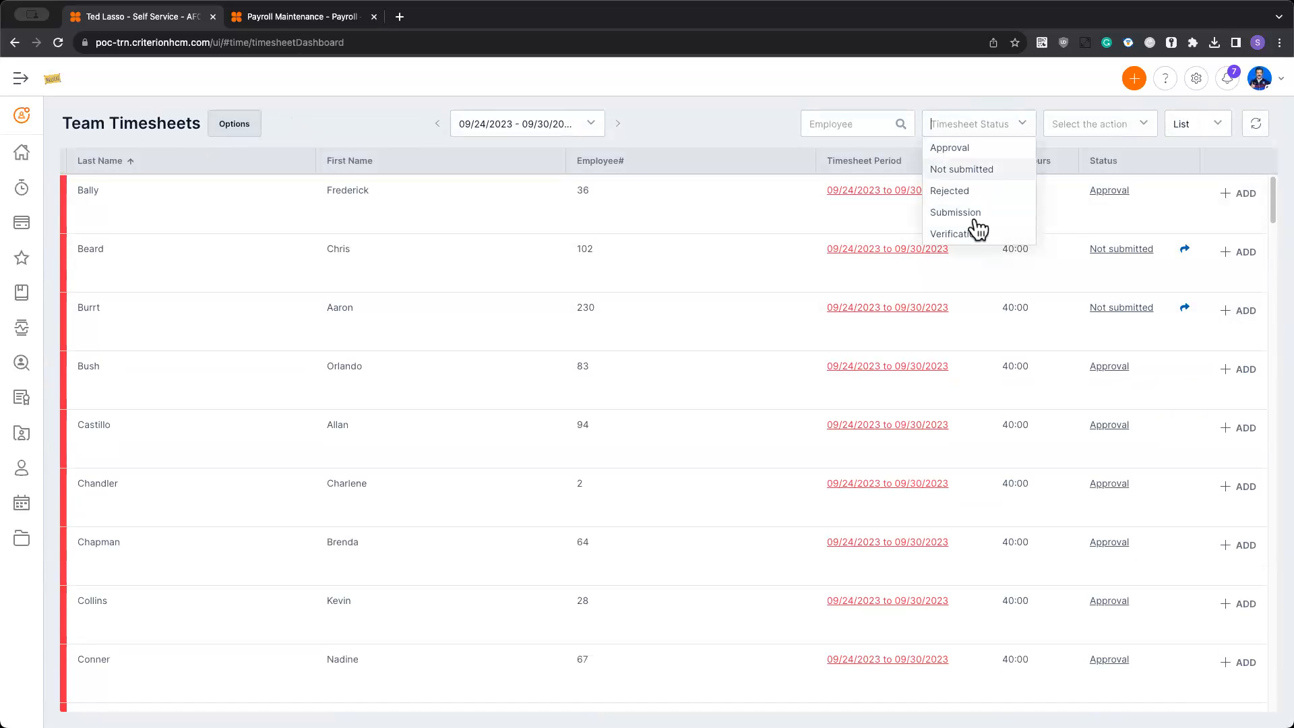
left_click(970, 169)
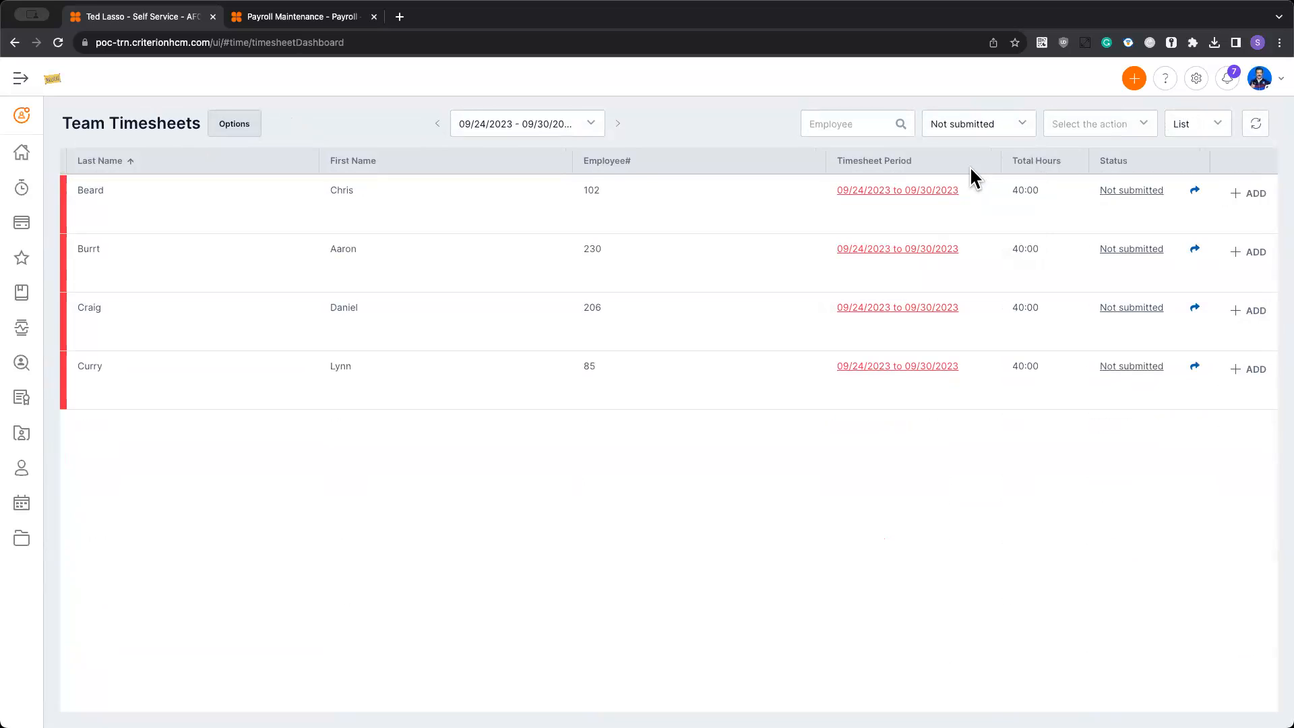
left_click(988, 126)
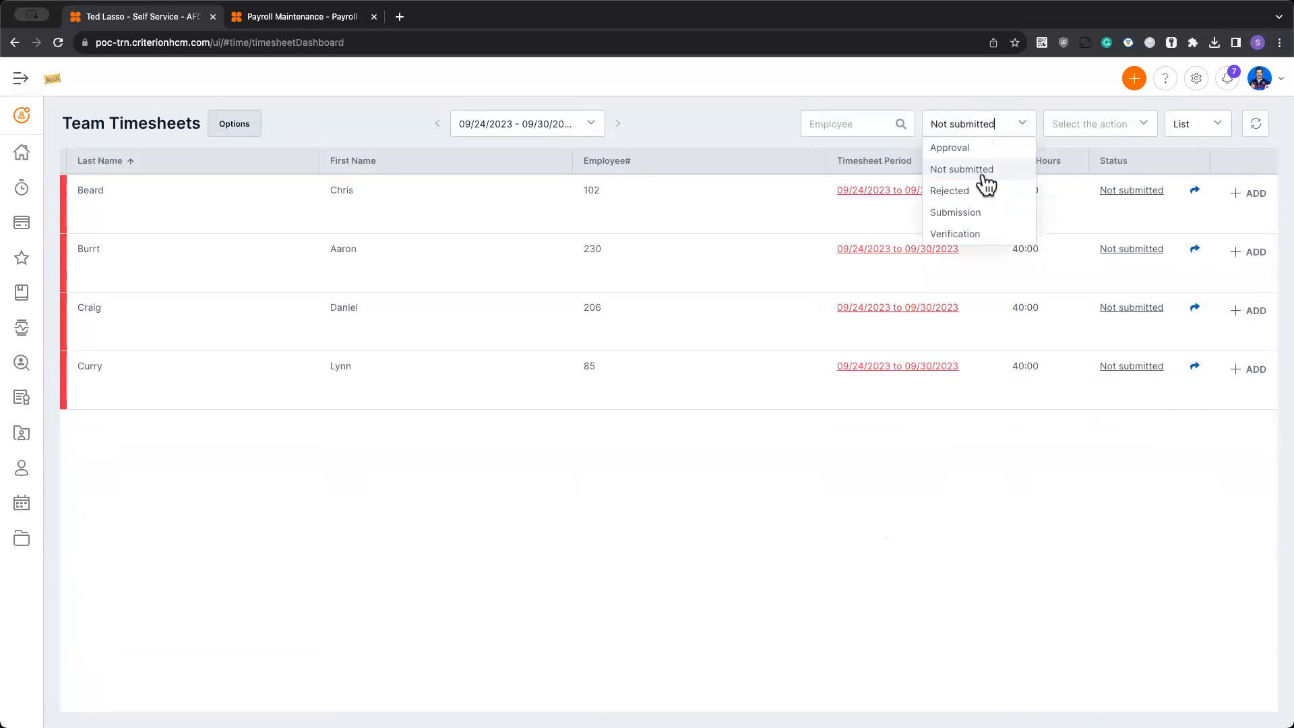
left_click(984, 194)
left_click(982, 123)
left_click(982, 233)
left_click(985, 124)
left_click(984, 212)
left_click(981, 123)
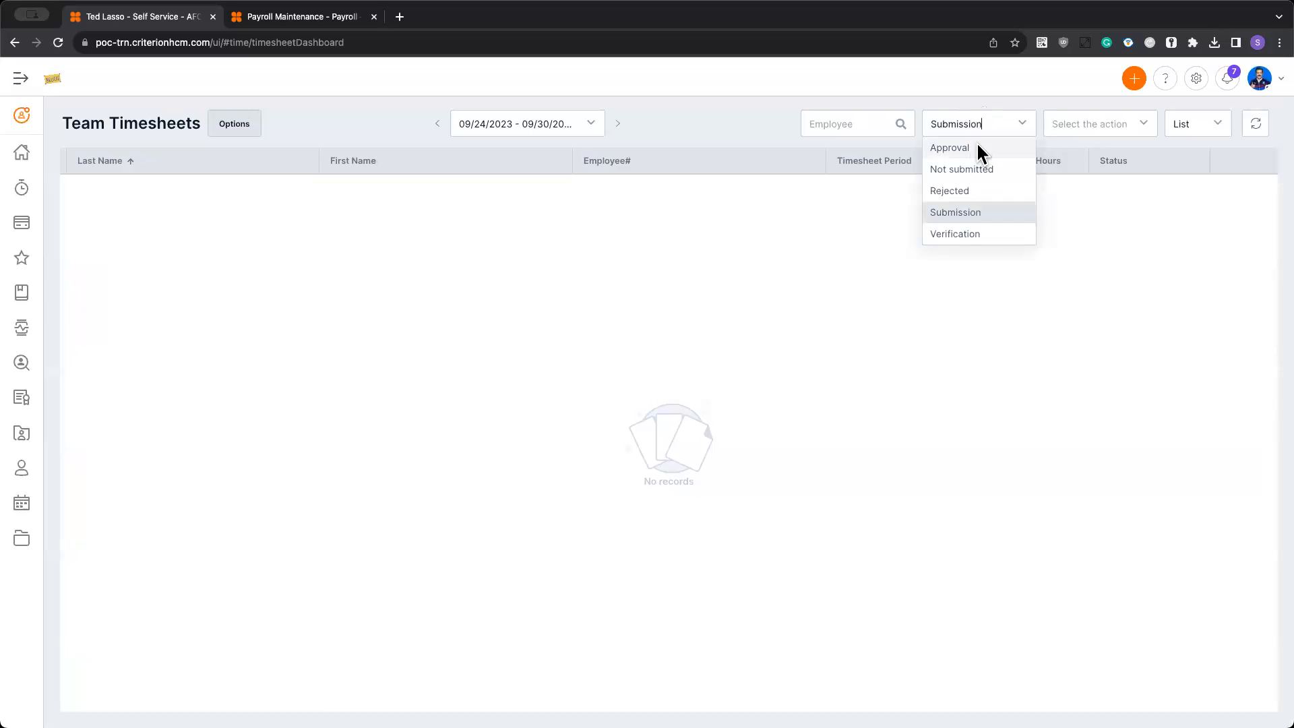
left_click(976, 143)
left_click(994, 115)
left_click(993, 115)
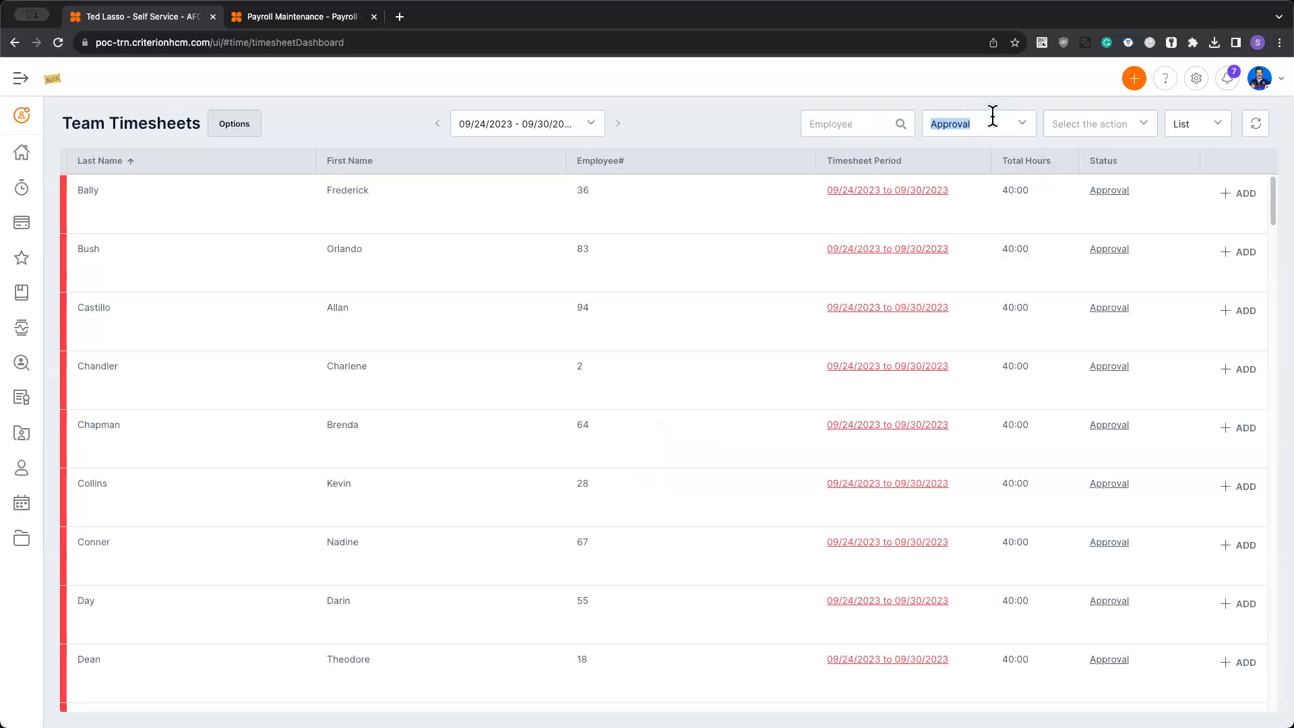
key("BackSpace")
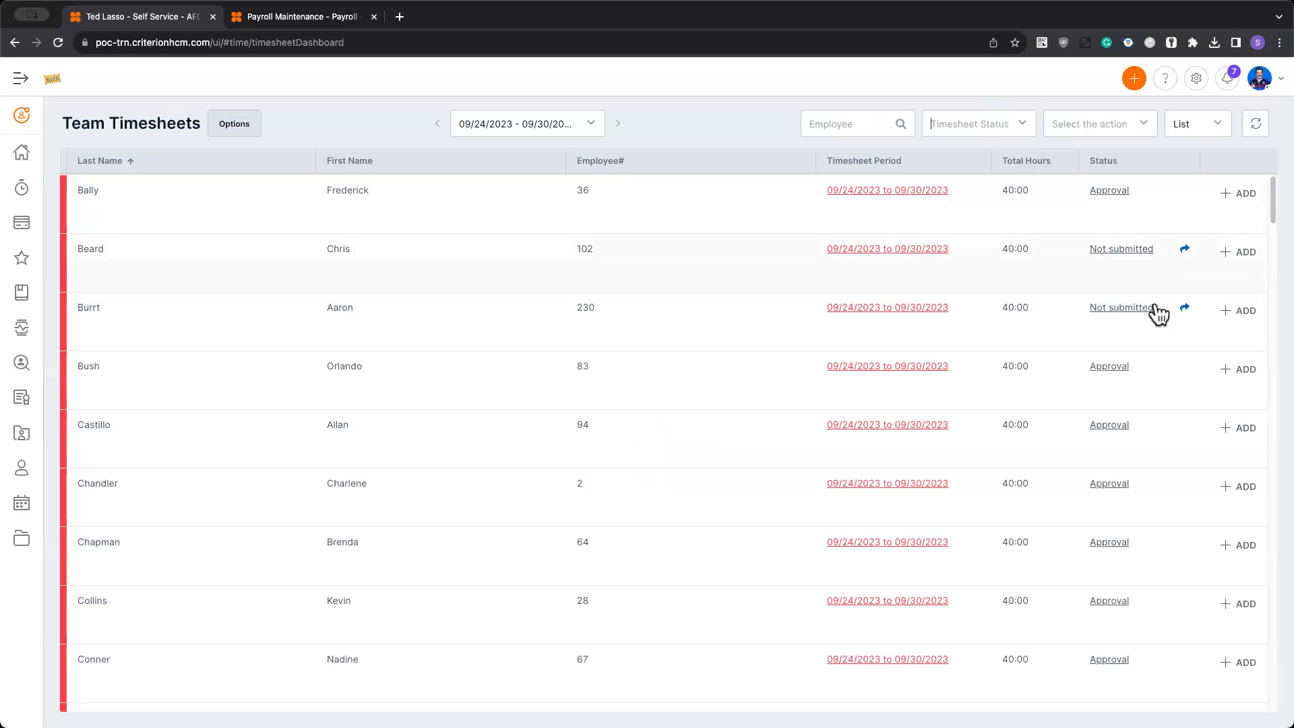
- Check the unfiltered team list for timesheets that are not submitted and view the actions available for the team
scroll(1162, 296, "down", 3)
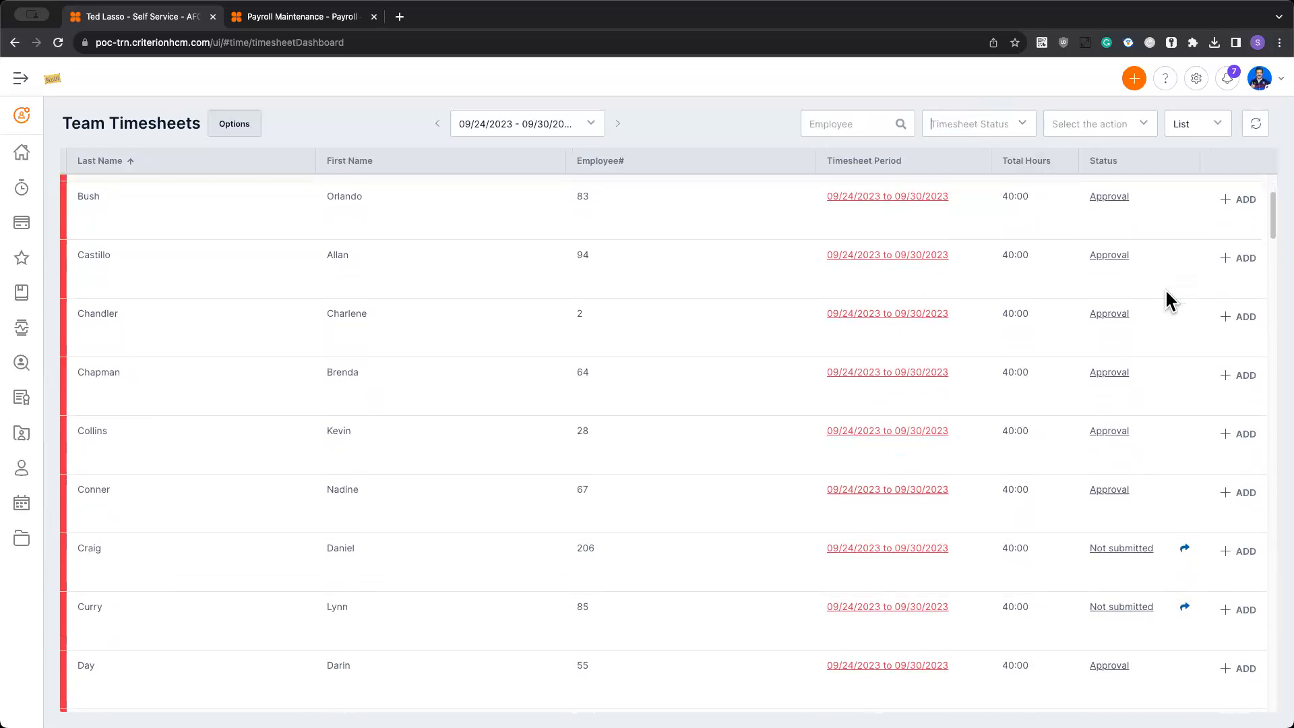
scroll(1159, 277, "up", 5)
scroll(1185, 381, "down", 3)
scroll(1182, 365, "up", 3)
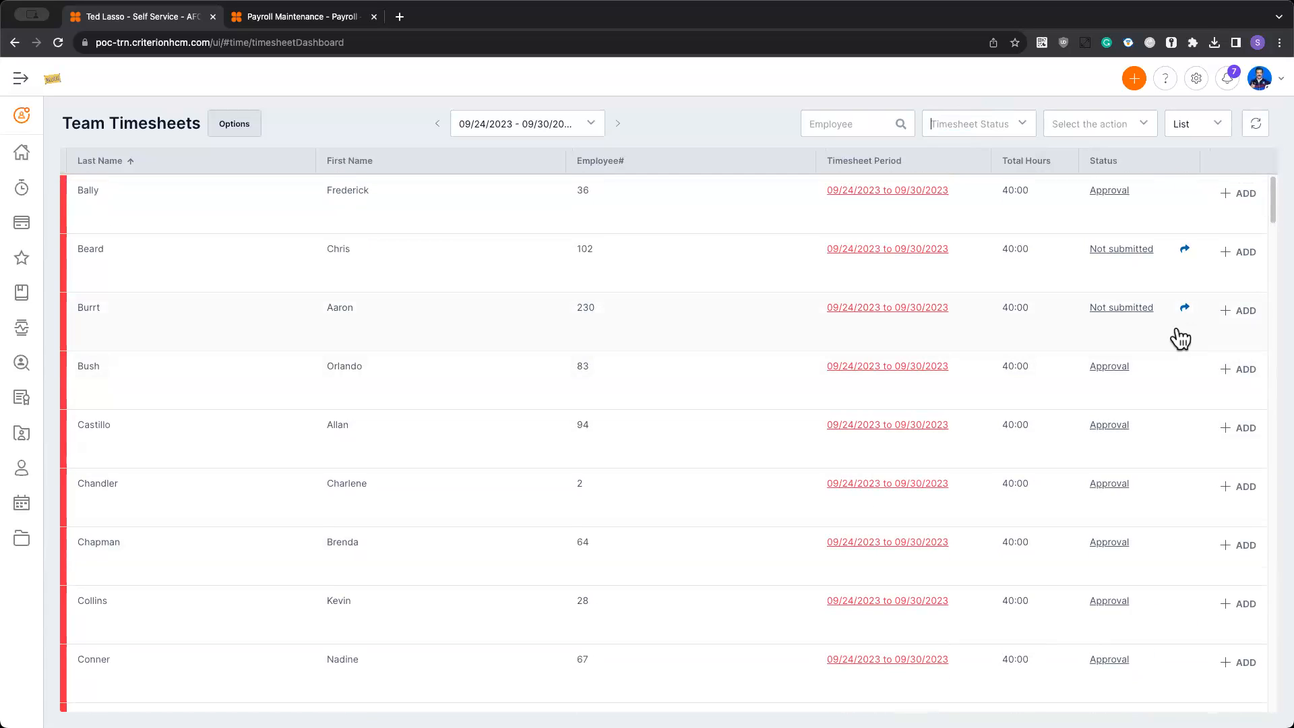
left_click(1107, 123)
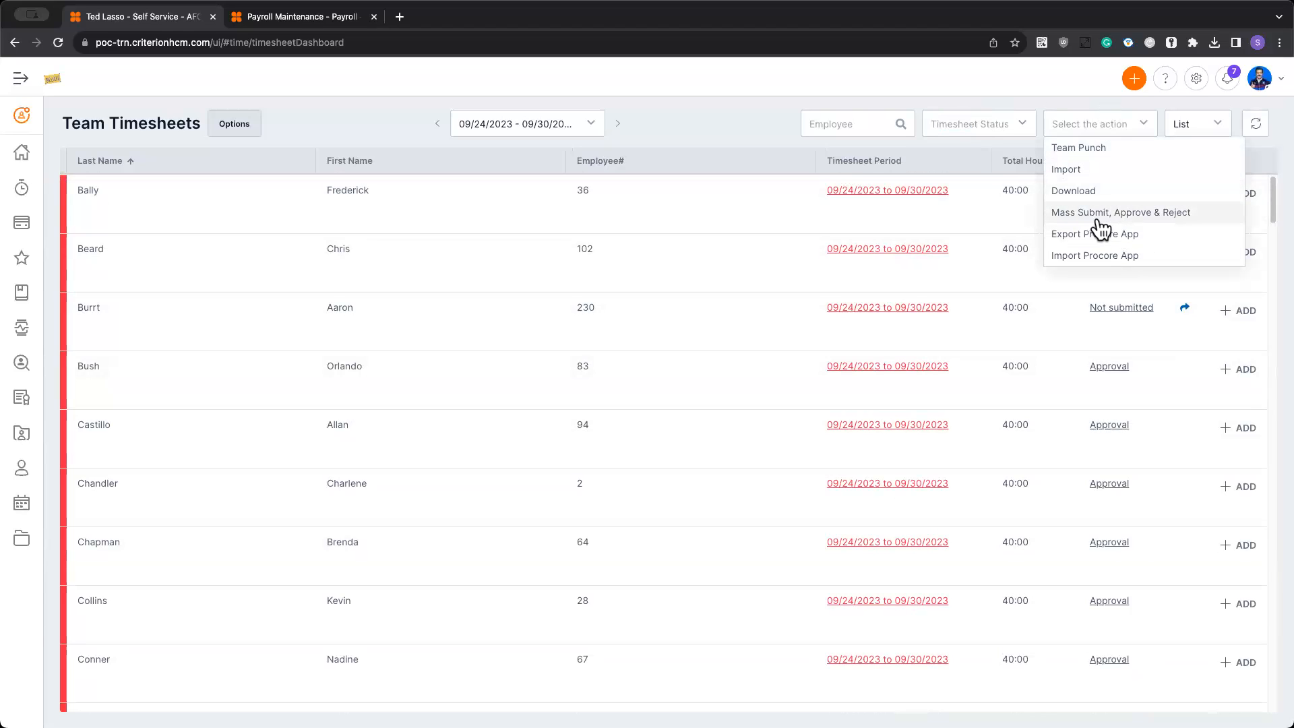
left_click(1175, 337)
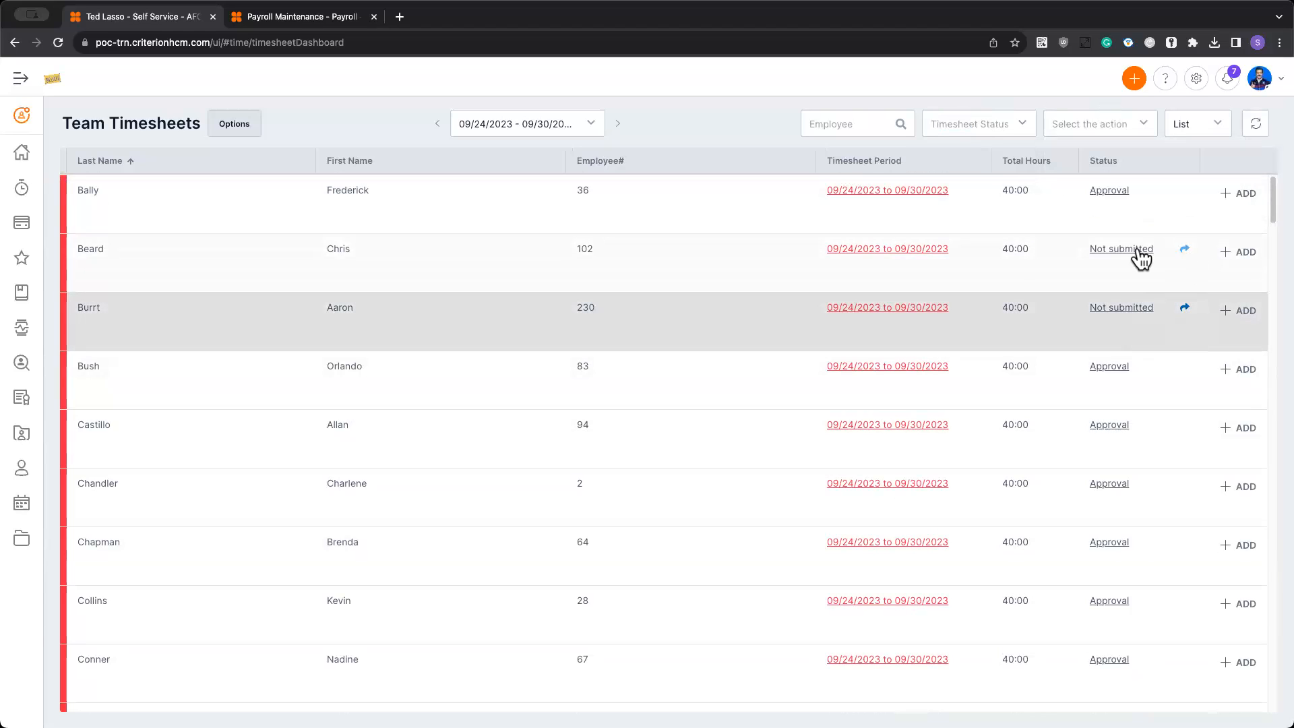
- Submit the first two employees' Not submitted timesheets, one from its detail page and the other directly from the team list
left_click(903, 249)
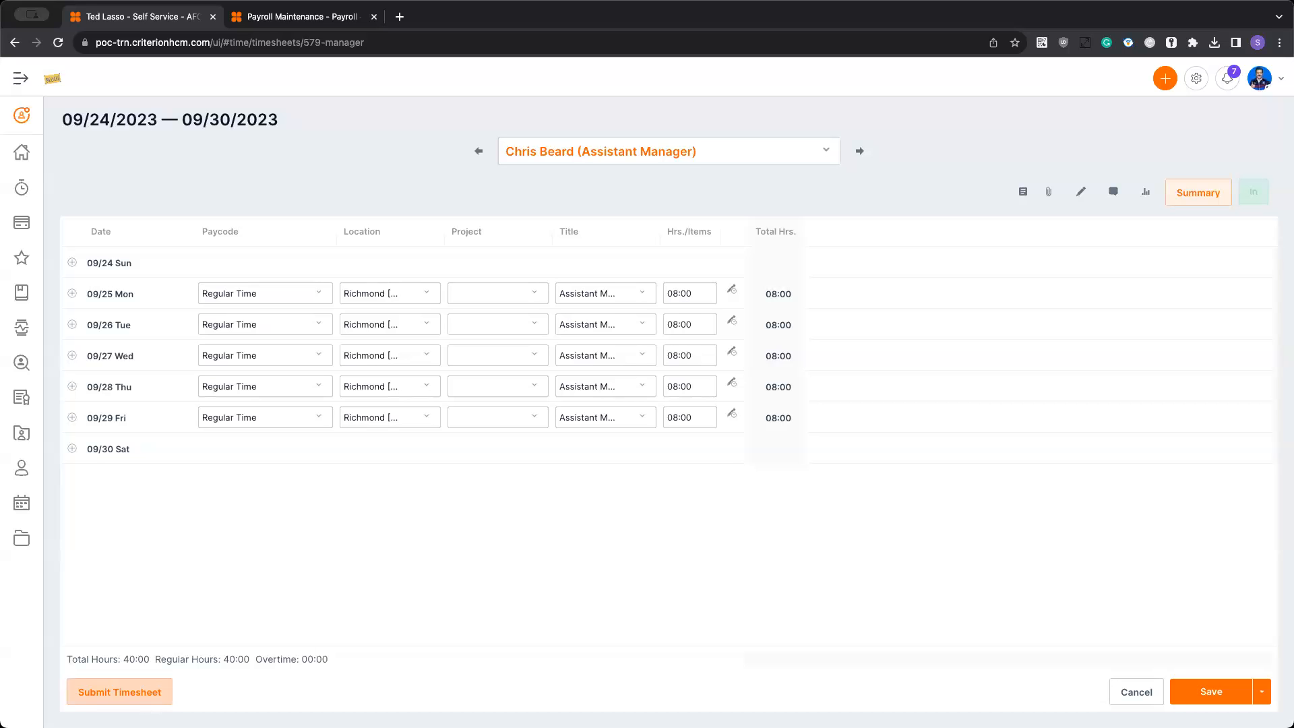
left_click(142, 698)
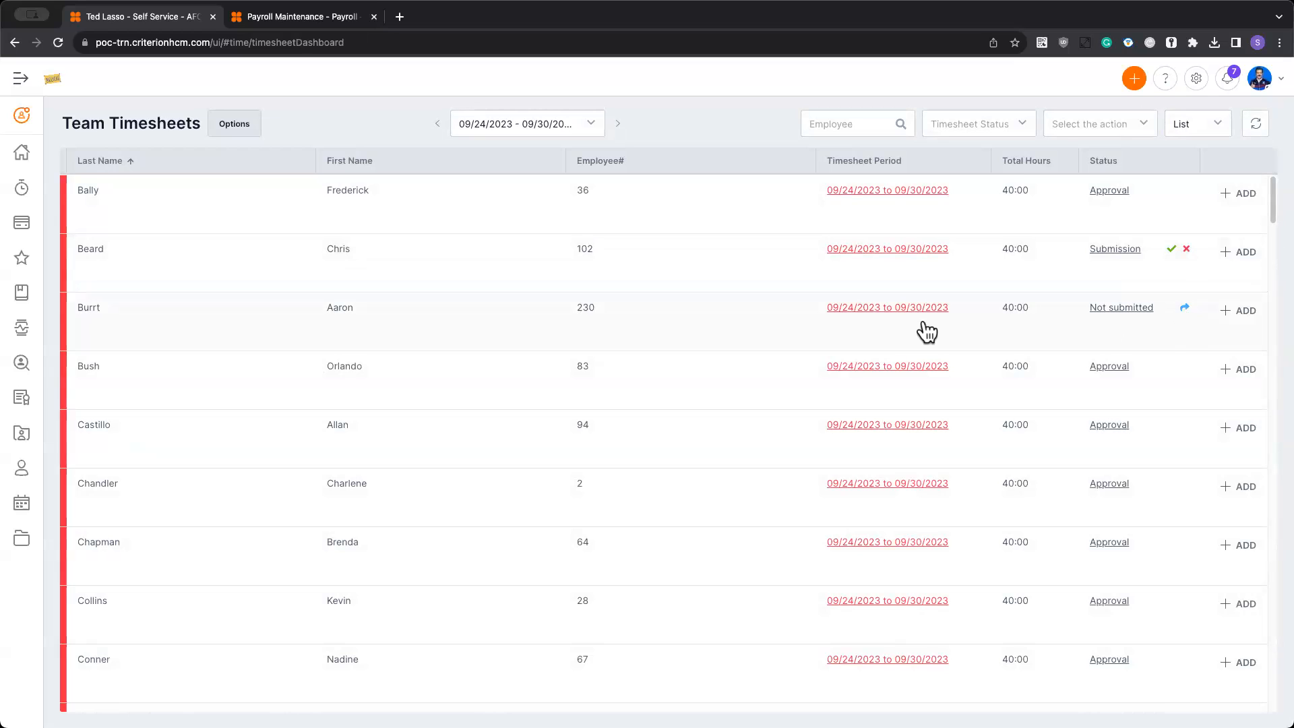
left_click(1183, 312)
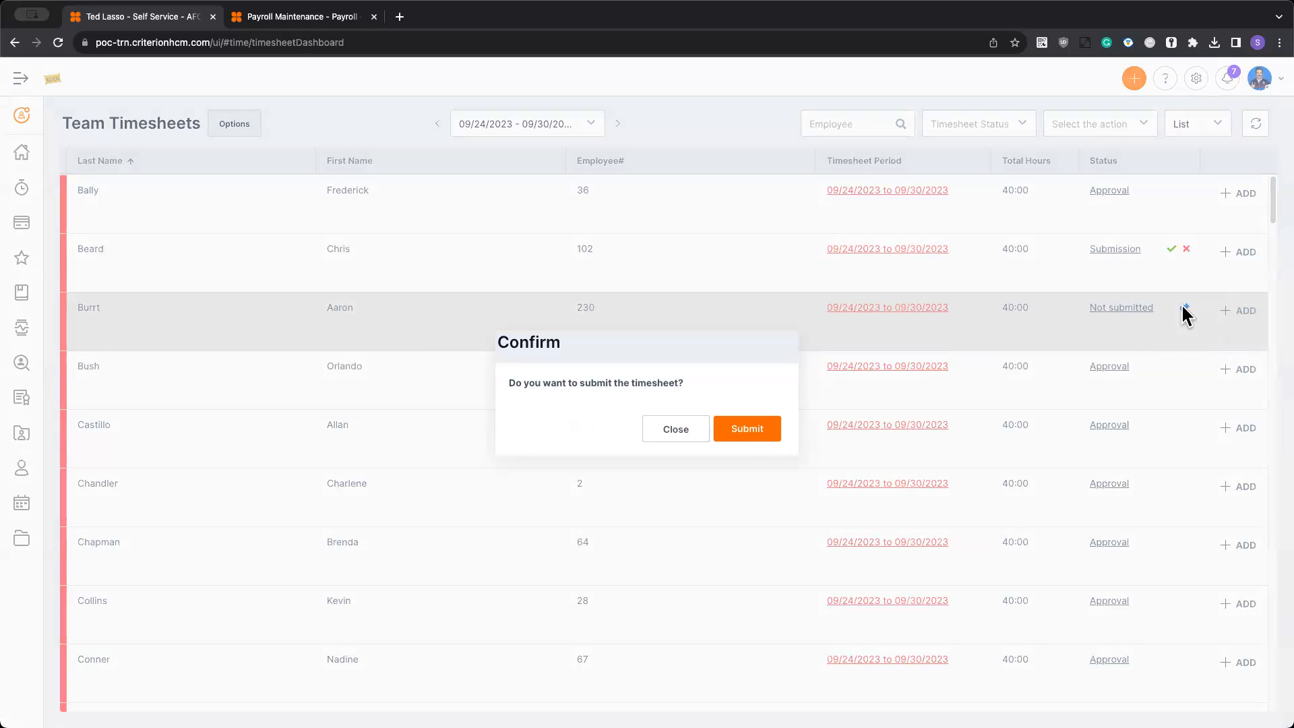
left_click(756, 435)
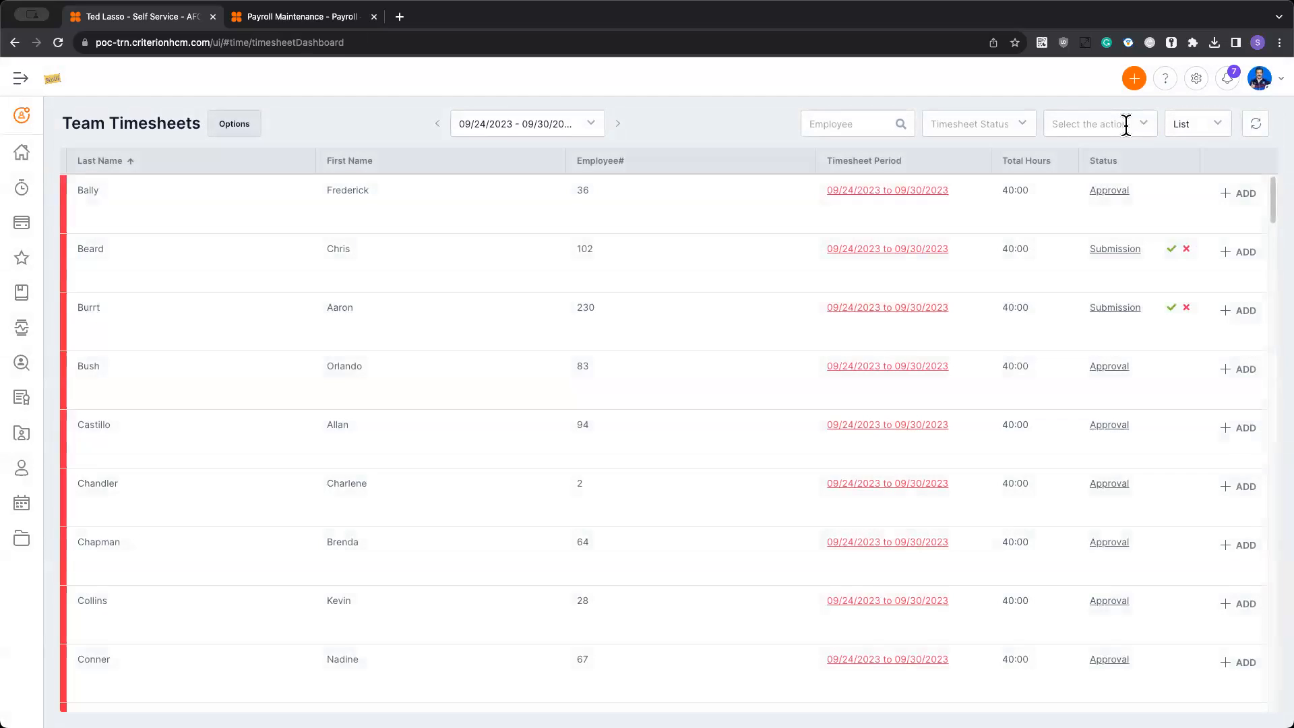
- Check the submitted timesheets in Mass Submit, Approve & Reject, and mass submit all remaining unsubmitted timesheets
left_click(1125, 126)
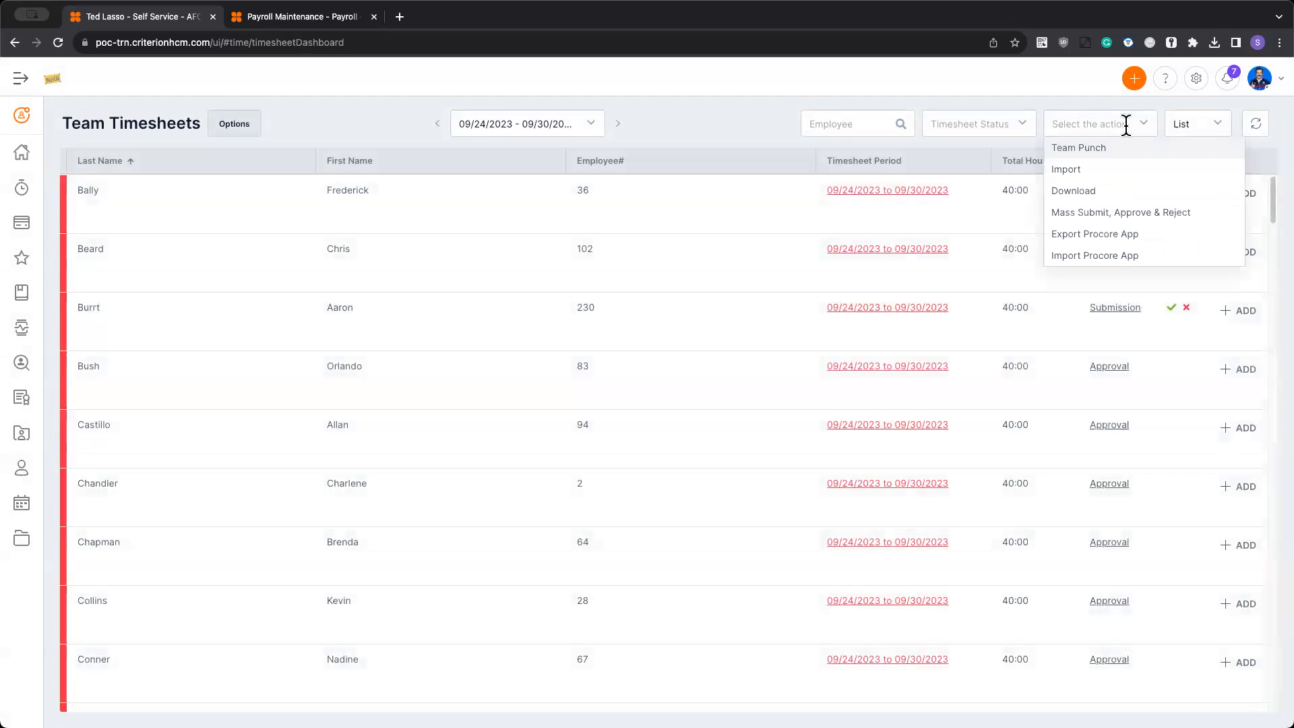
left_click(1122, 211)
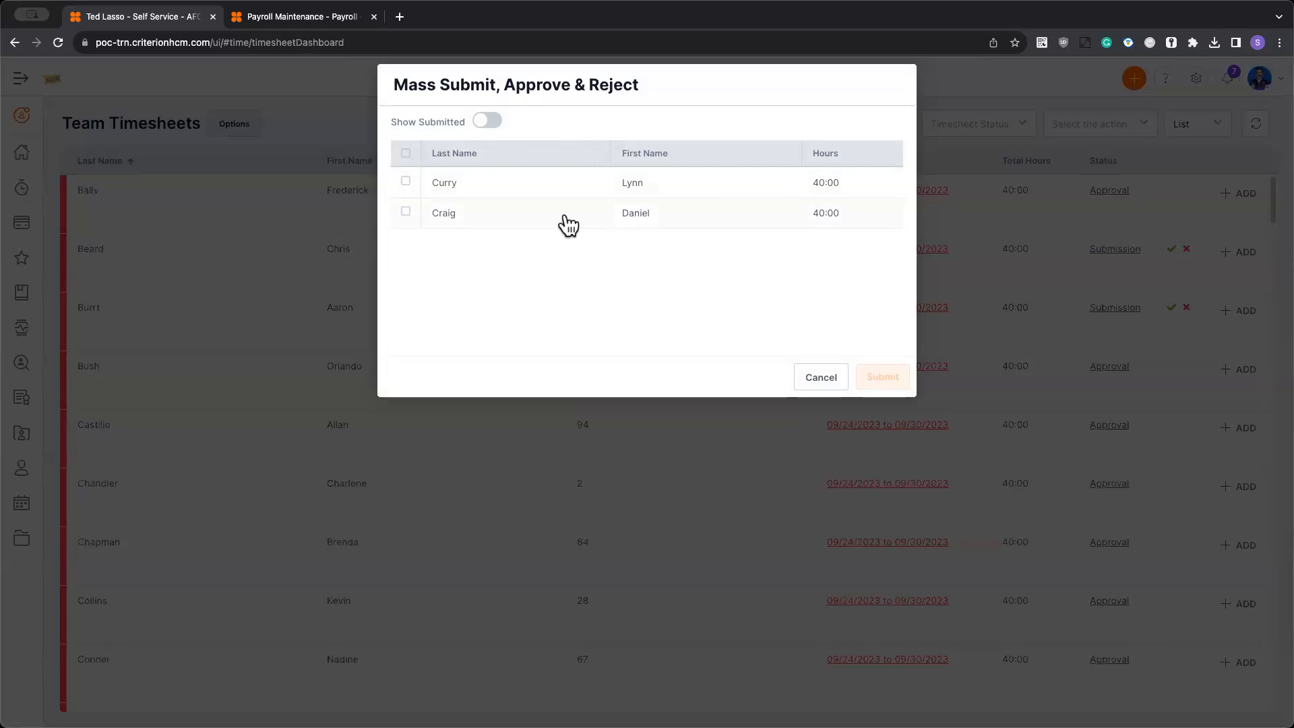
left_click(491, 122)
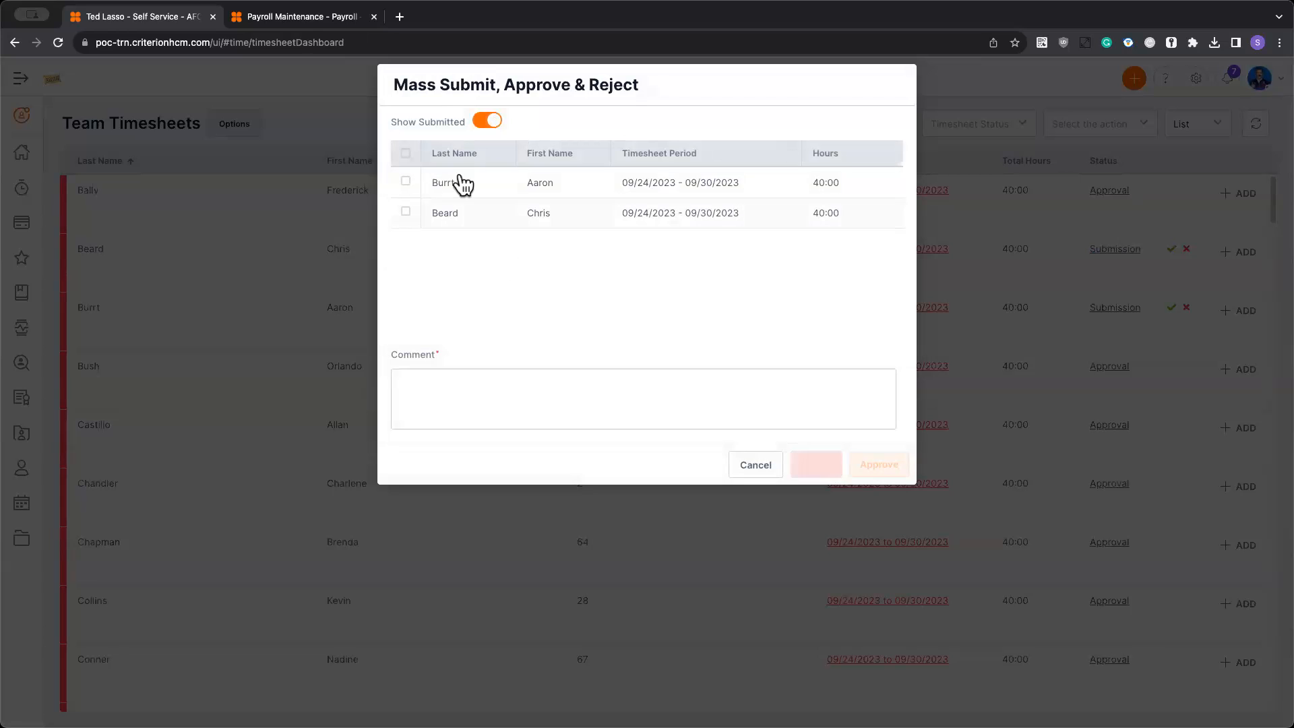
left_click(485, 121)
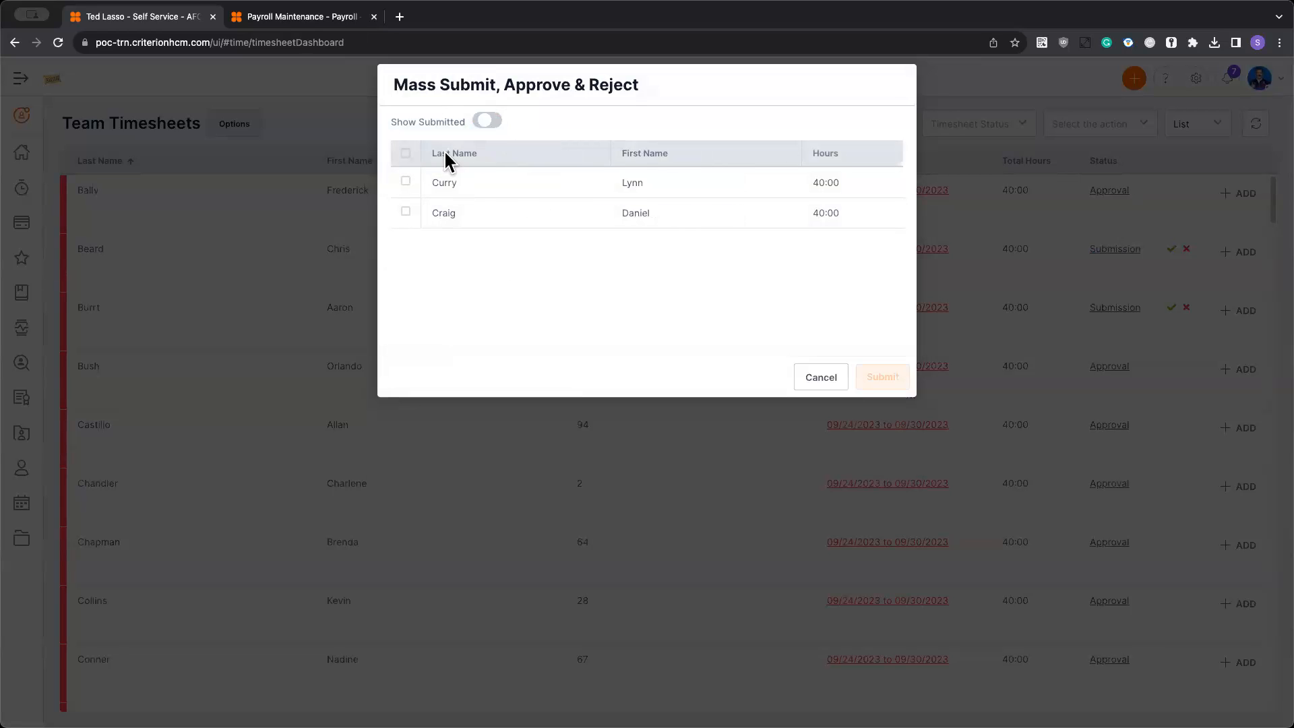
left_click(406, 152)
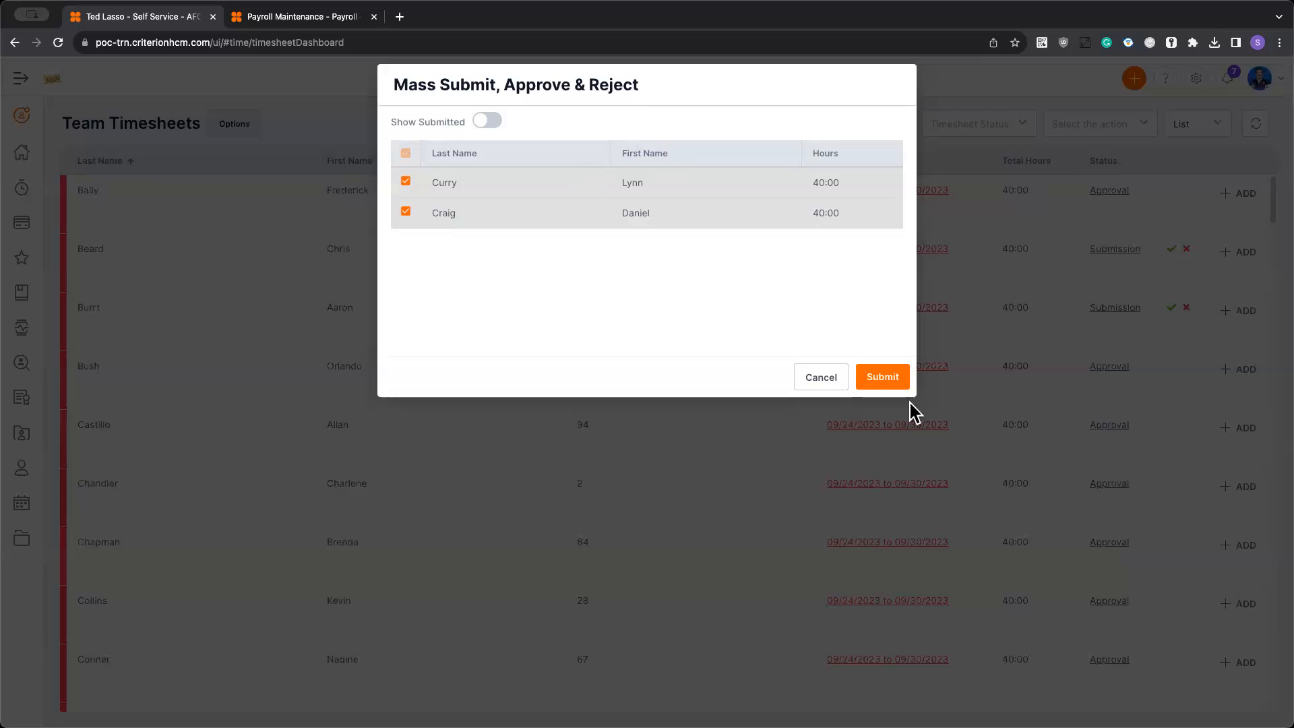
left_click(895, 377)
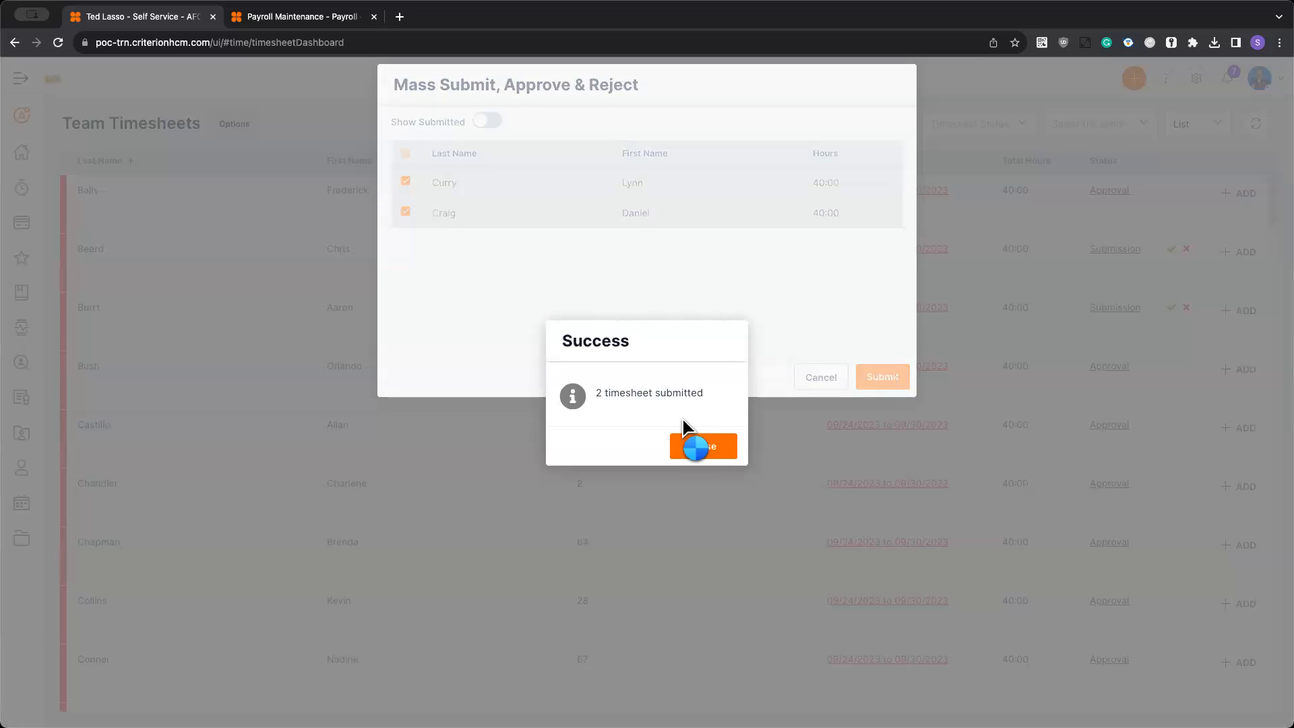
left_click(698, 444)
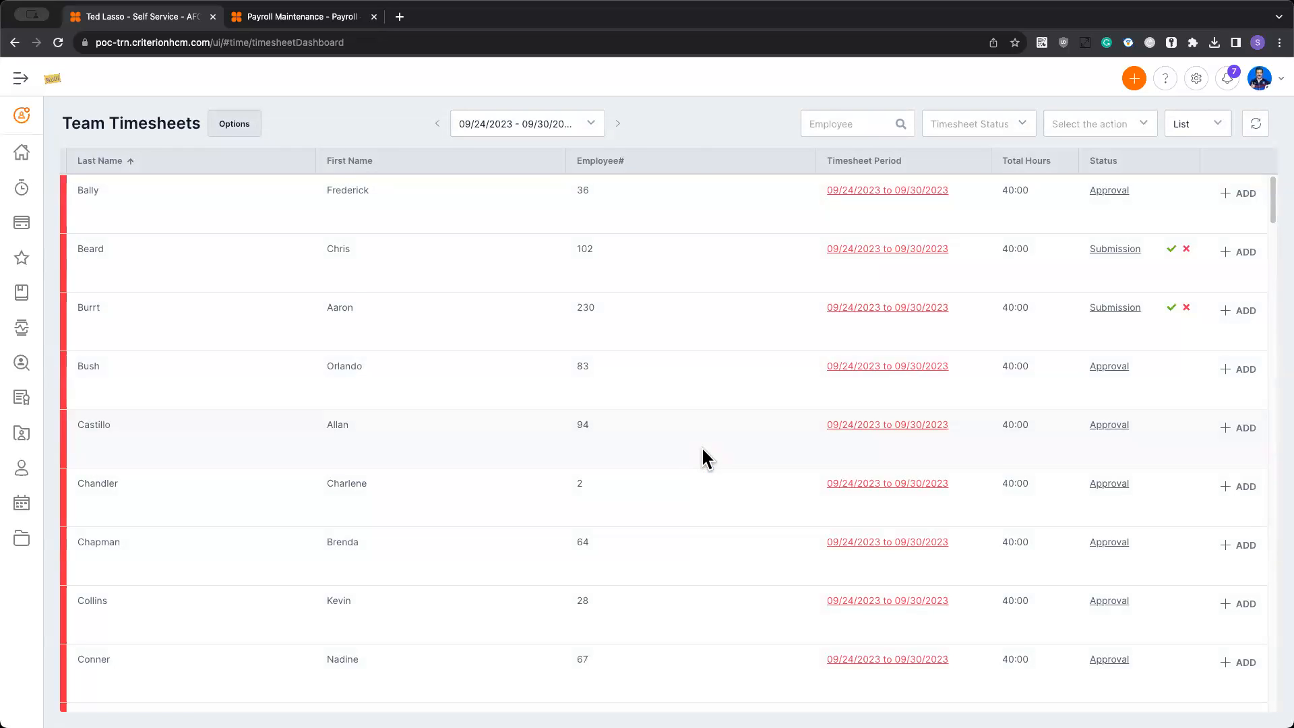
- Filter the team timesheets to show only those with the Submission status
left_click(977, 123)
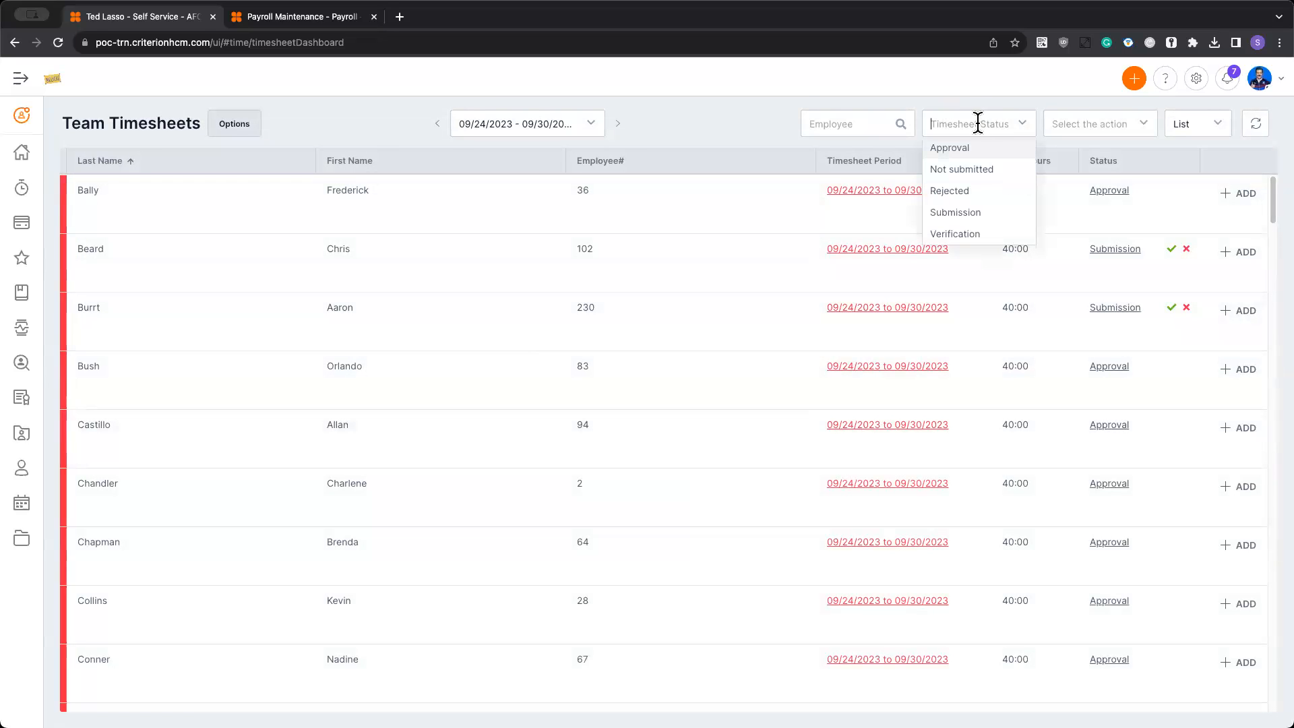
left_click(965, 213)
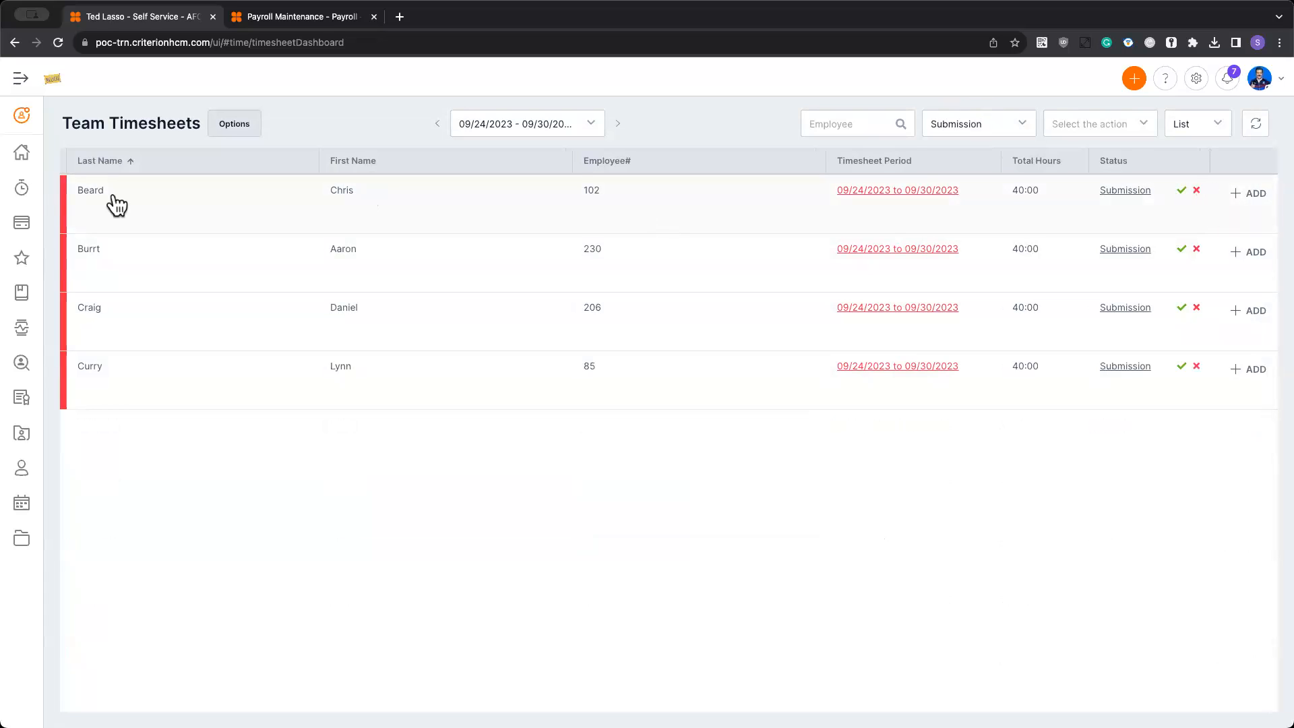
- From the dashboard's Timesheet Submission tasks, open the Assistant Manager's request and view its paycode and assignment summary
left_click(22, 154)
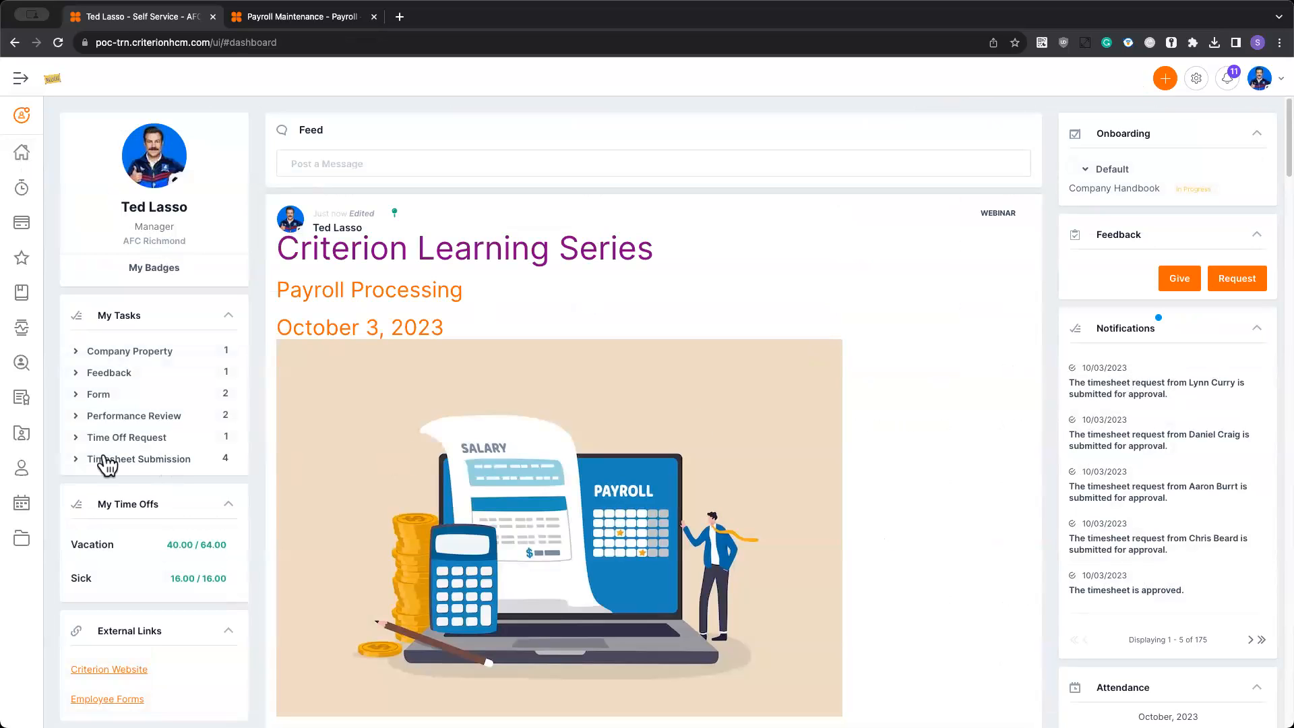
left_click(106, 460)
scroll(108, 472, "down", 1)
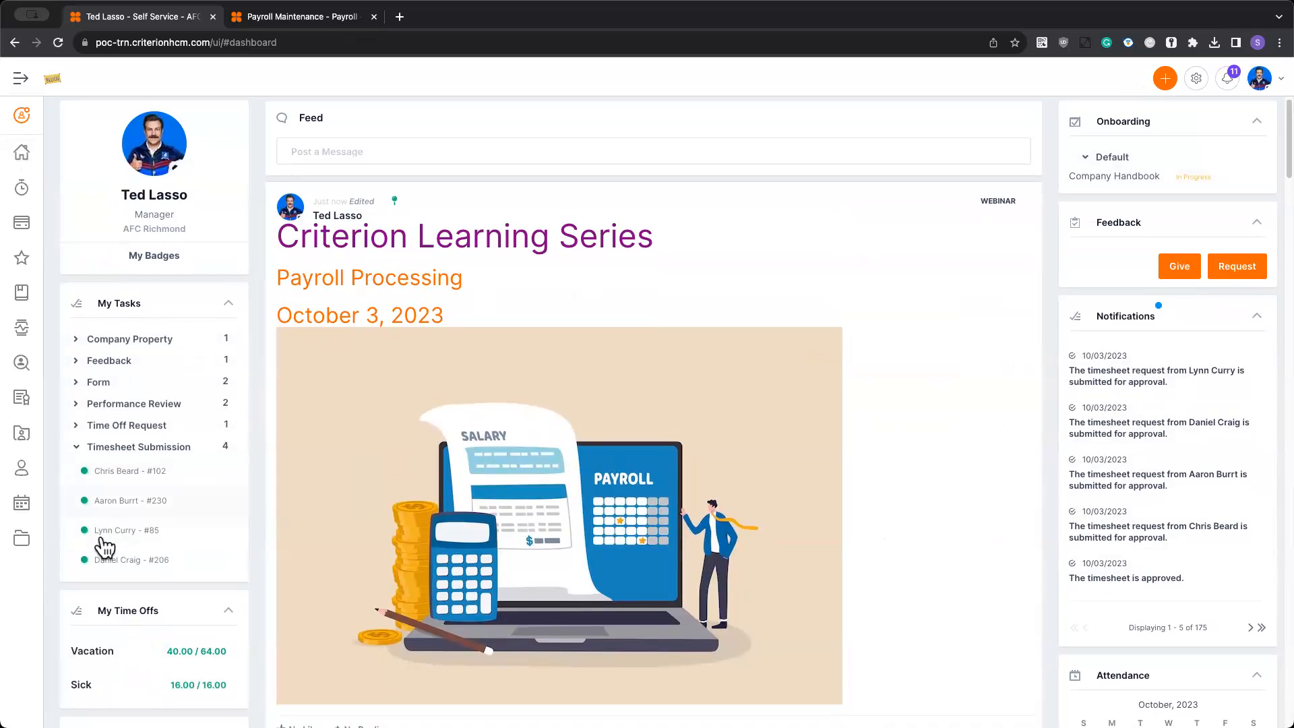
left_click(144, 473)
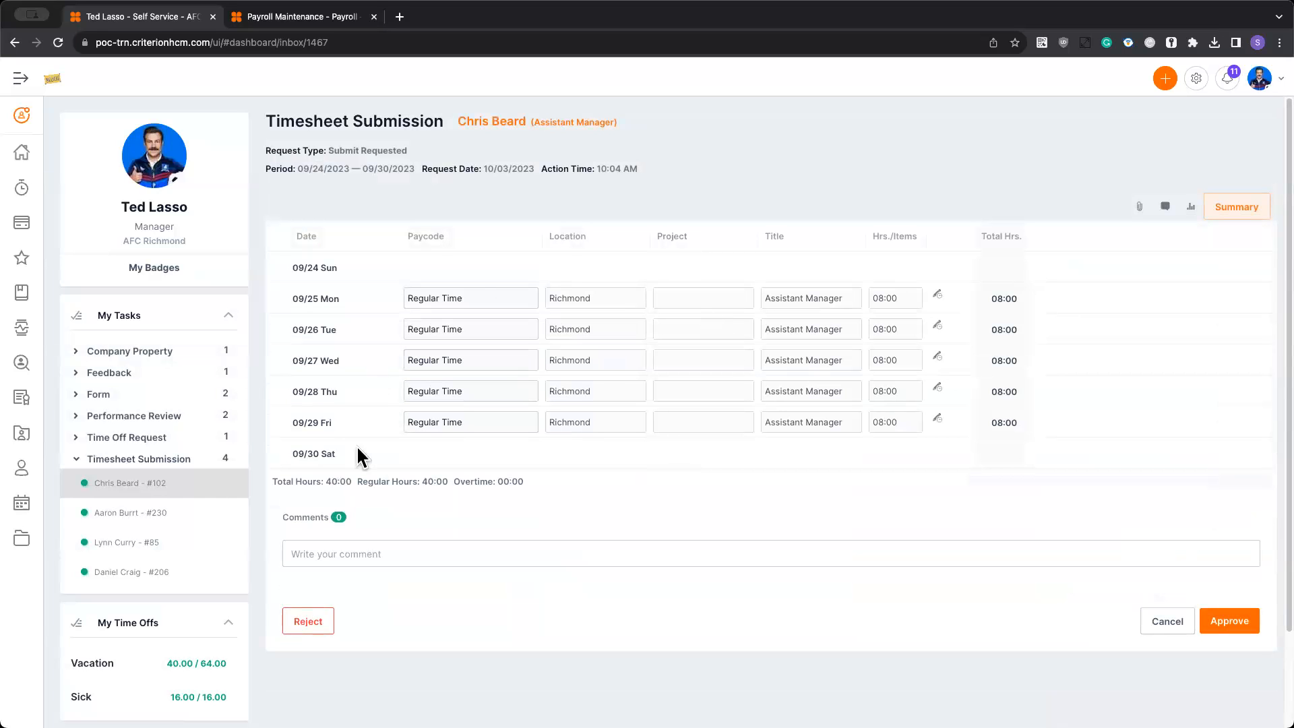
left_click(1224, 214)
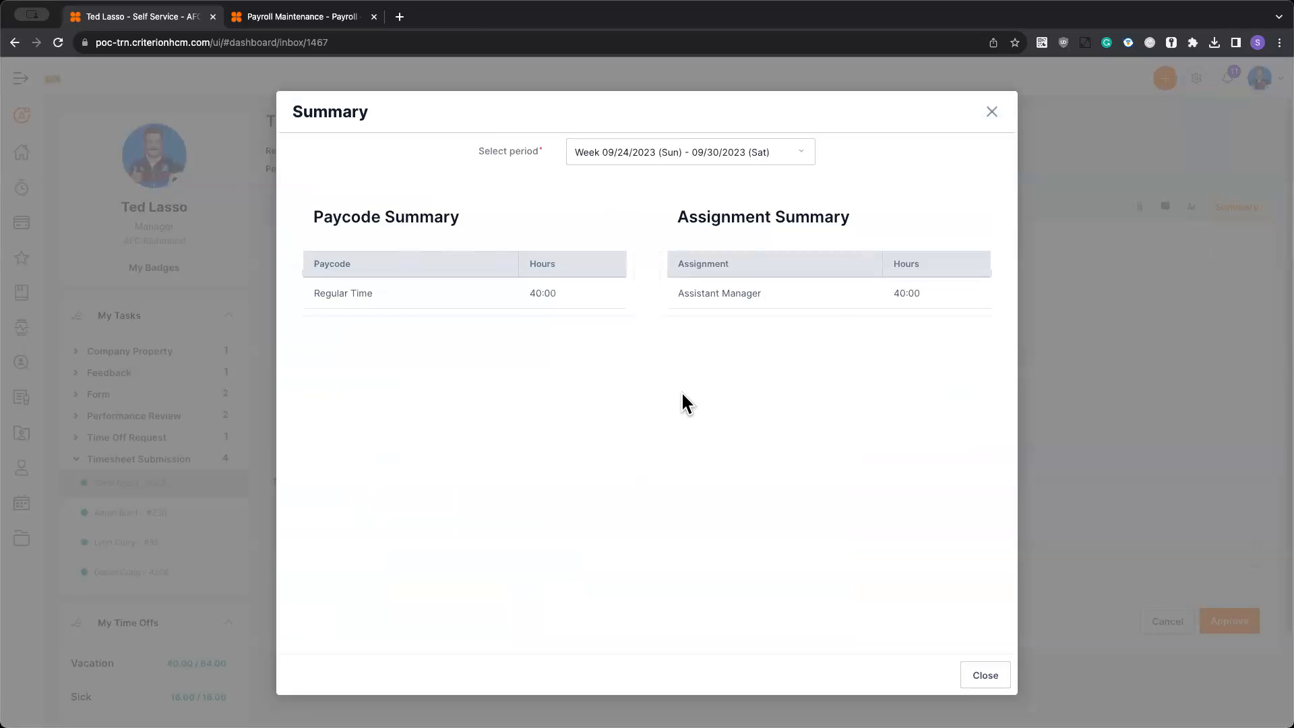
left_click(1001, 678)
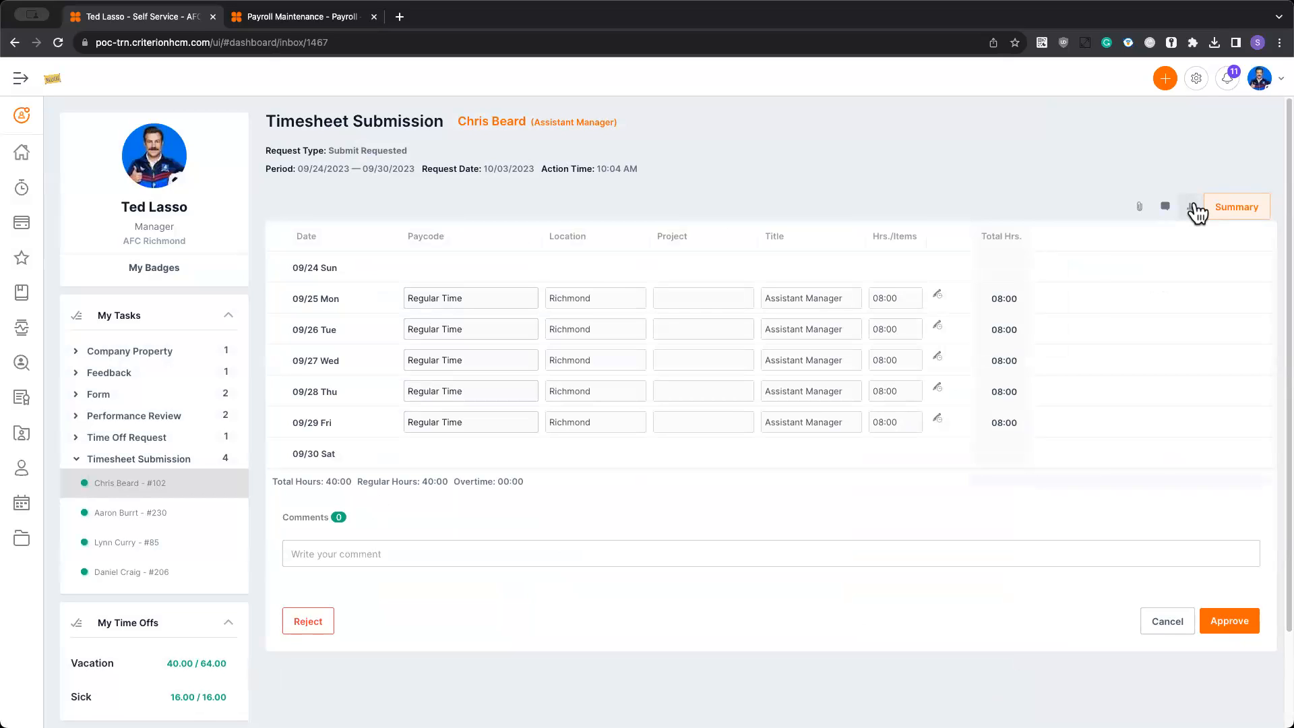
- Show the regular and overtime hours on the Assistant Manager's submission and try rejecting it without a comment
left_click(1191, 208)
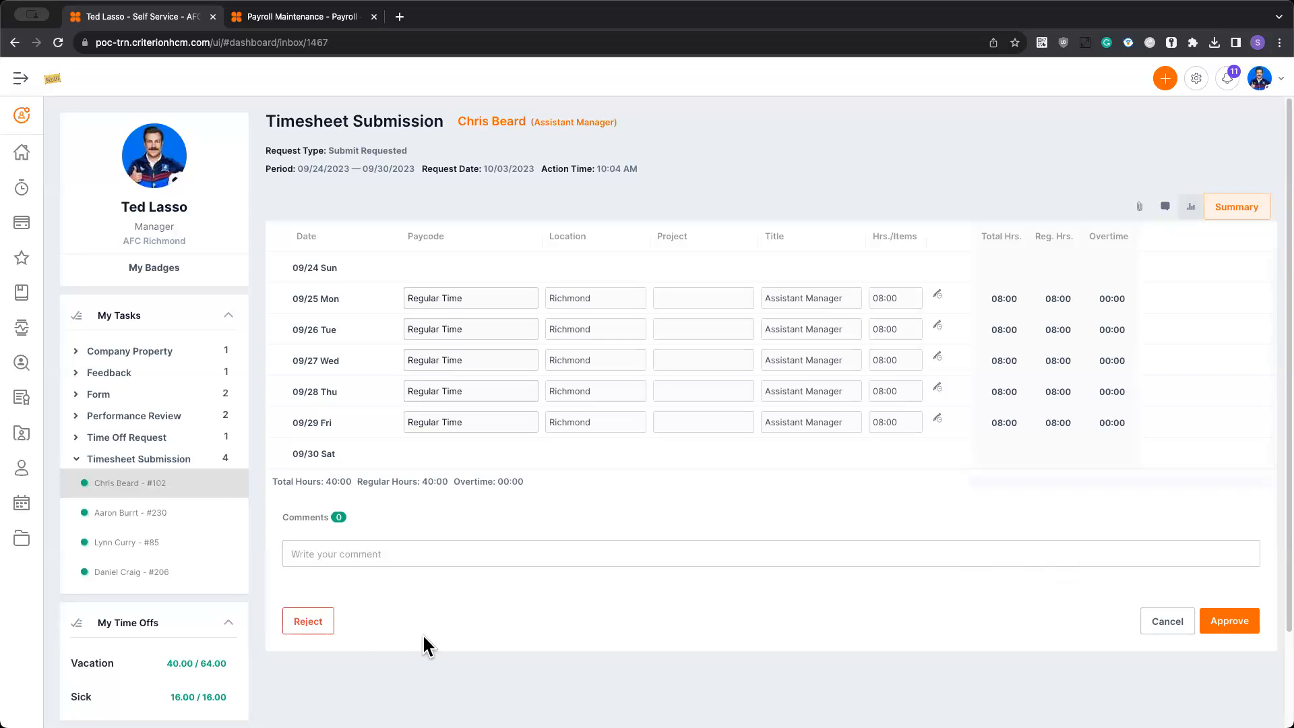
left_click(307, 623)
left_click(324, 566)
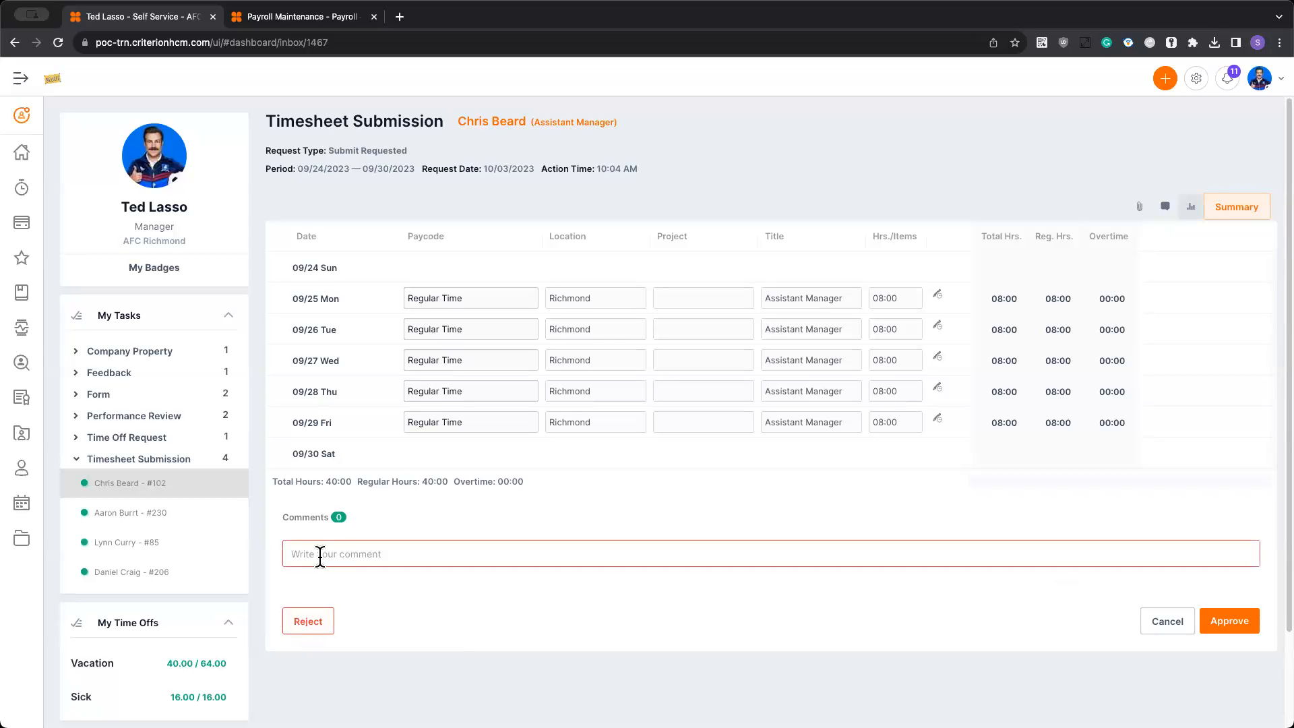
- Approve the Timesheet Submission requests of the Assistant Manager, the Ticket Seller and the Merchandise Seller one after another
left_click(1236, 623)
left_click(660, 448)
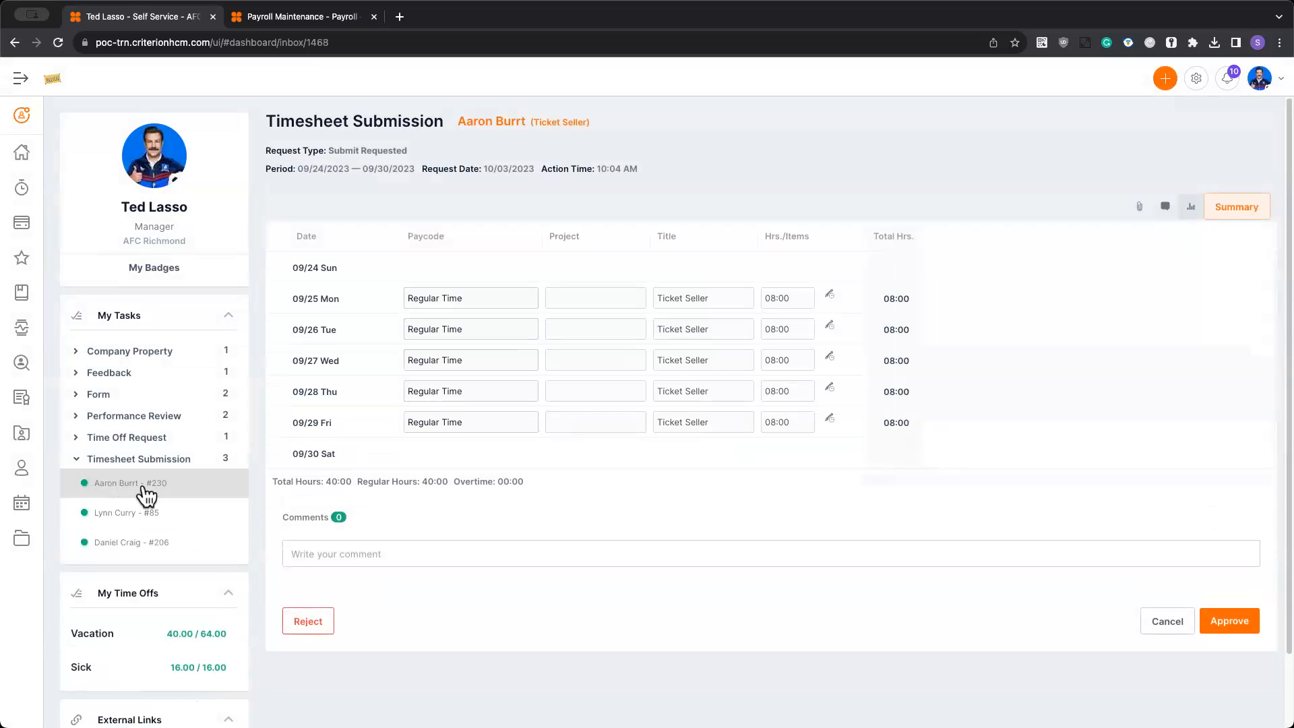
left_click(1229, 621)
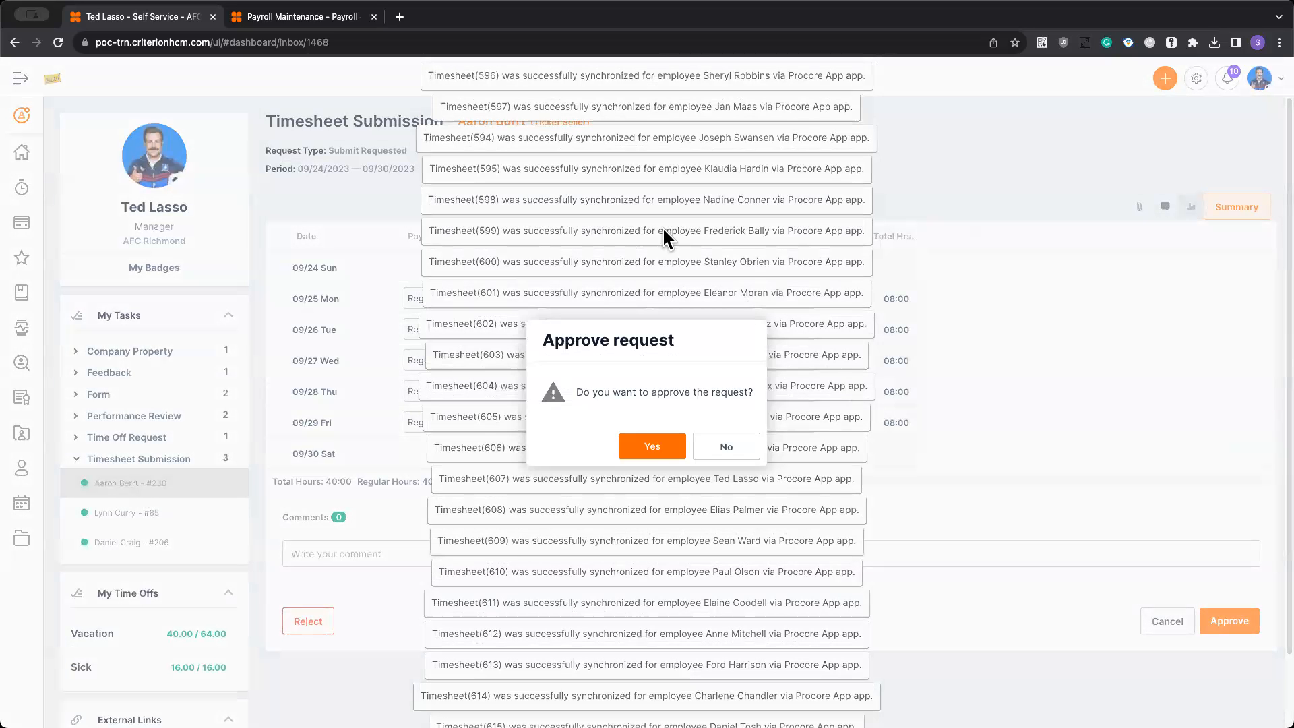
left_click(650, 441)
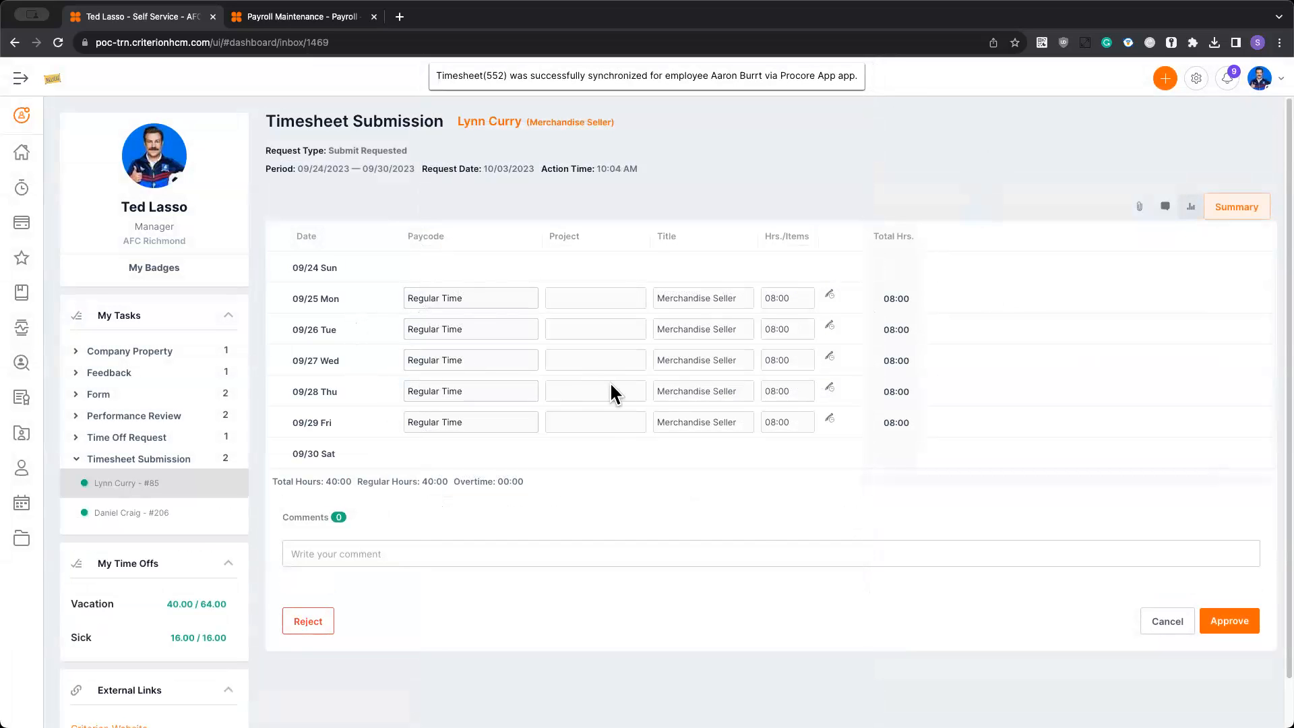
left_click(1238, 624)
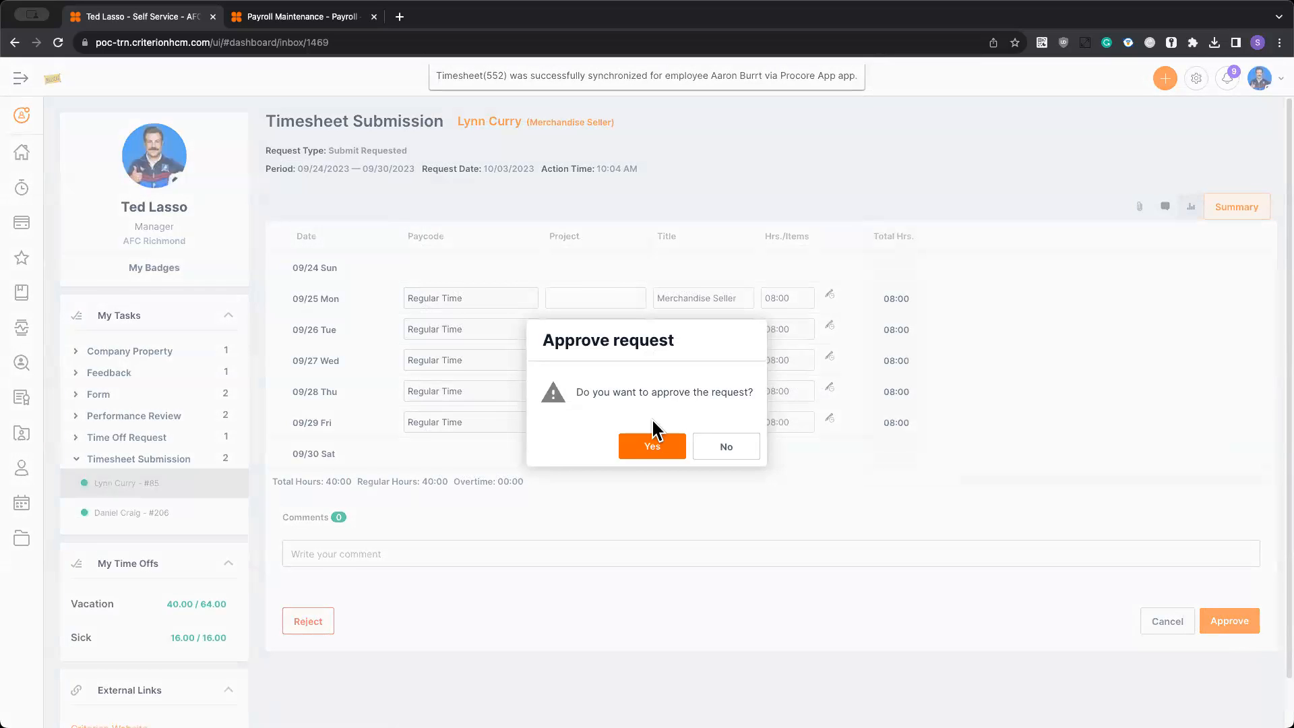
left_click(629, 447)
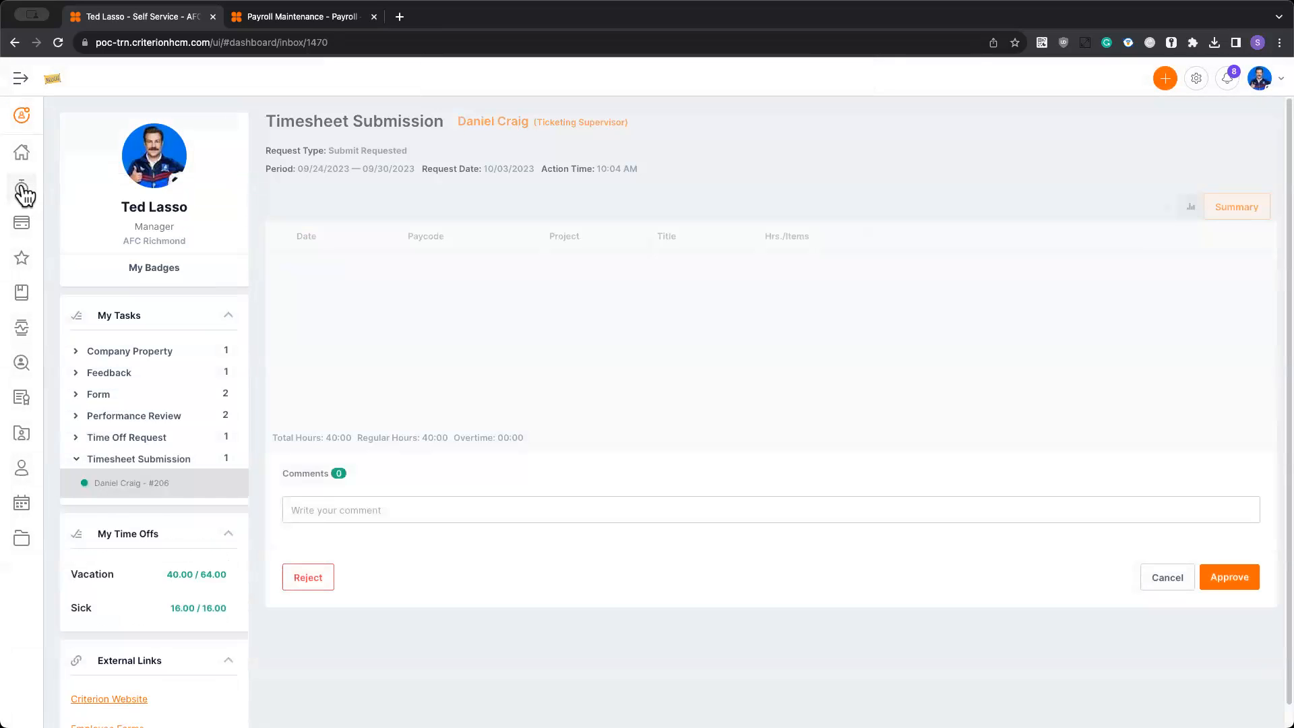
- Return to Team Timesheets, clear the Submission status filter, and find the employee still in Submission status
left_click(23, 190)
left_click(90, 364)
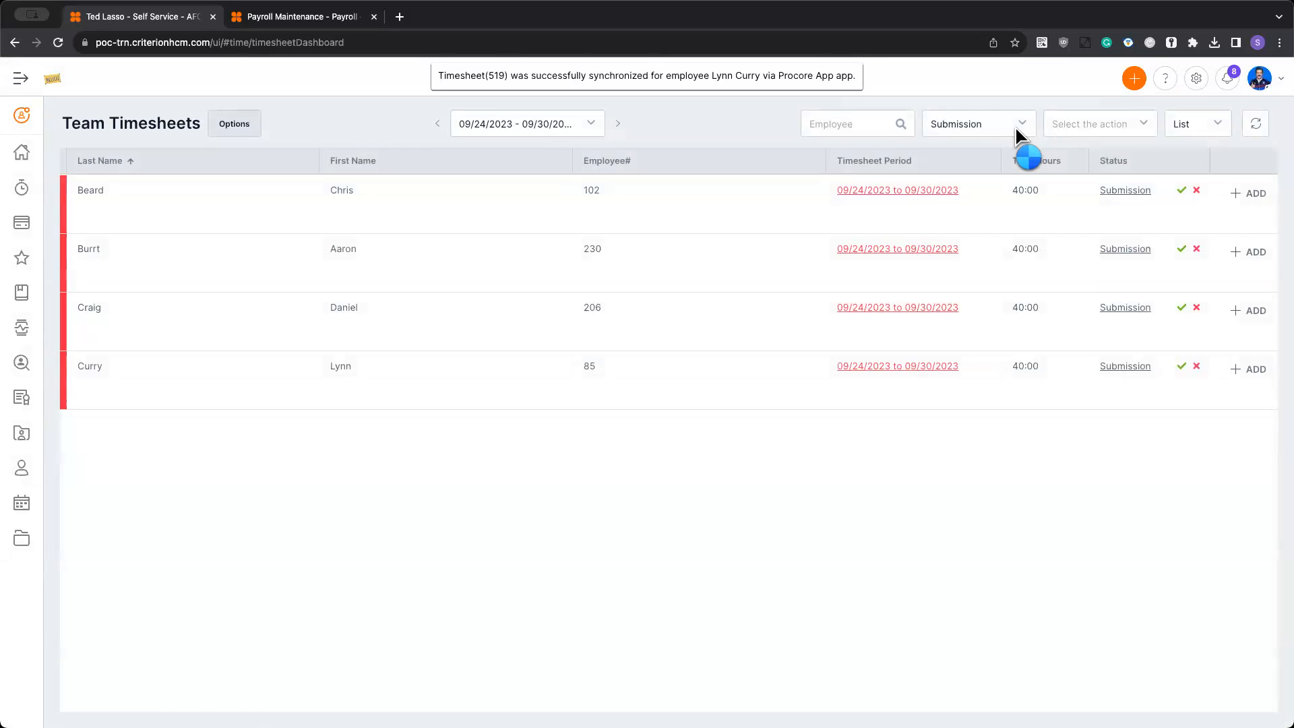
left_click(997, 123)
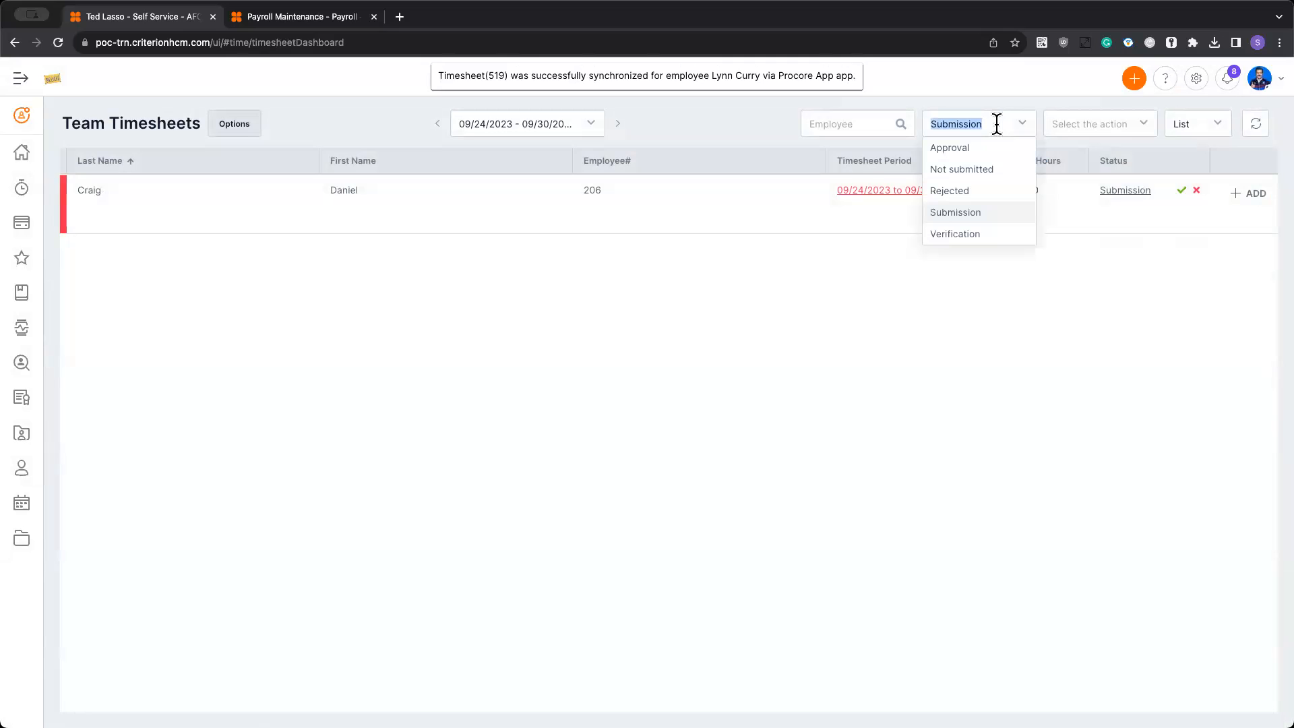
key("BackSpace")
scroll(1144, 427, "down", 4)
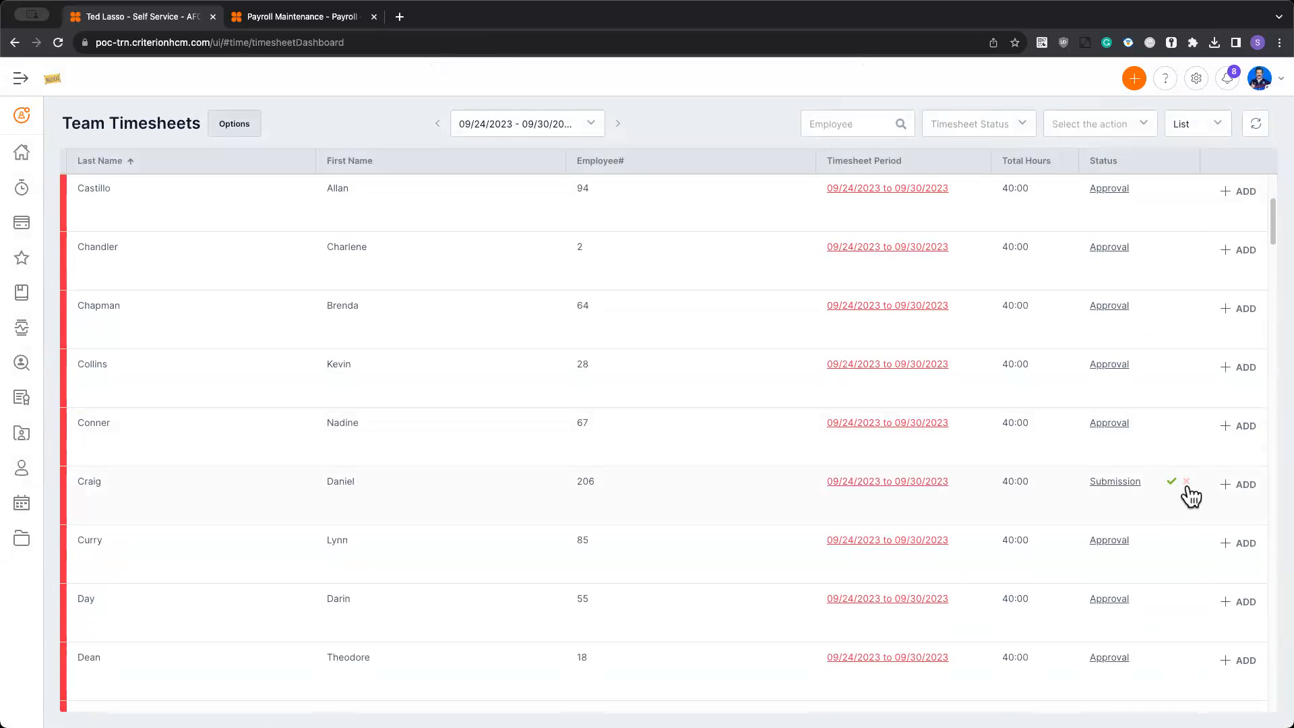
- Mass approve the remaining submitted timesheet through Mass Submit, Approve & Reject with the comment "approved"
left_click(1079, 123)
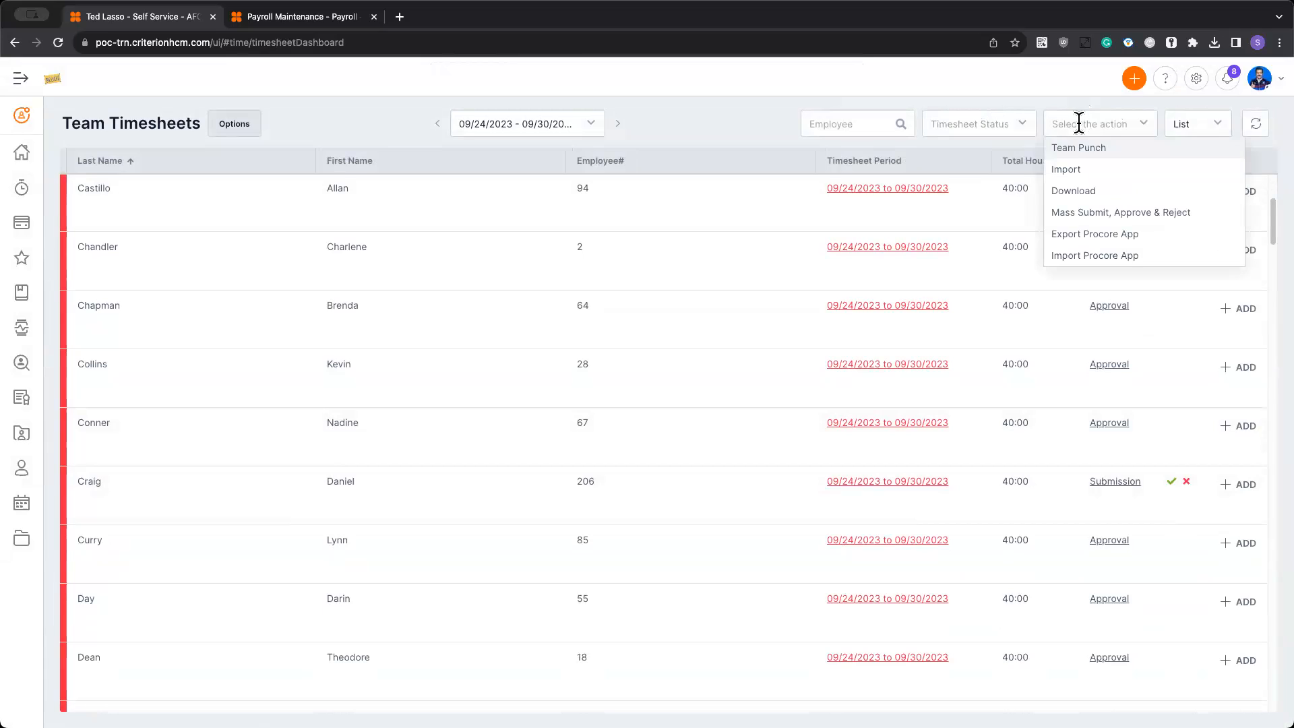
left_click(1081, 210)
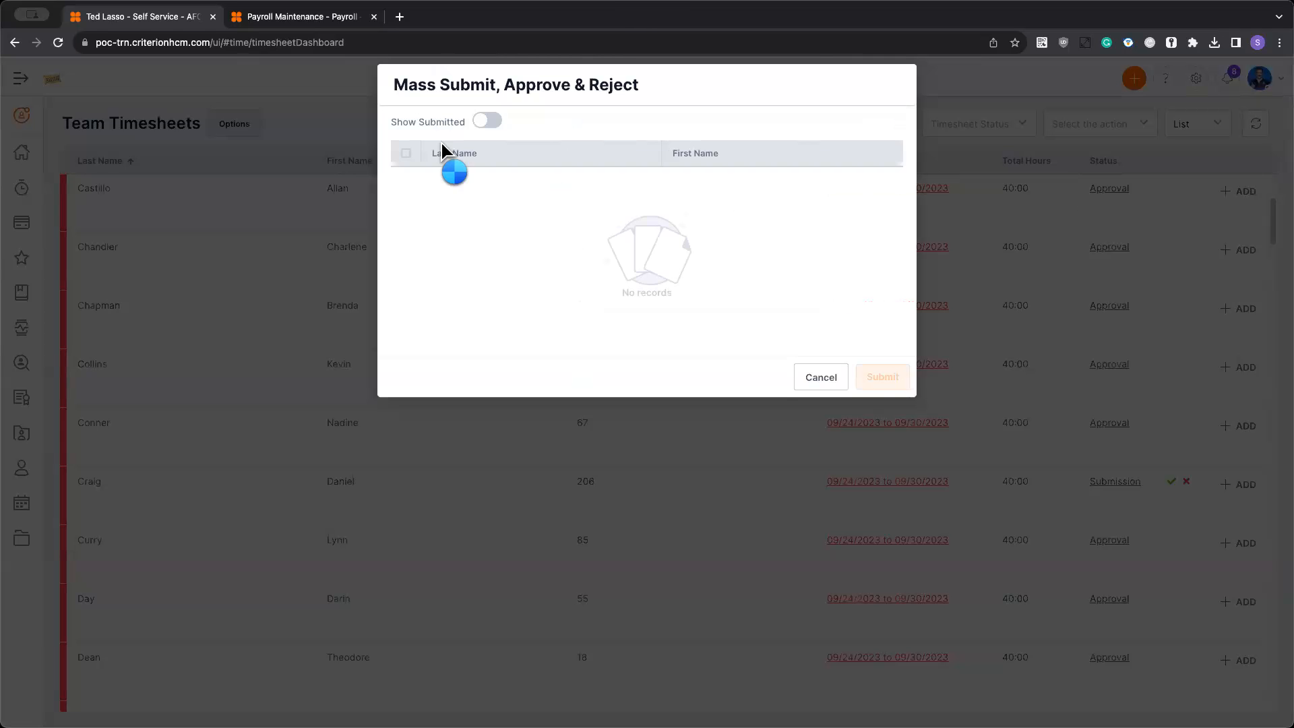
left_click(487, 120)
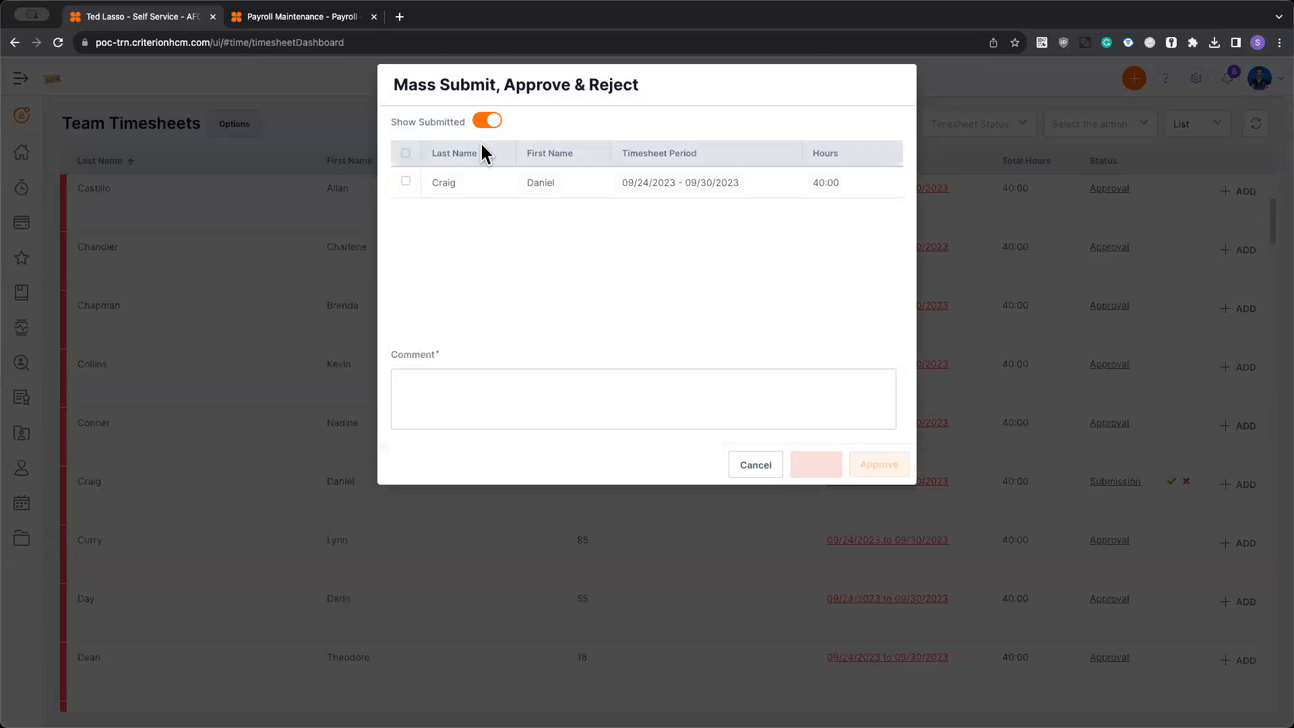
left_click(407, 153)
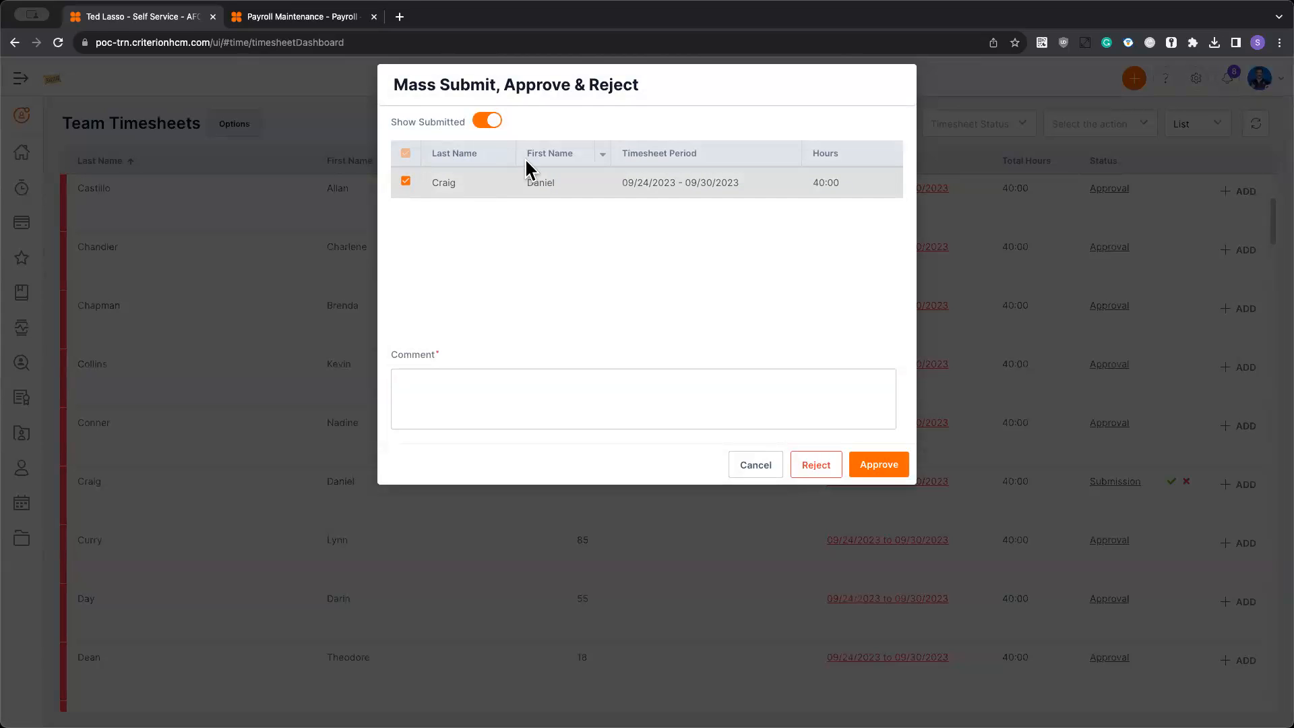
left_click(527, 391)
type("approved")
left_click(888, 464)
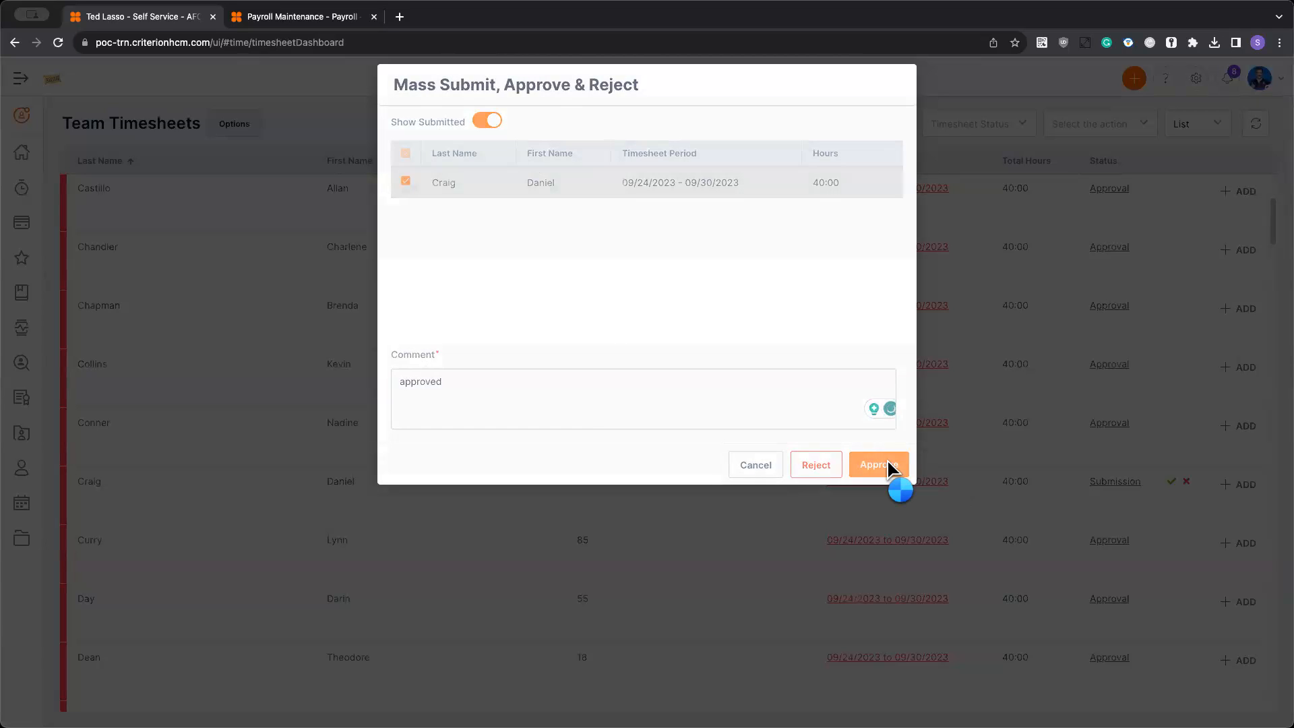
left_click(687, 438)
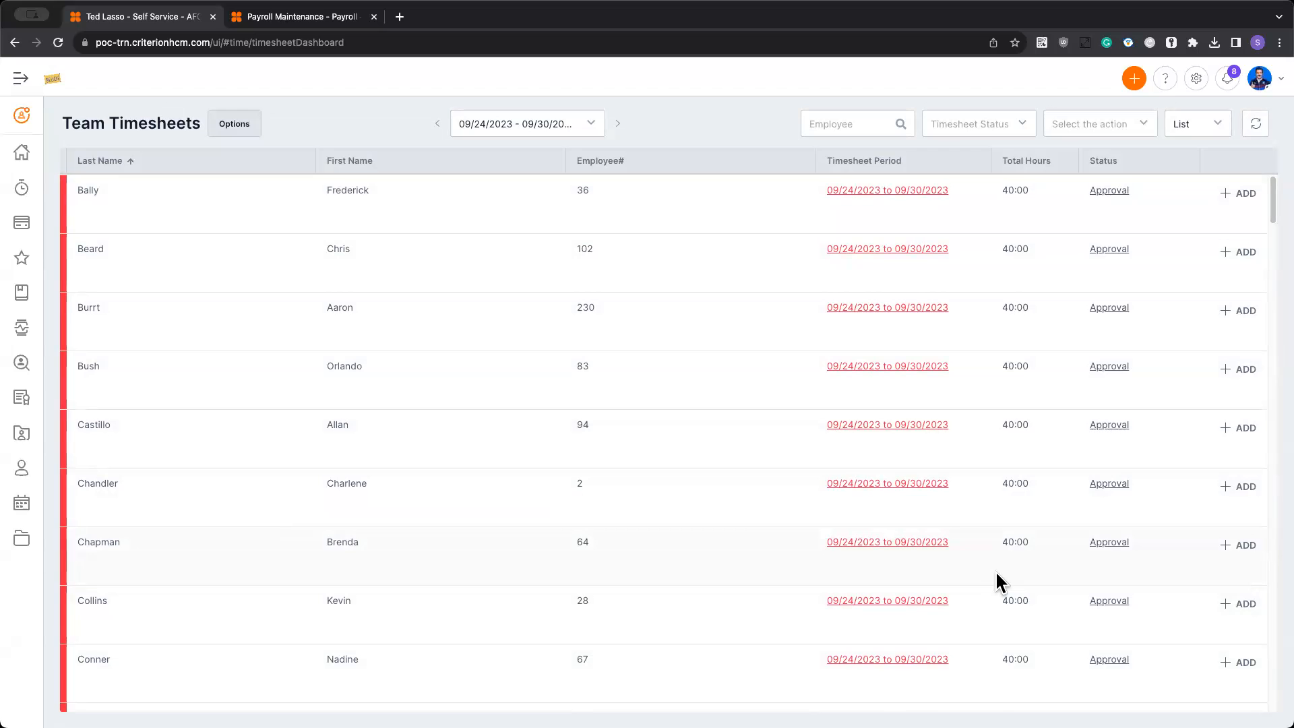
- Check the statuses throughout the team timesheet list and switch to the open Payroll module
scroll(994, 580, "down", 15)
scroll(990, 569, "down", 20)
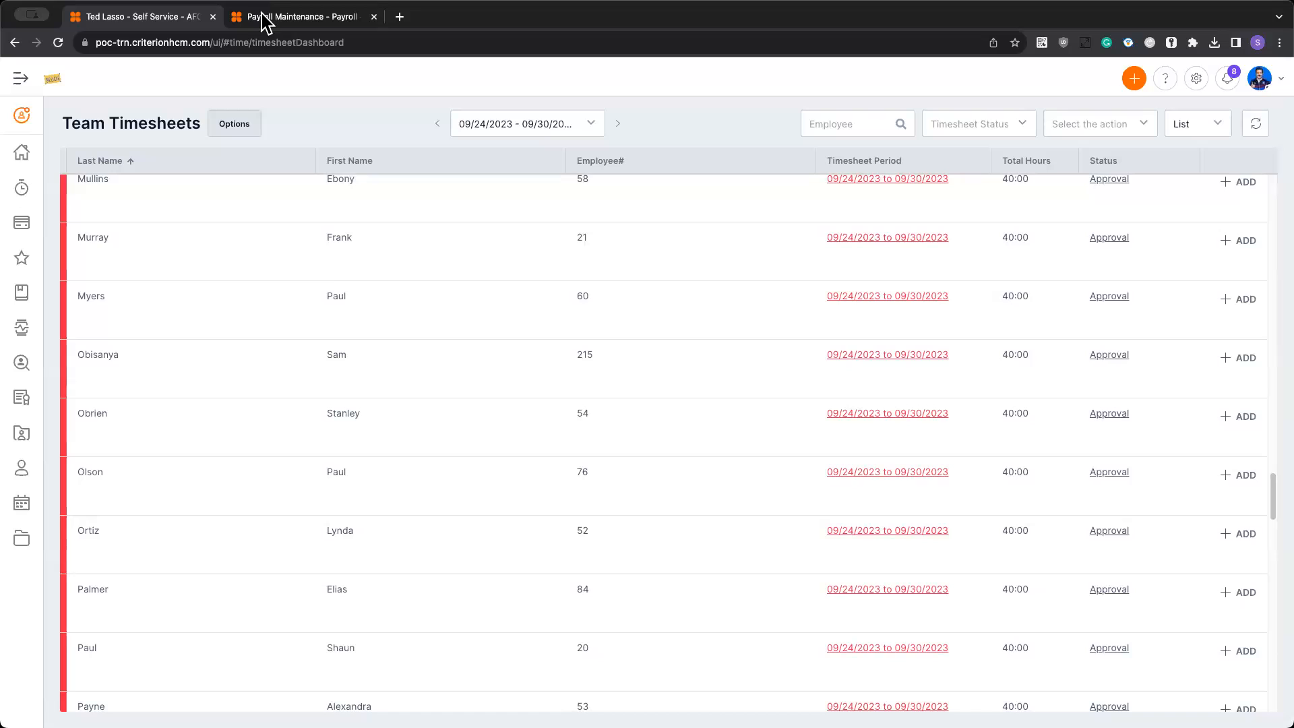
left_click(22, 114)
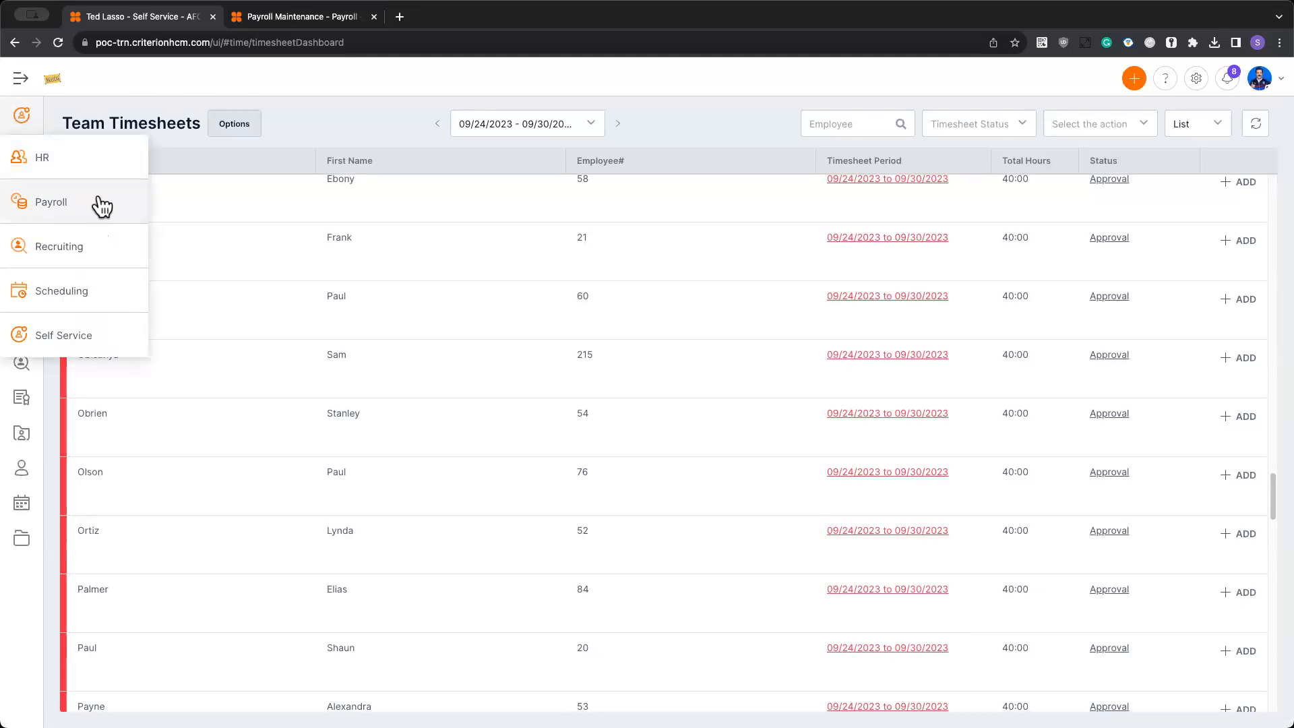
left_click(328, 27)
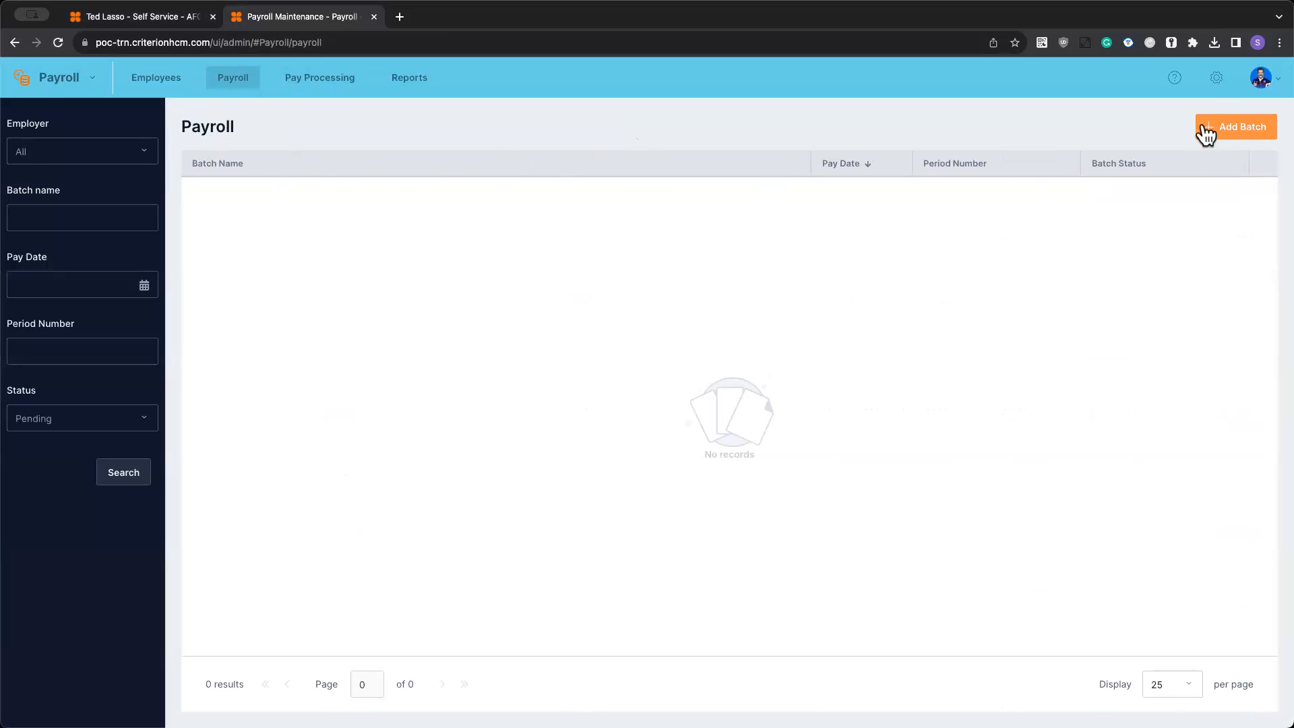
- Open the Weekly payroll schedule of AFC Richmond from the Payroll Administration settings
left_click(1213, 78)
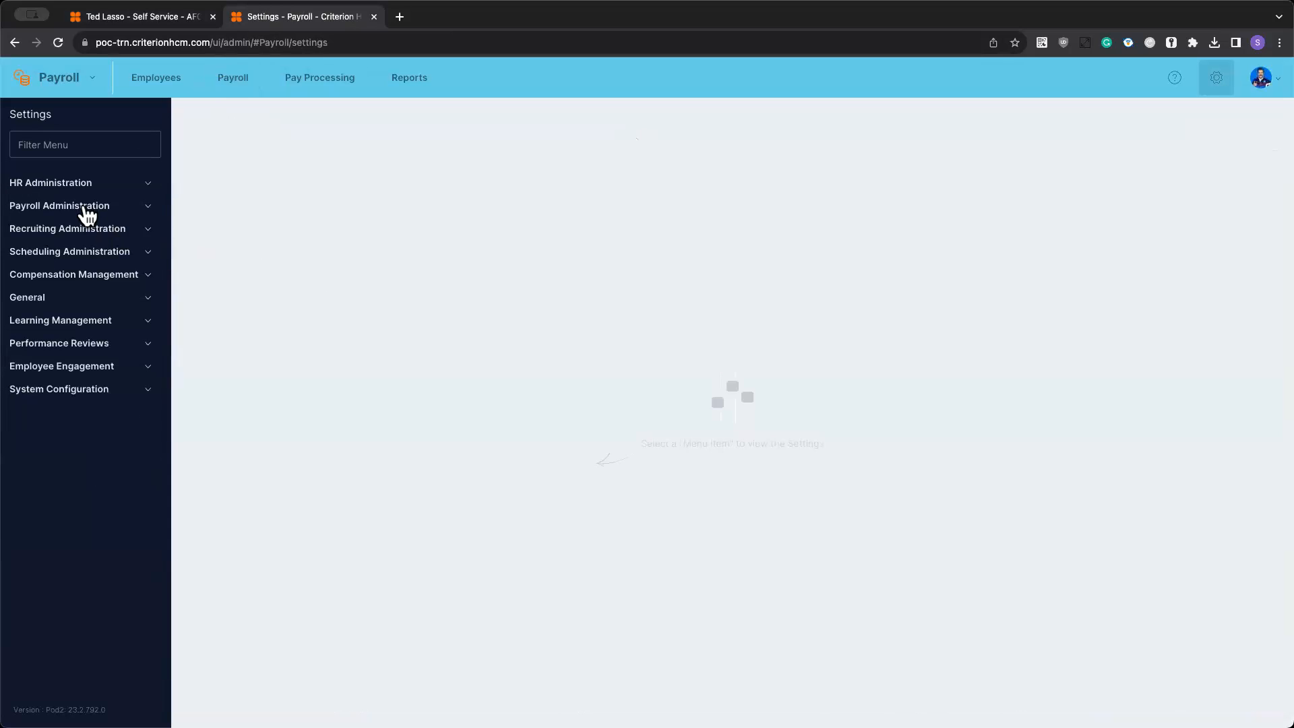
left_click(87, 214)
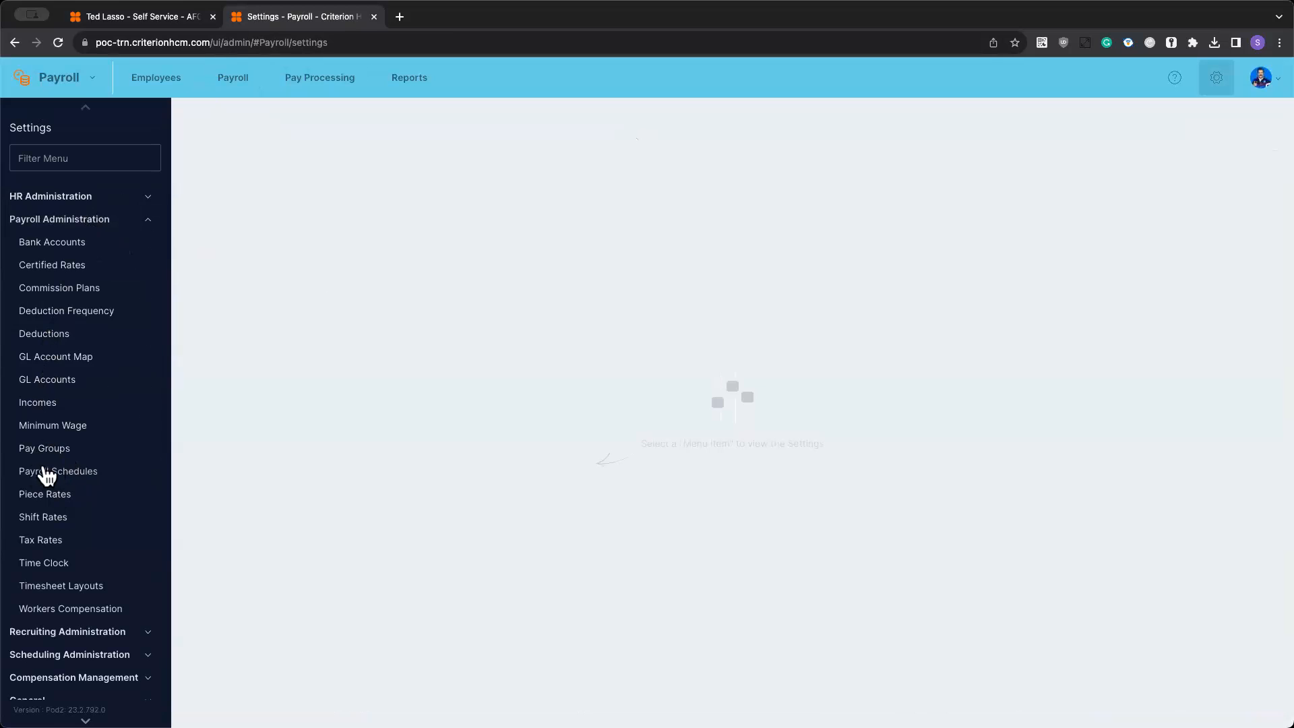
left_click(74, 473)
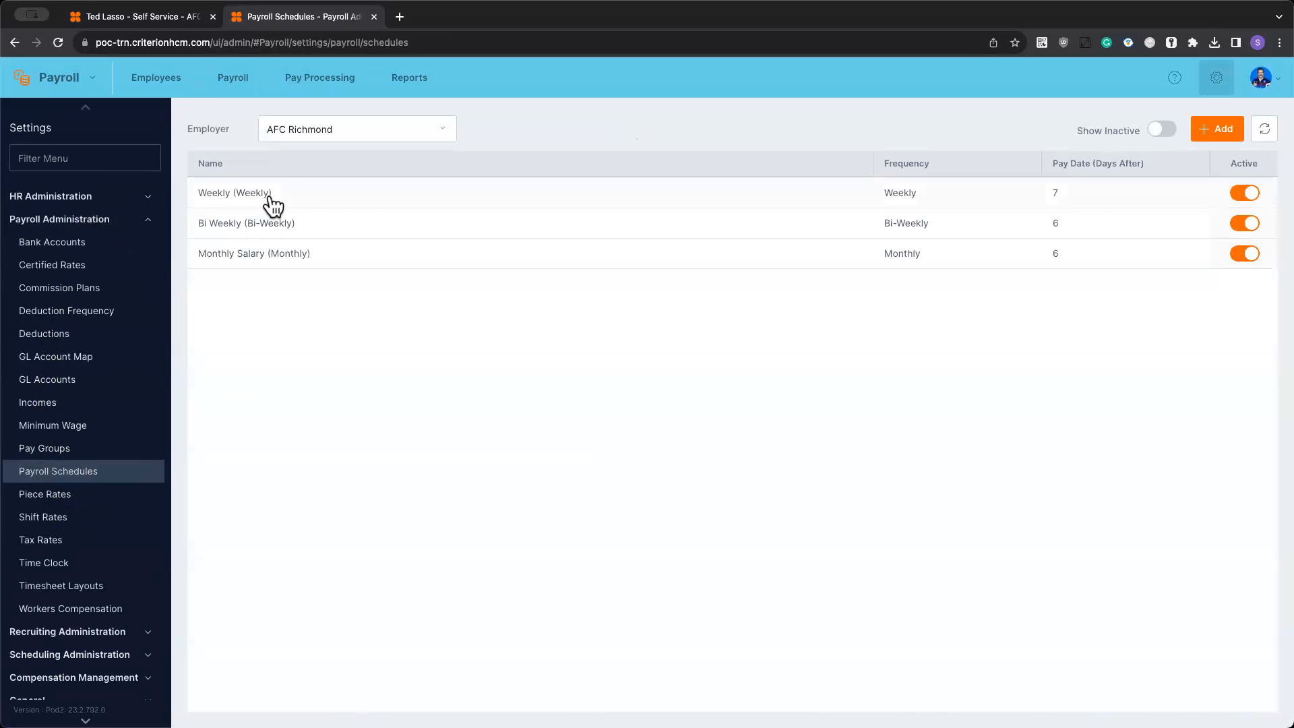
left_click(271, 197)
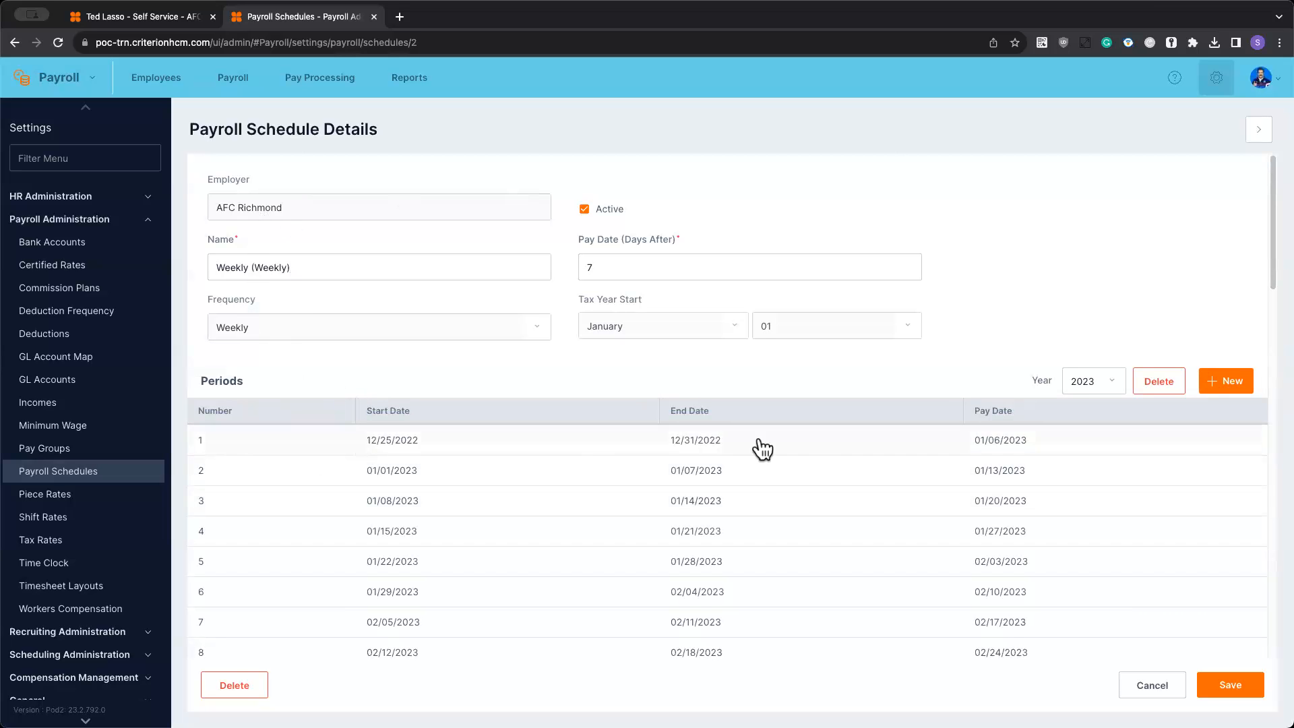
- Examine the Weekly schedule's 2023 periods with their start, end and pay dates
scroll(439, 489, "down", 12)
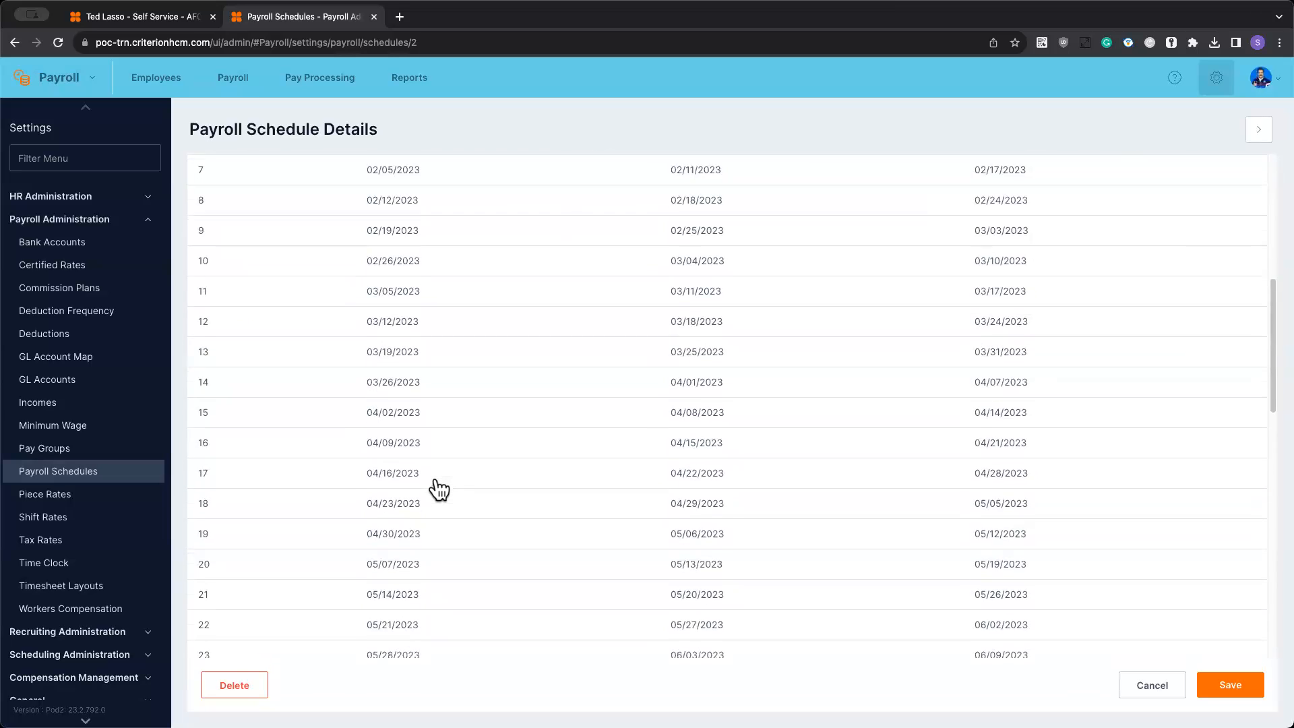
scroll(438, 488, "down", 6)
scroll(438, 489, "up", 8)
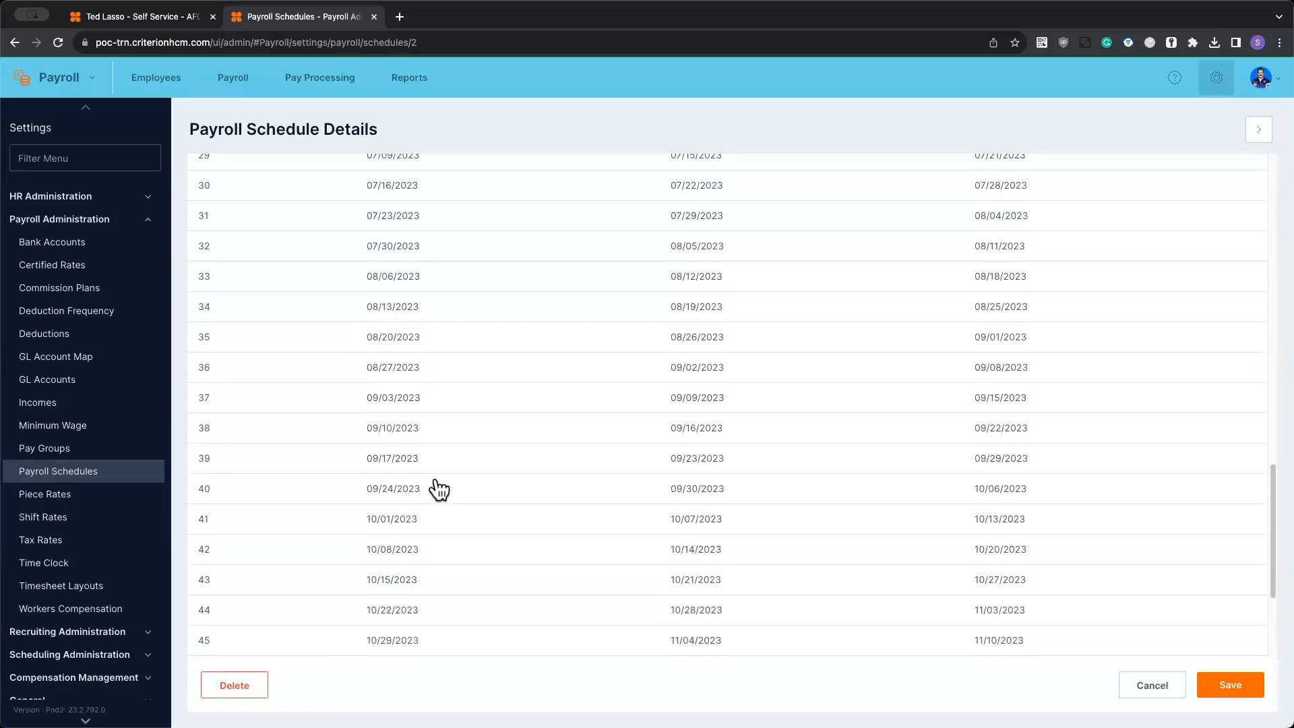
scroll(438, 488, "up", 10)
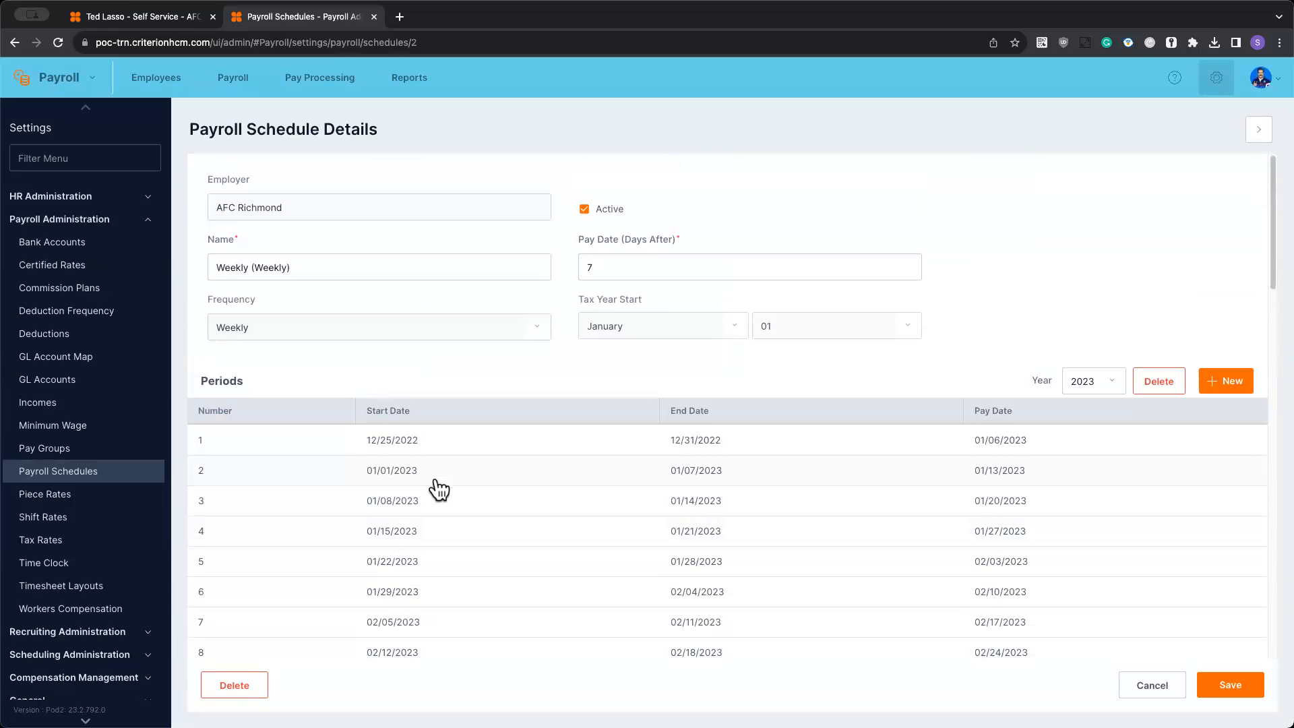
scroll(465, 497, "down", 8)
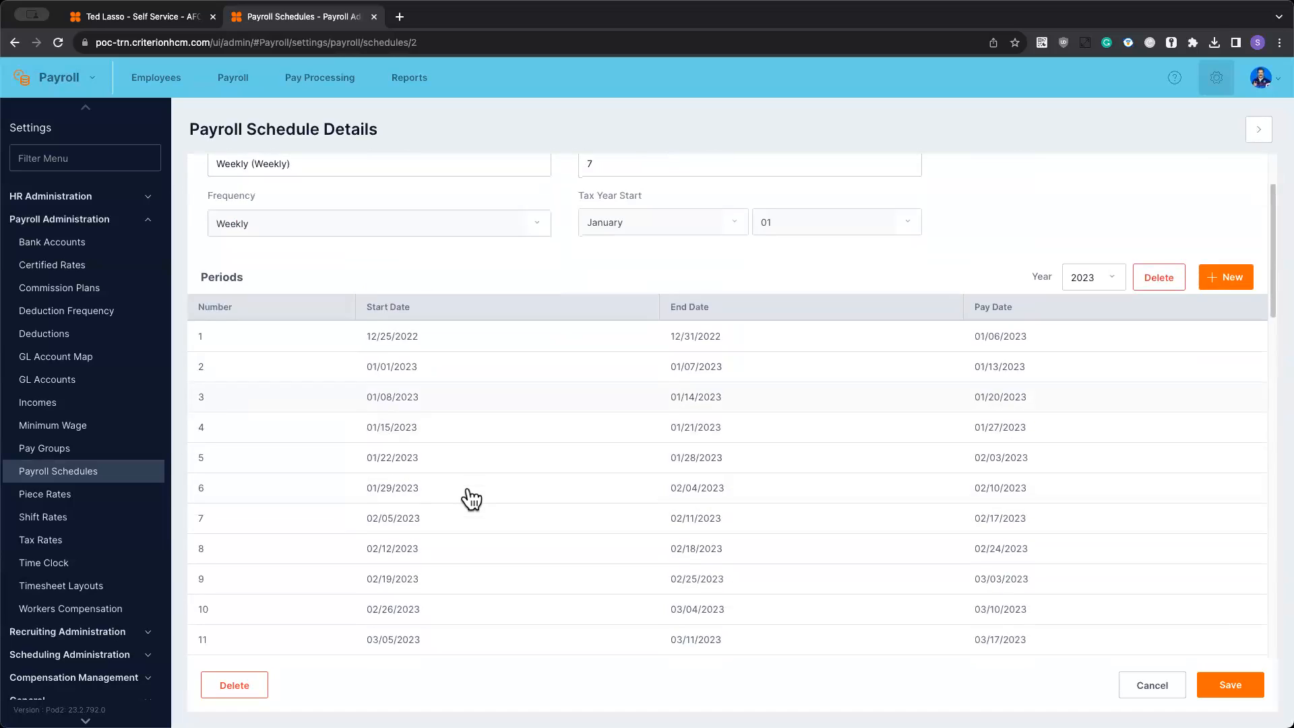
scroll(472, 499, "down", 10)
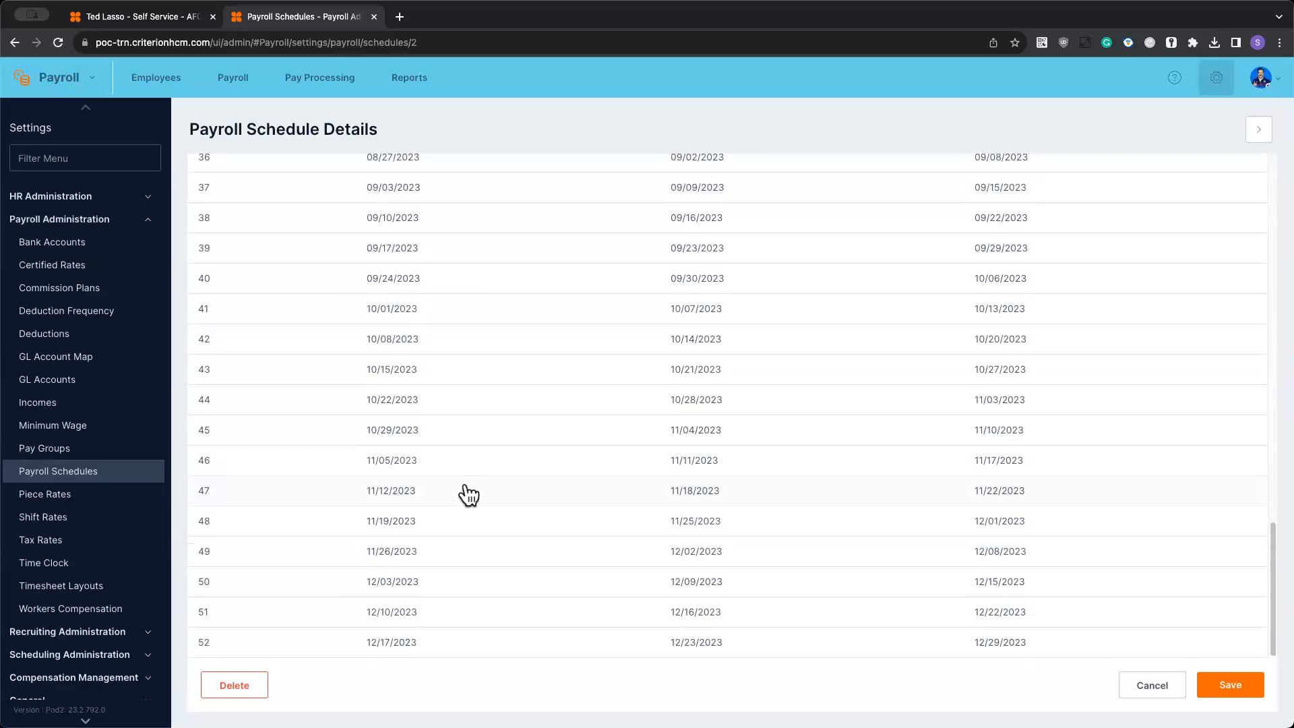
scroll(468, 495, "up", 18)
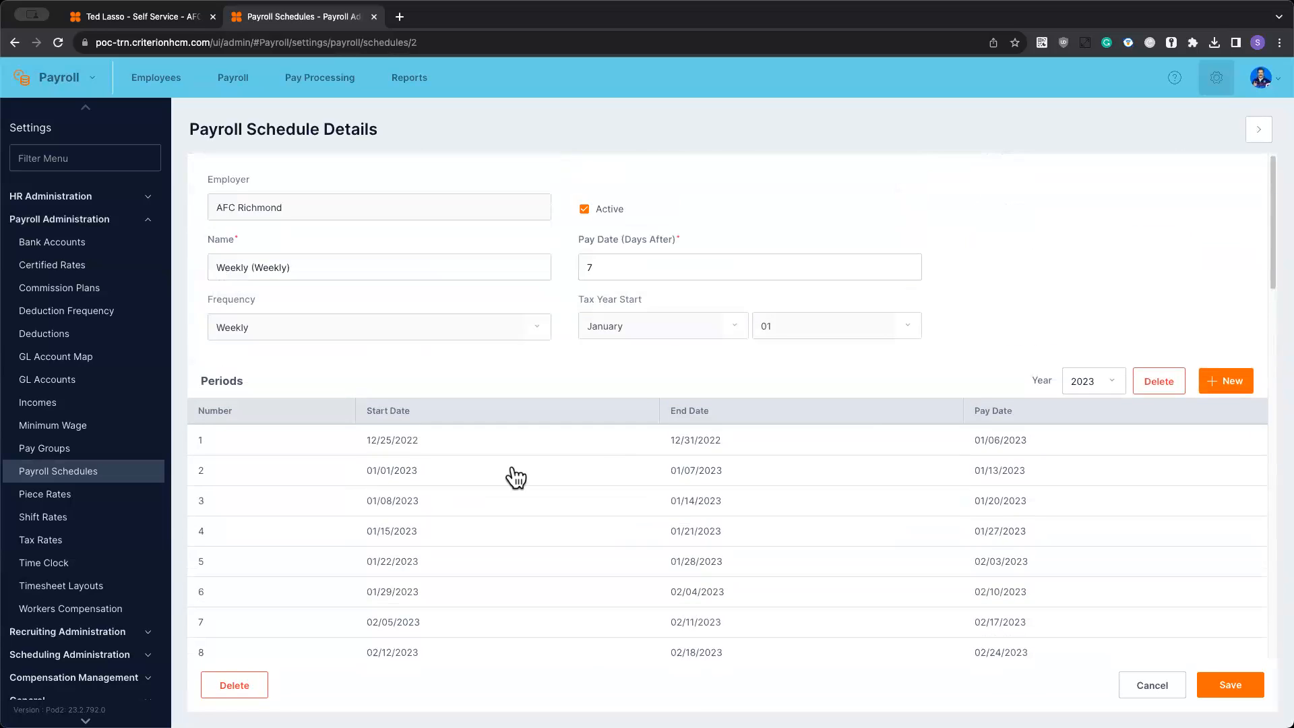
- Compare the start date proposed for new payroll periods with the end date of the last 2023 period
left_click(1228, 394)
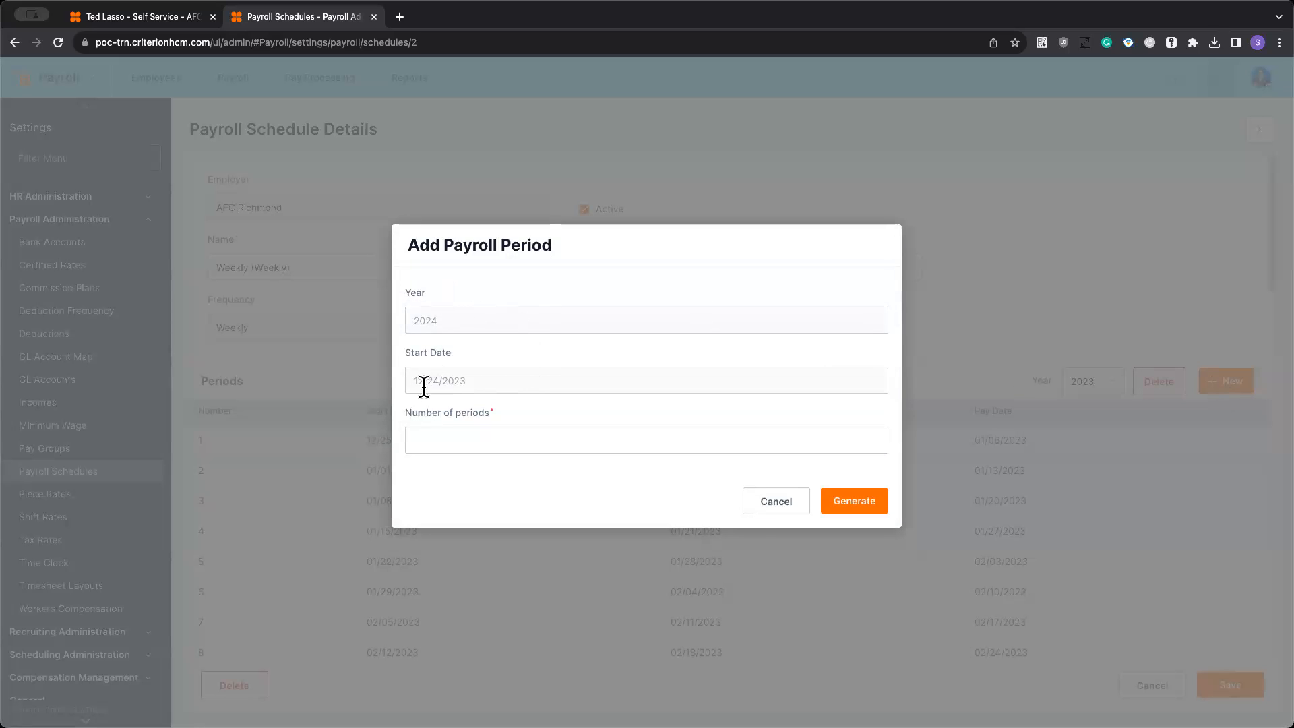
left_click(775, 502)
scroll(775, 551, "down", 15)
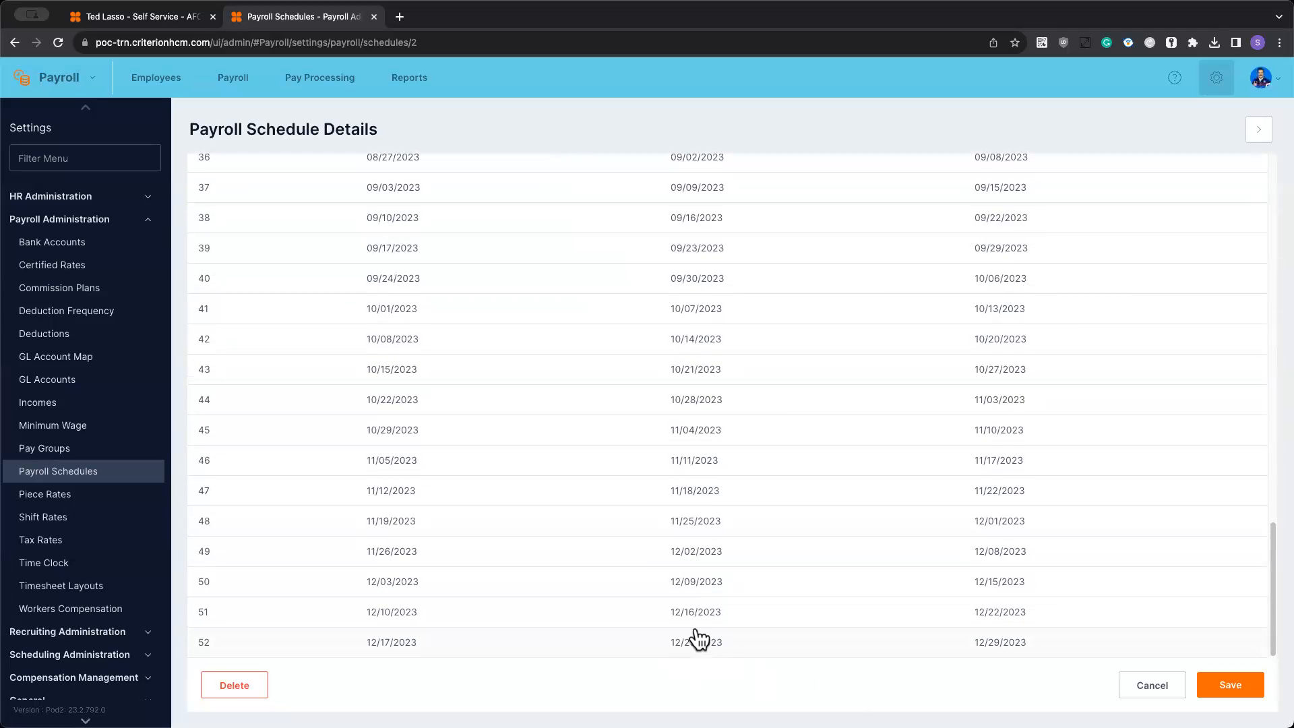
scroll(708, 649, "up", 15)
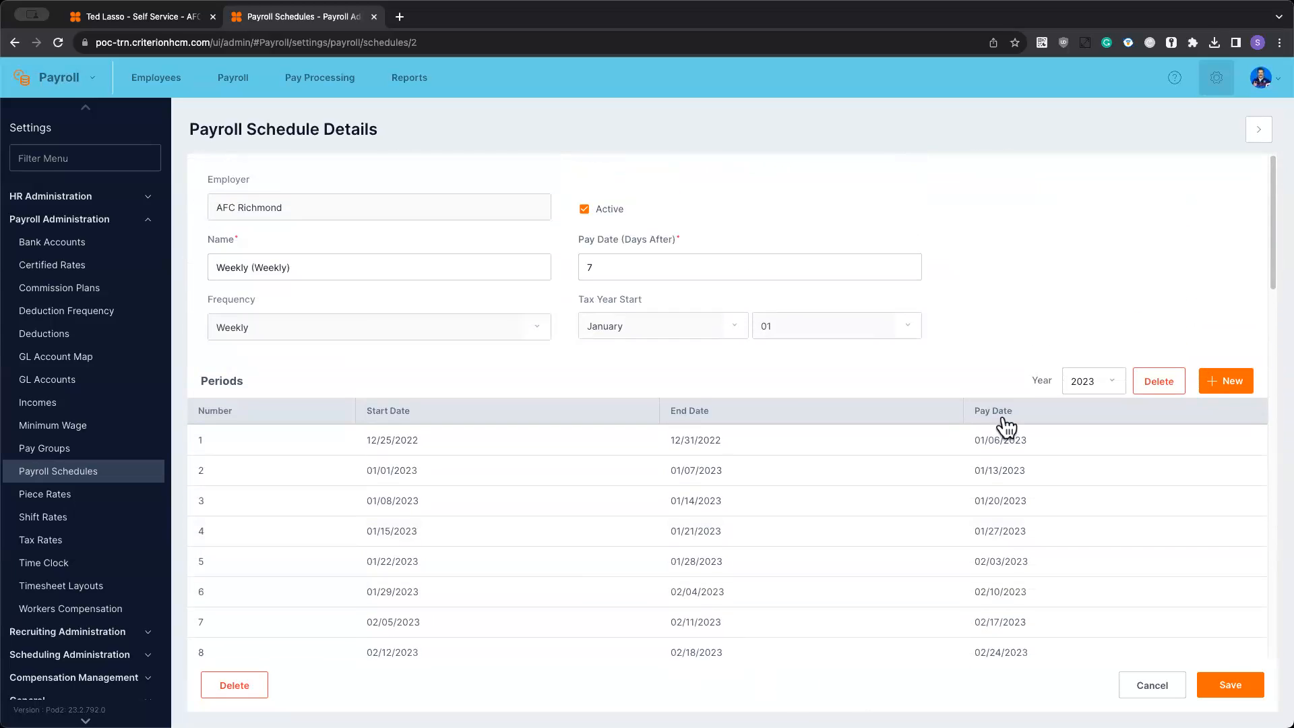
- Generate 52 payroll periods for 2024 in the Weekly schedule, starting 12/24/2023
left_click(1213, 382)
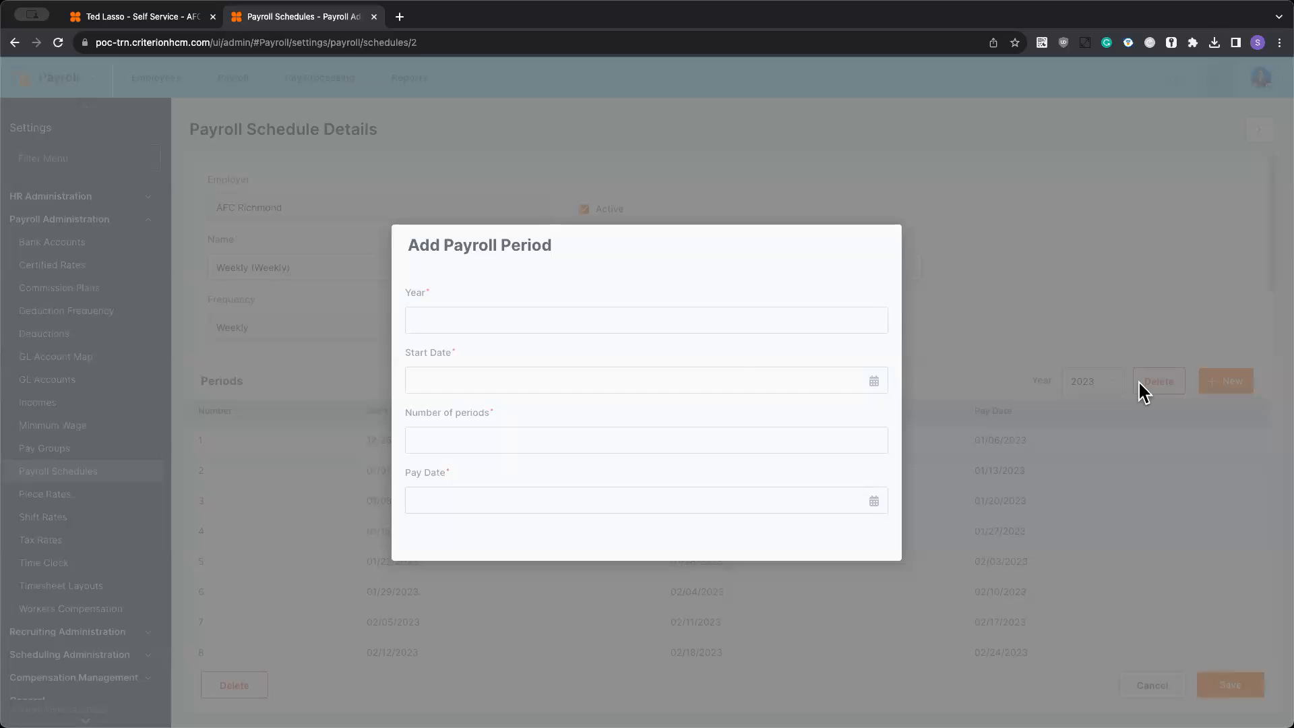
left_click(496, 442)
type("52")
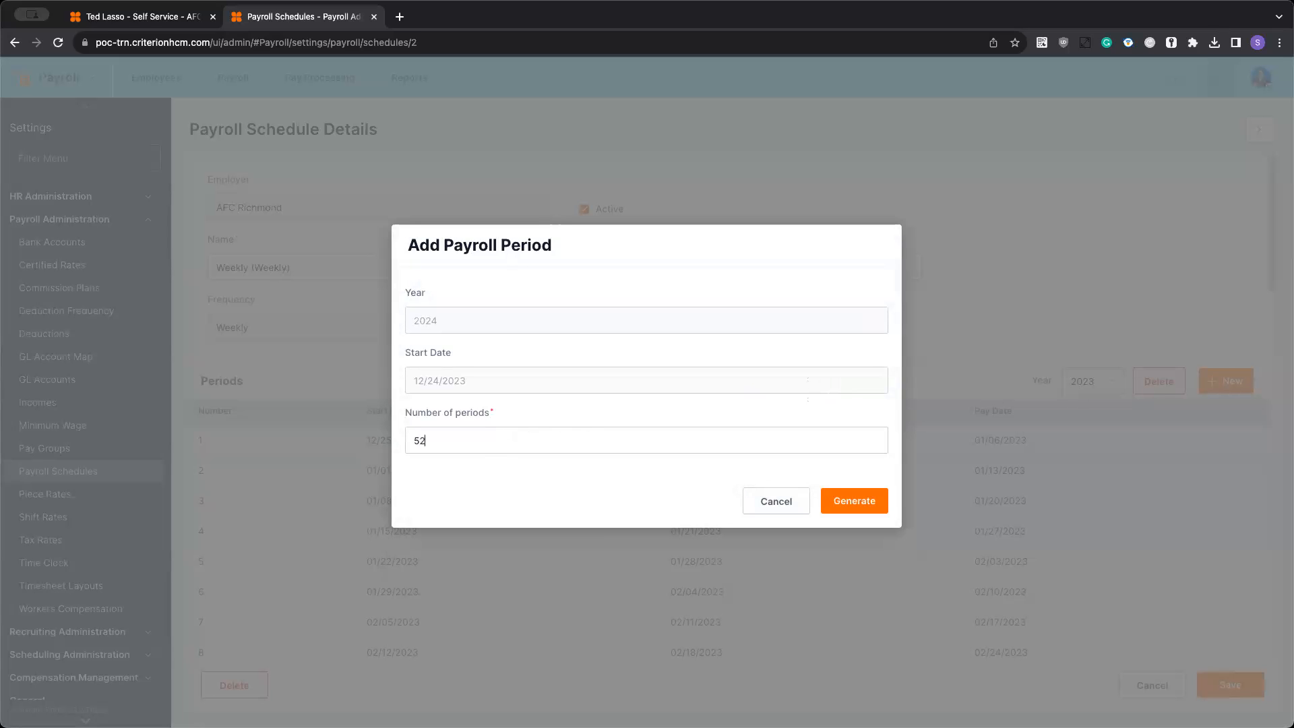
left_click(863, 504)
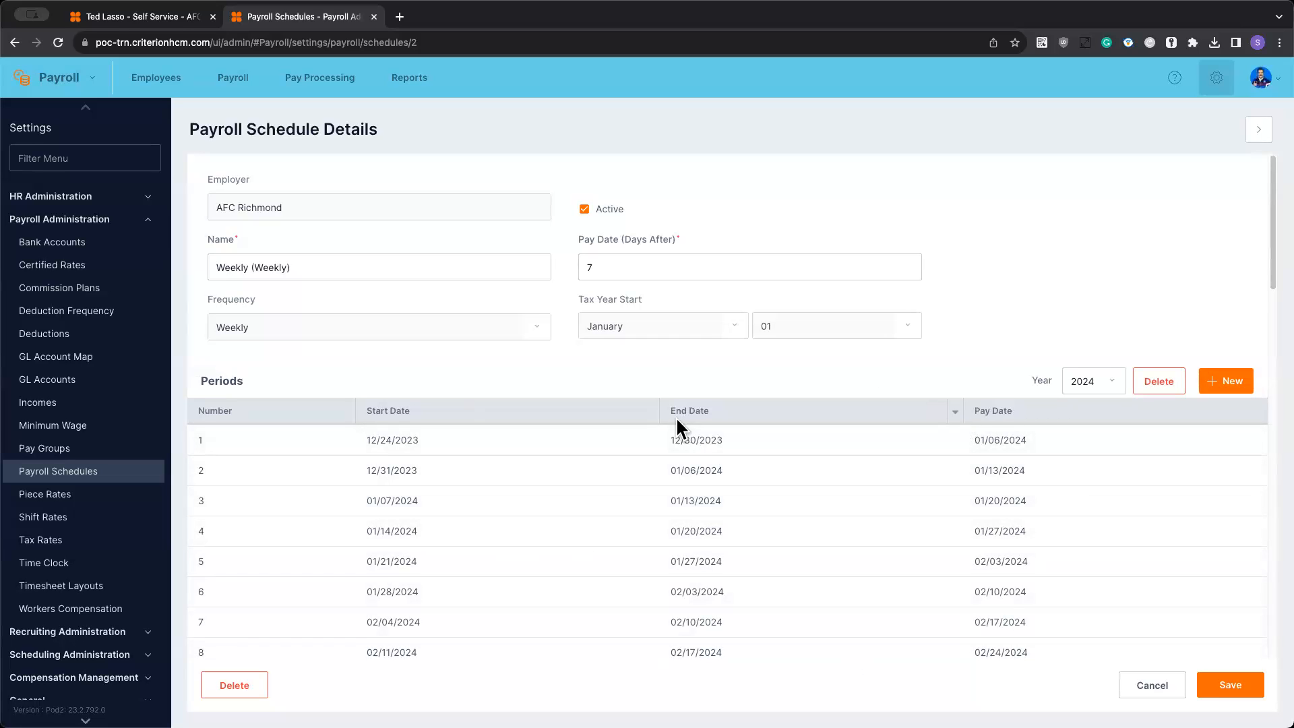
- Save the Weekly payroll schedule and open the Weekly pay group of AFC Richmond
left_click(1238, 681)
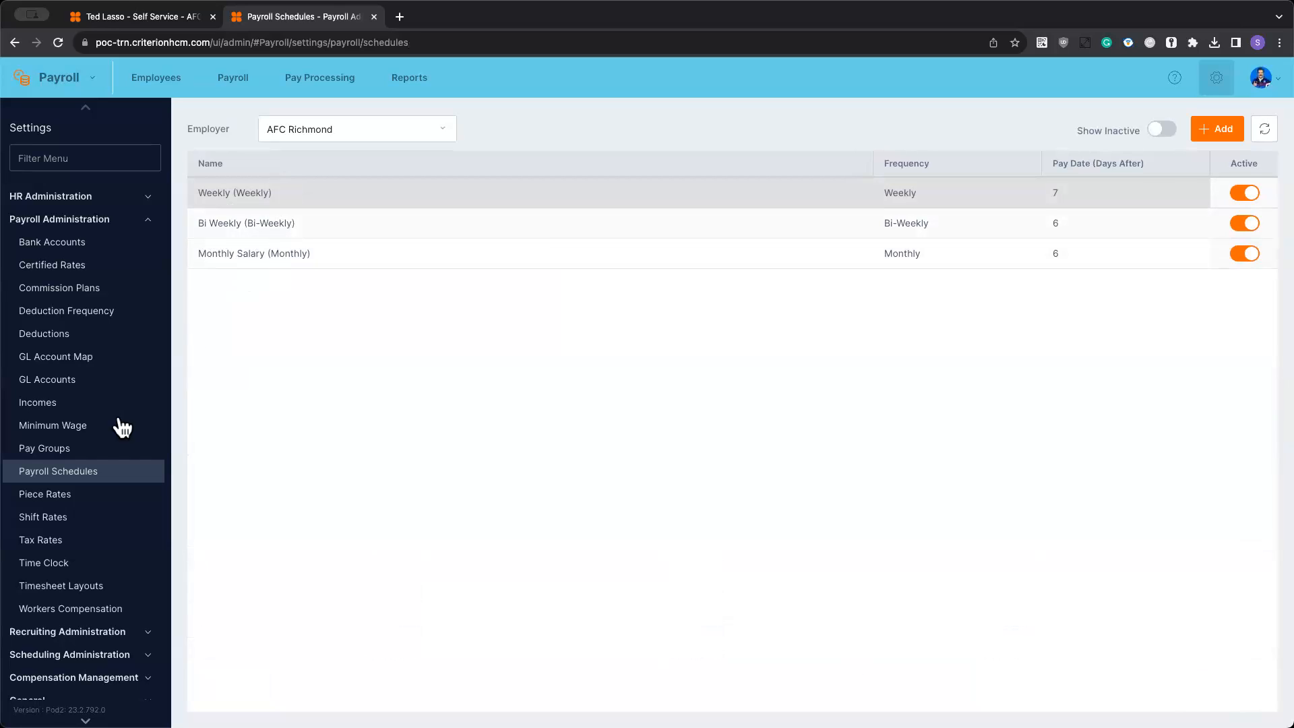
left_click(27, 451)
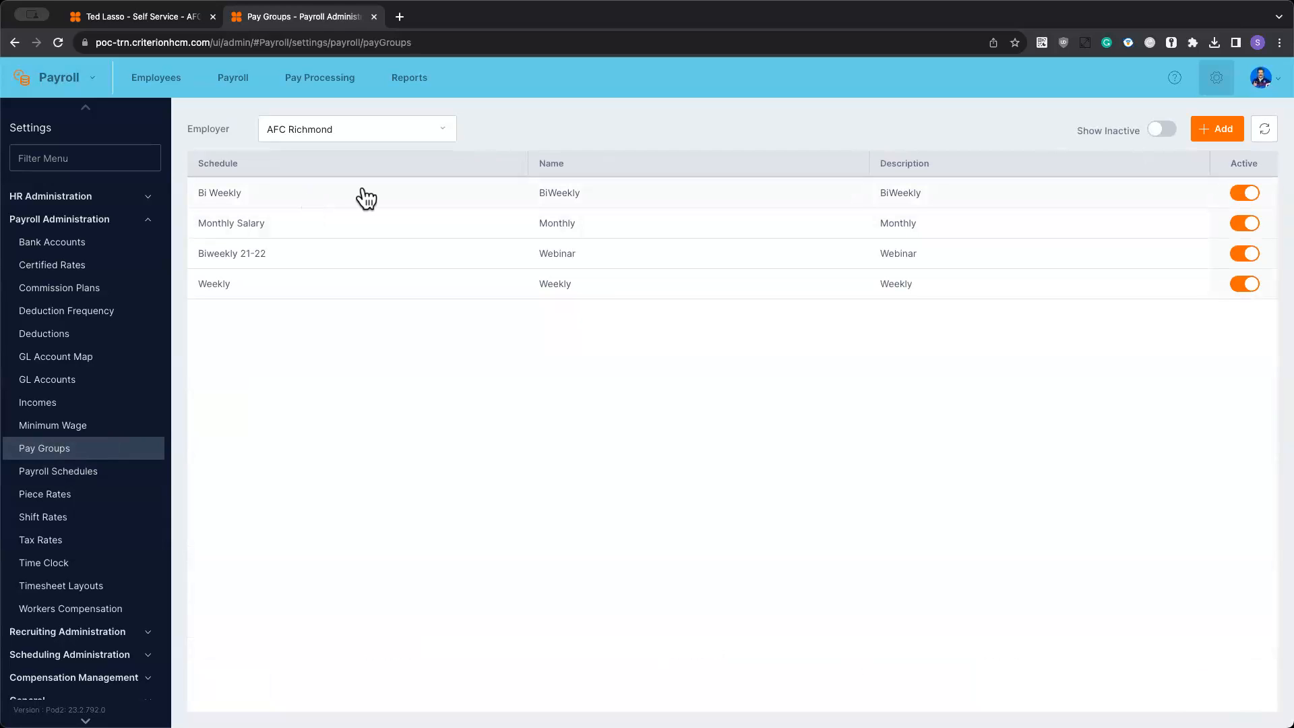
left_click(296, 292)
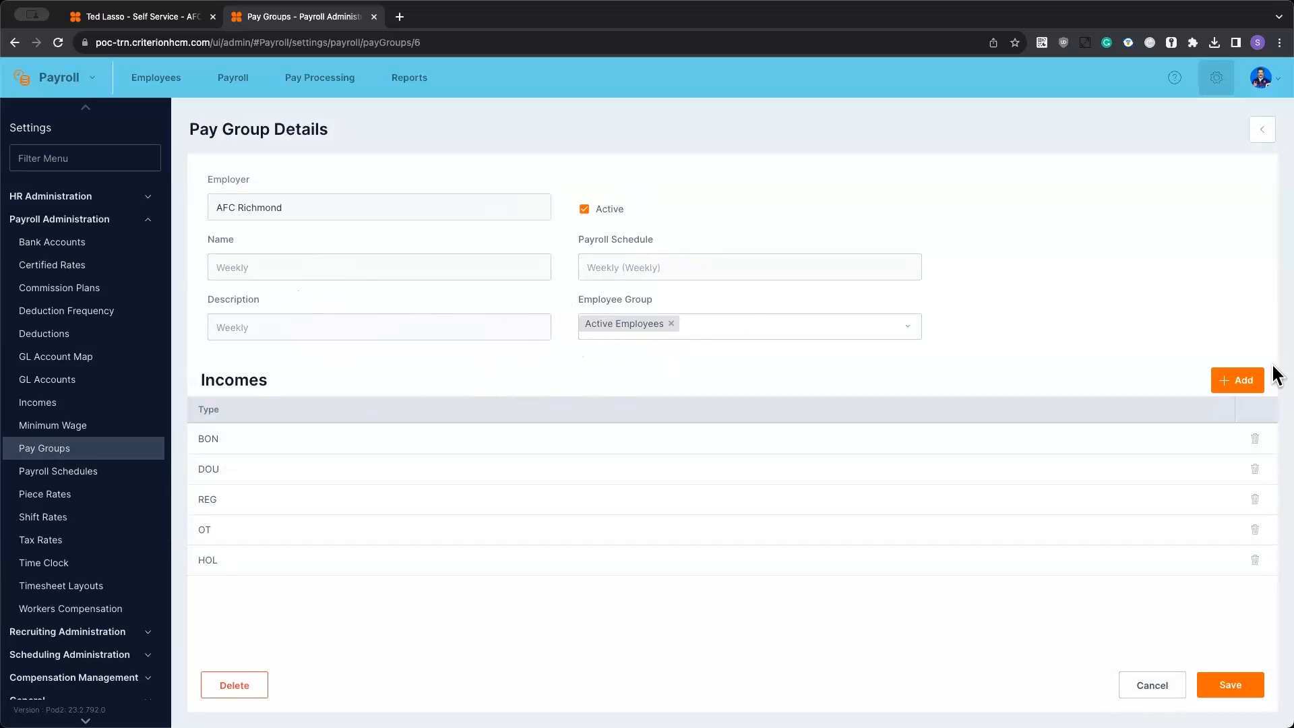
- Add the Mileage income to the Weekly pay group and save the group
left_click(1229, 380)
left_click(643, 381)
scroll(609, 478, "down", 3)
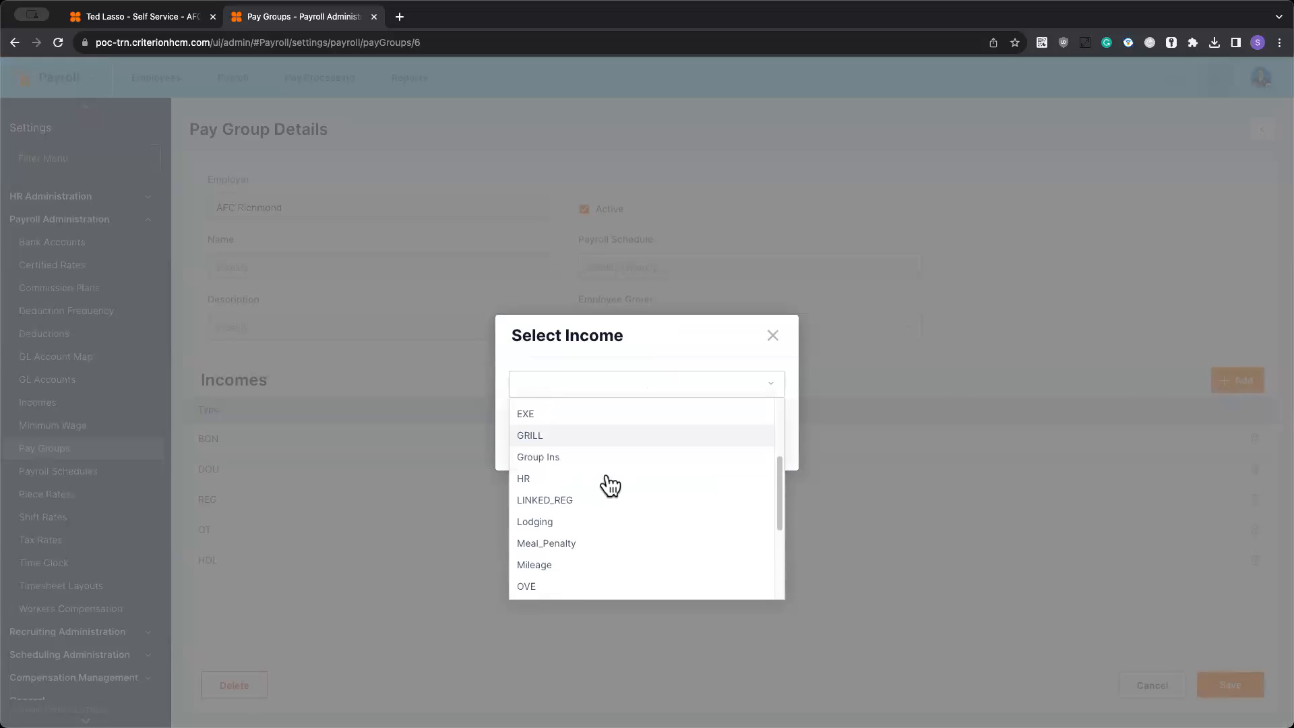
left_click(550, 556)
left_click(755, 446)
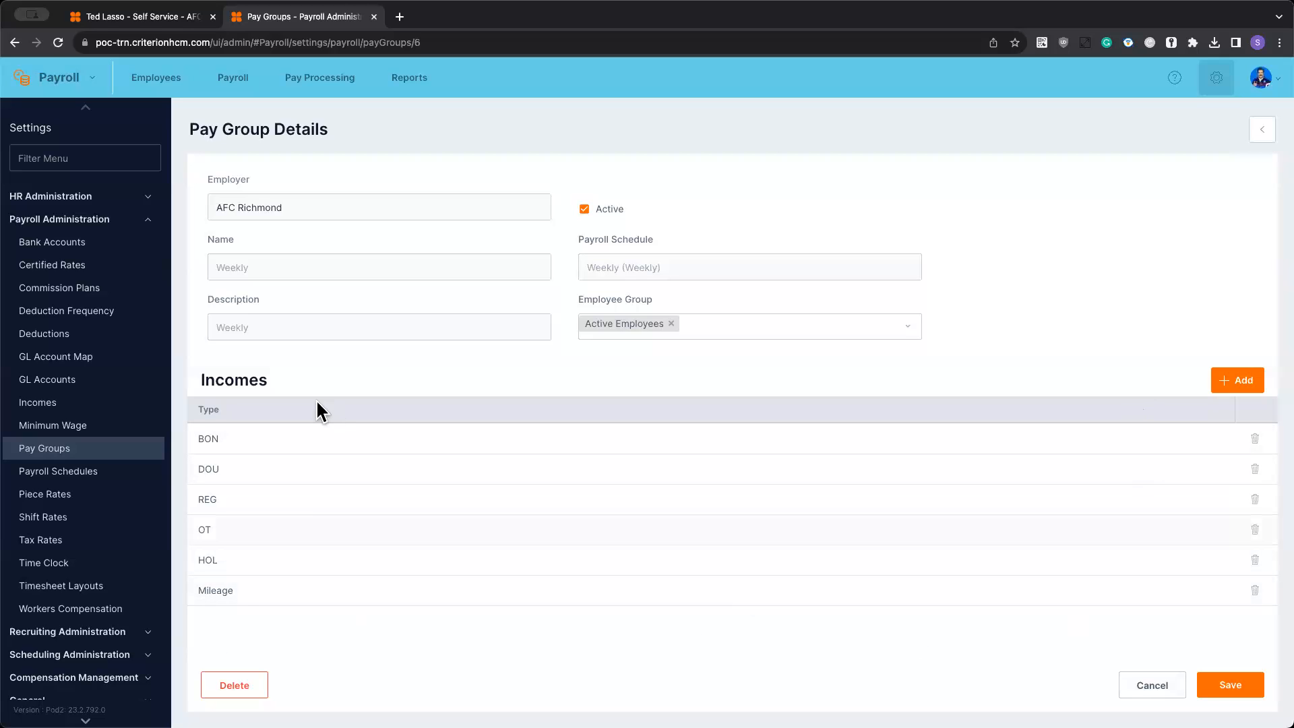
left_click(1223, 685)
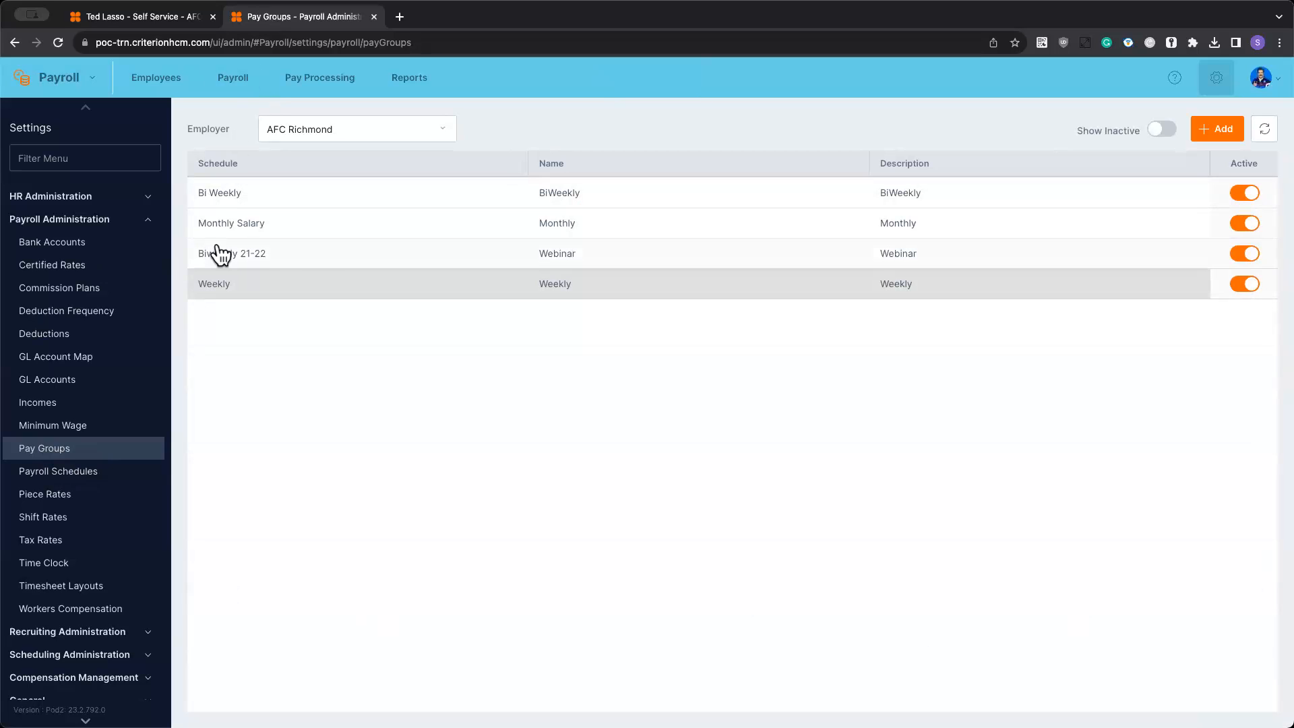
- Examine the Weekly deduction frequency's Rate Unit and Payroll Number by options, leaving the record without saving
left_click(108, 311)
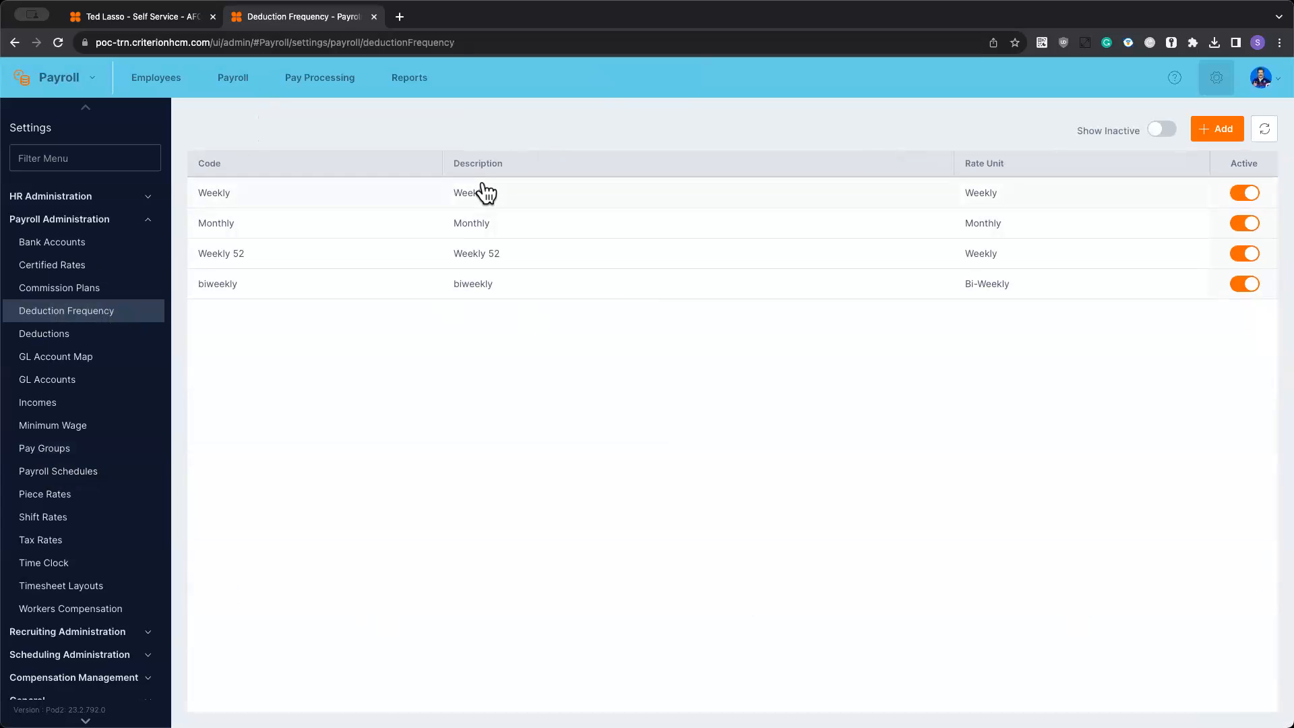
left_click(458, 194)
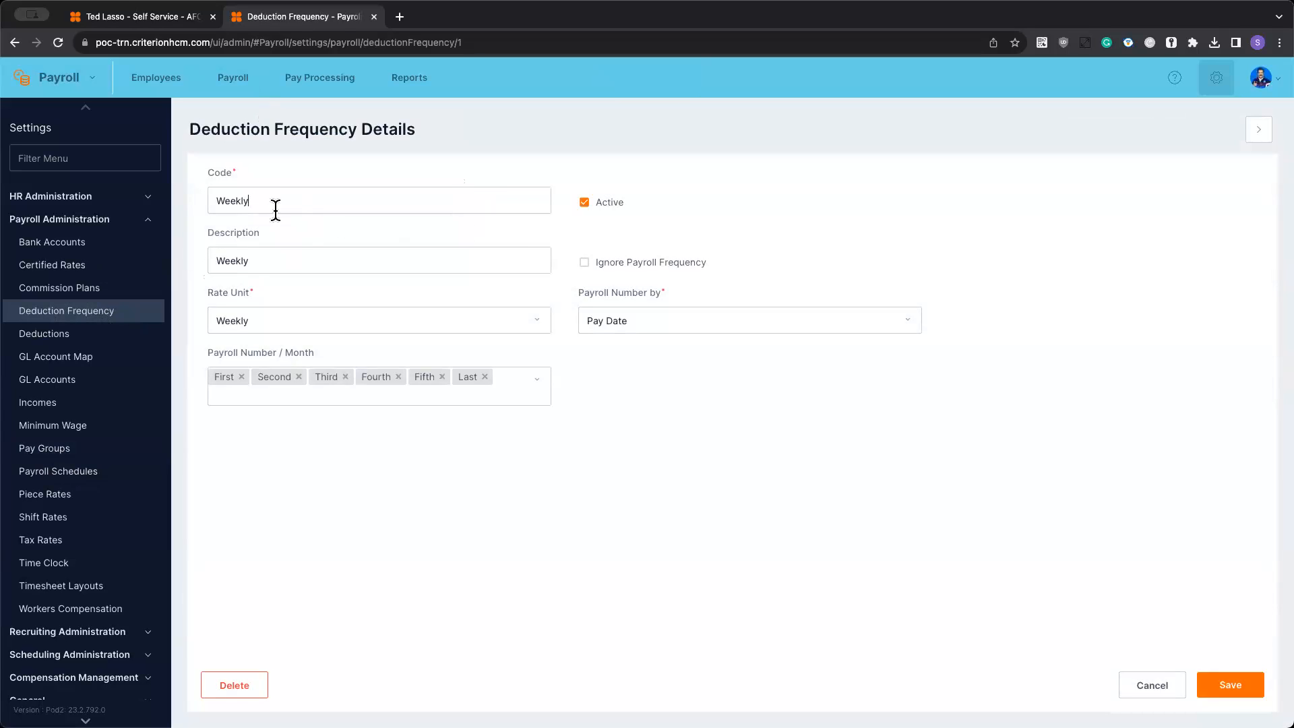
left_click(292, 316)
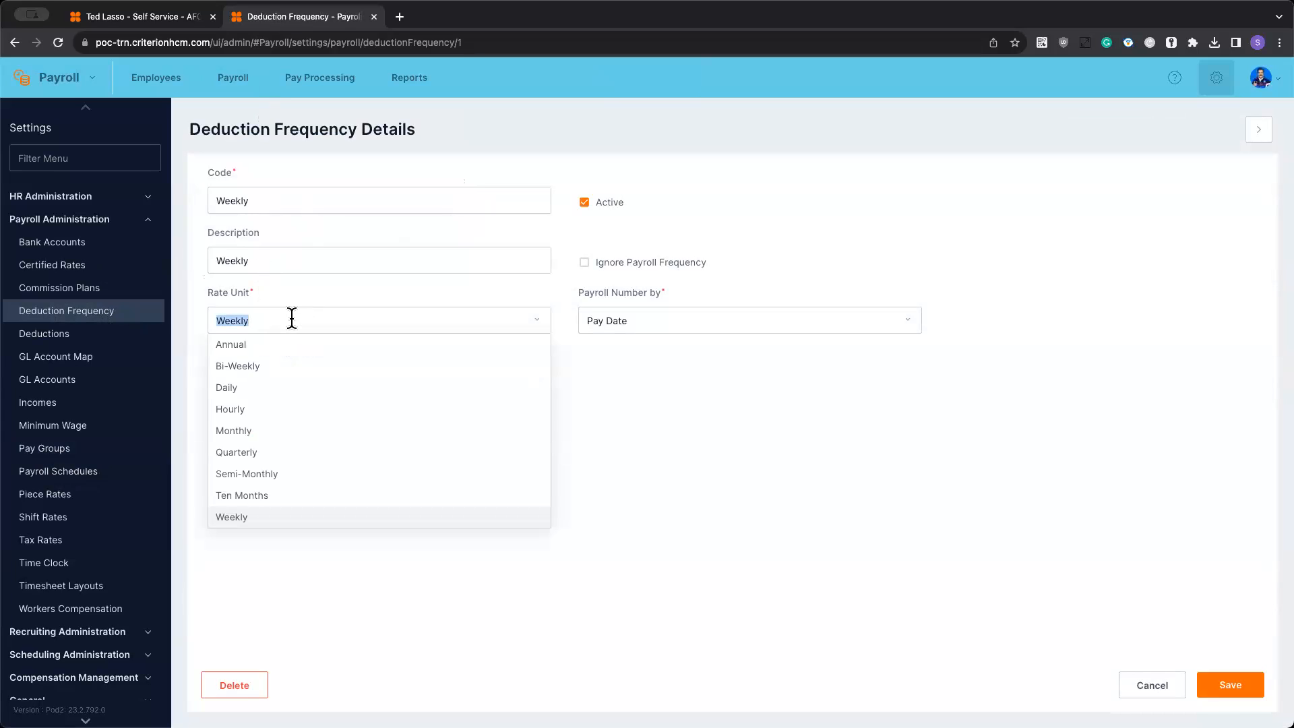
left_click(673, 411)
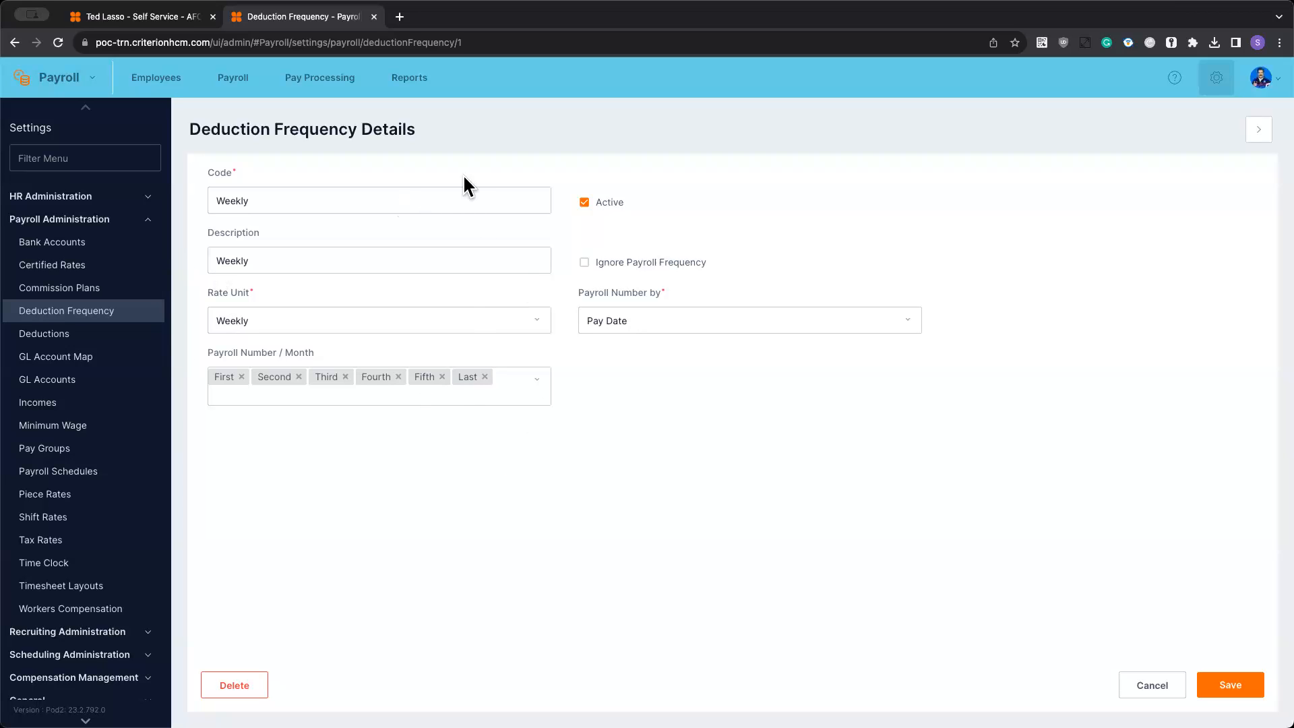
left_click(651, 320)
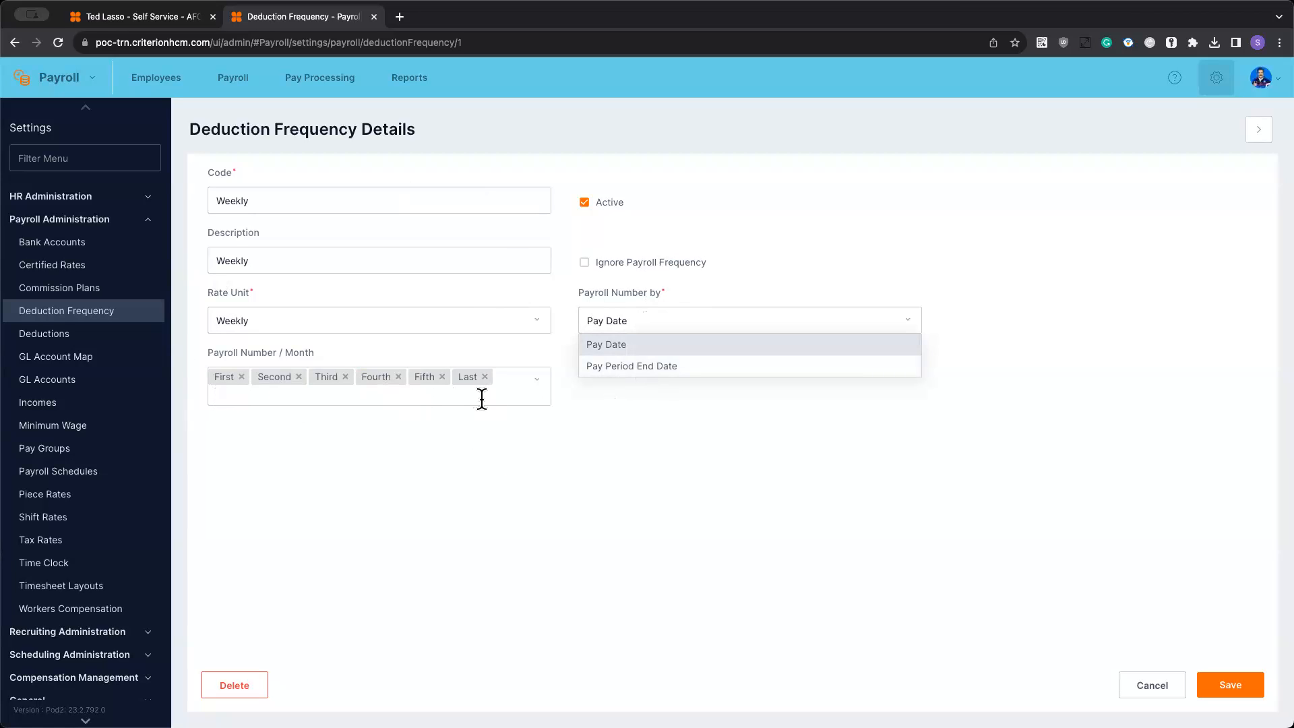
left_click(834, 480)
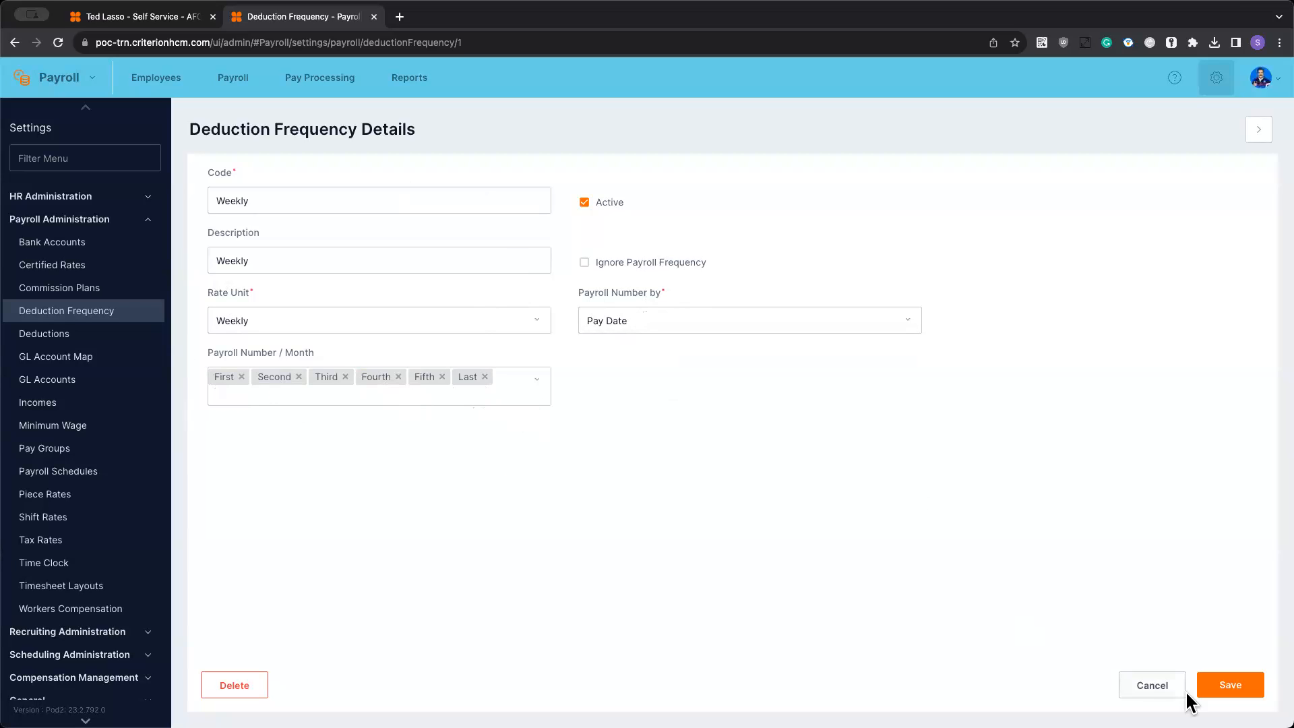
left_click(1164, 688)
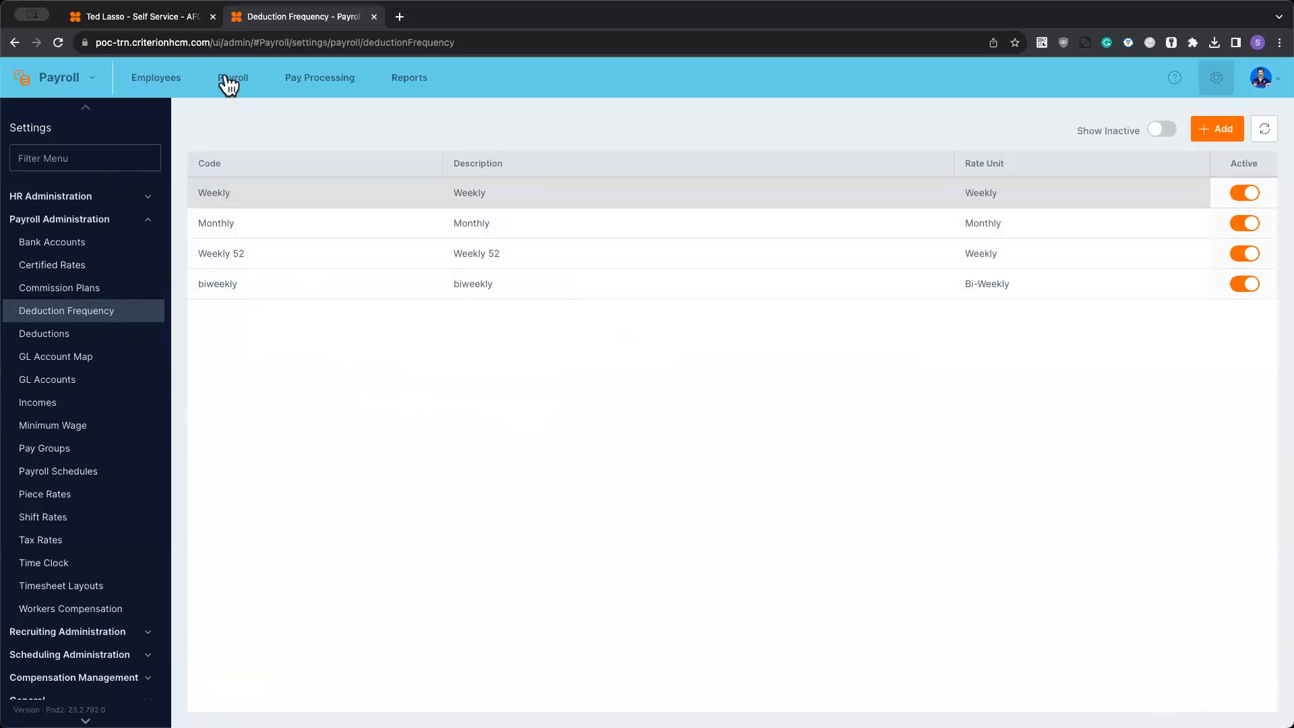
- Start an on-cycle payroll batch for AFC Richmond with the Weekly pay group and pay period 40, 09/24/2023 to 09/30/2023
left_click(229, 86)
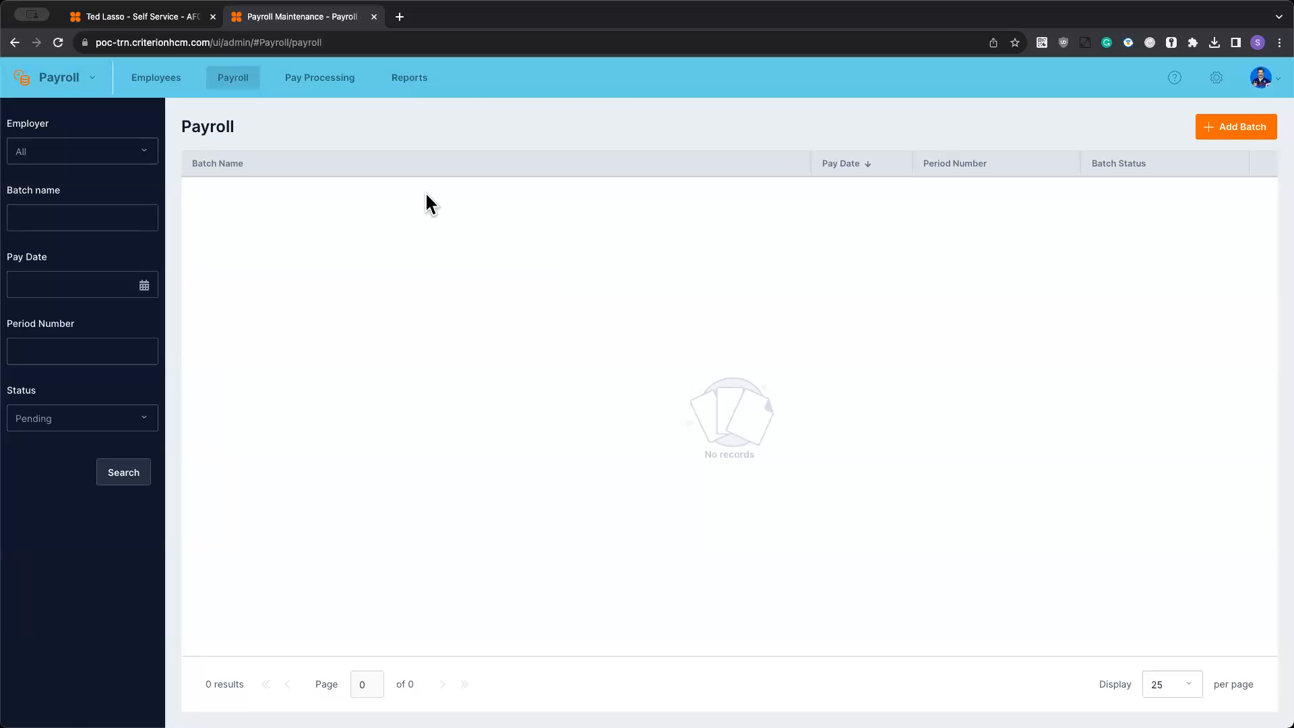
left_click(1247, 130)
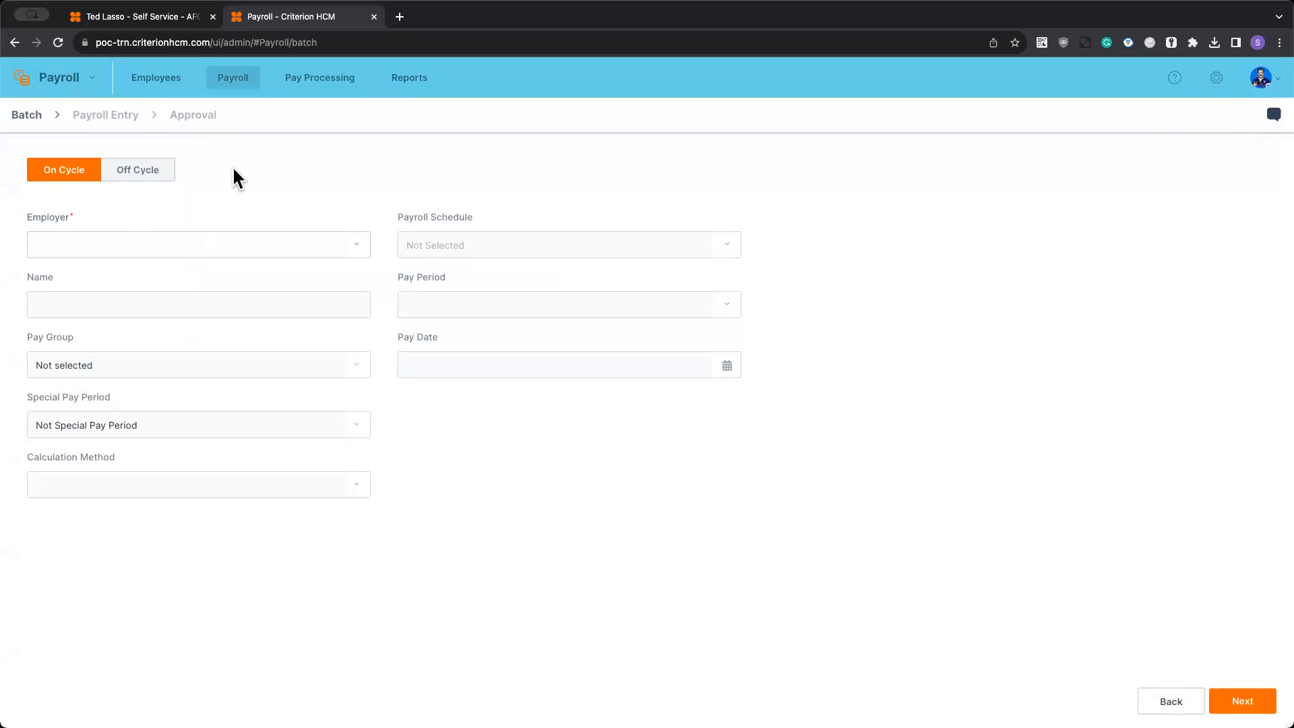
left_click(101, 240)
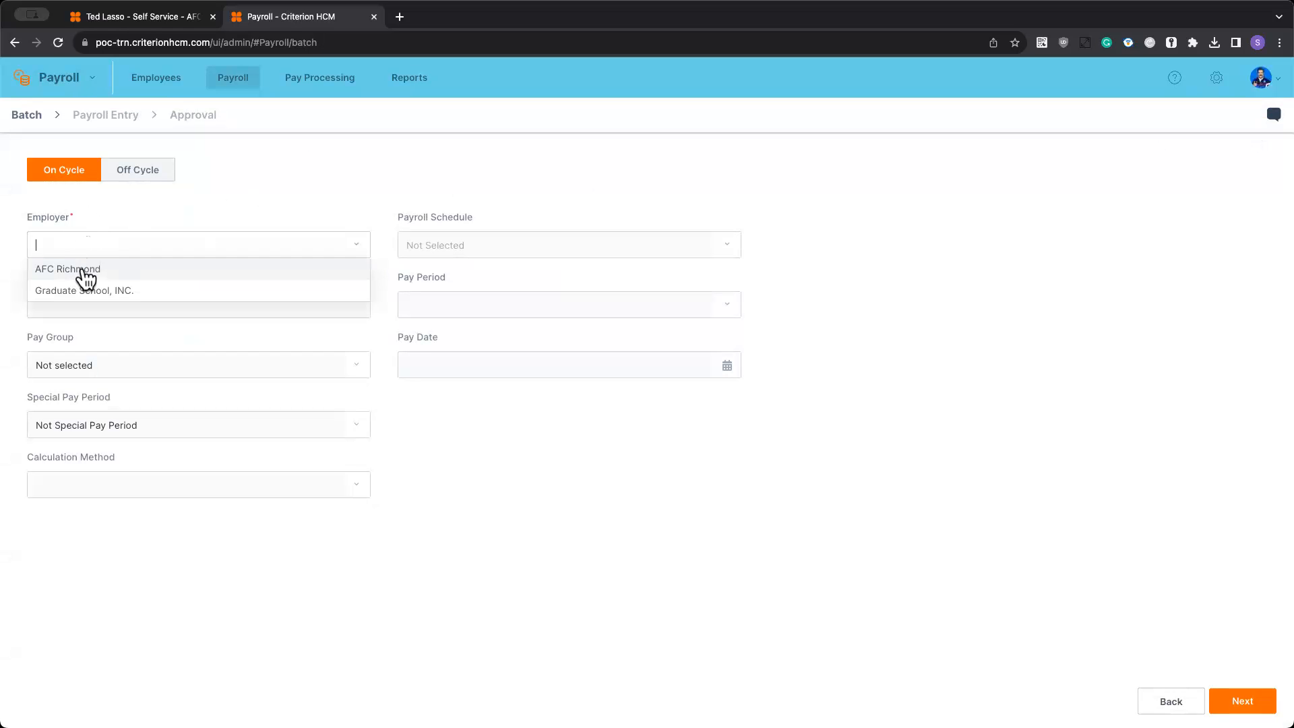
left_click(82, 268)
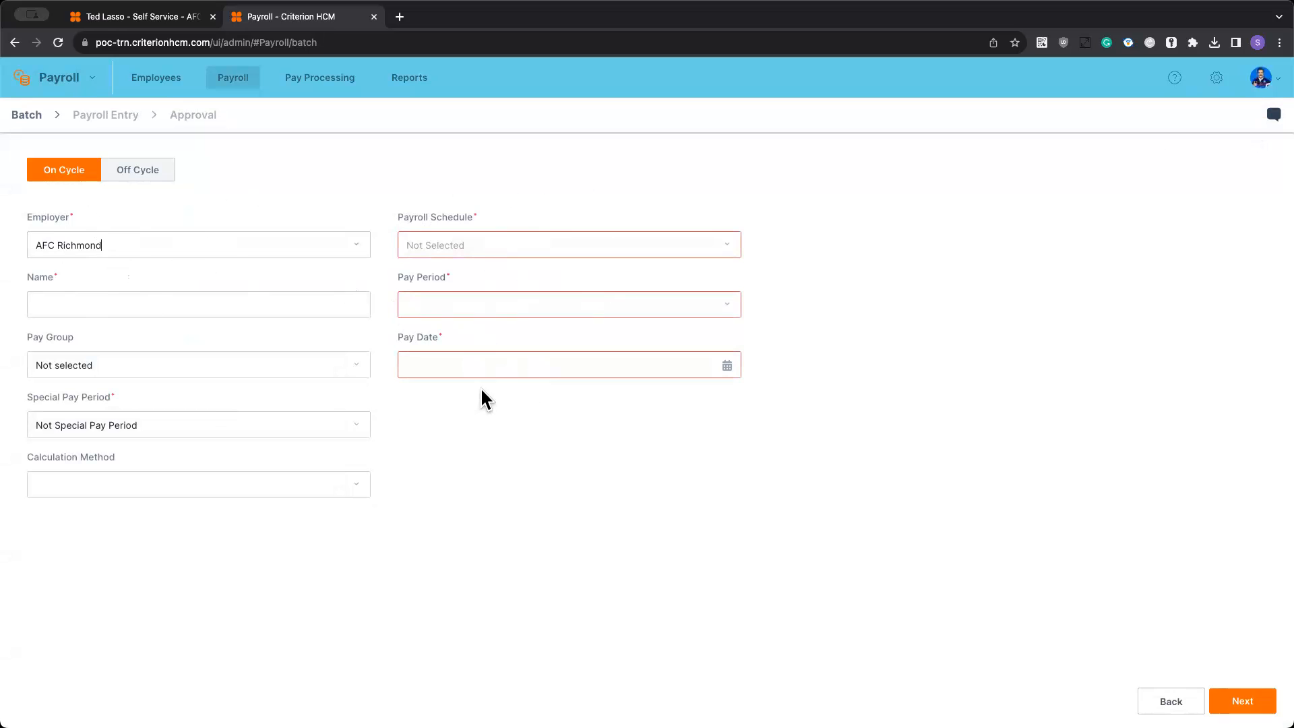
left_click(144, 366)
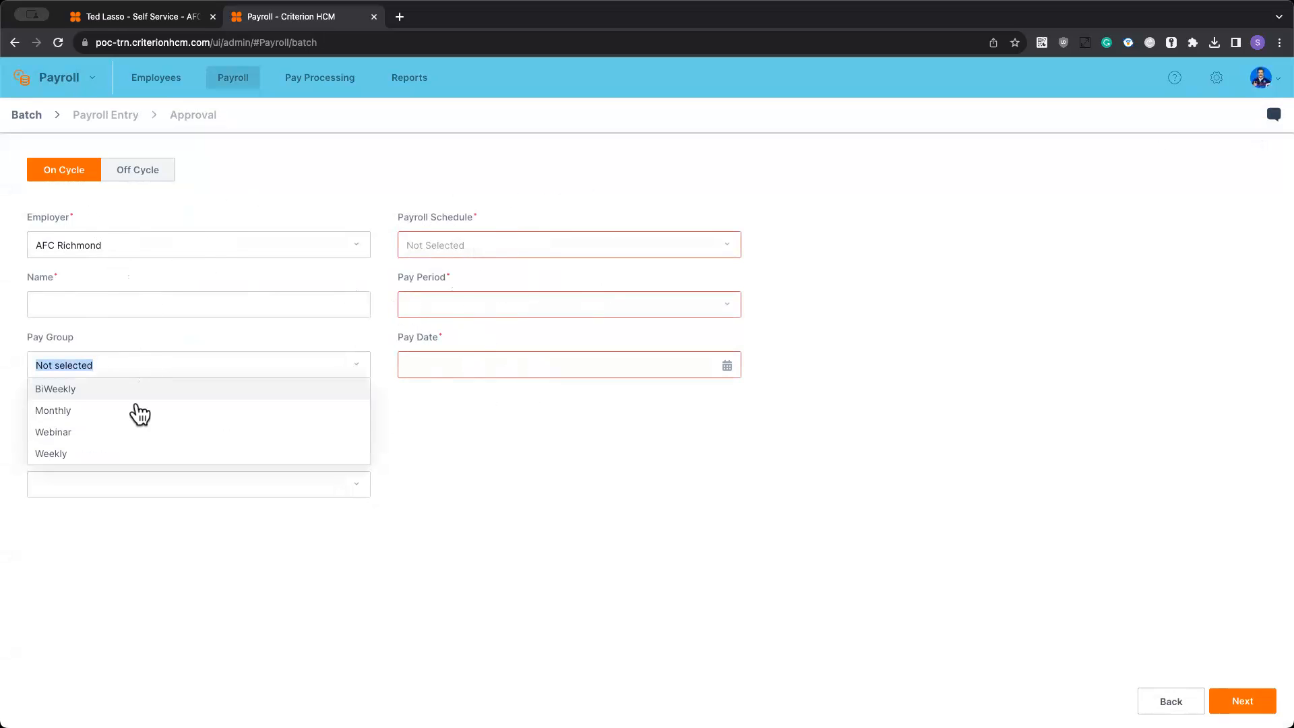
left_click(53, 454)
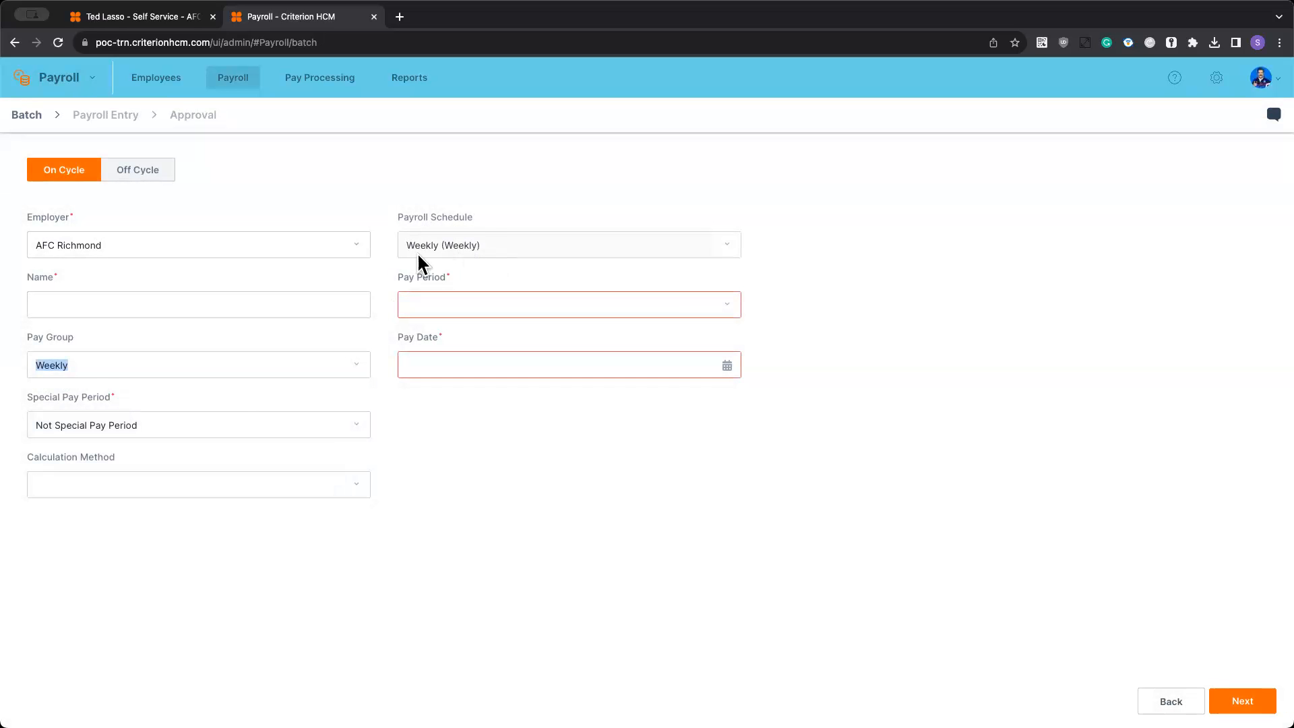
left_click(485, 296)
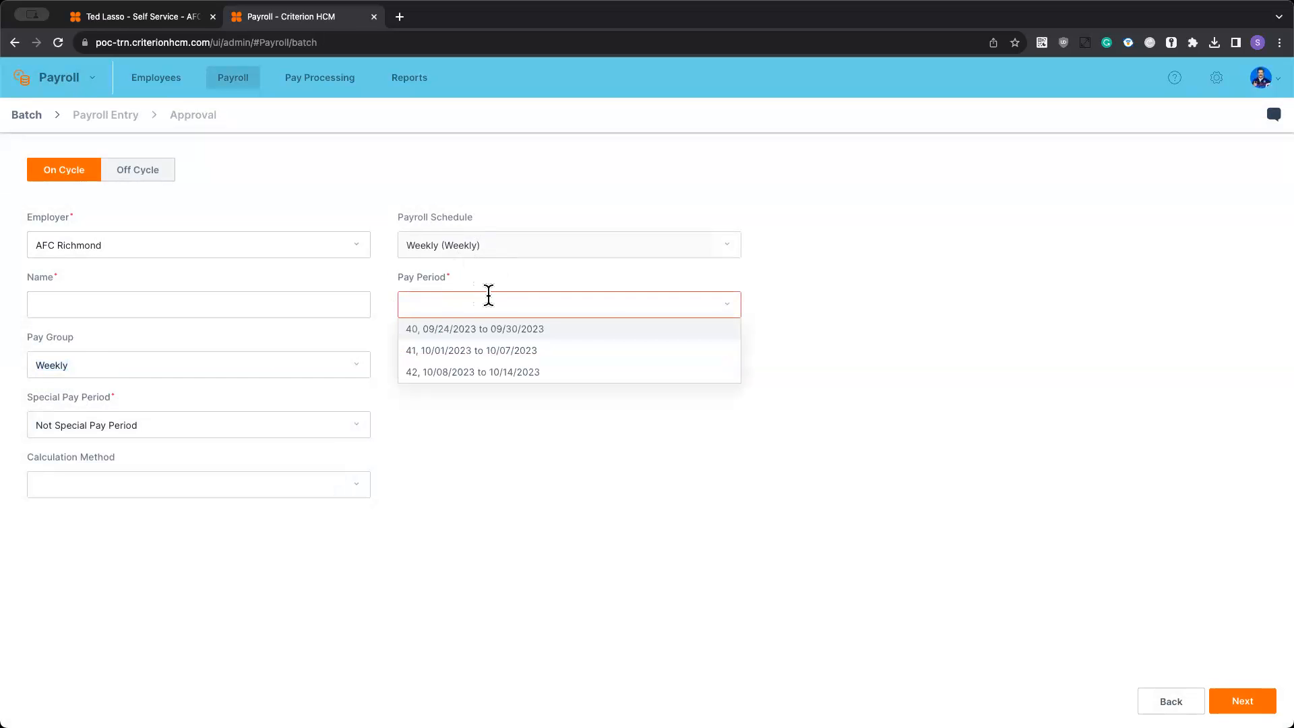
left_click(471, 329)
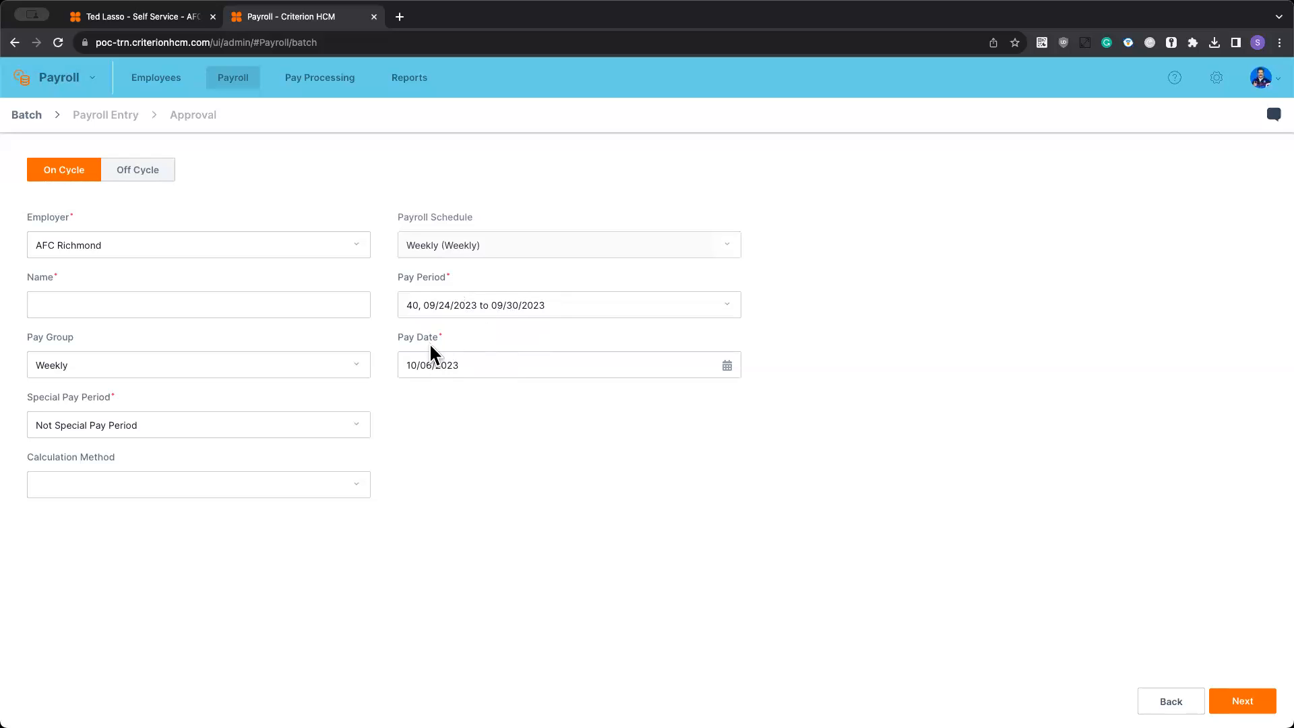
- Name the payroll batch "Pay Date 10/6/23" and continue to its payroll entry
left_click(156, 306)
type("10/6/23")
key("Tab")
left_click(32, 299)
type("Pay Date")
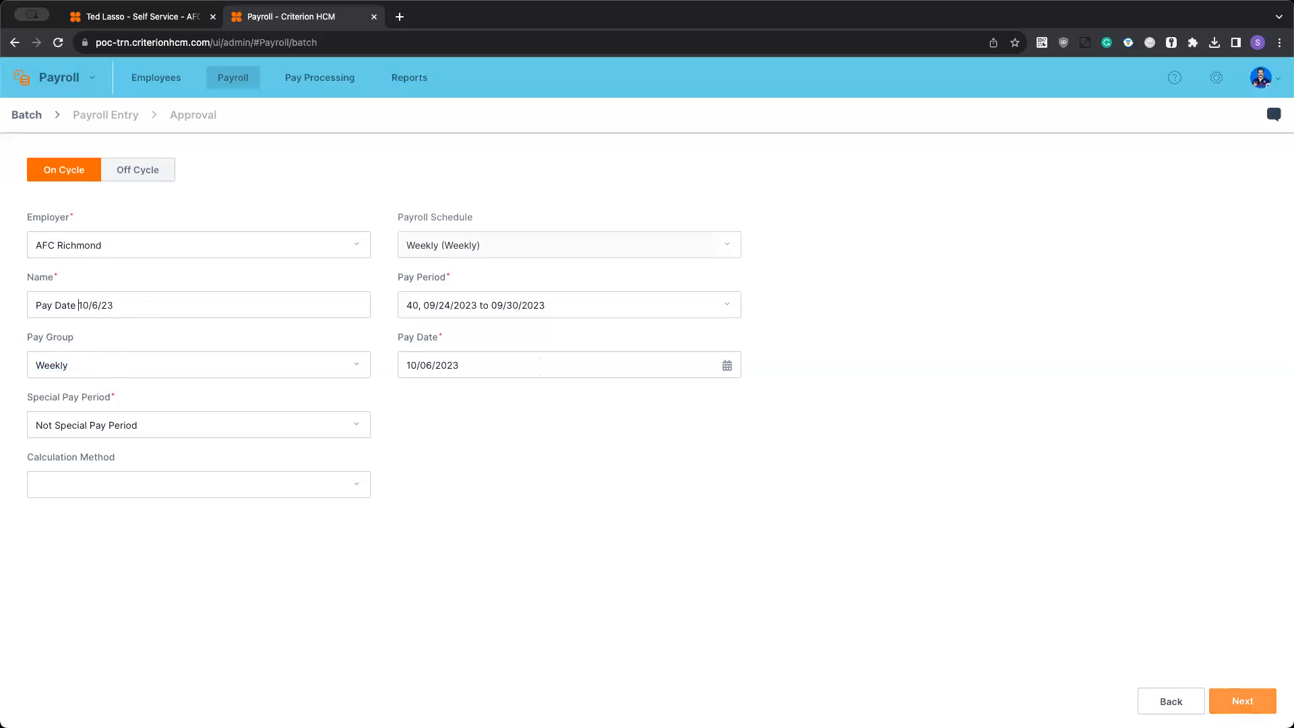
left_click(1252, 701)
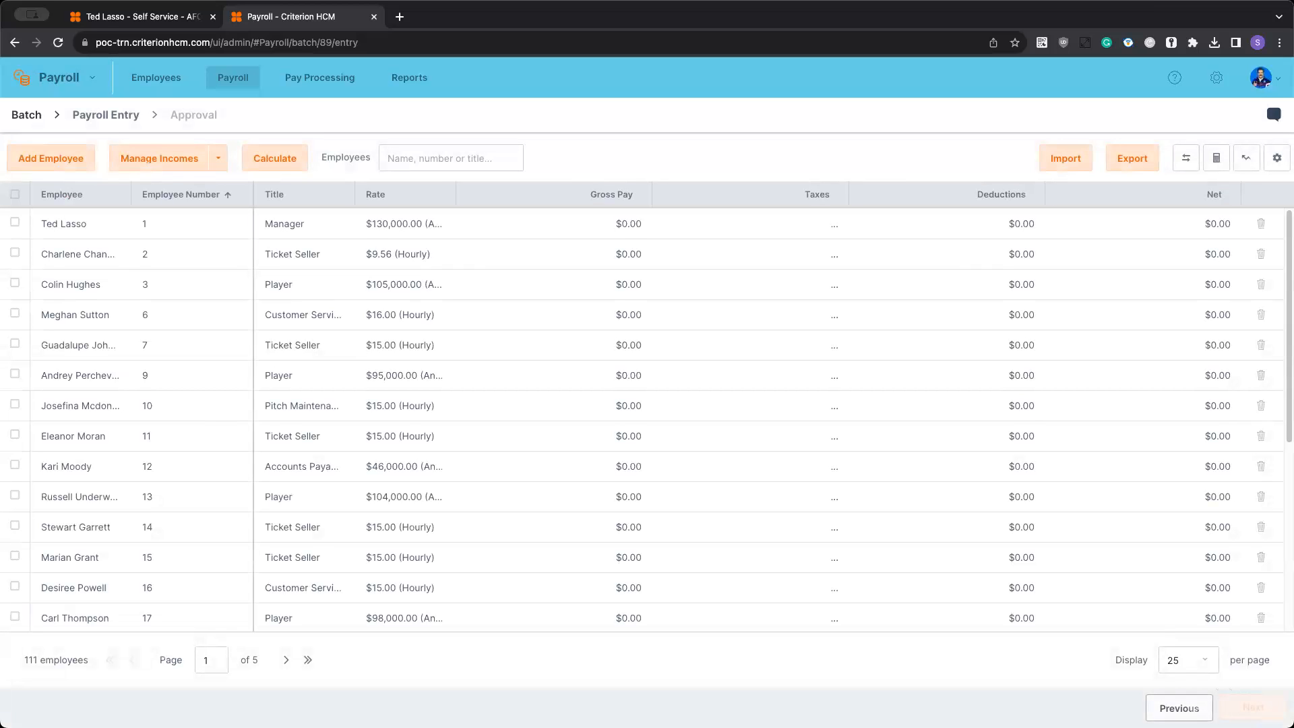
- Review the payroll batch's setup details and return to its payroll entry
left_click(1179, 708)
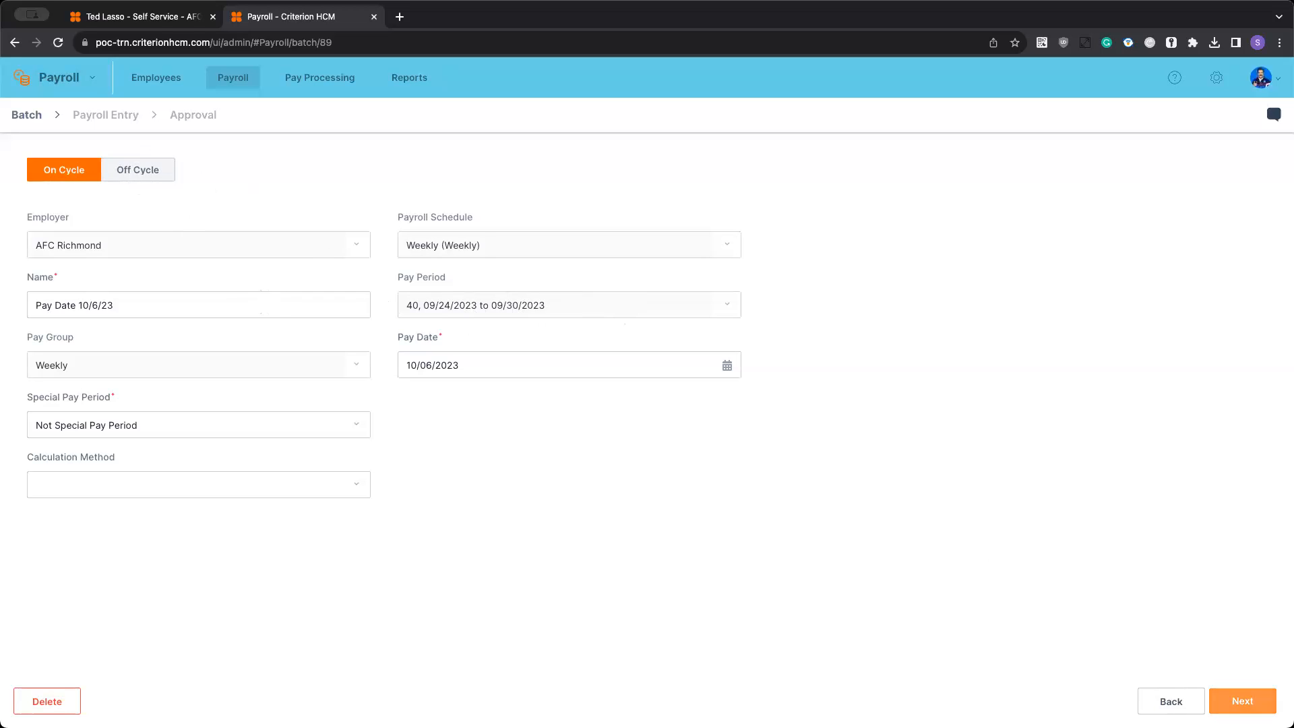
left_click(1242, 700)
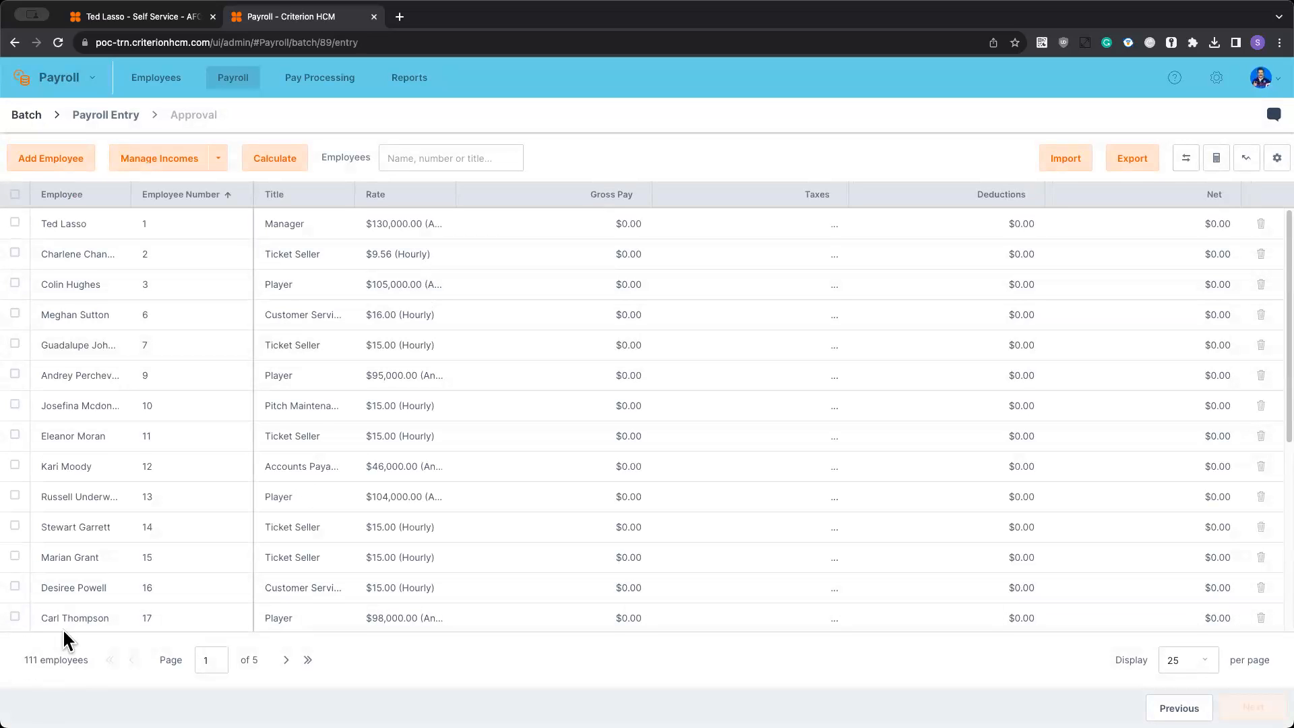
- Load the timesheets as import data and add them to the Pay Date 10/6/23 payroll batch
left_click(1064, 158)
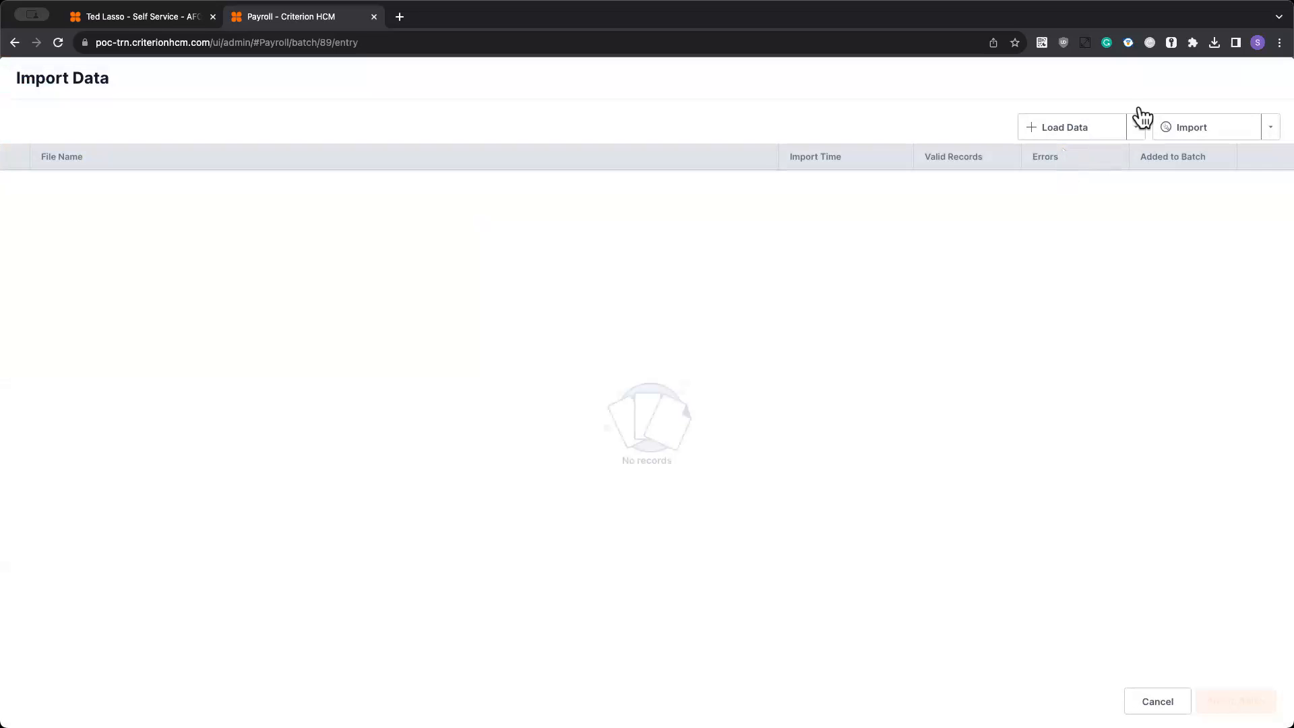
left_click(1073, 128)
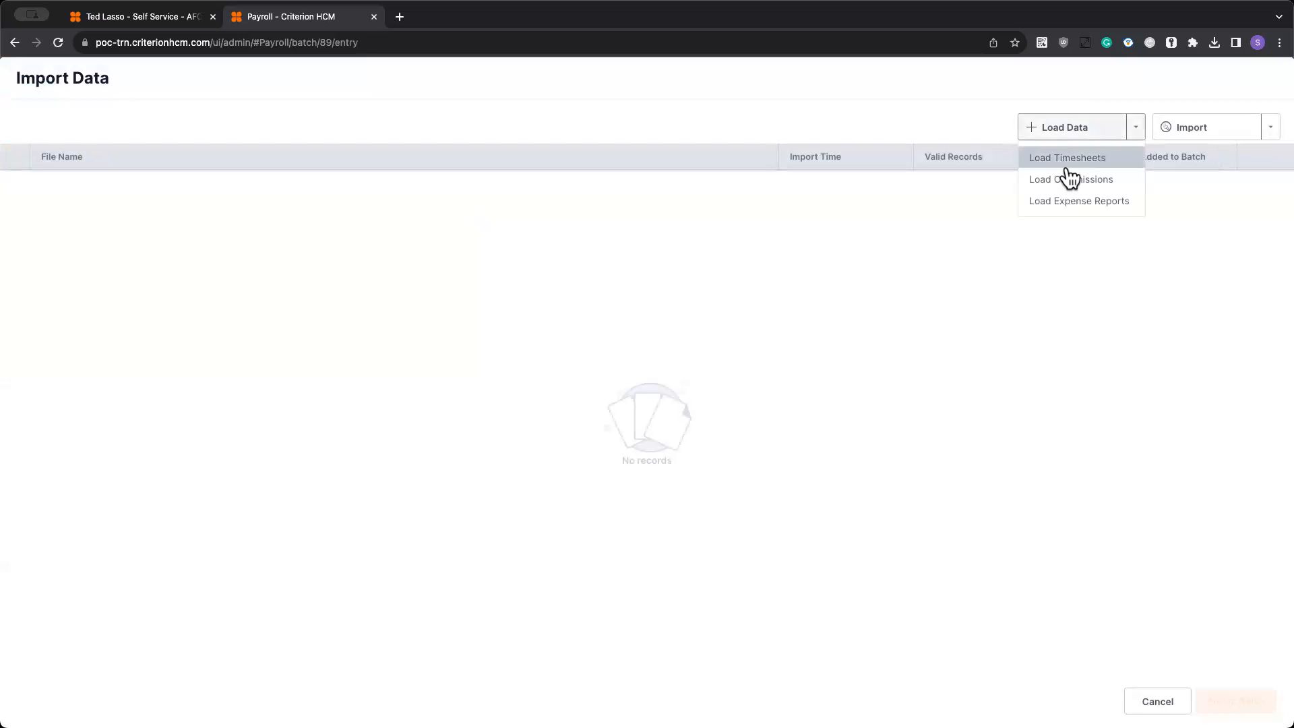
left_click(1069, 157)
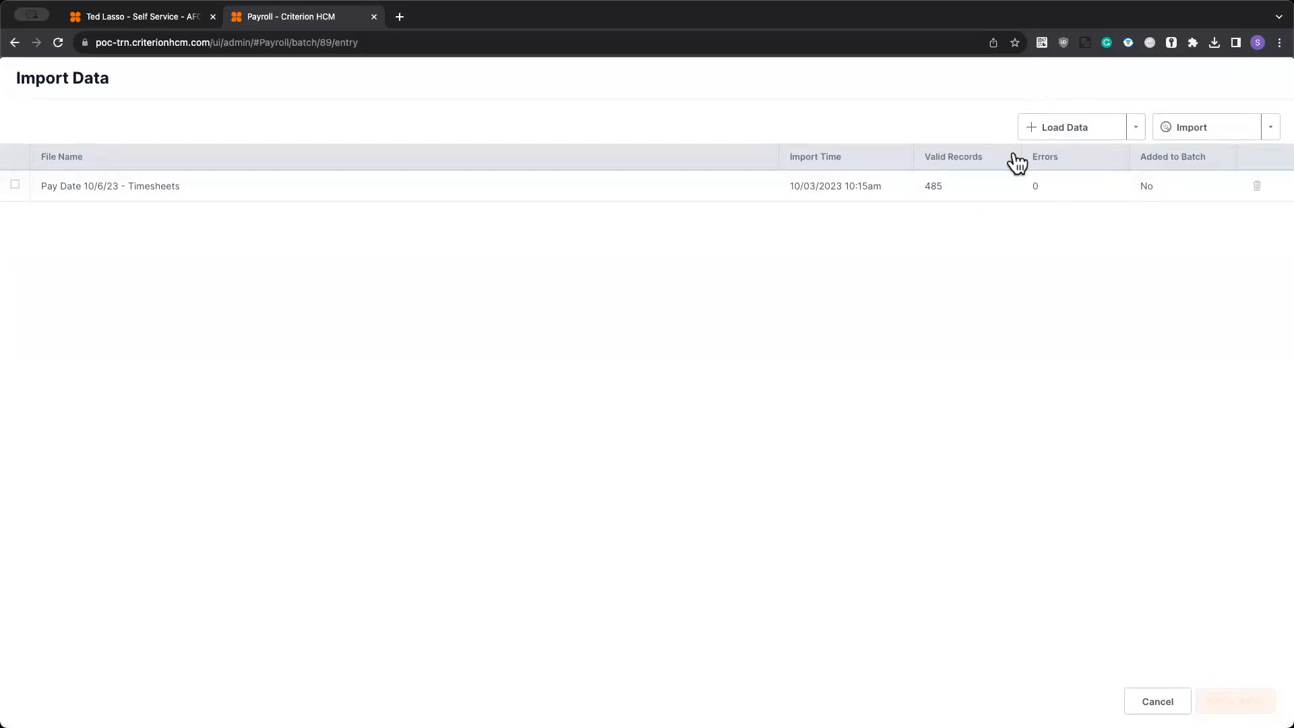
left_click(1059, 131)
left_click(1198, 129)
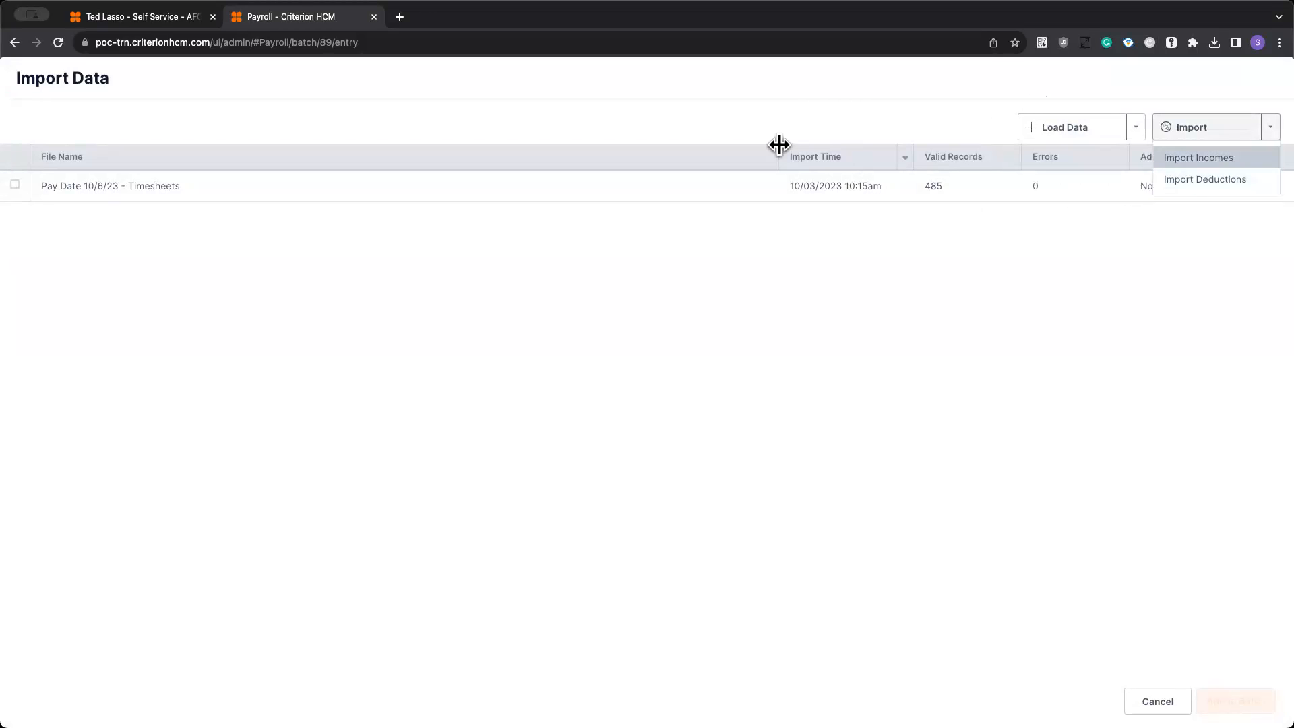
left_click(15, 184)
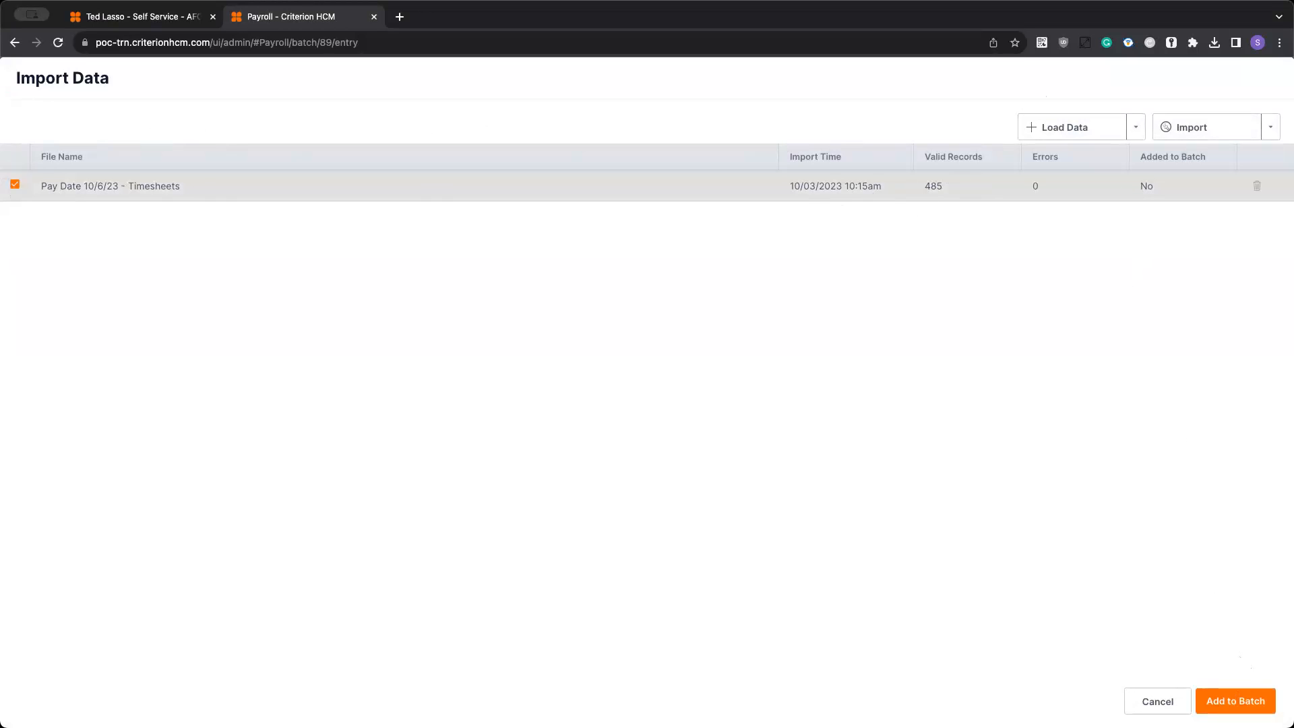
left_click(1239, 701)
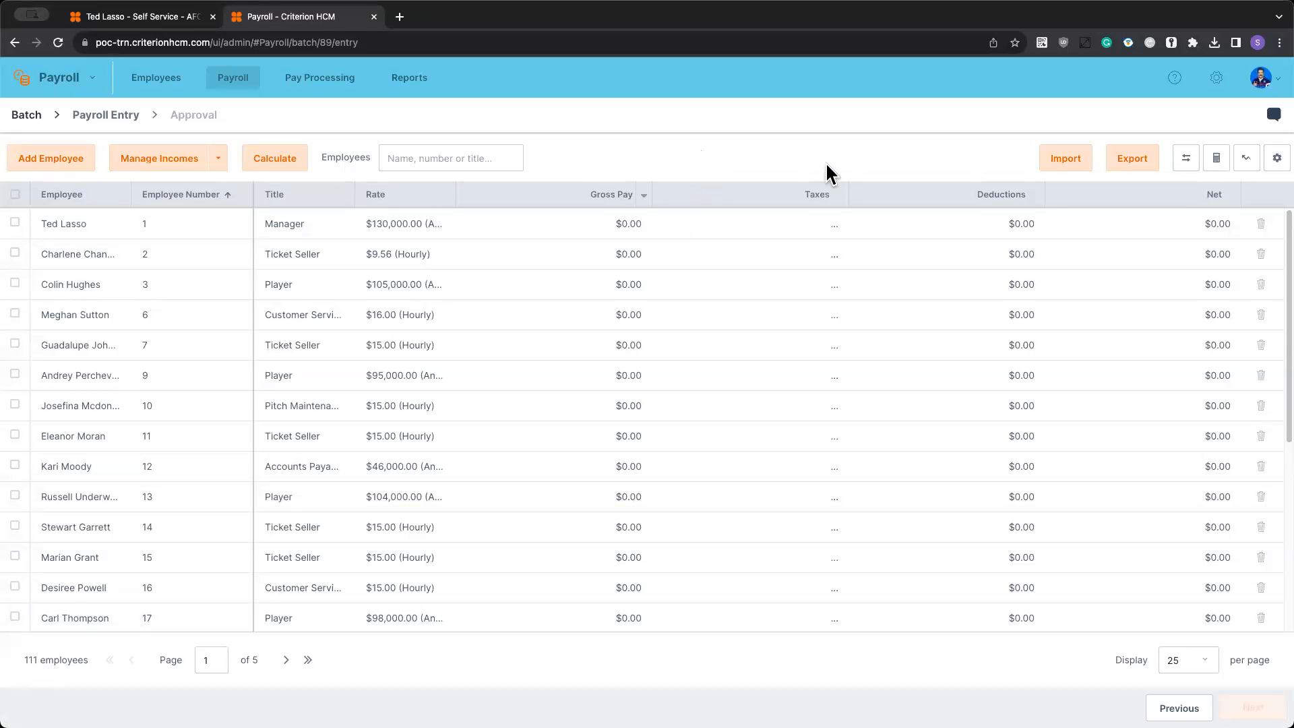
- Examine the batch's import choices for incomes and deductions and its data loading choices for commissions and expense reports
left_click(1070, 161)
left_click(1206, 128)
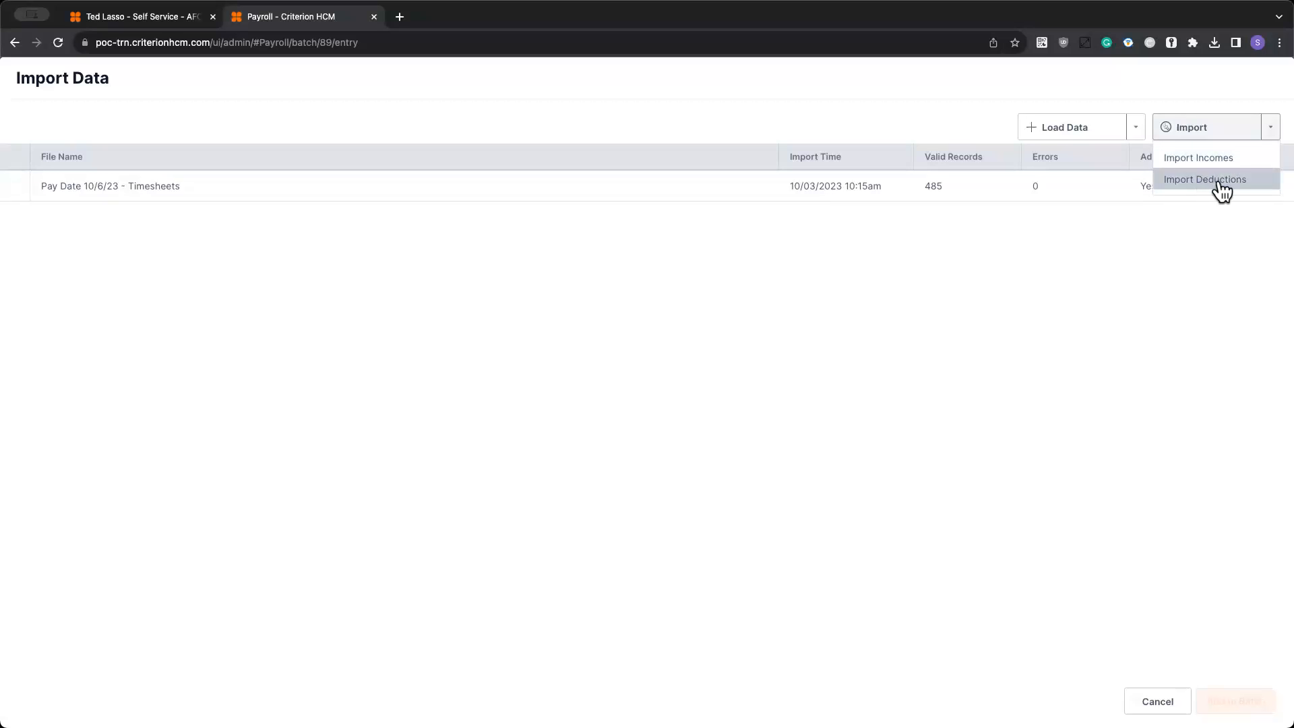
left_click(1070, 141)
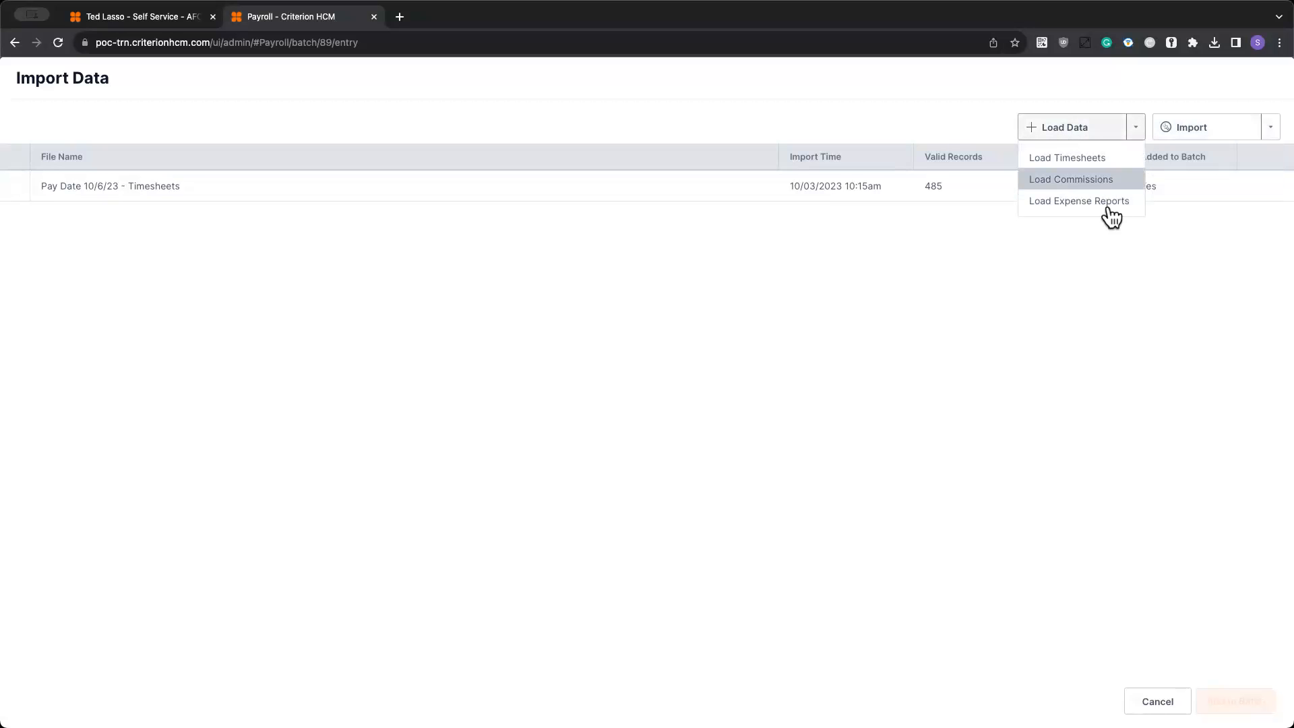
- Look up the commission and expense report entries under Time and Pay in self service, and return to the payroll import data
left_click(148, 21)
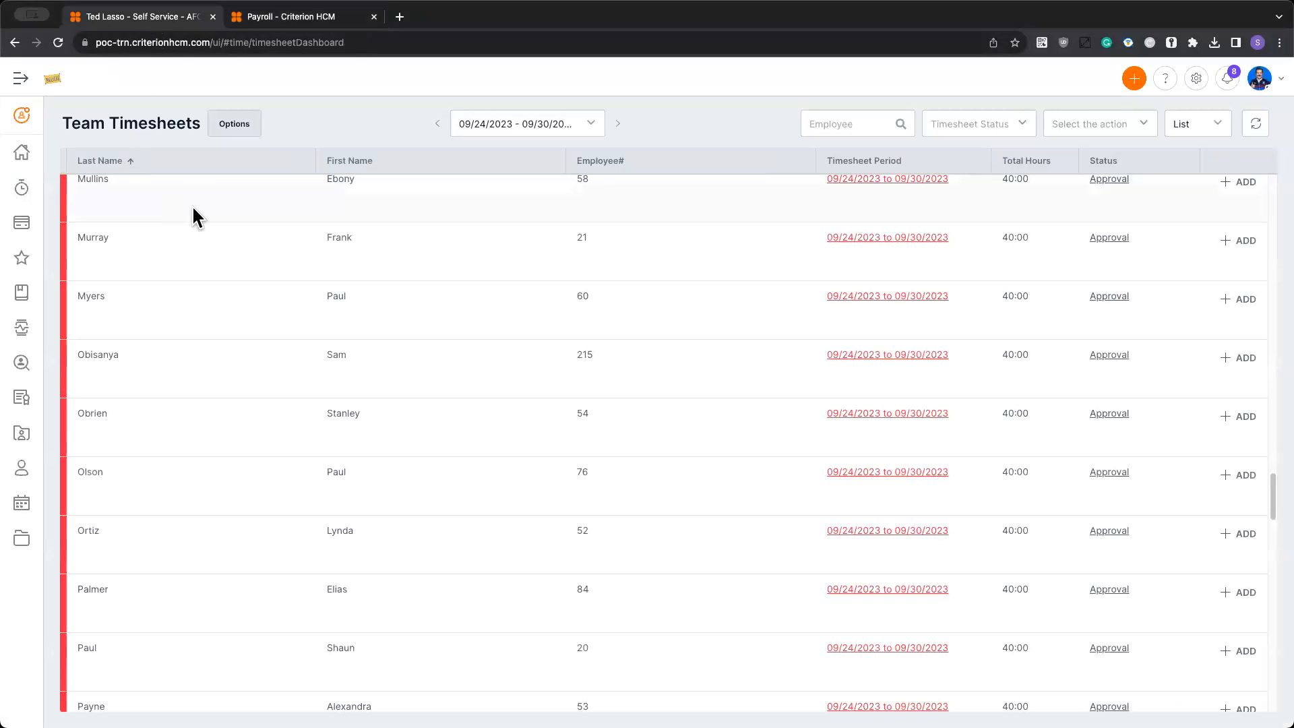
mouse_move(27, 191)
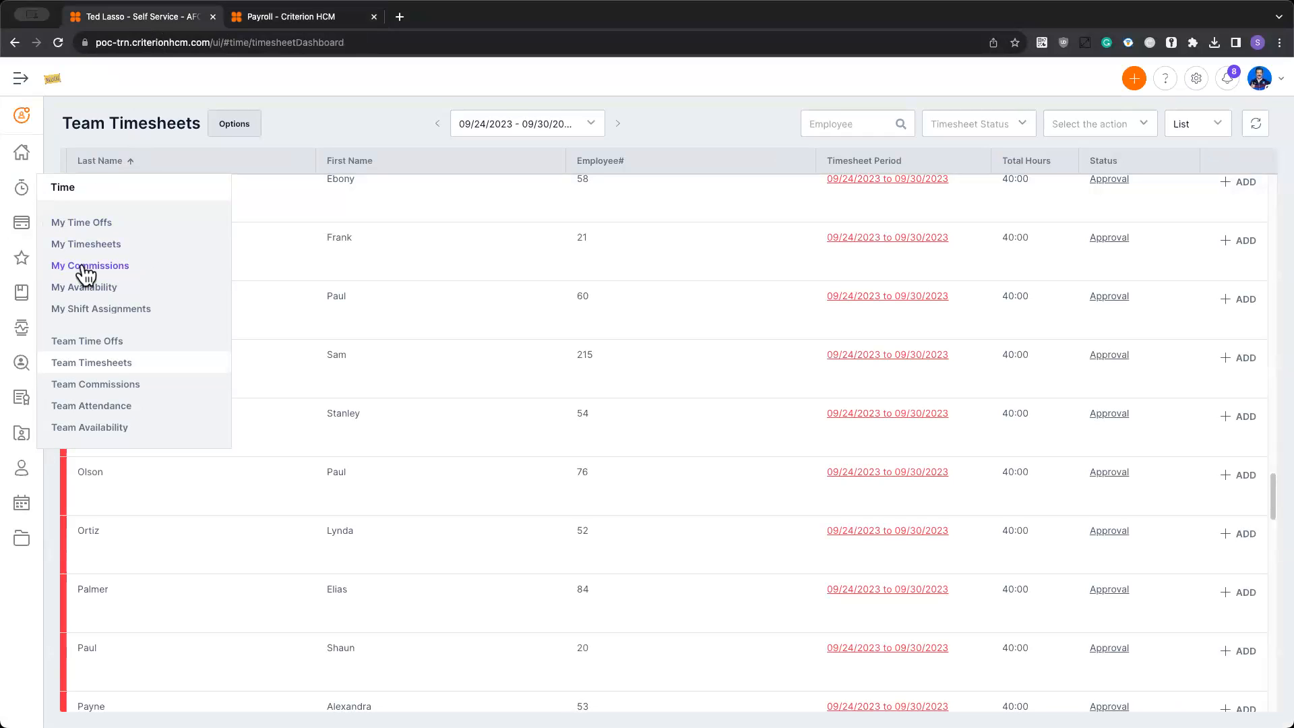
mouse_move(21, 258)
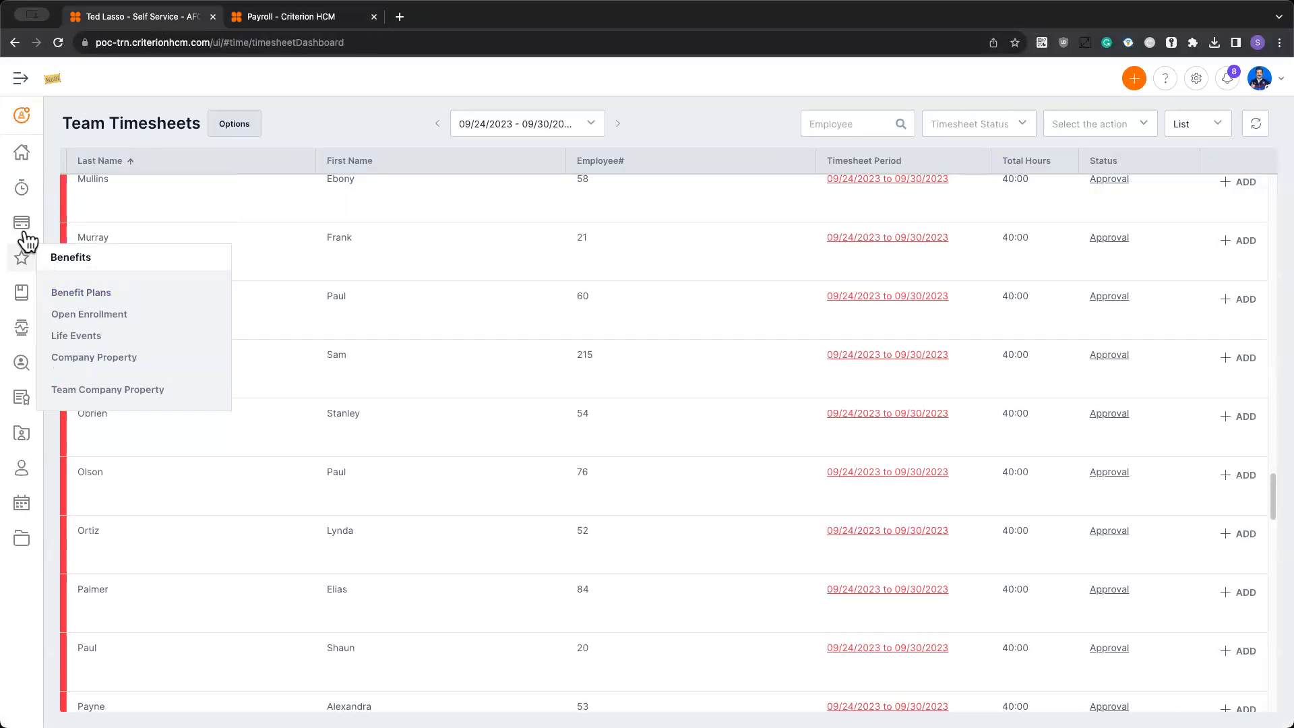
mouse_move(23, 221)
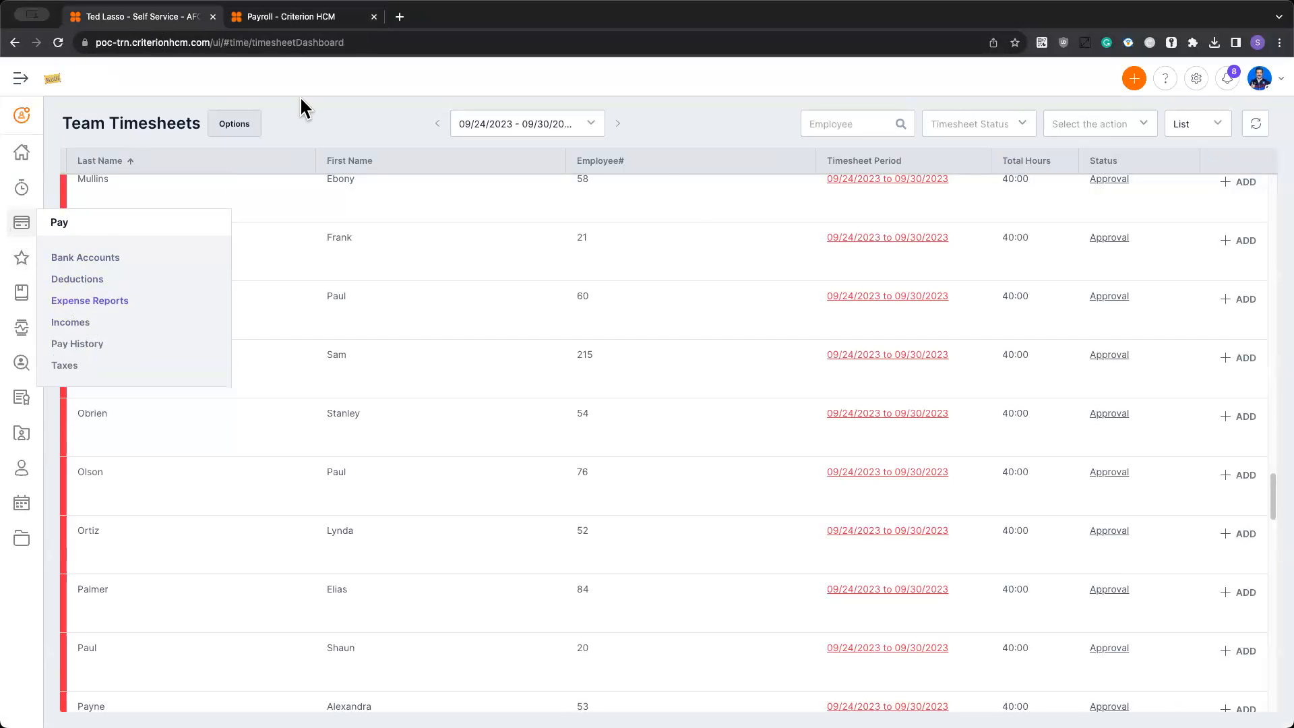
left_click(297, 19)
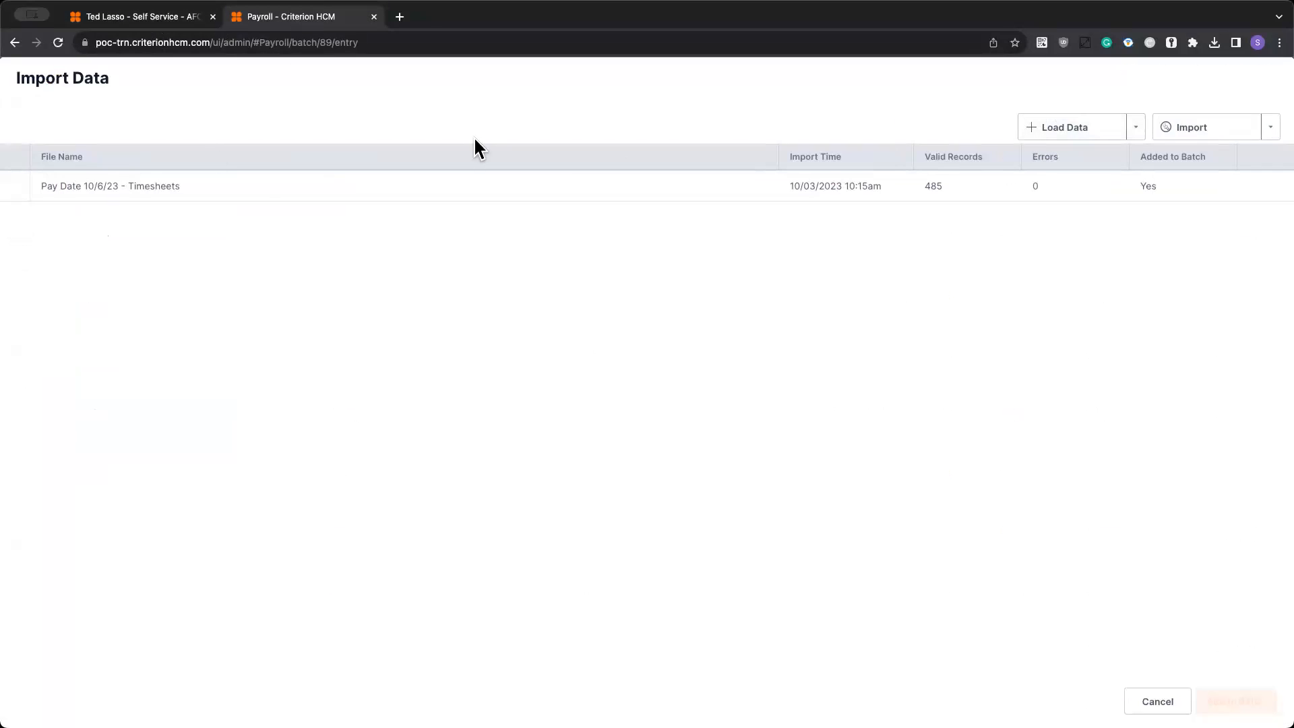
- Close the import data and calculate the payroll batch for its employees
left_click(1154, 701)
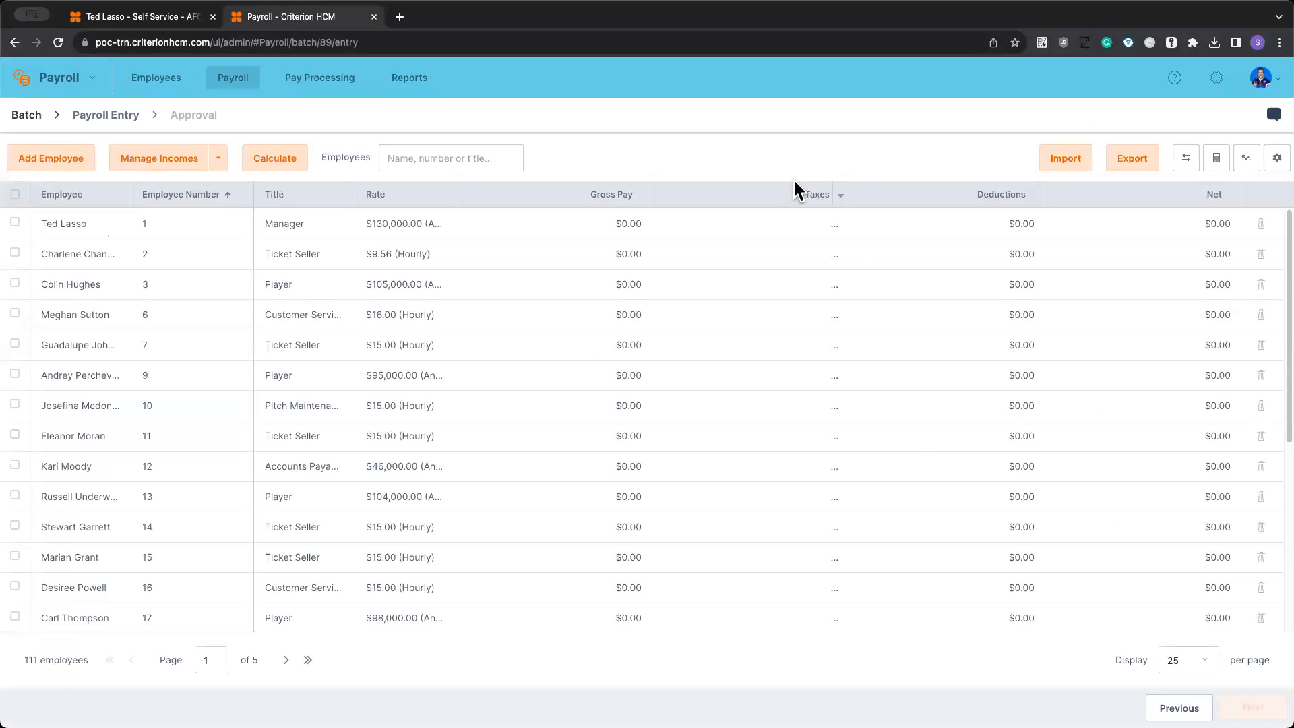
left_click(283, 156)
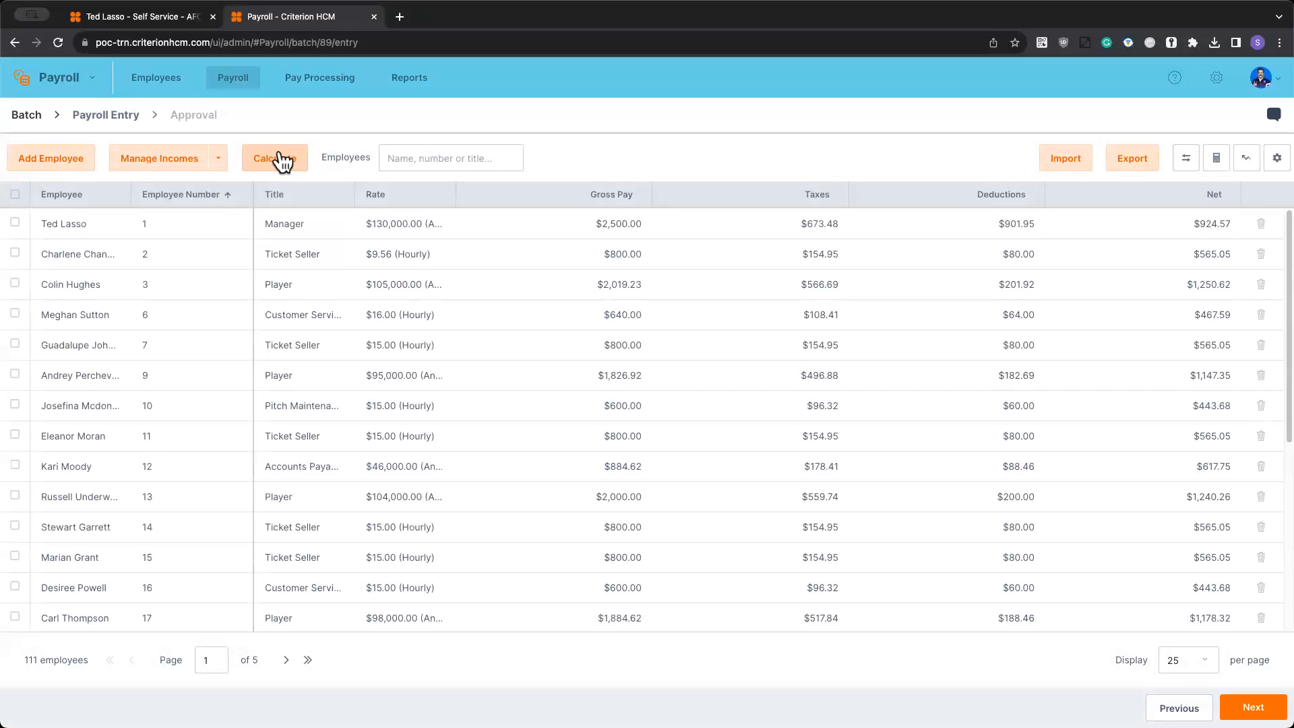
- In the payroll entry of the first-listed Manager, set the Bonus income amount to $100.00 and recalculate
left_click(431, 229)
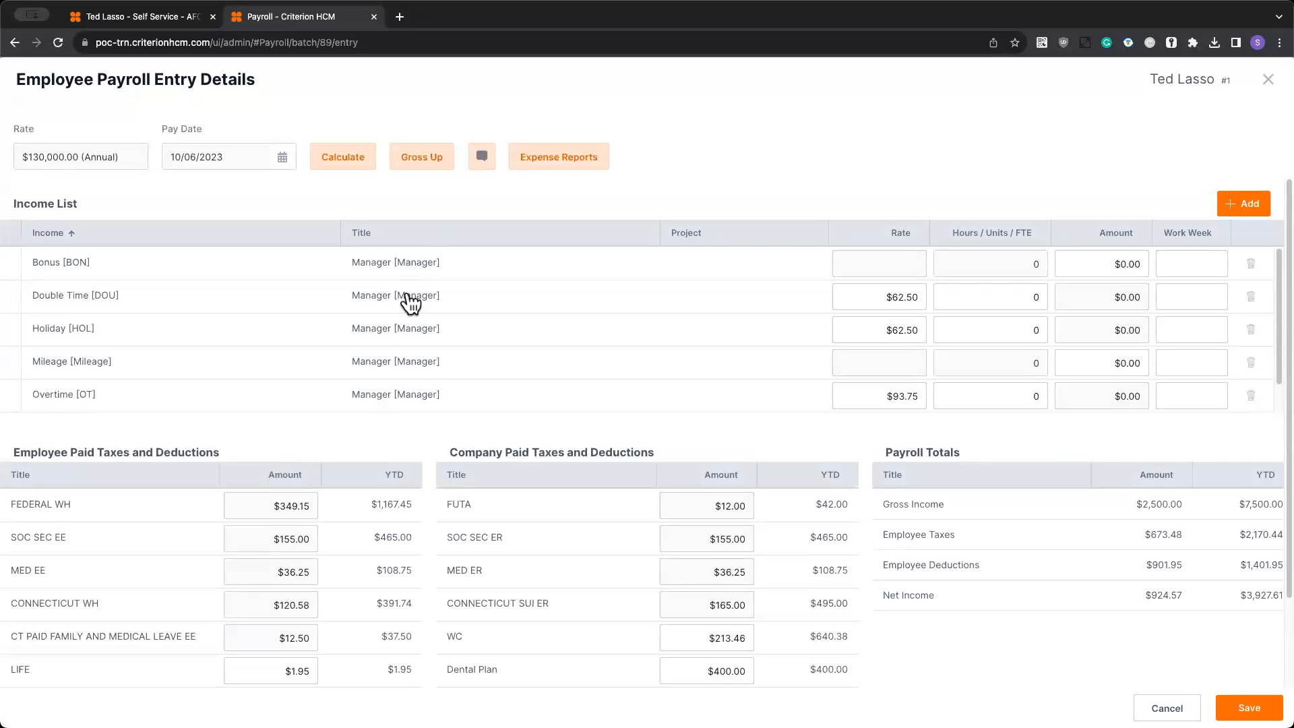
scroll(438, 305, "down", 1)
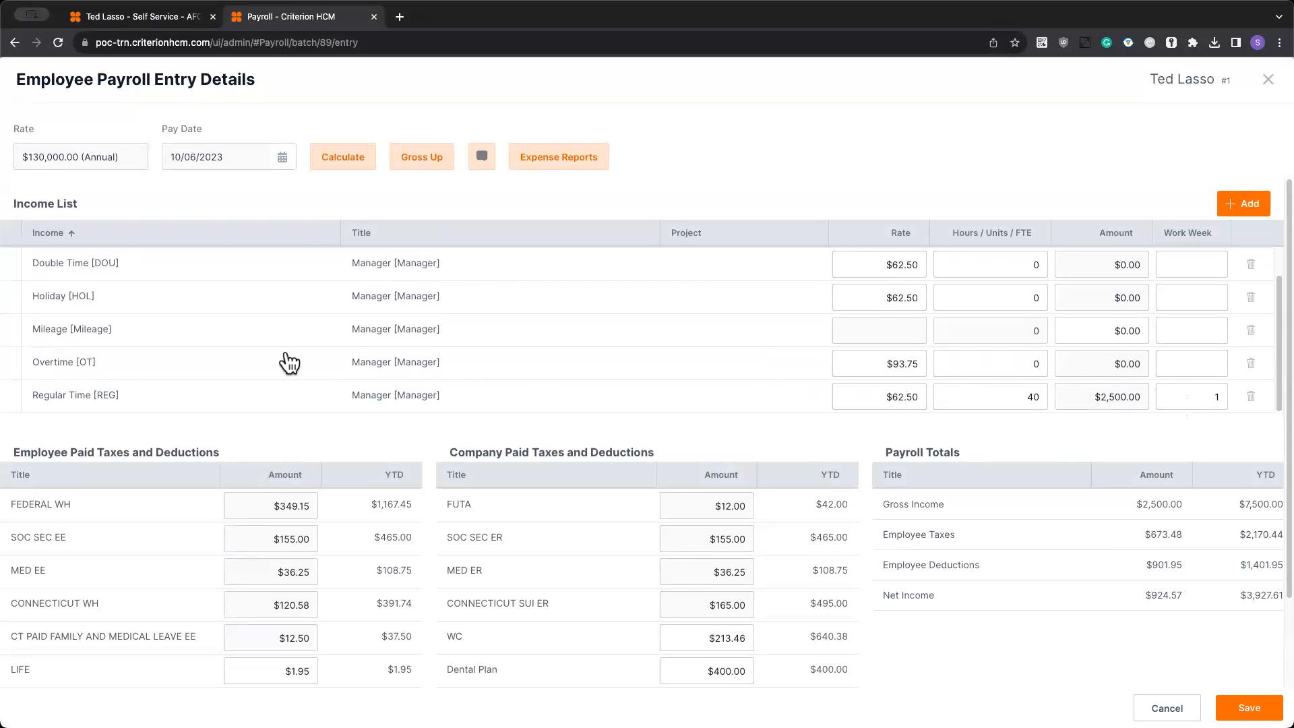
scroll(876, 337, "up", 1)
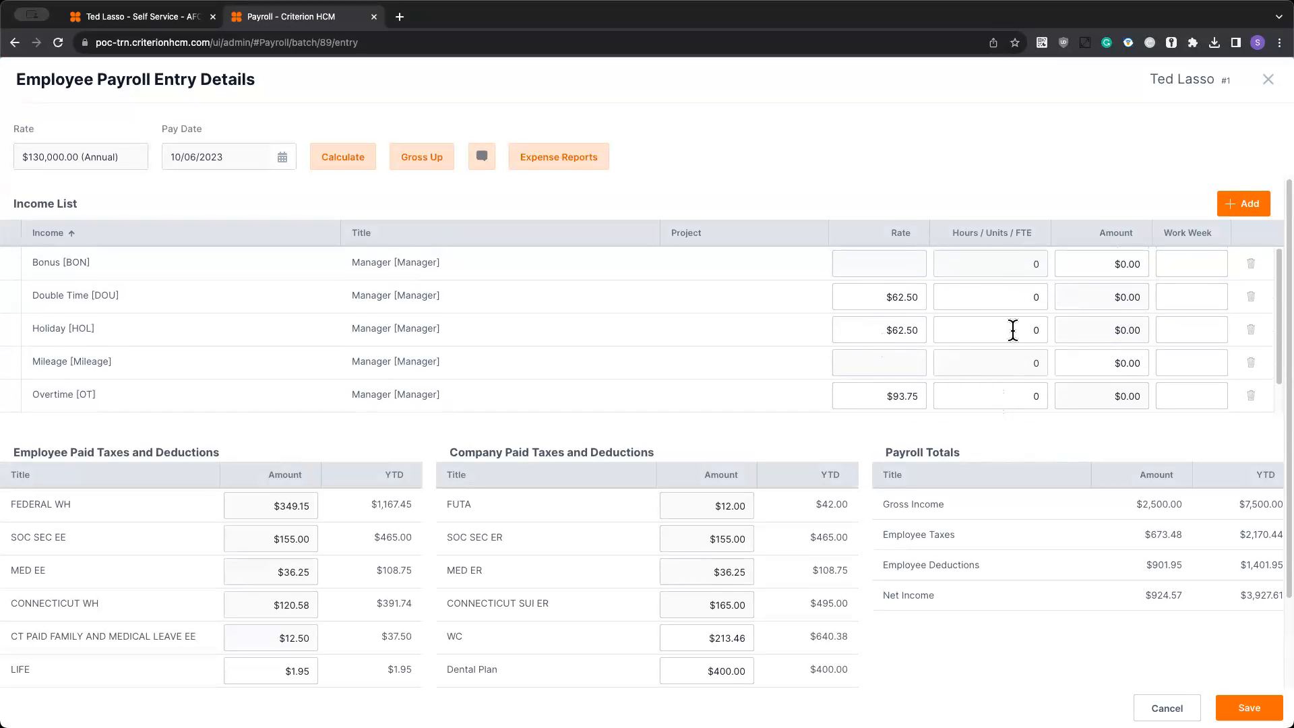
left_click(1083, 265)
type("100")
left_click(350, 174)
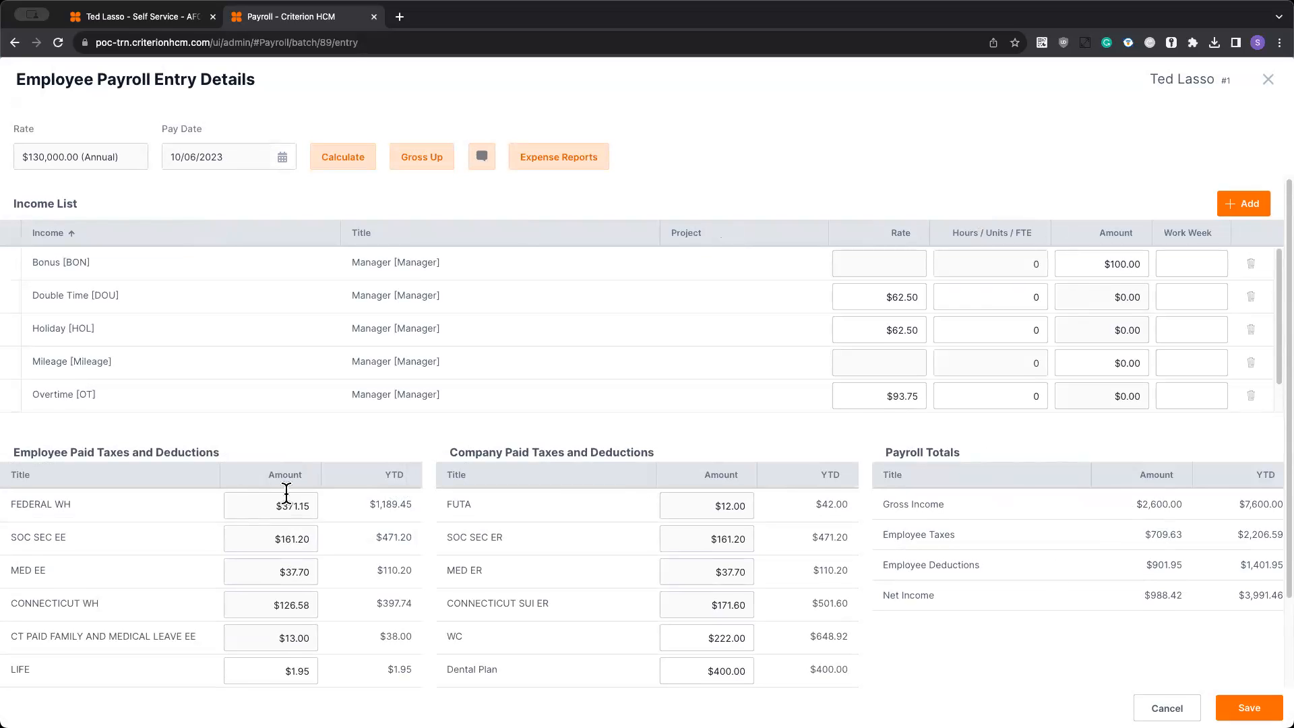
- Set the Manager's employee-paid Dental Plan deduction to $40.00, recalculate, and review the payroll totals
scroll(285, 497, "down", 1)
scroll(286, 492, "down", 2)
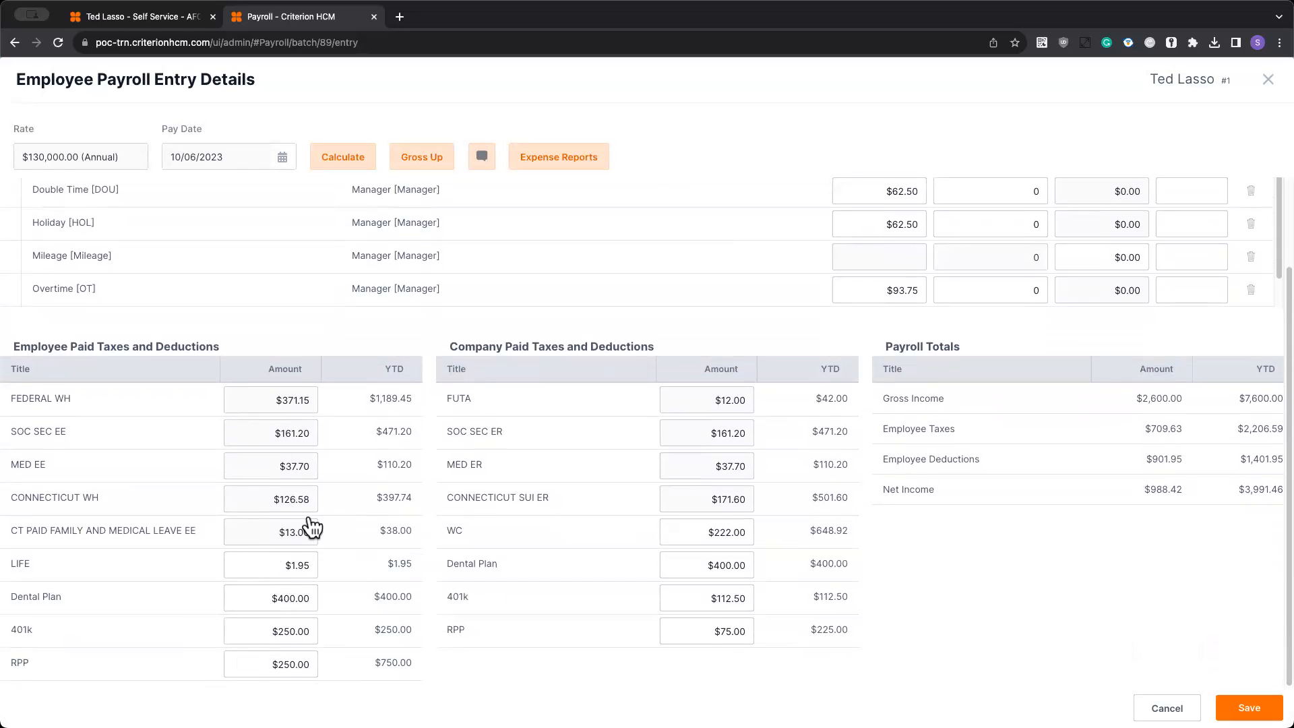
left_click(254, 593)
type("40")
key("Tab")
left_click(353, 157)
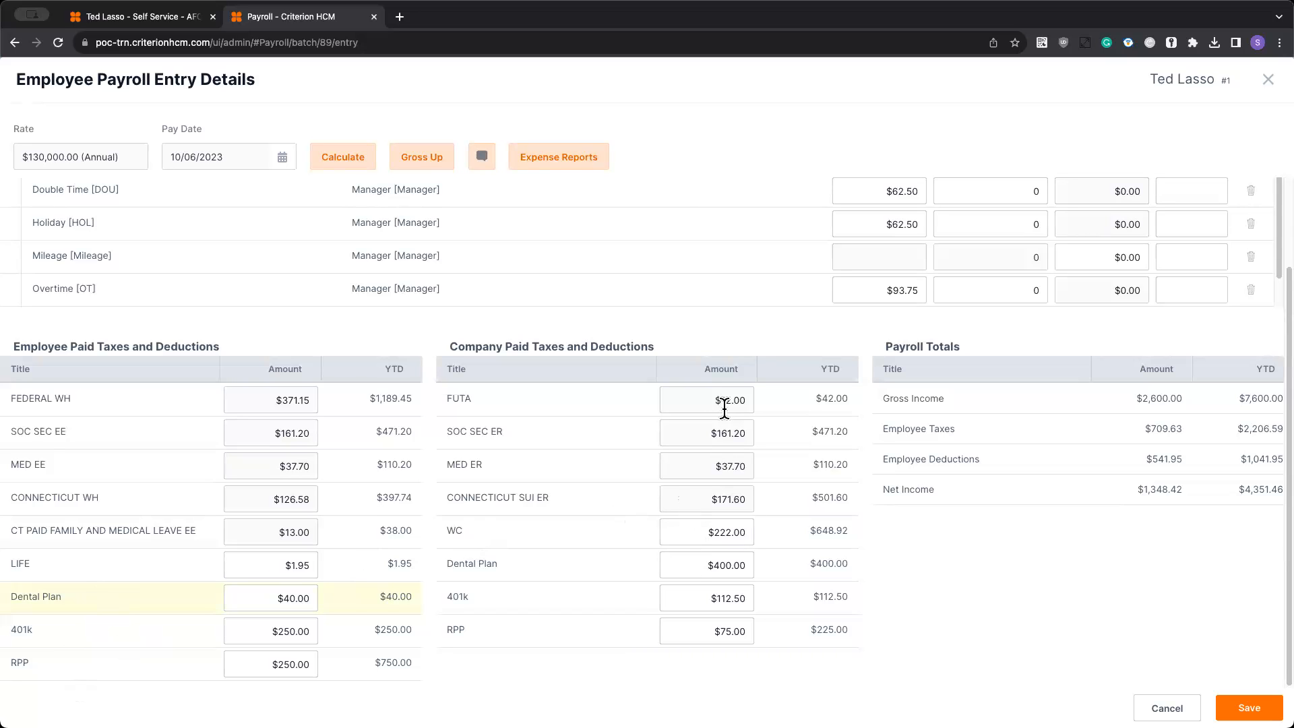
scroll(740, 485, "up", 1)
scroll(743, 494, "up", 3)
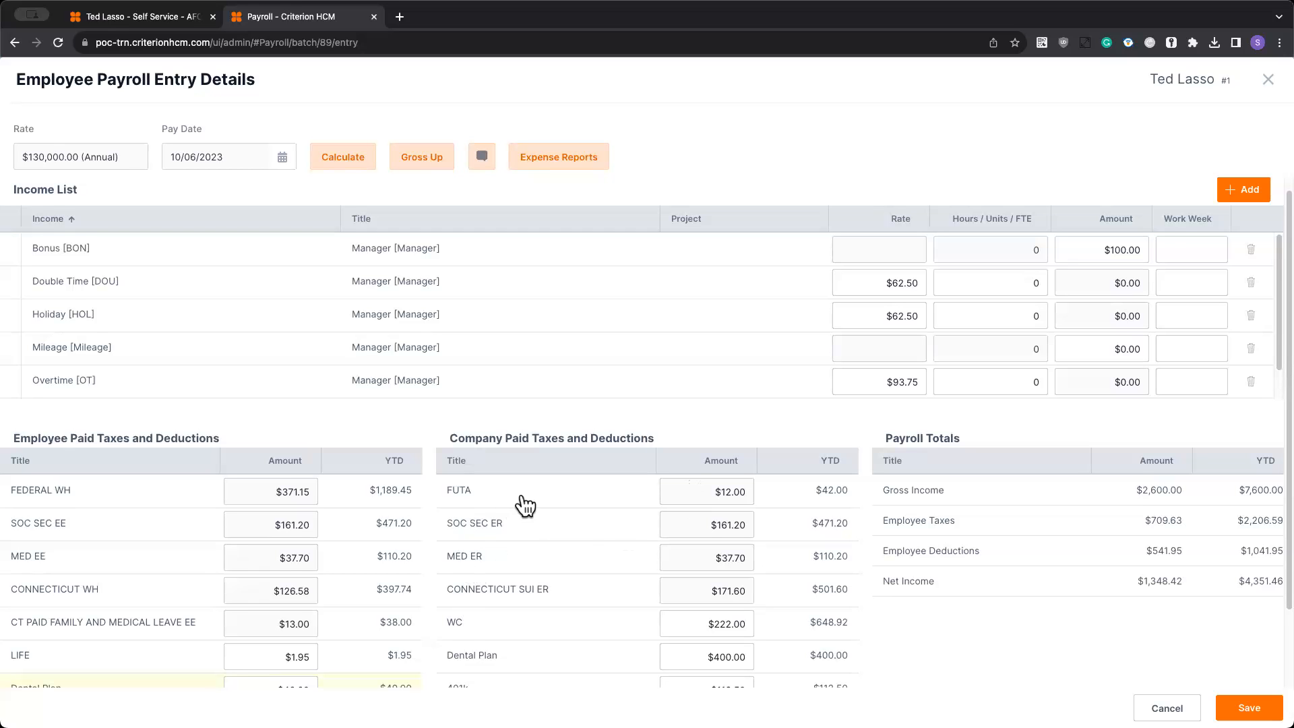
scroll(533, 526, "down", 3)
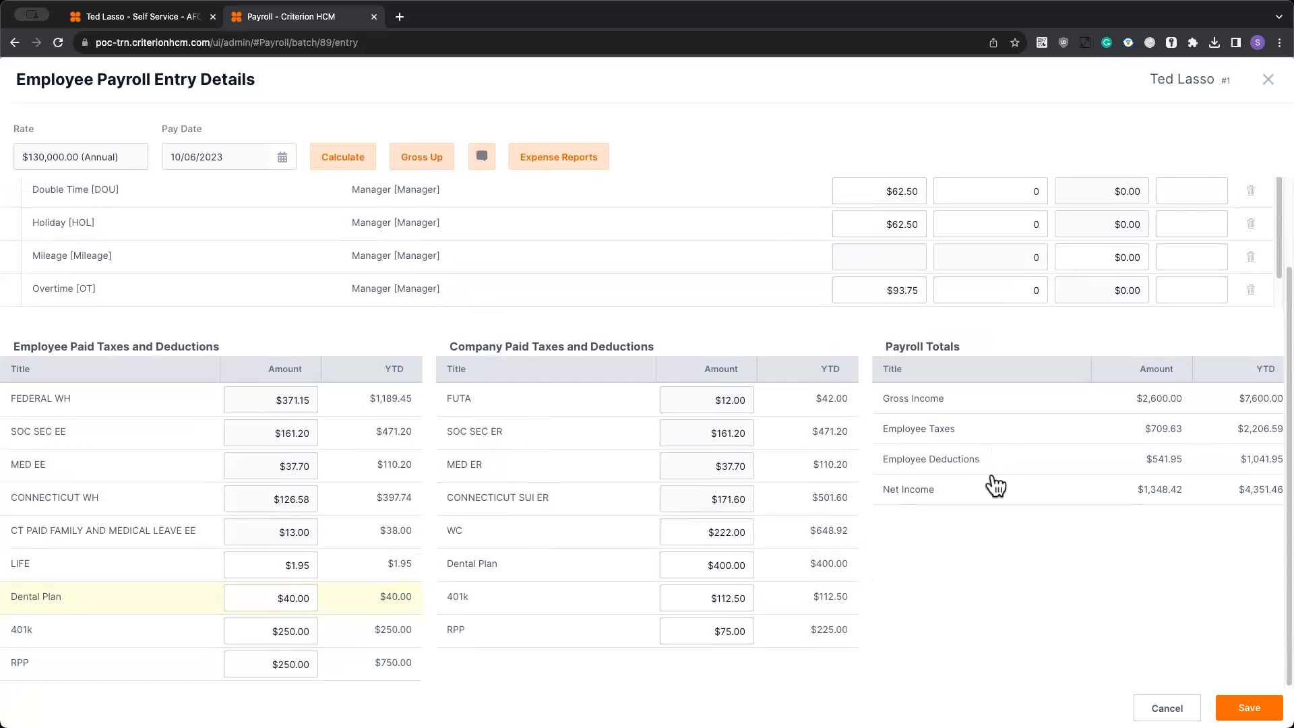
scroll(995, 484, "up", 3)
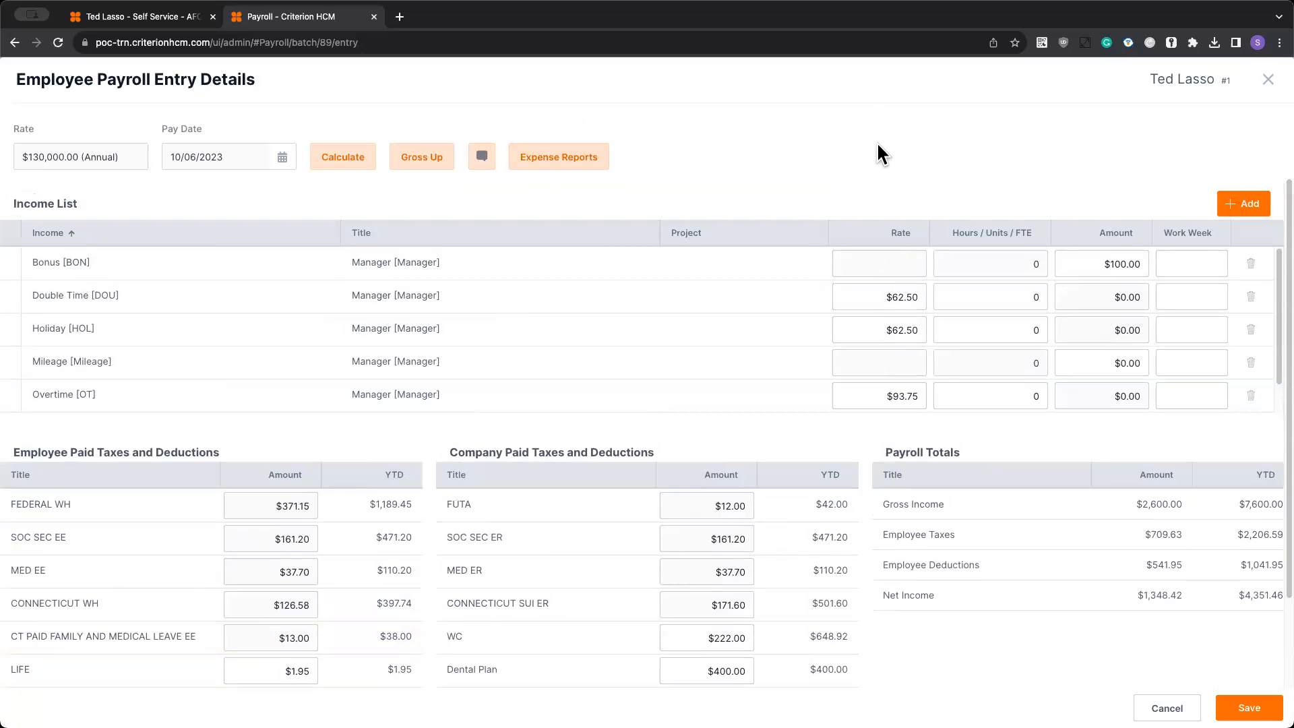
- Check the Manager's expense reports for 09/24/2023 to 09/30/2023 without adding any, and save the payroll entry
left_click(554, 162)
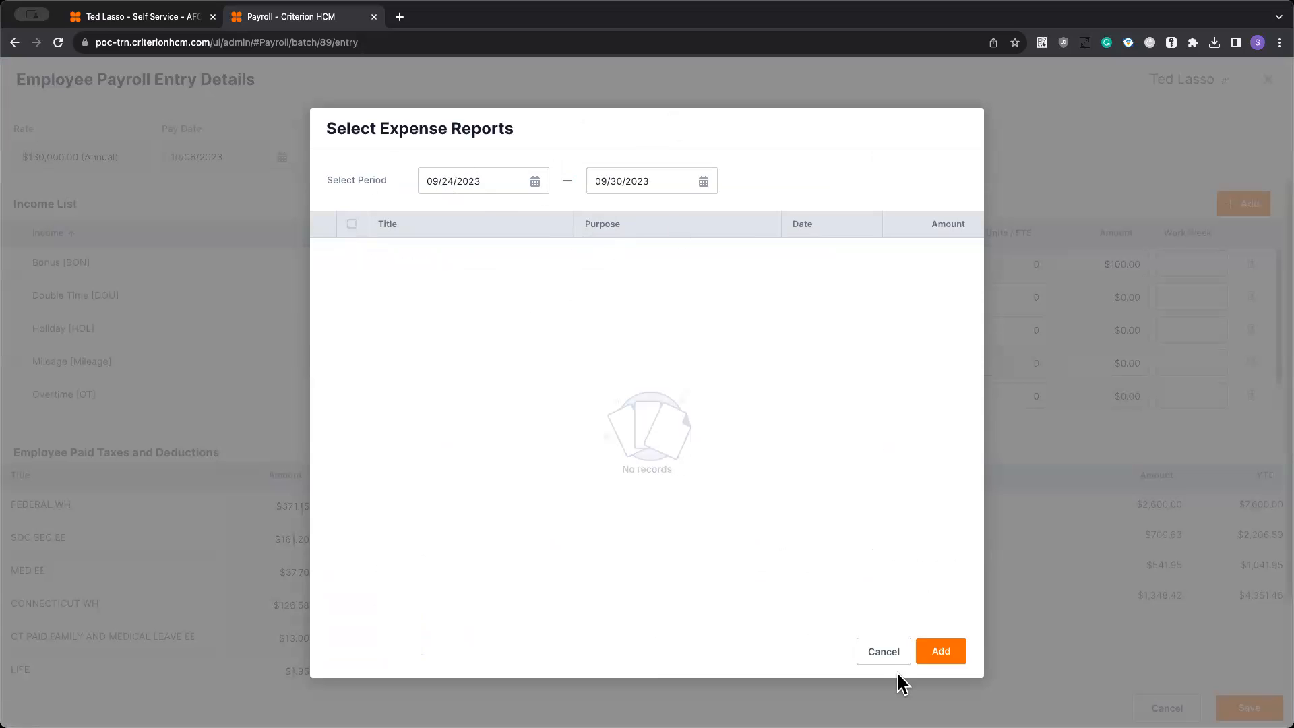
left_click(883, 651)
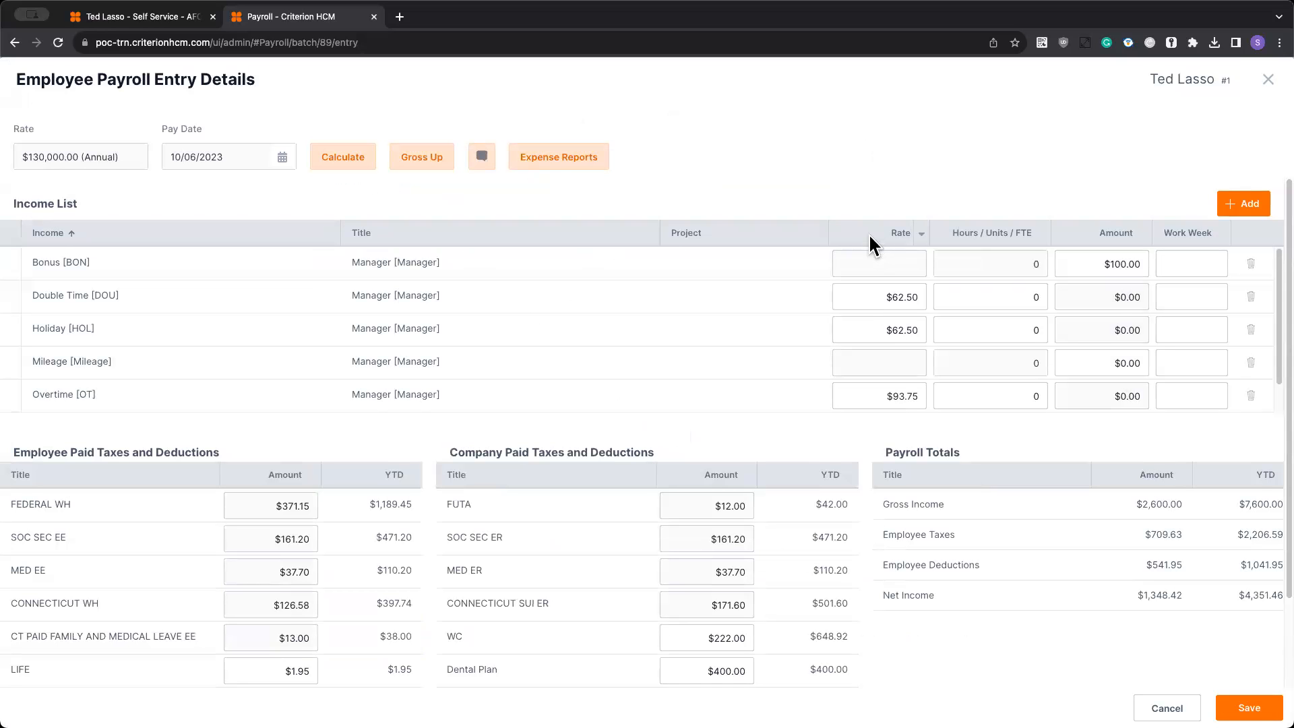
scroll(794, 370, "down", 1)
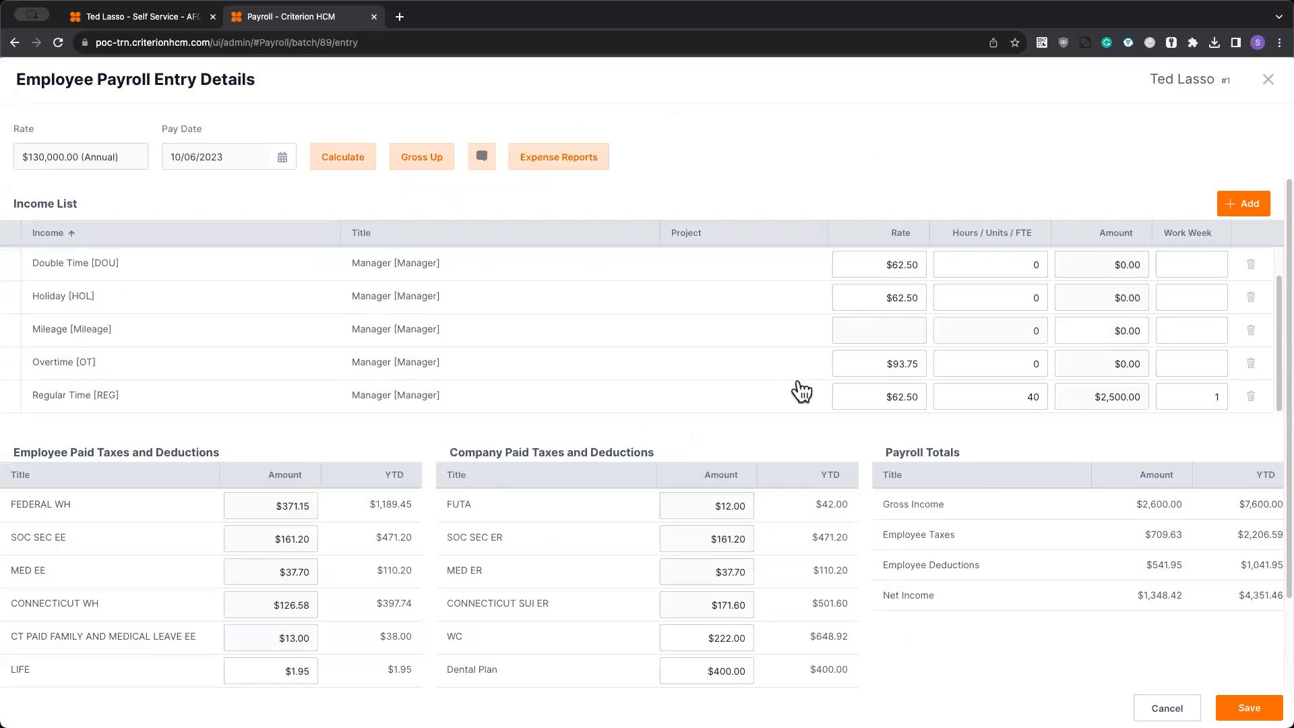
left_click(1246, 707)
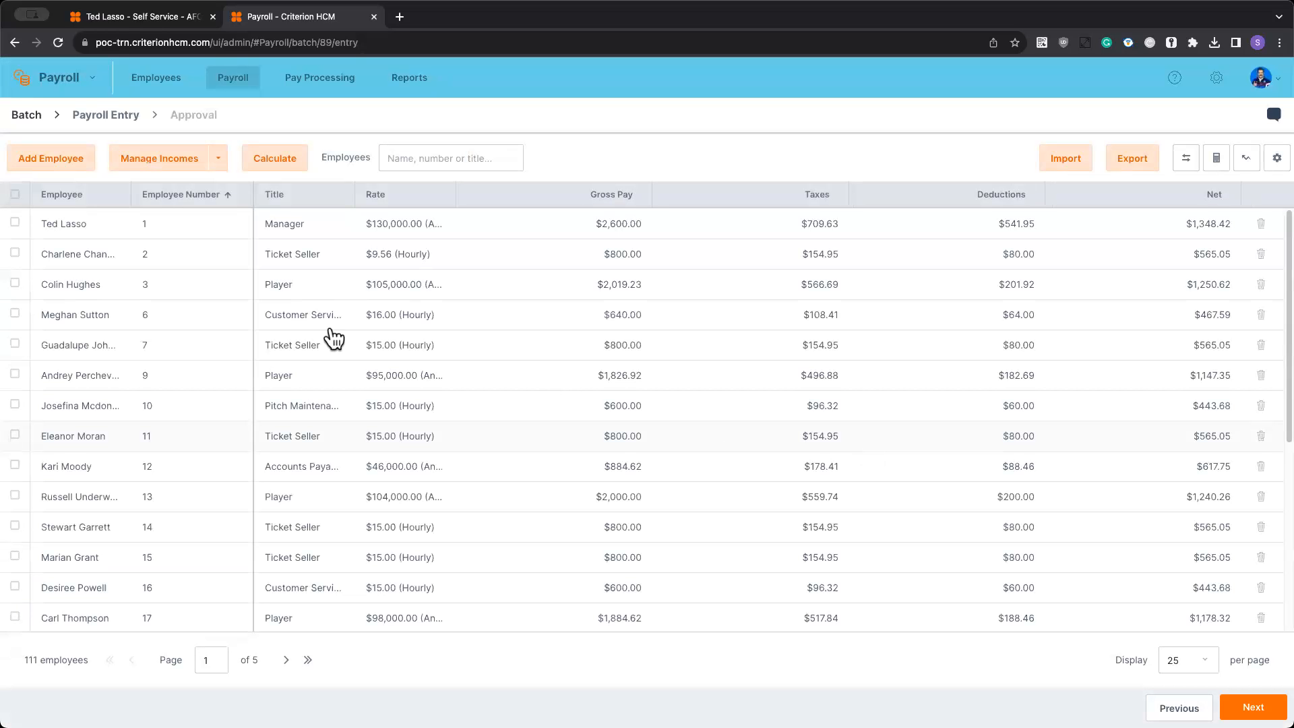
- Select the first four employees in the batch and view their payroll entry details together
left_click(15, 223)
left_click(15, 295)
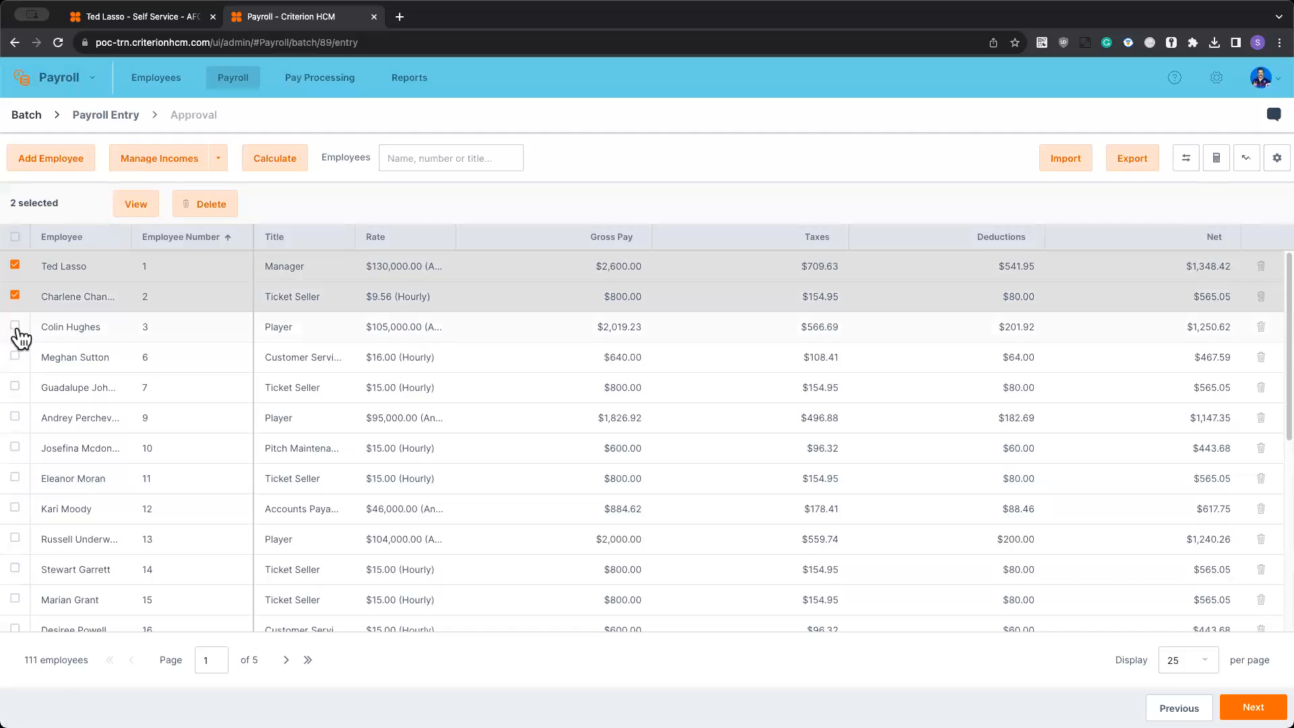
left_click(14, 325)
left_click(15, 355)
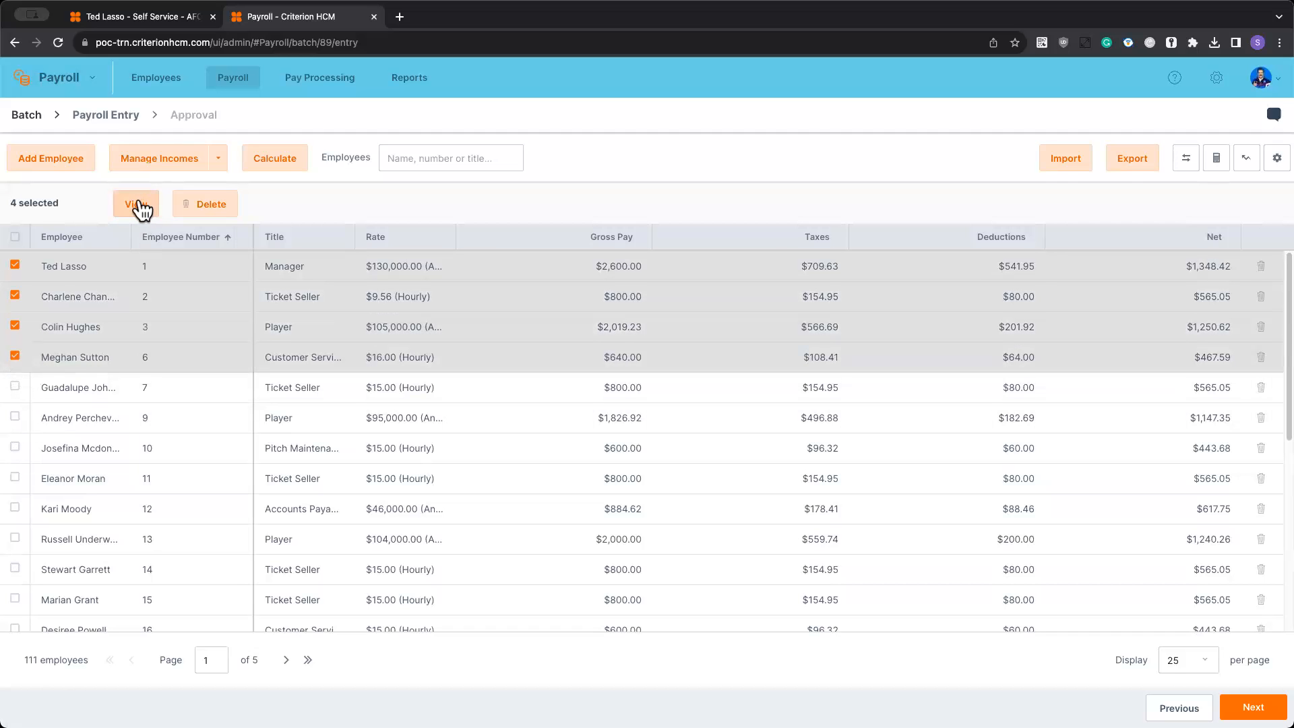
left_click(136, 203)
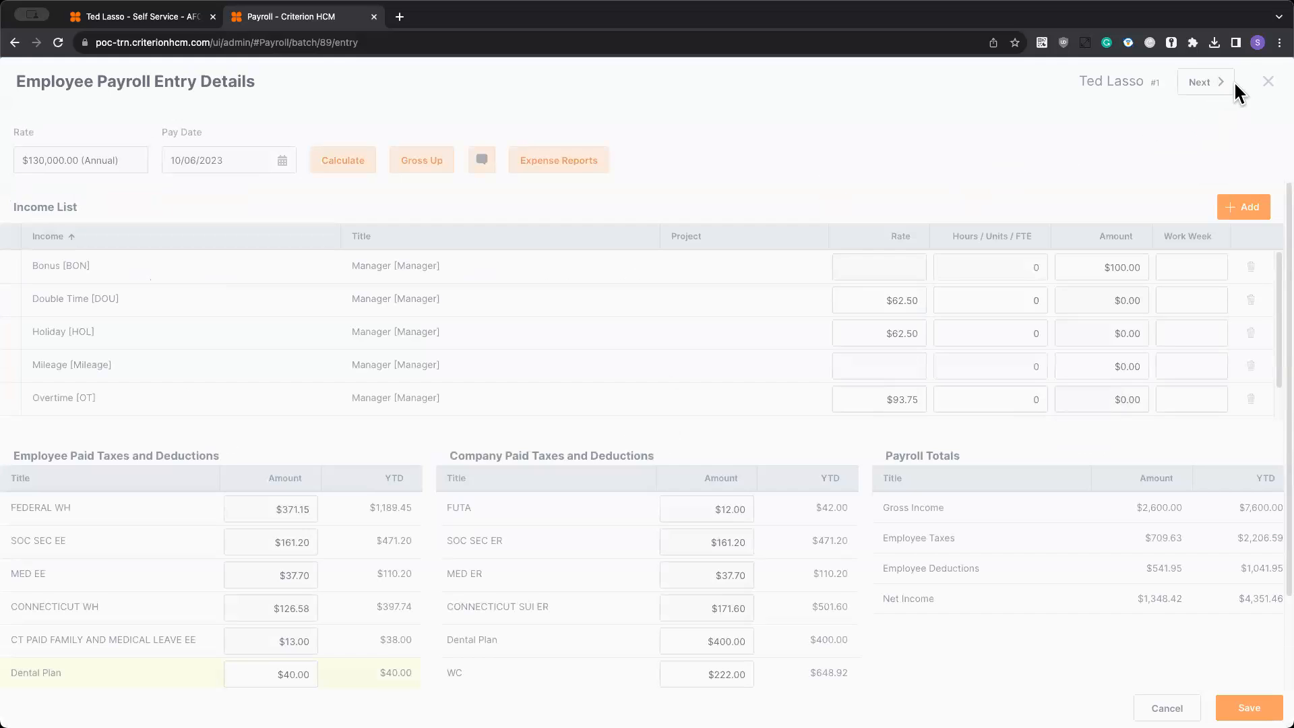
- Advance to the third selected employee's payroll entry, review its incomes and deductions, and return to the batch list
left_click(1202, 82)
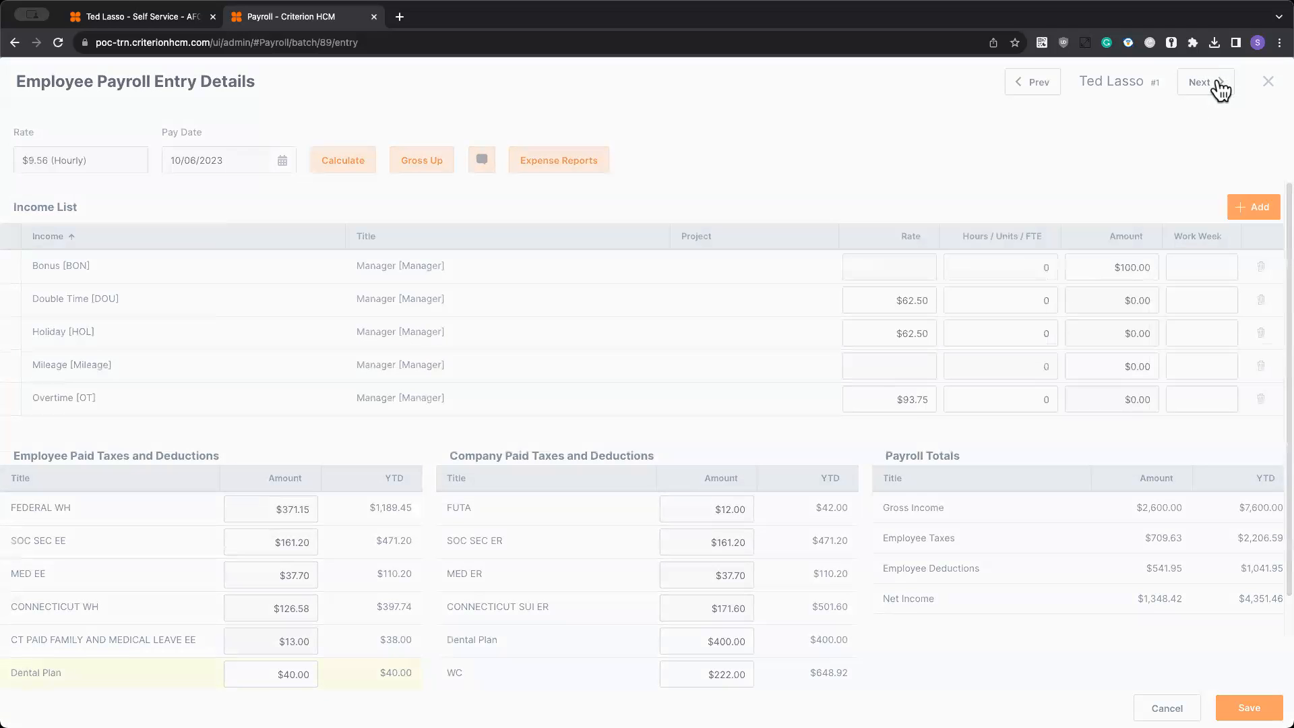
left_click(1205, 82)
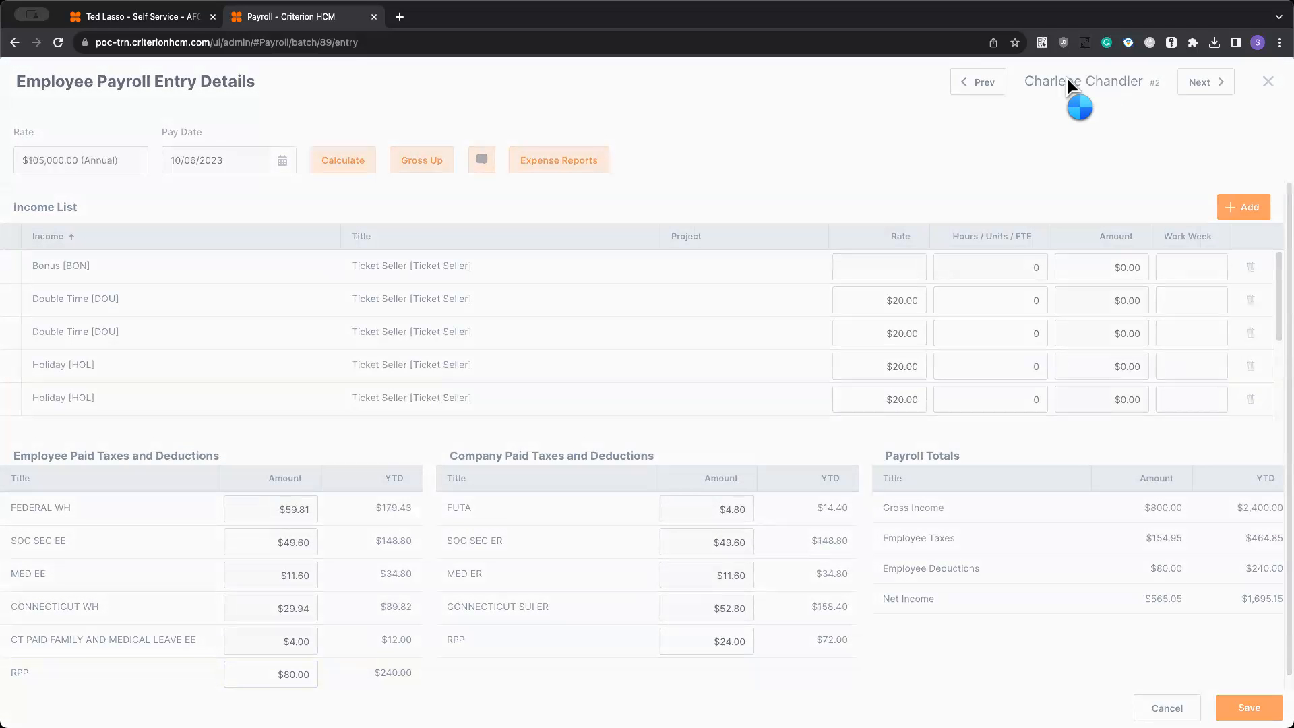
scroll(998, 364, "down", 1)
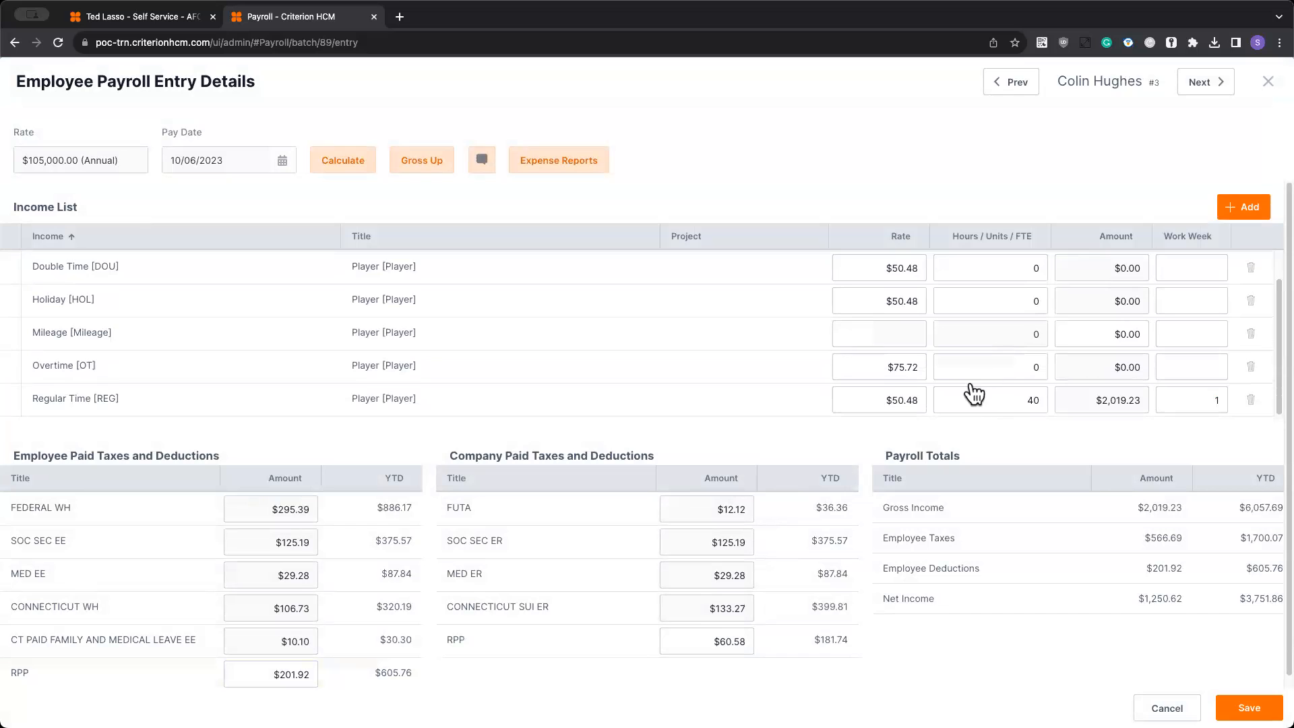
scroll(984, 371, "down", 1)
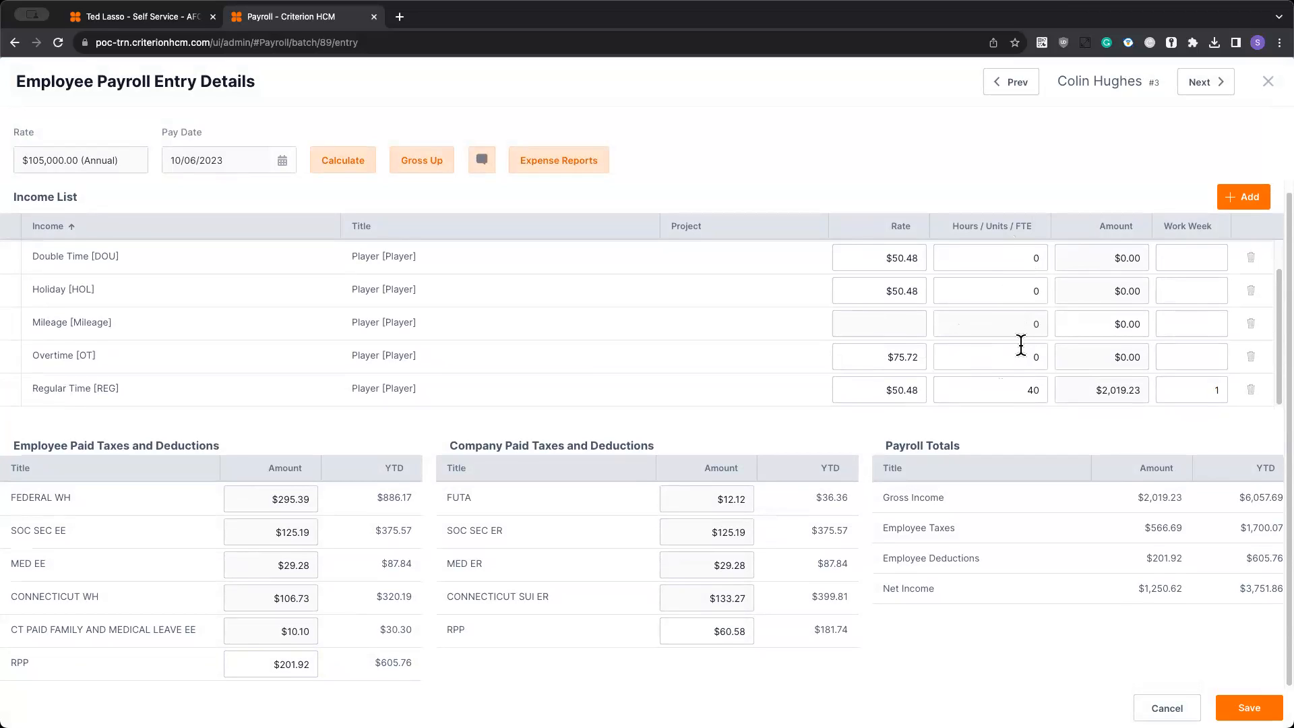
left_click(1248, 708)
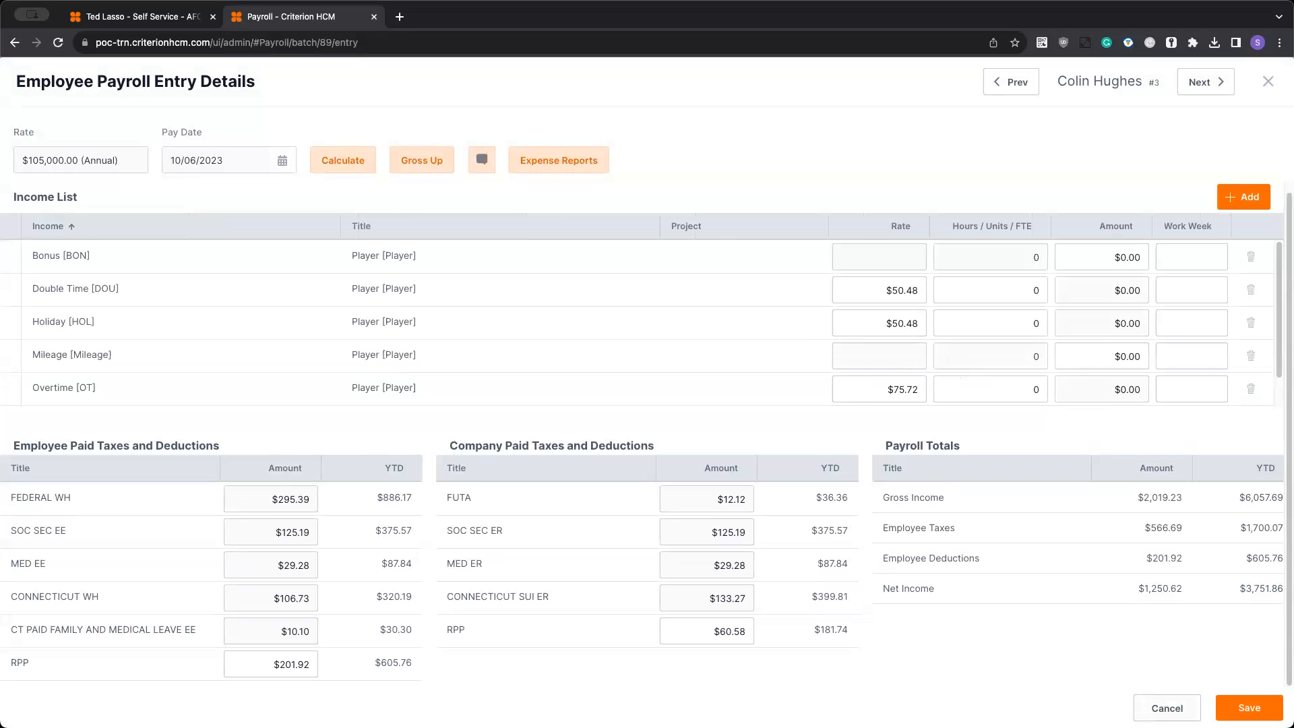
left_click(1167, 707)
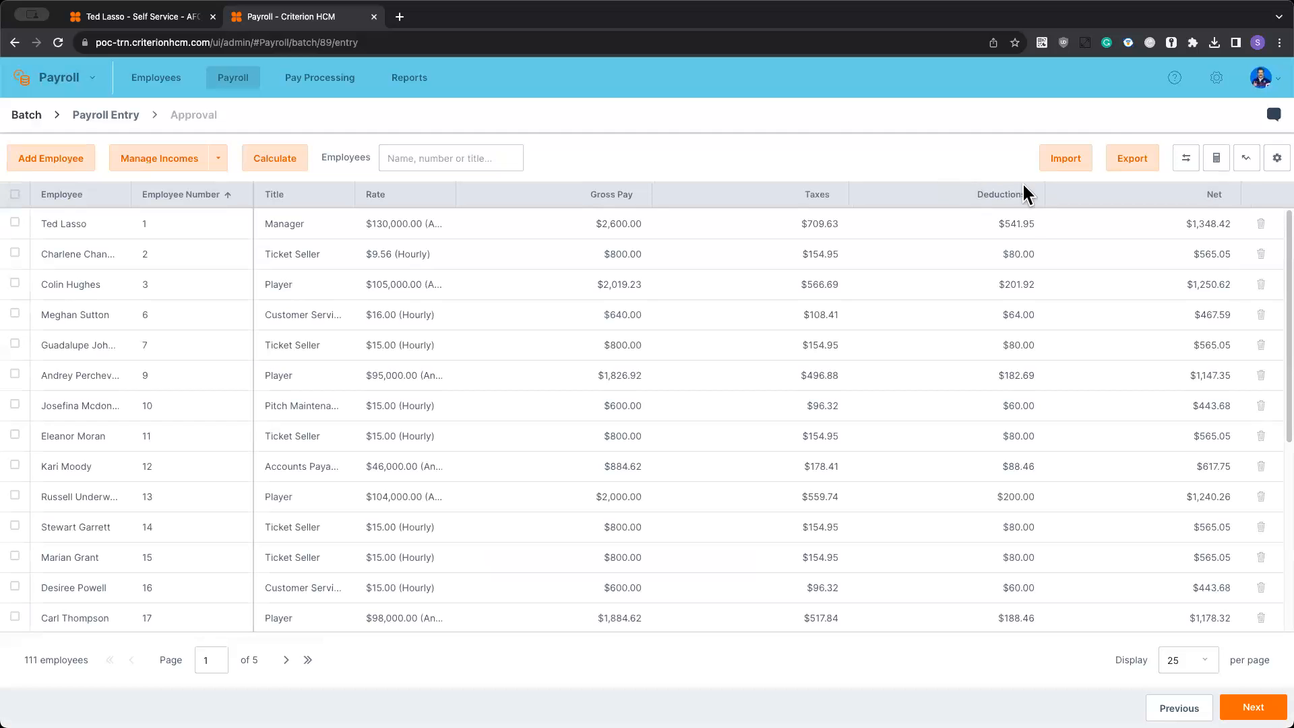
- Export the Pay Date 10/6/23 payroll batch as an Excel workbook
left_click(1147, 154)
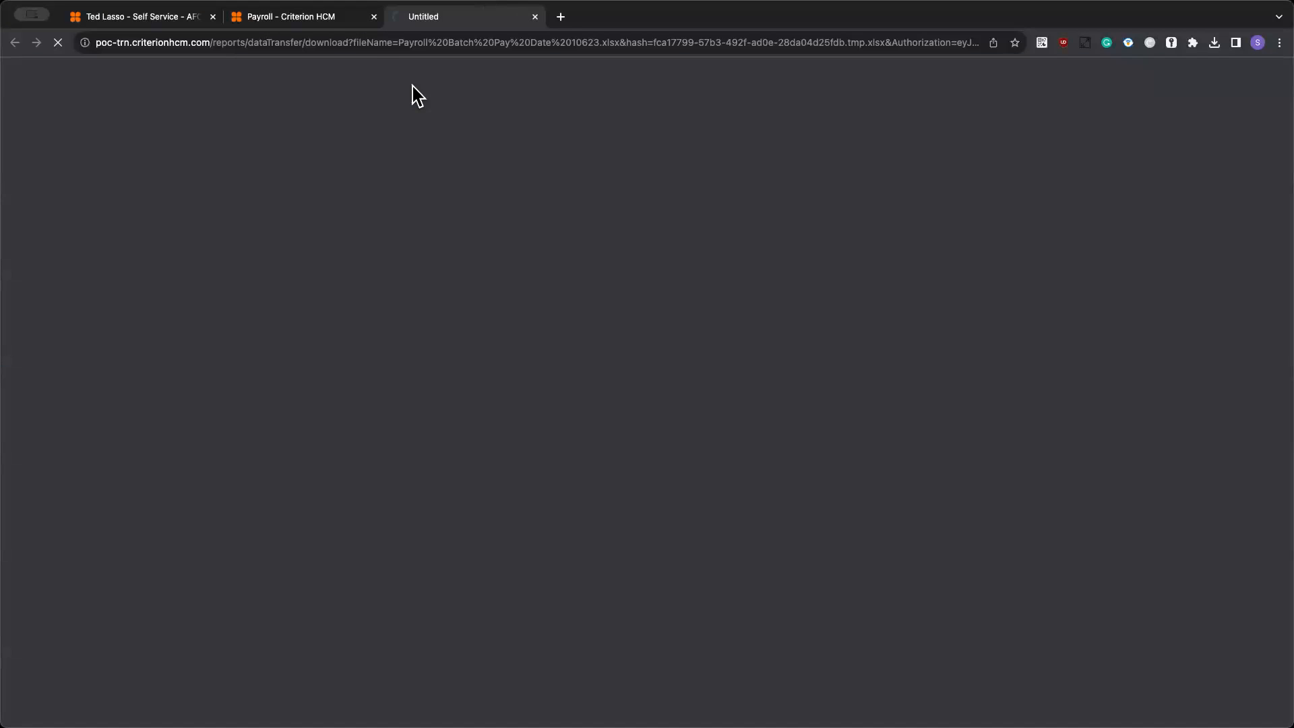
left_click(320, 17)
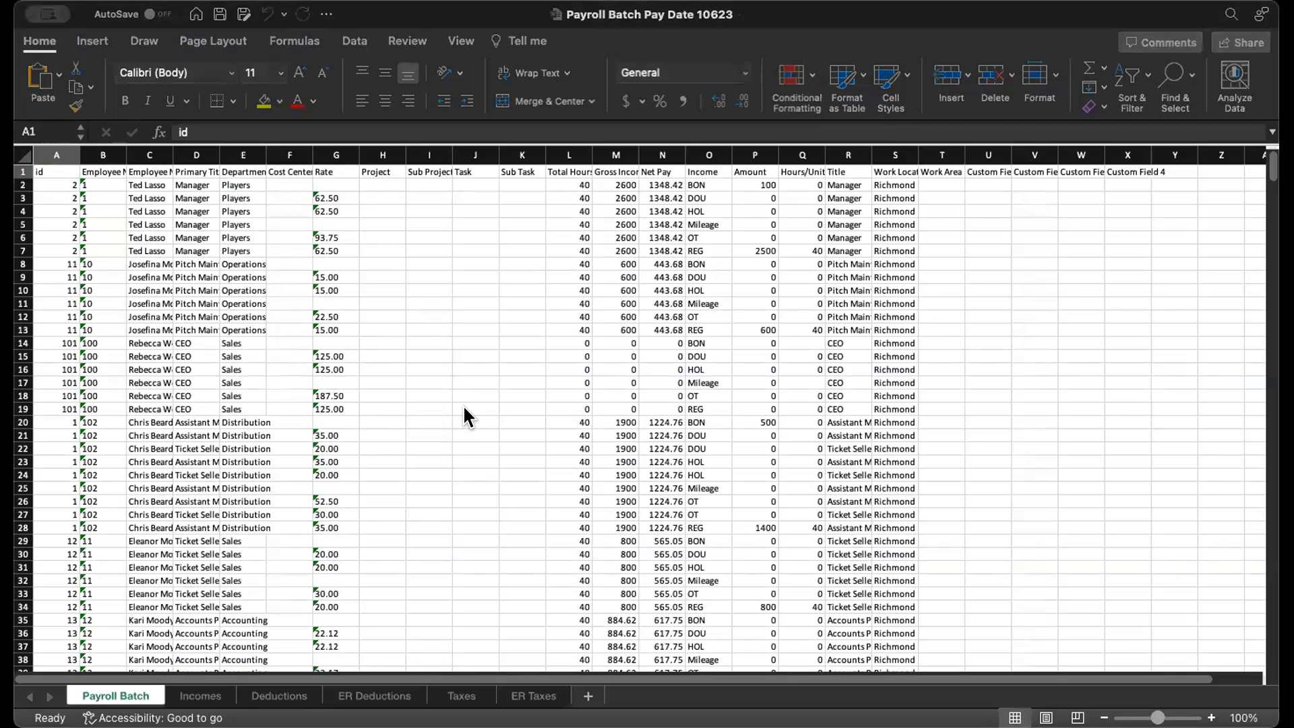
- In the exported Excel workbook's Payroll Batch sheet, add column filters and exclude the 0 values from the Hours/Units column
left_click(767, 192)
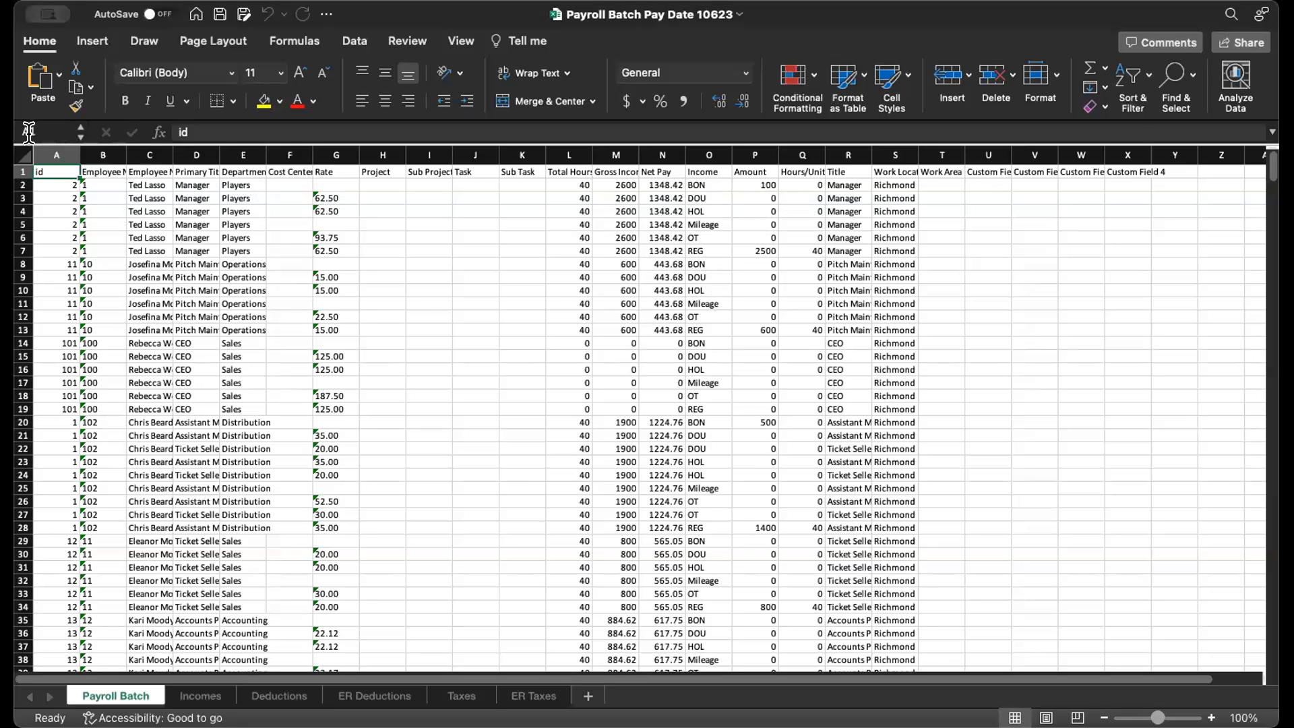
left_click(26, 154)
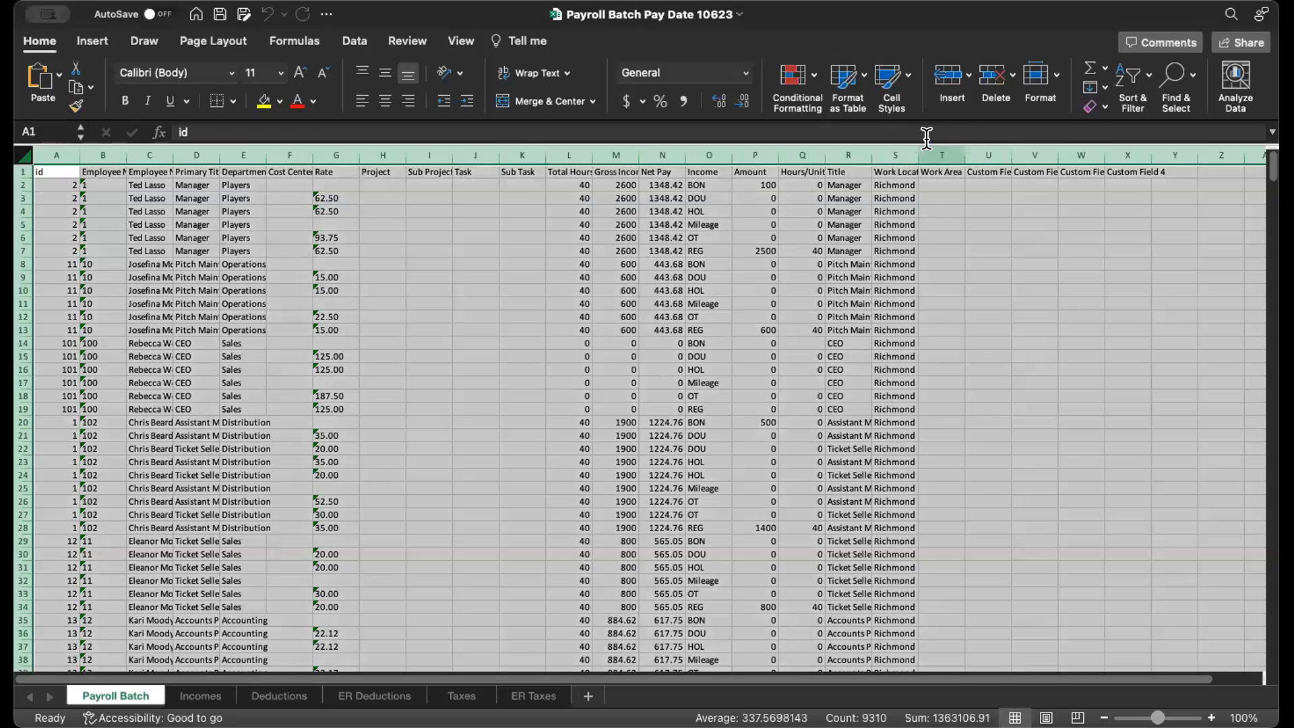
left_click(1147, 171)
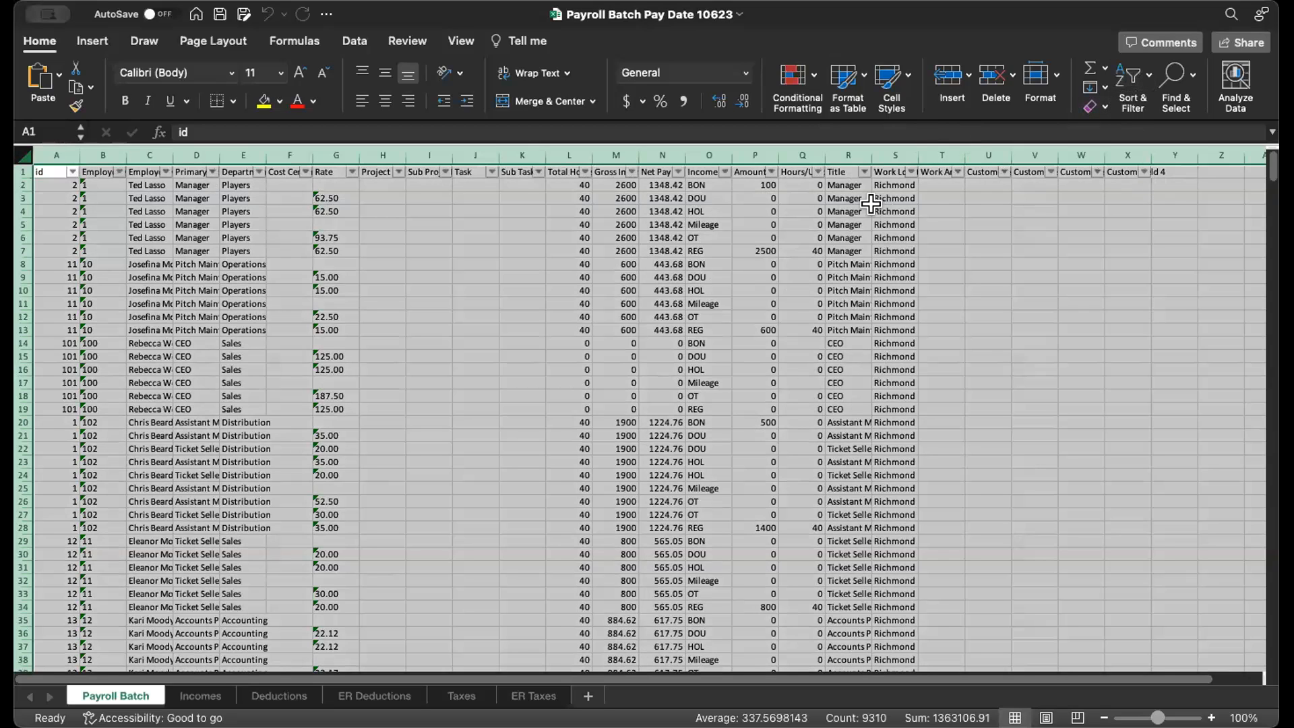
left_click(868, 388)
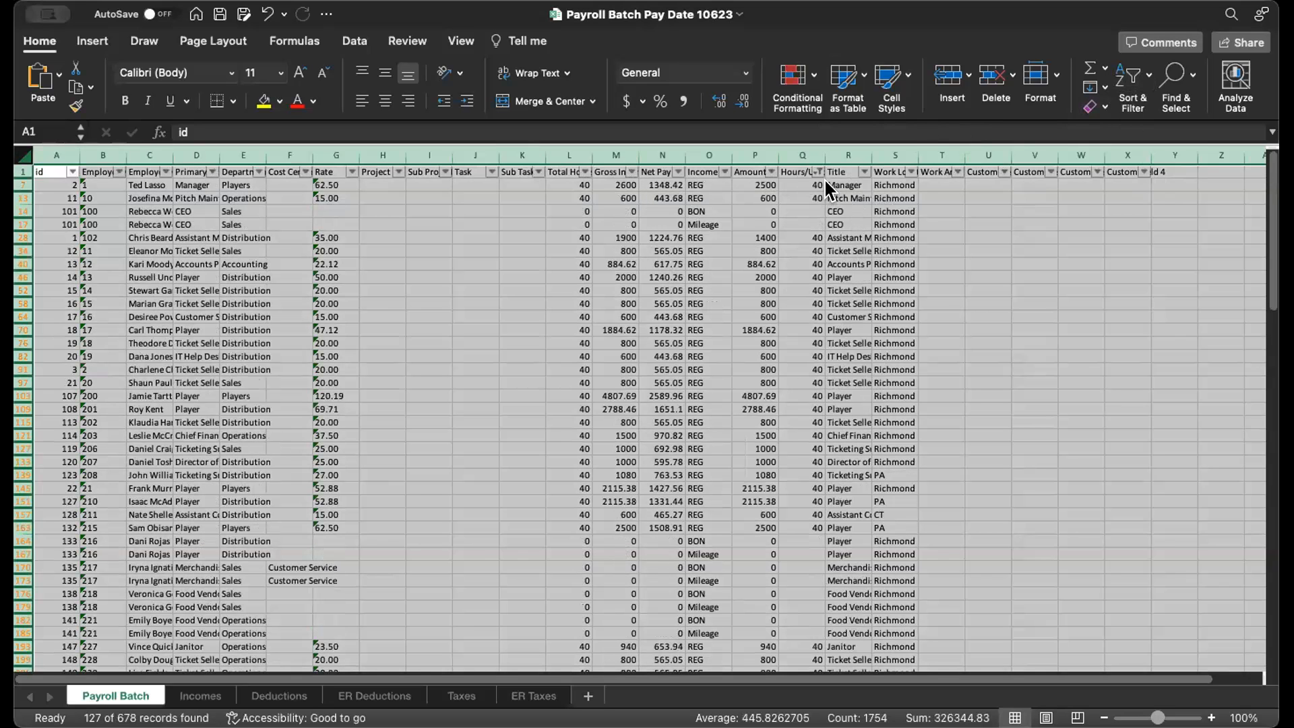
left_click(802, 223)
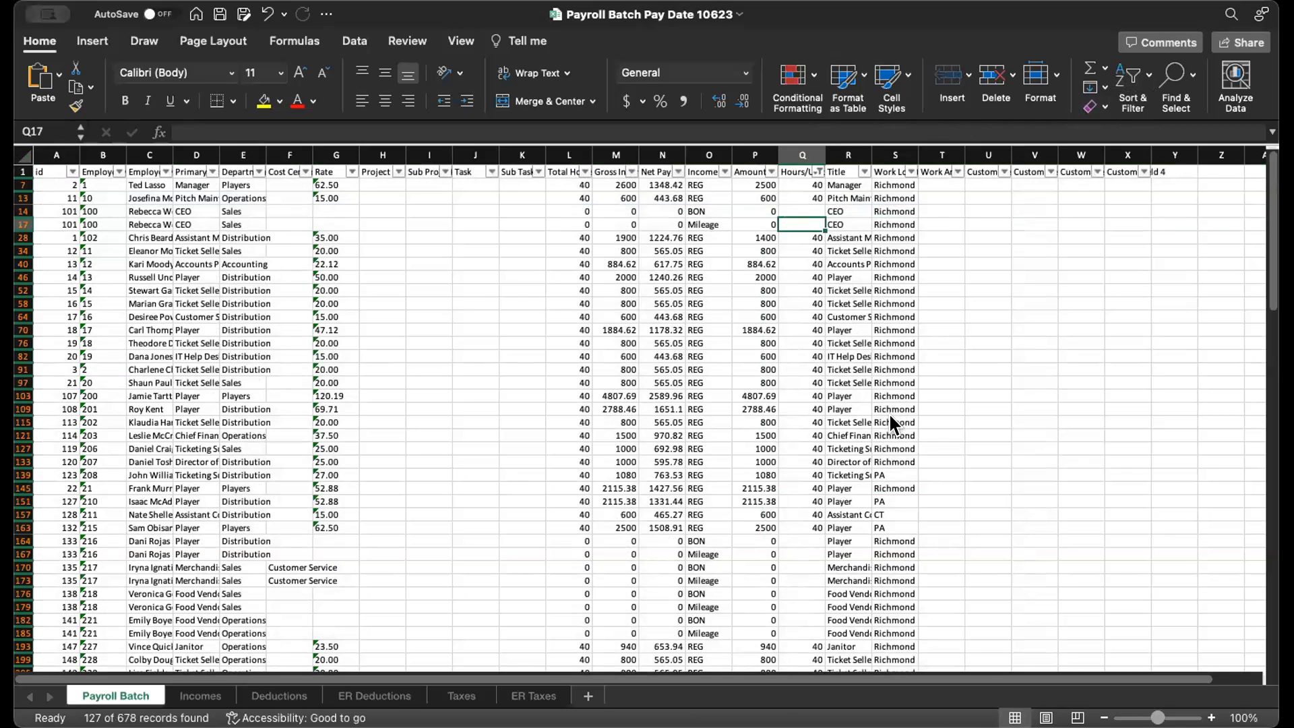
- Also exclude the blank entries from the Hours/Units column filter, and clear that filter to restore all rows
left_click(866, 468)
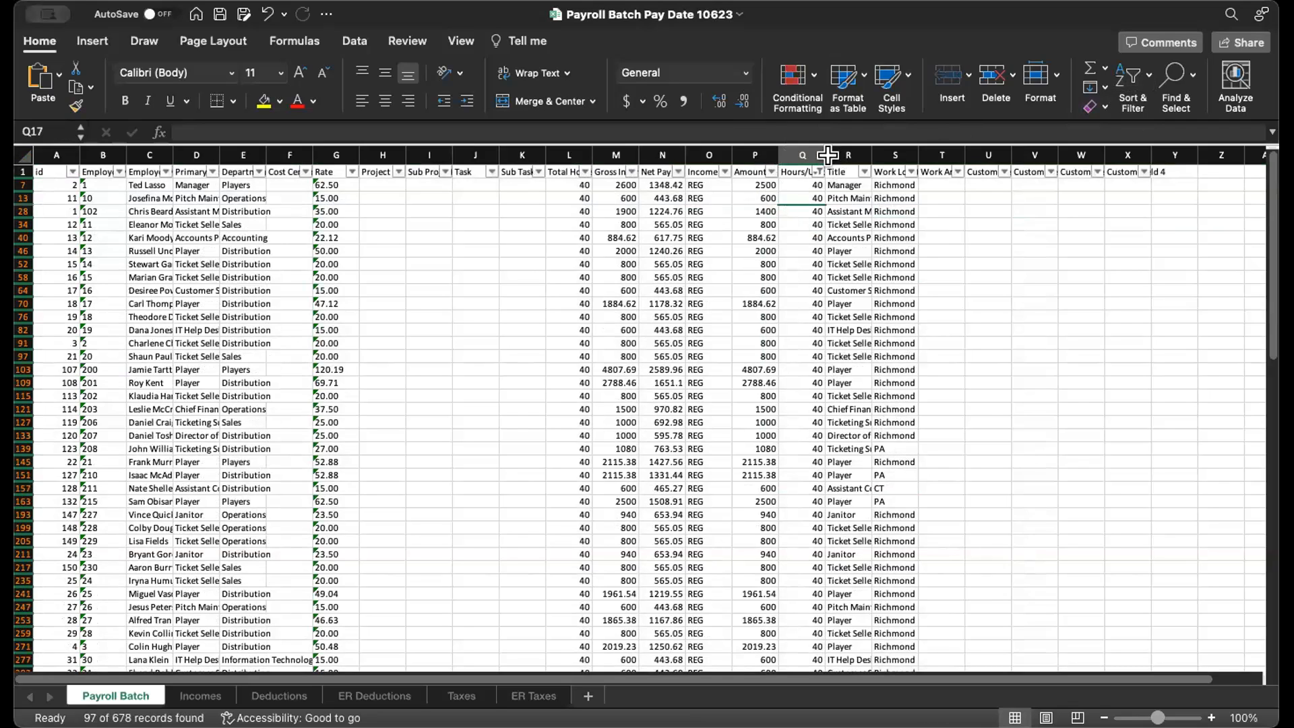
left_click(876, 407)
left_click(807, 177)
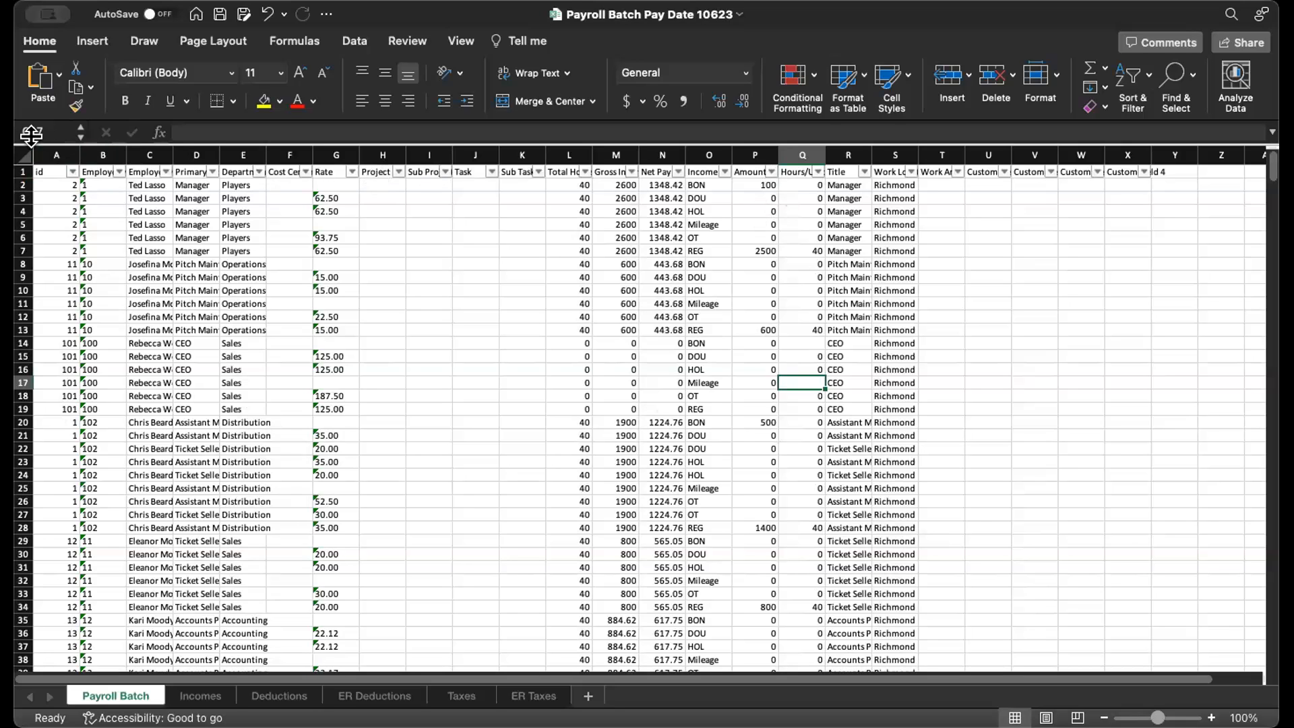
- Auto-fit all column widths on the Payroll Batch sheet and review its columns from Project through Custom Field 4
left_click(24, 156)
double_click(72, 147)
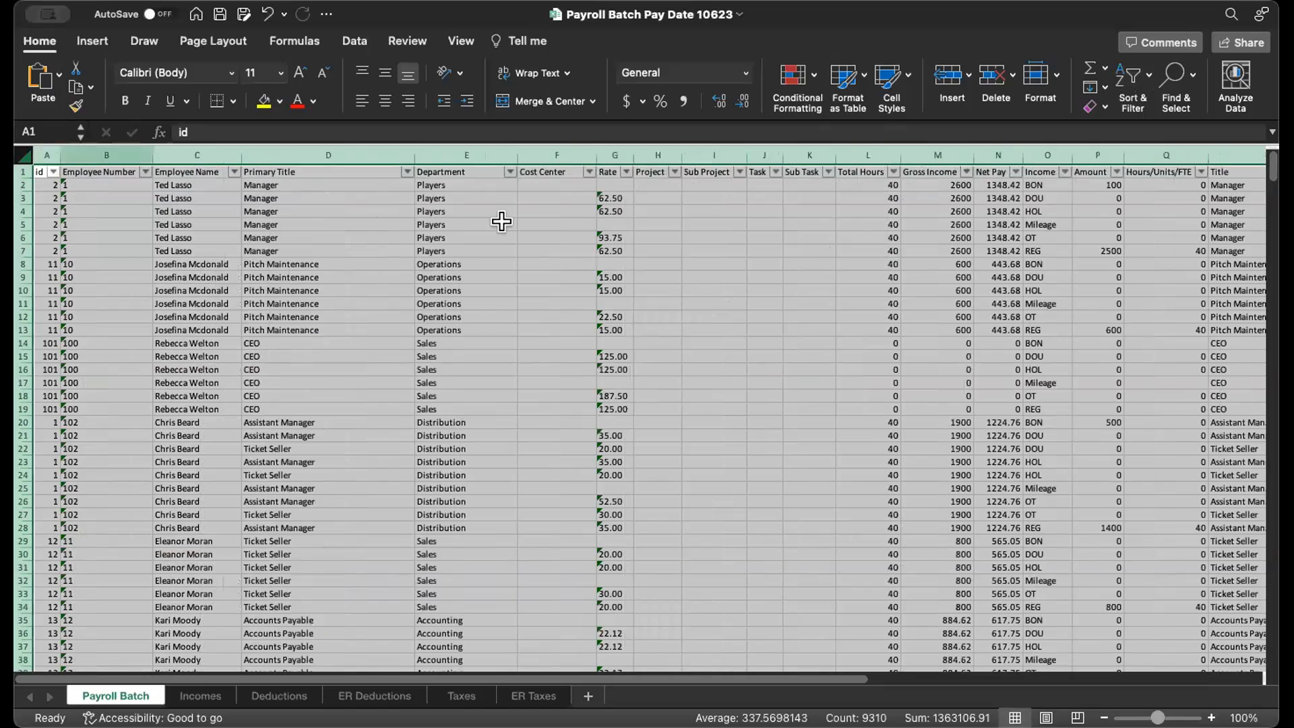
left_click(701, 210)
left_click_drag(645, 170, 812, 169)
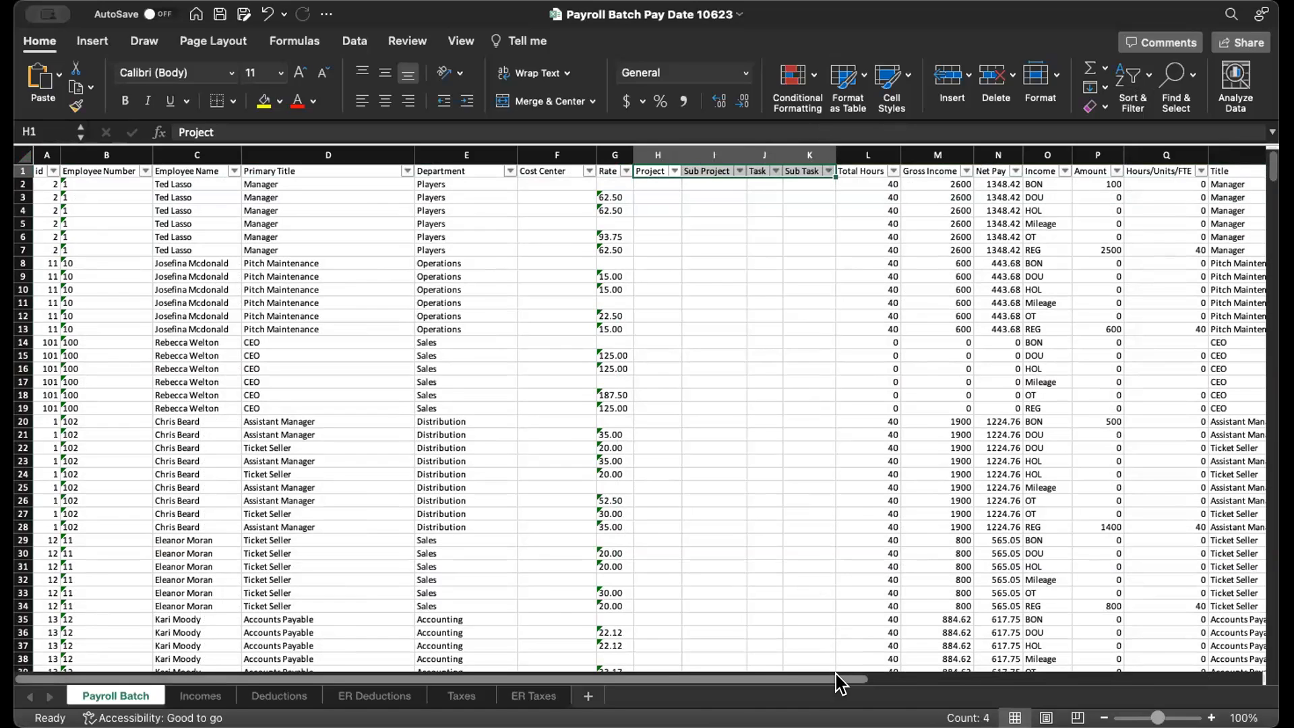
left_click_drag(838, 682, 881, 684)
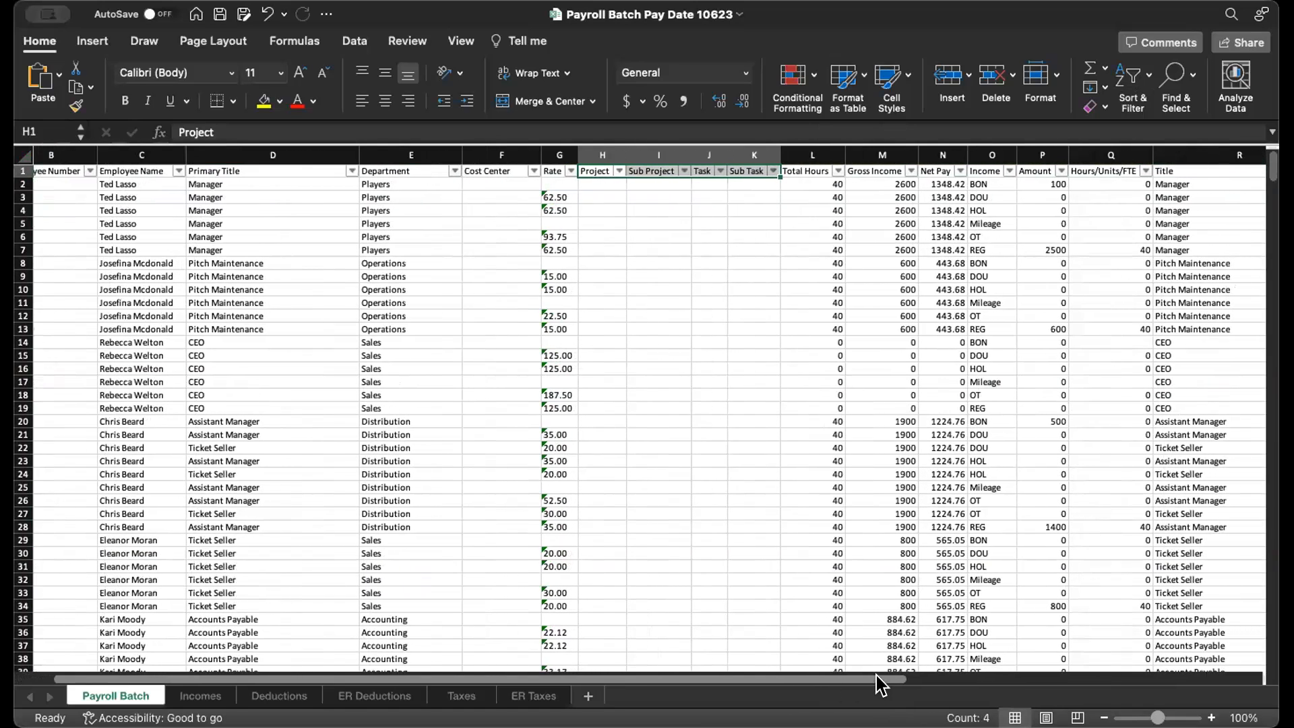
left_click(591, 247)
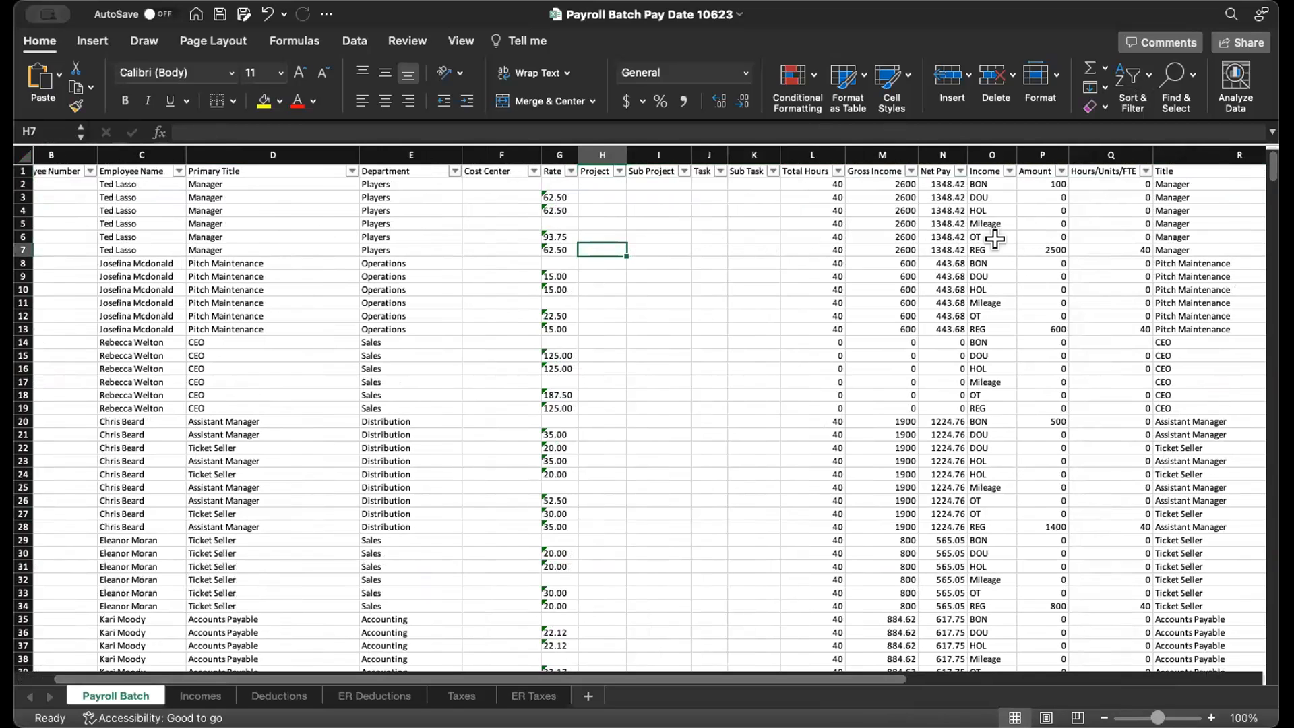
left_click_drag(767, 684, 1227, 663)
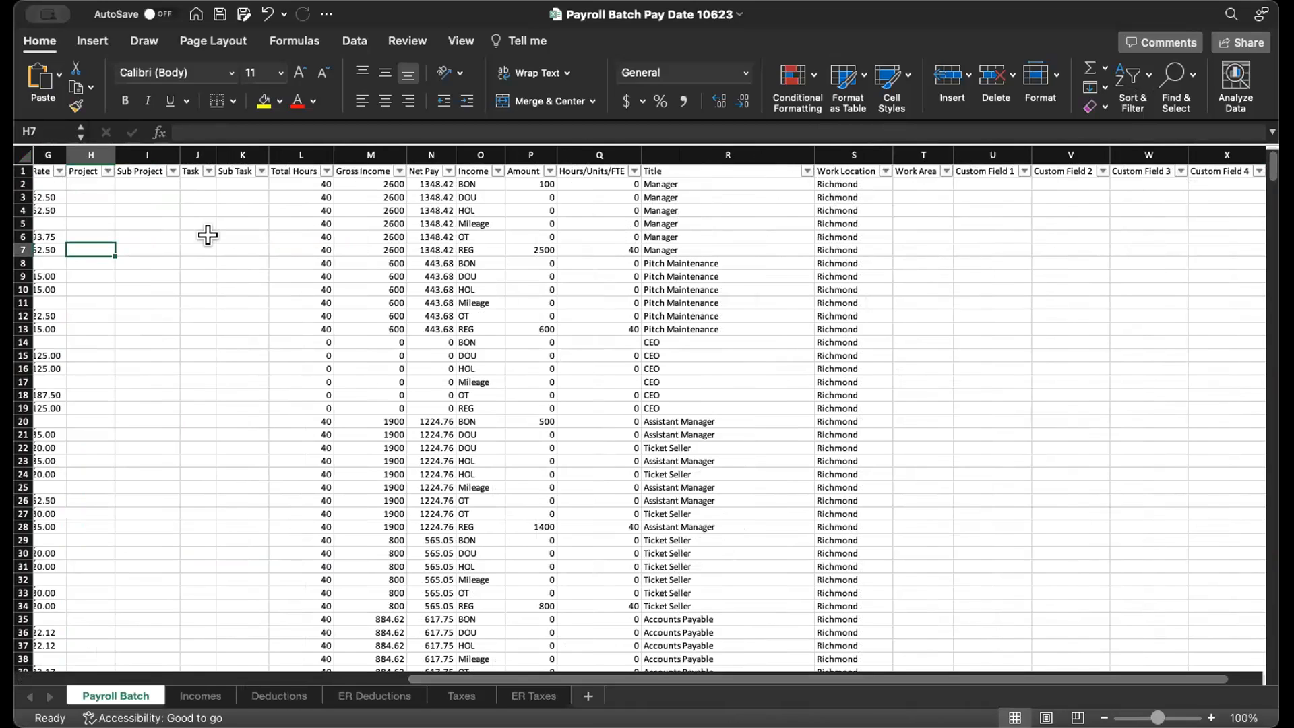
- Auto-fit all column widths on the Incomes sheet and review the employee details and income type columns
left_click(196, 701)
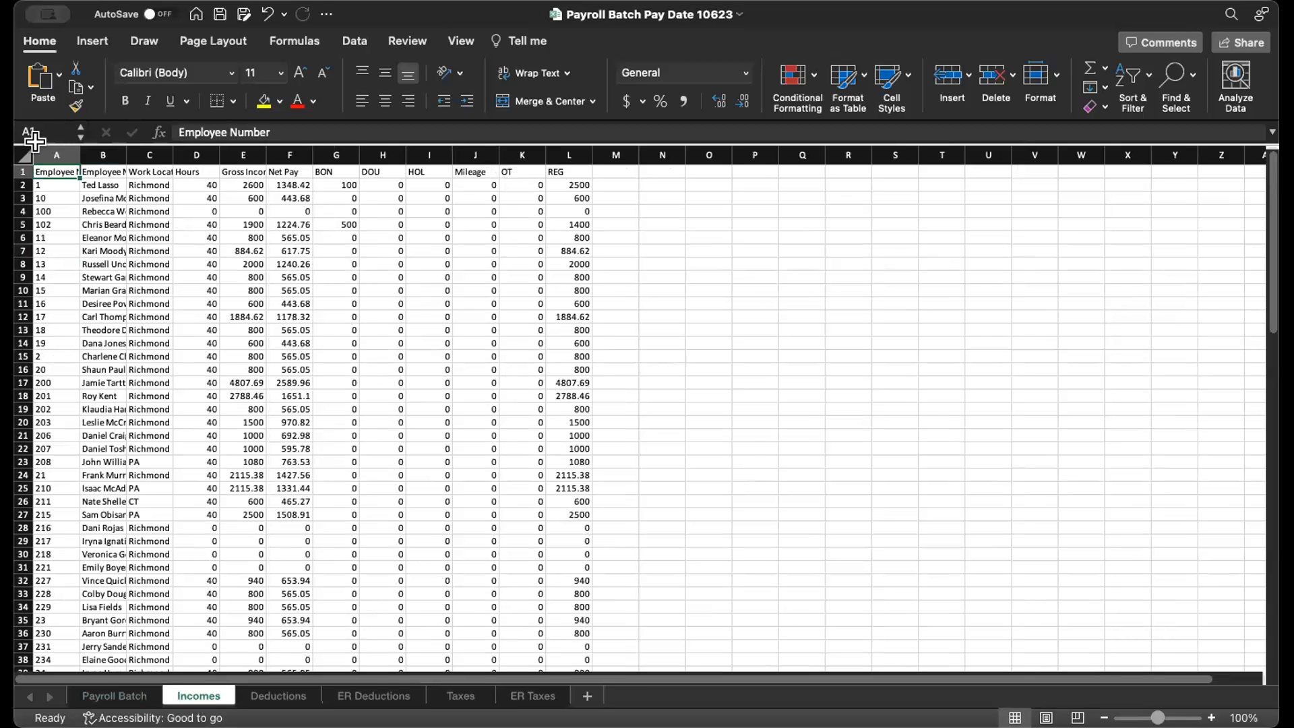
left_click(24, 156)
double_click(79, 155)
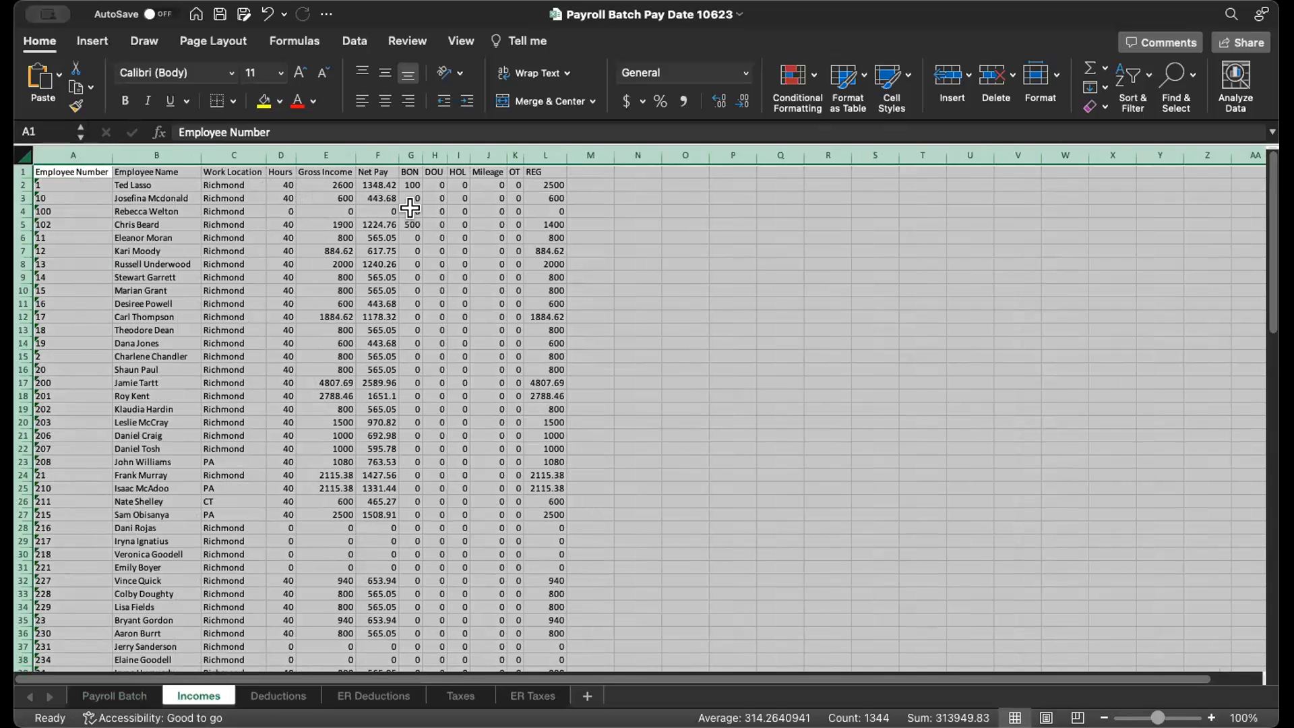
left_click(543, 184)
left_click(544, 198)
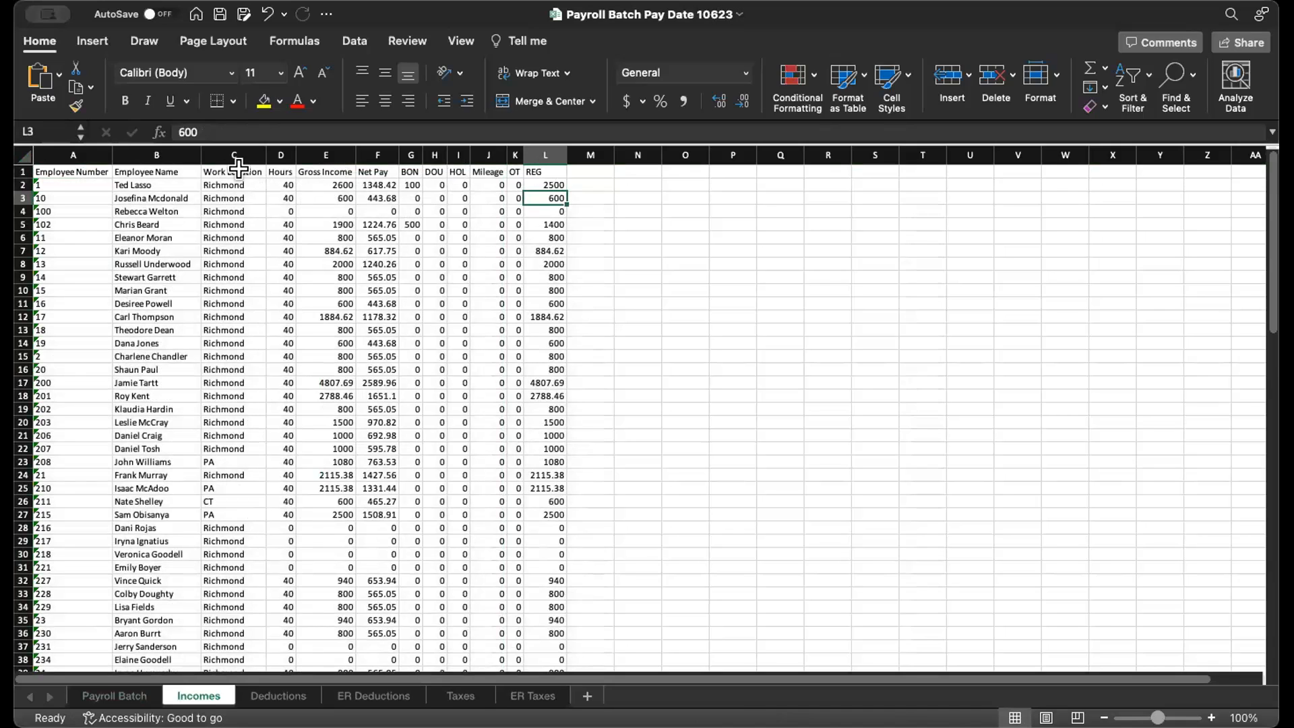
left_click_drag(47, 185, 334, 197)
left_click_drag(416, 181, 394, 139)
left_click(546, 181)
left_click(453, 223)
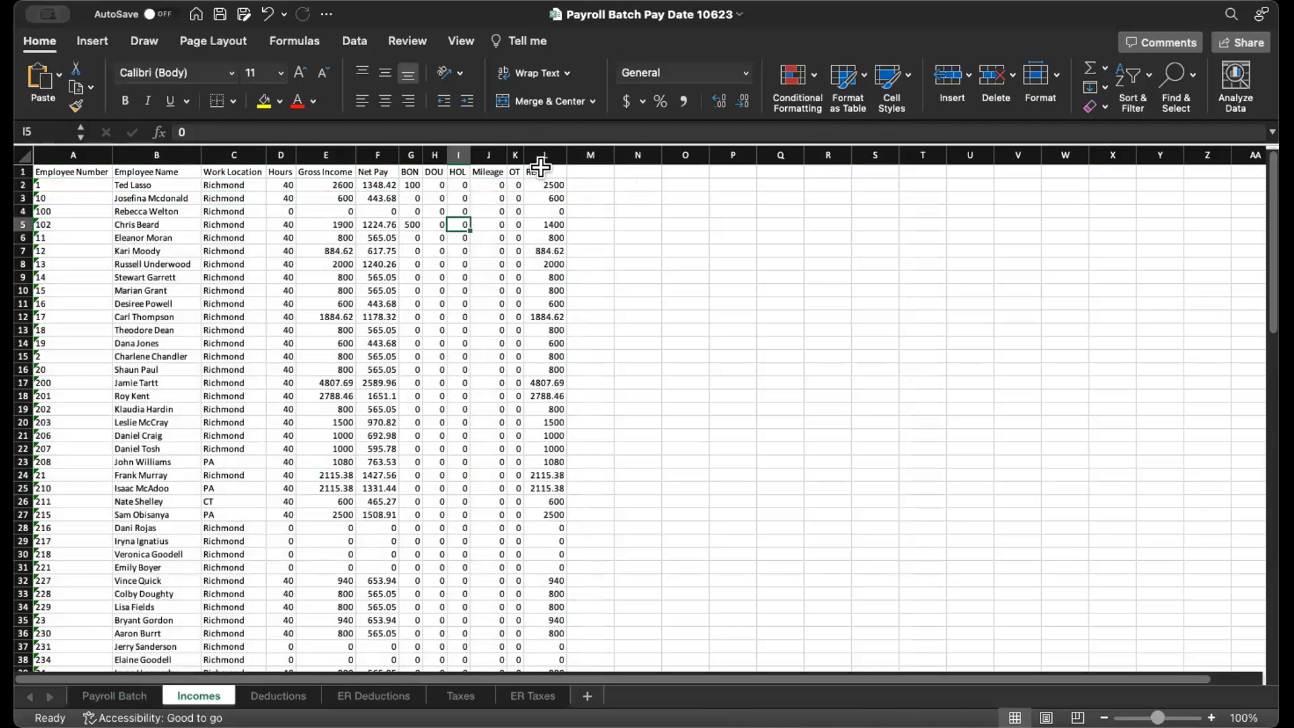
- Add an AutoSum total of the Net Pay column in cell F113, below the last employee on the Incomes sheet
scroll(544, 346, "down", 5)
scroll(560, 341, "down", 3)
scroll(541, 337, "up", 10)
scroll(465, 216, "down", 1)
scroll(485, 202, "up", 1)
scroll(471, 393, "down", 20)
scroll(470, 392, "down", 8)
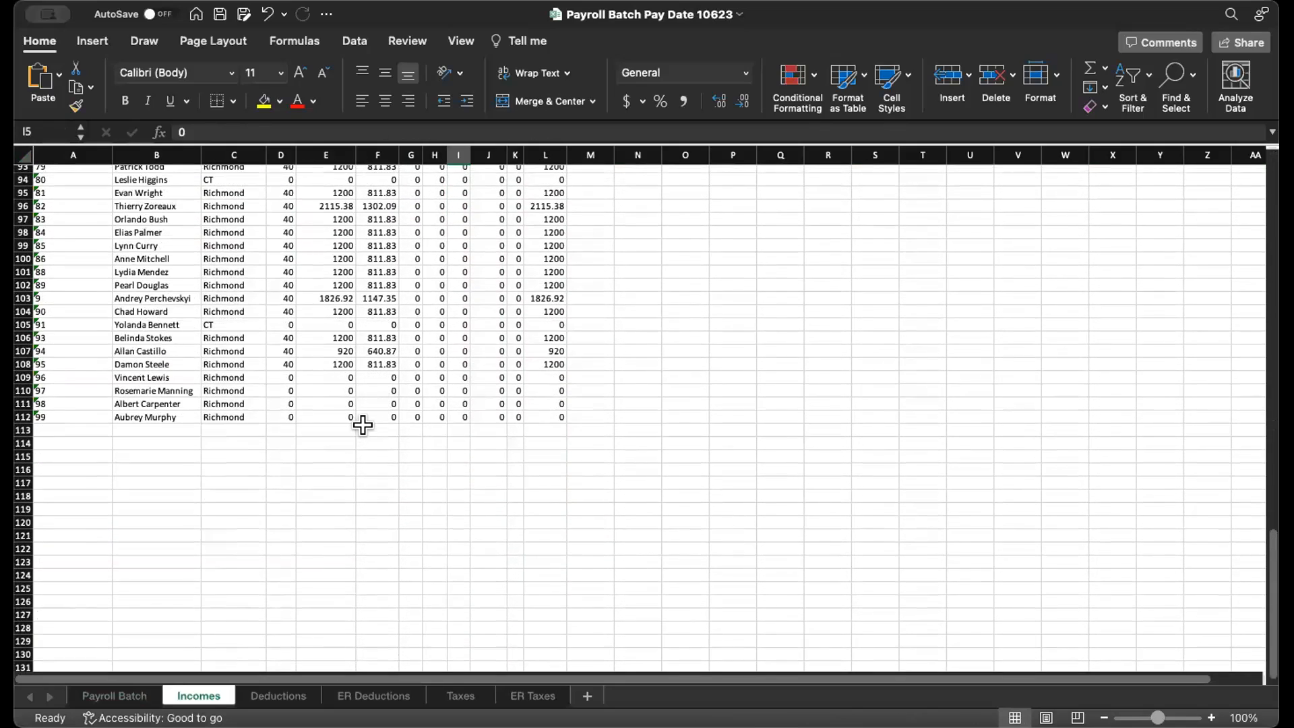
left_click(363, 429)
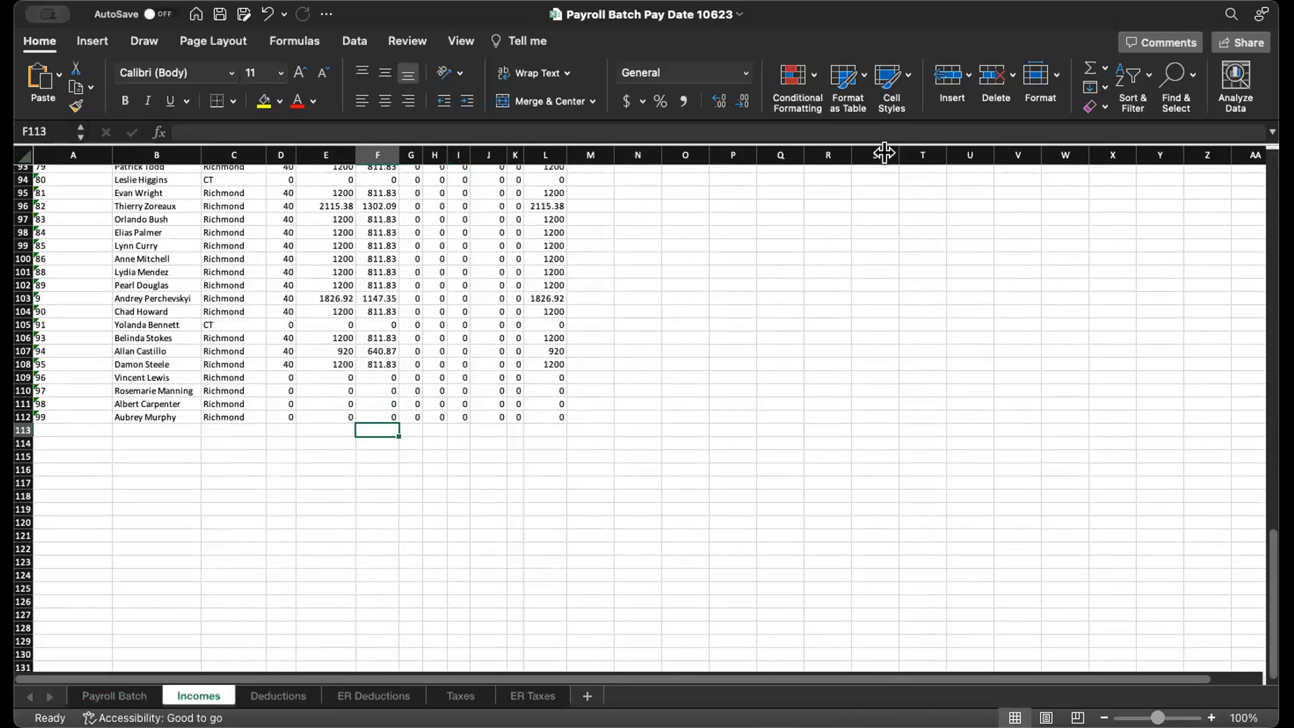
left_click(1085, 69)
key("Return")
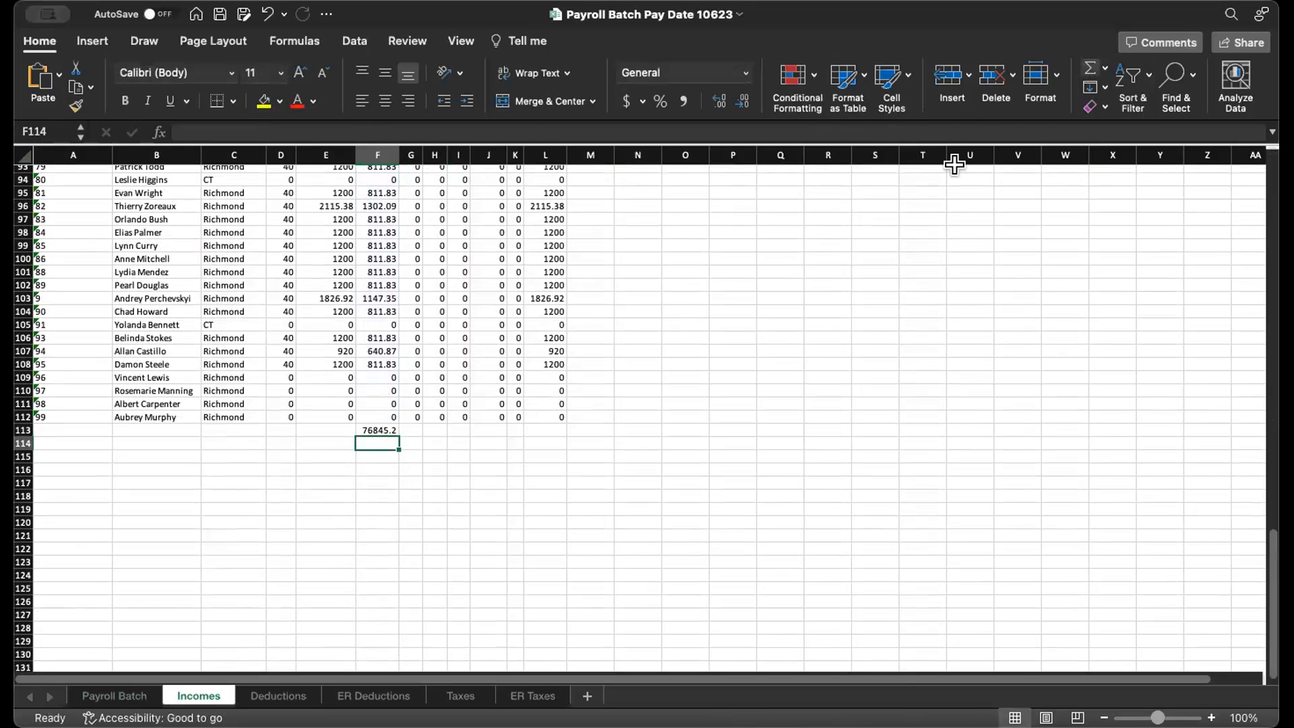
scroll(373, 409, "up", 20)
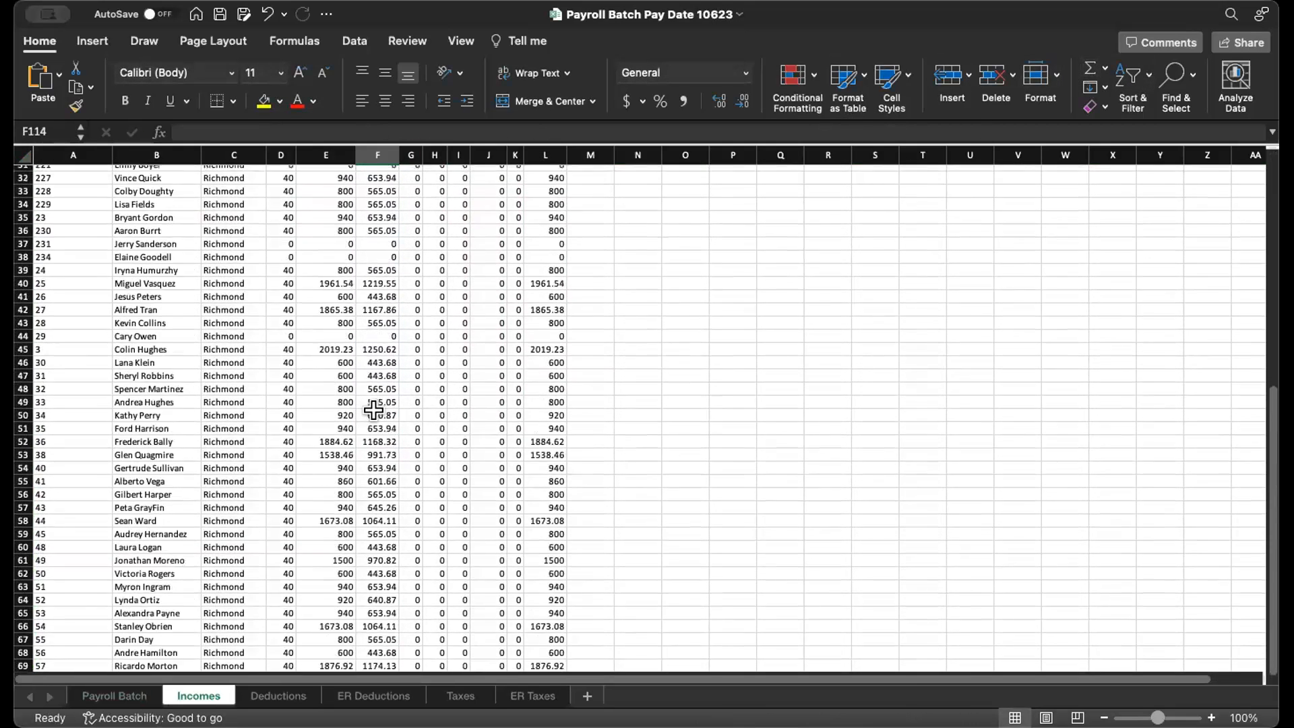
scroll(372, 410, "down", 20)
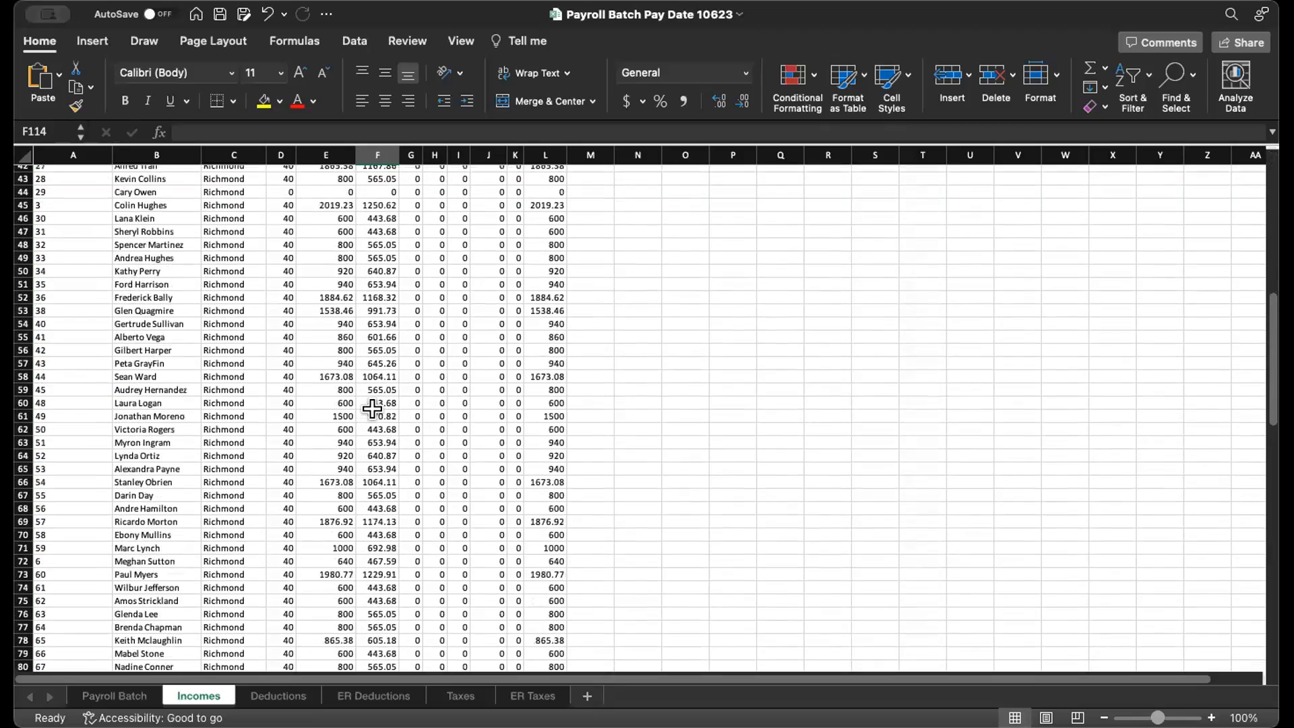
- Auto-fit all column widths on the Deductions sheet so the deduction headings are fully readable
left_click(297, 696)
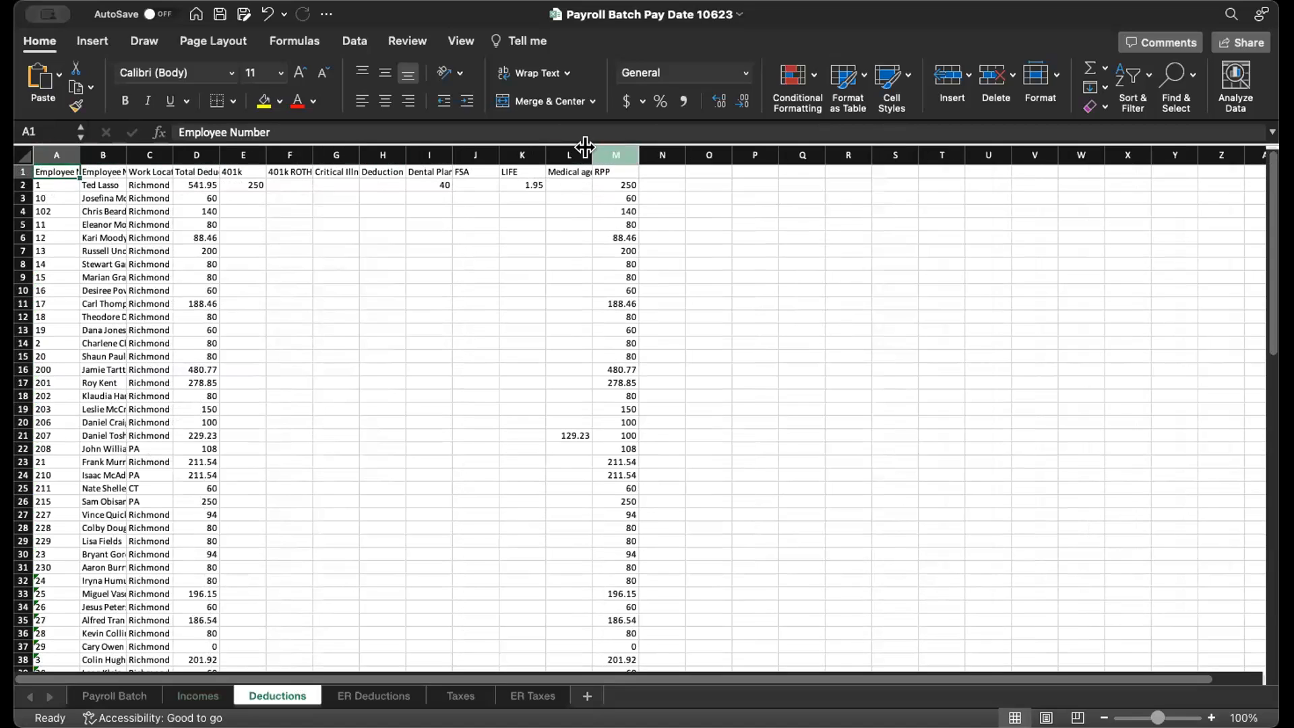
left_click(24, 155)
double_click(81, 155)
left_click(297, 198)
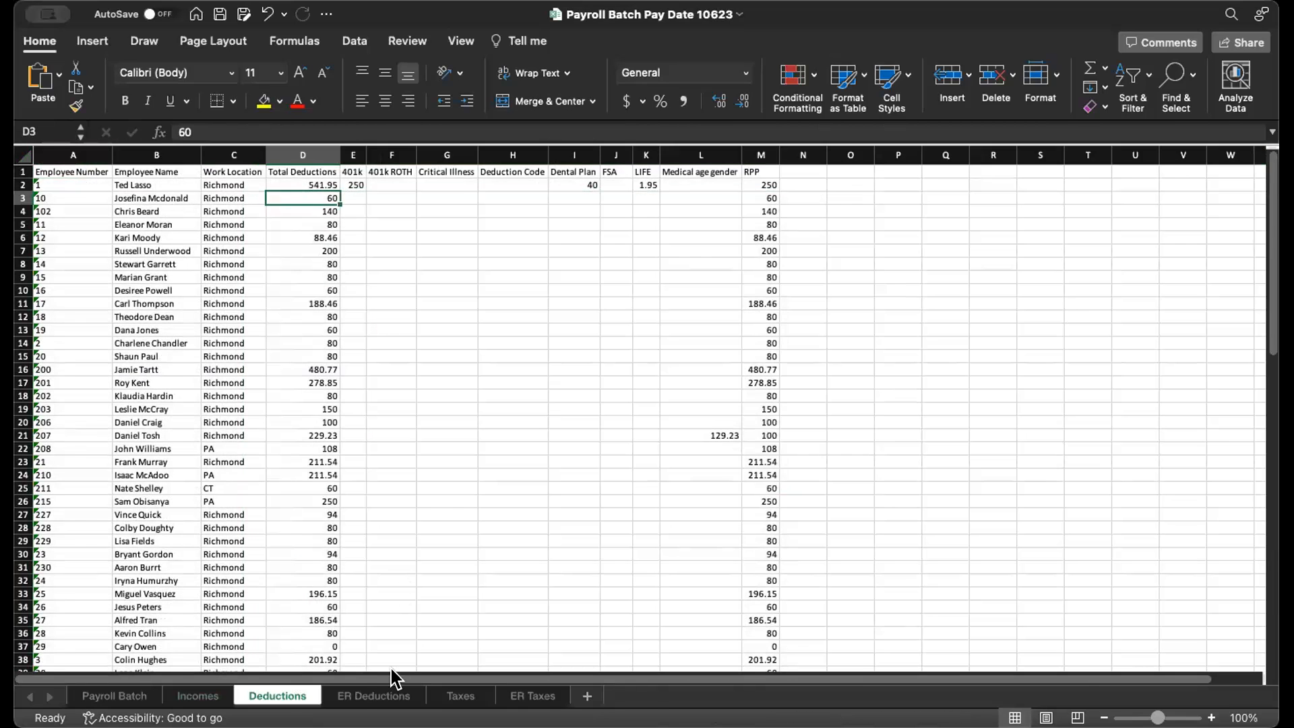
- Auto-fit all column widths on the ER Deductions sheet
left_click(368, 697)
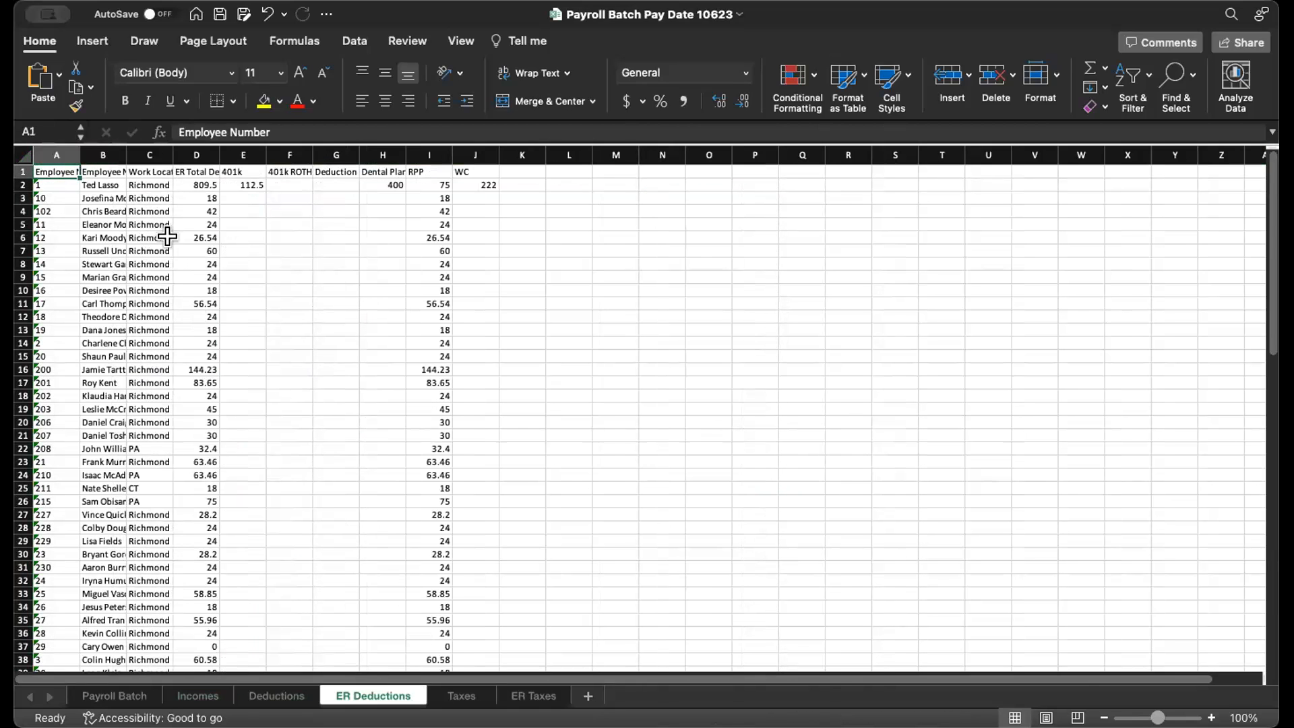
left_click(25, 155)
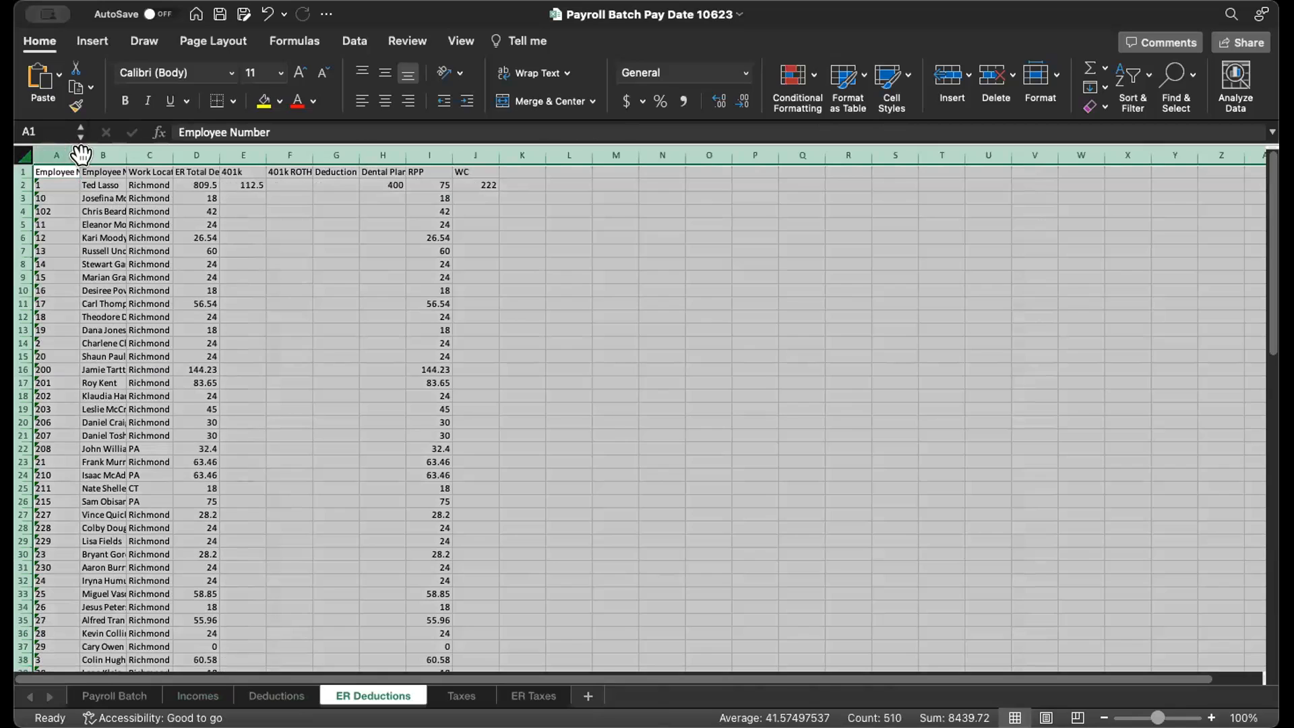
double_click(80, 155)
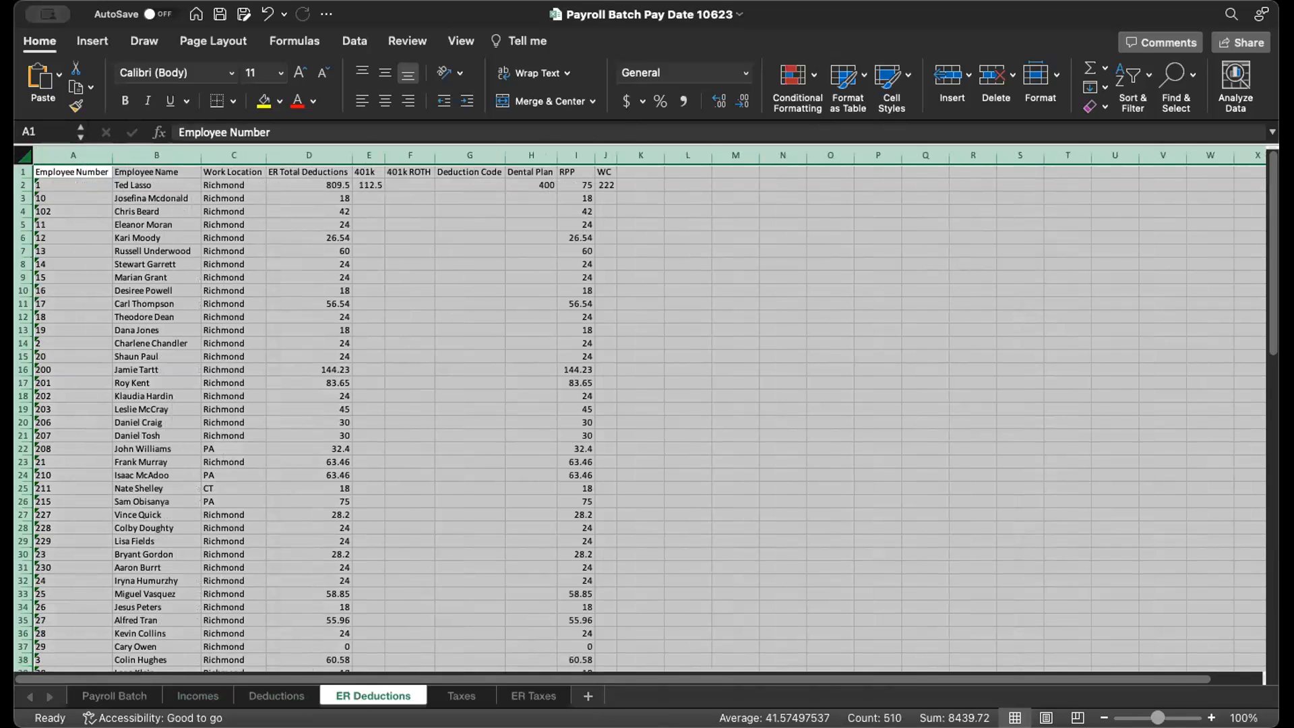
- Auto-fit all column widths on the Taxes sheet and highlight the Canadian tax amounts in rows 24 to 26
left_click(462, 695)
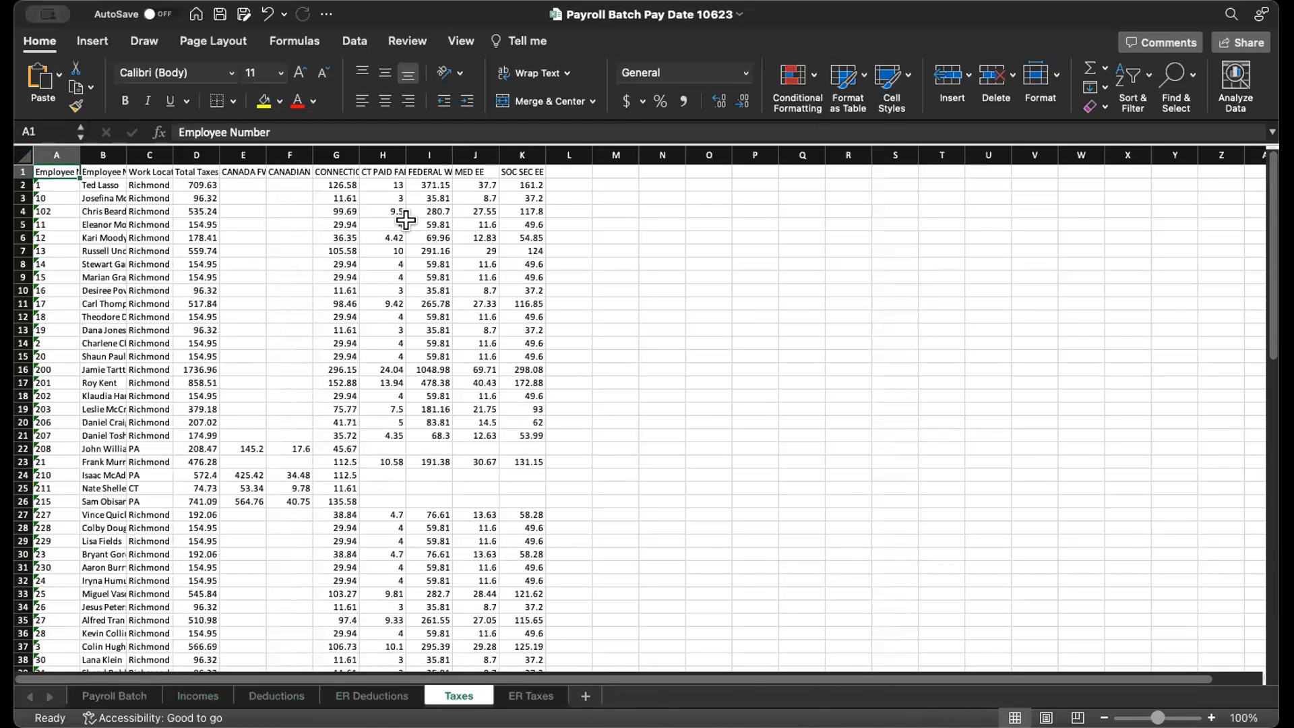
left_click(25, 155)
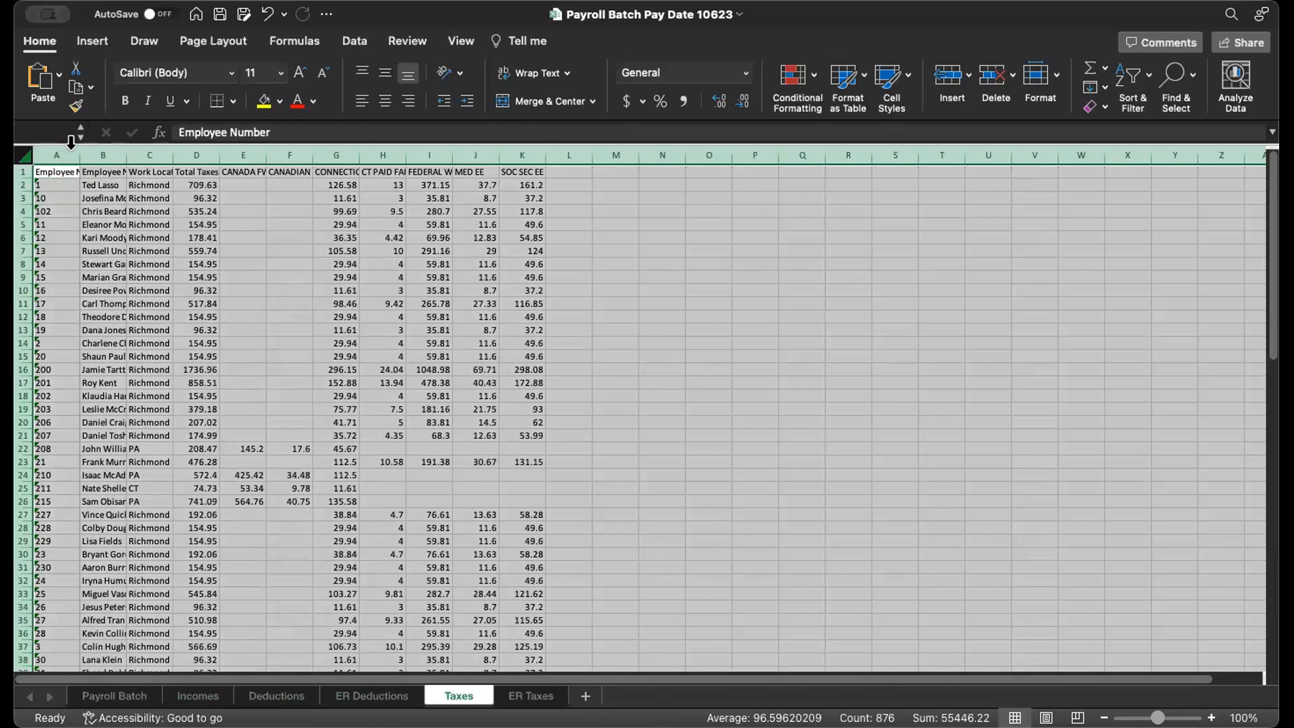
double_click(80, 155)
left_click(511, 470)
left_click_drag(349, 467, 358, 485)
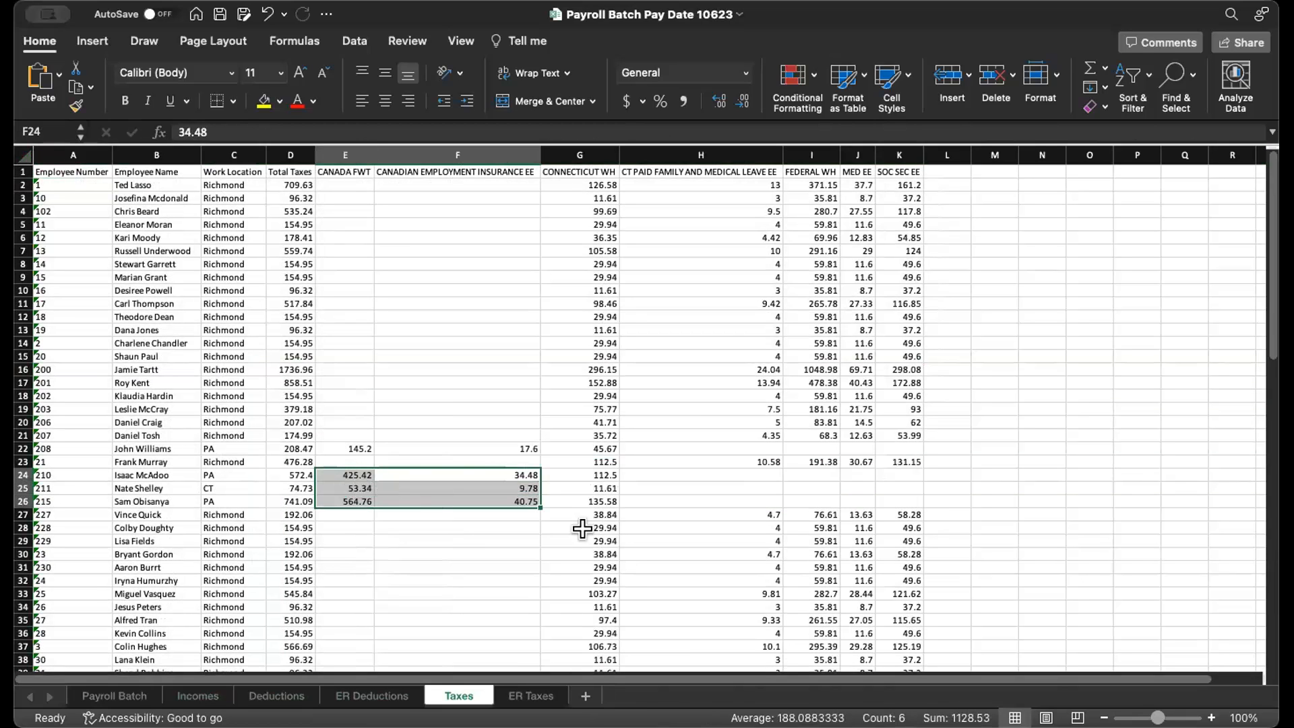
- Auto-fit all column widths on the ER Taxes sheet and clear the whole-sheet selection
left_click(530, 696)
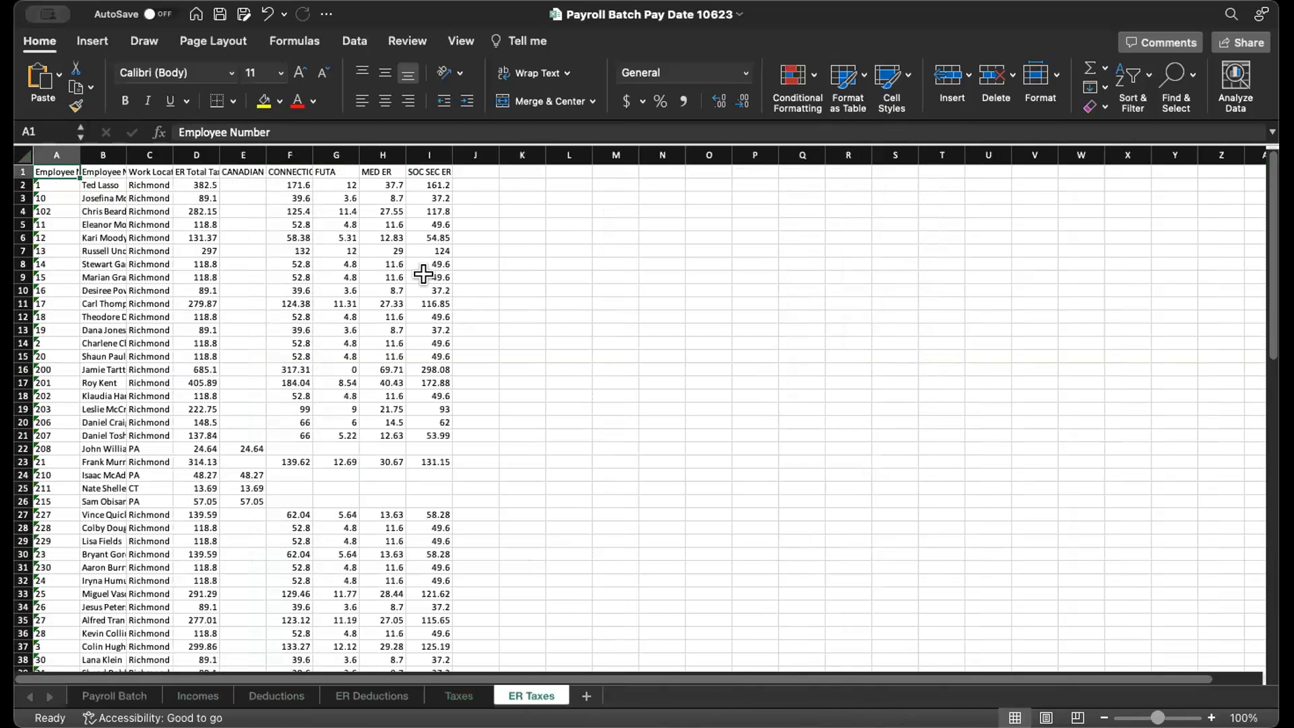
left_click(25, 155)
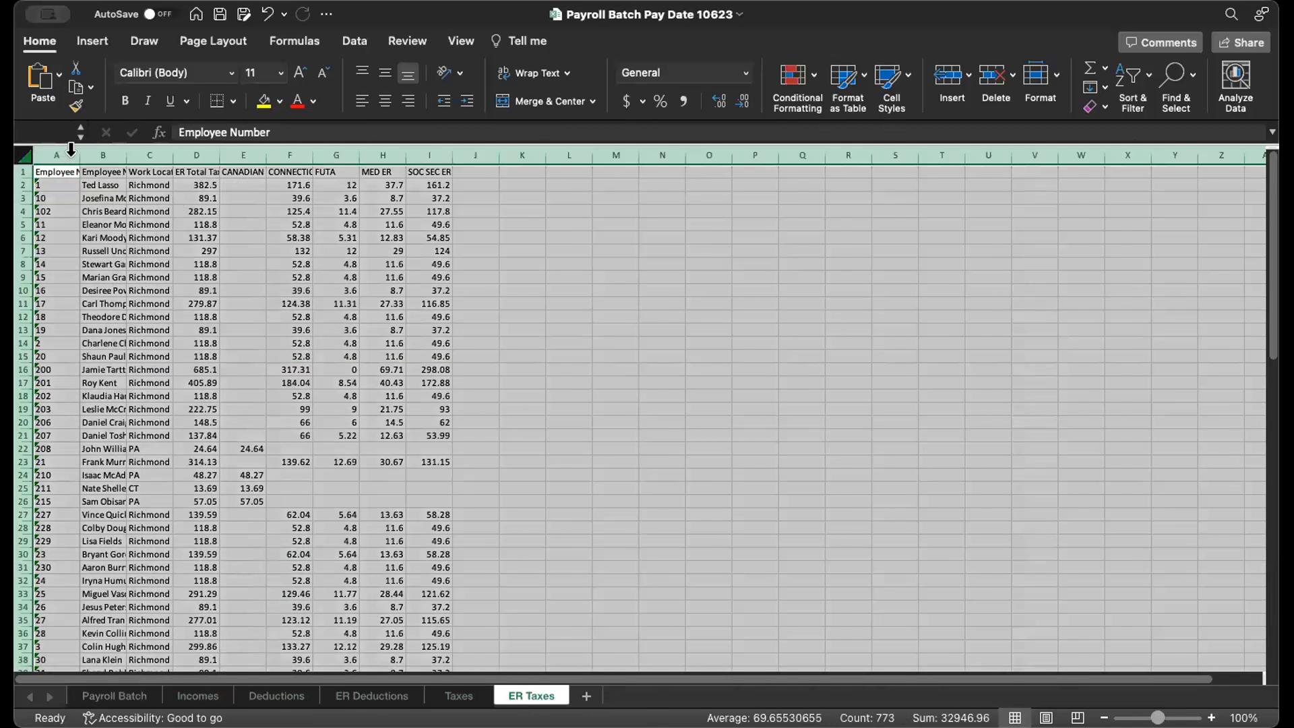
double_click(79, 155)
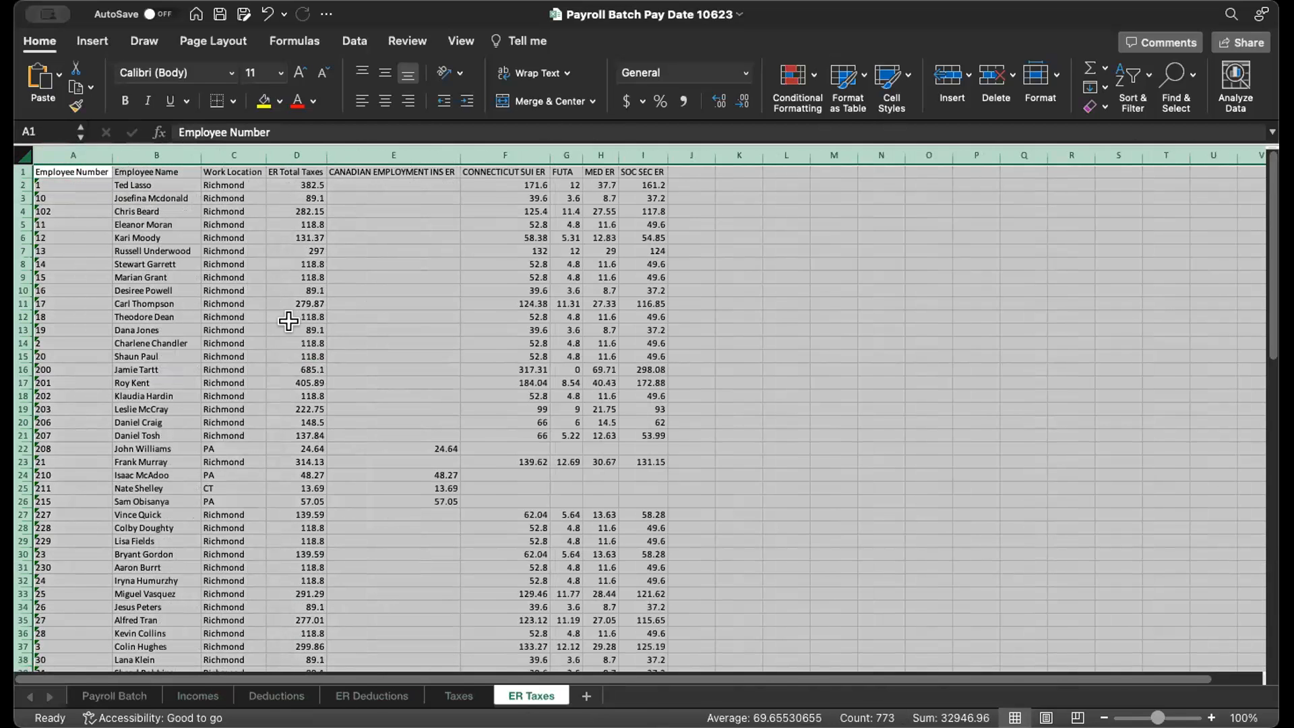
left_click(461, 443)
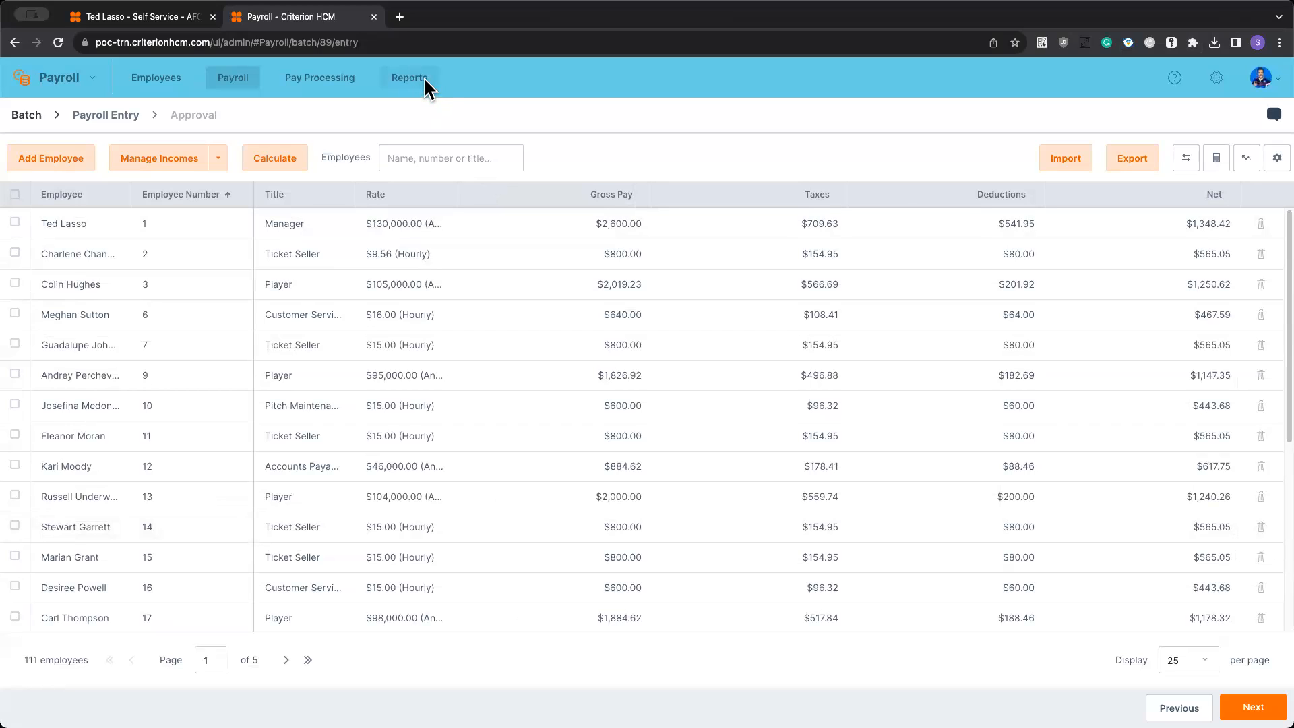
- Switch to Criterion HCM, open Reports in a separate browser tab, and open the Payroll Summary by Employee report
left_click(424, 80)
left_click(433, 21)
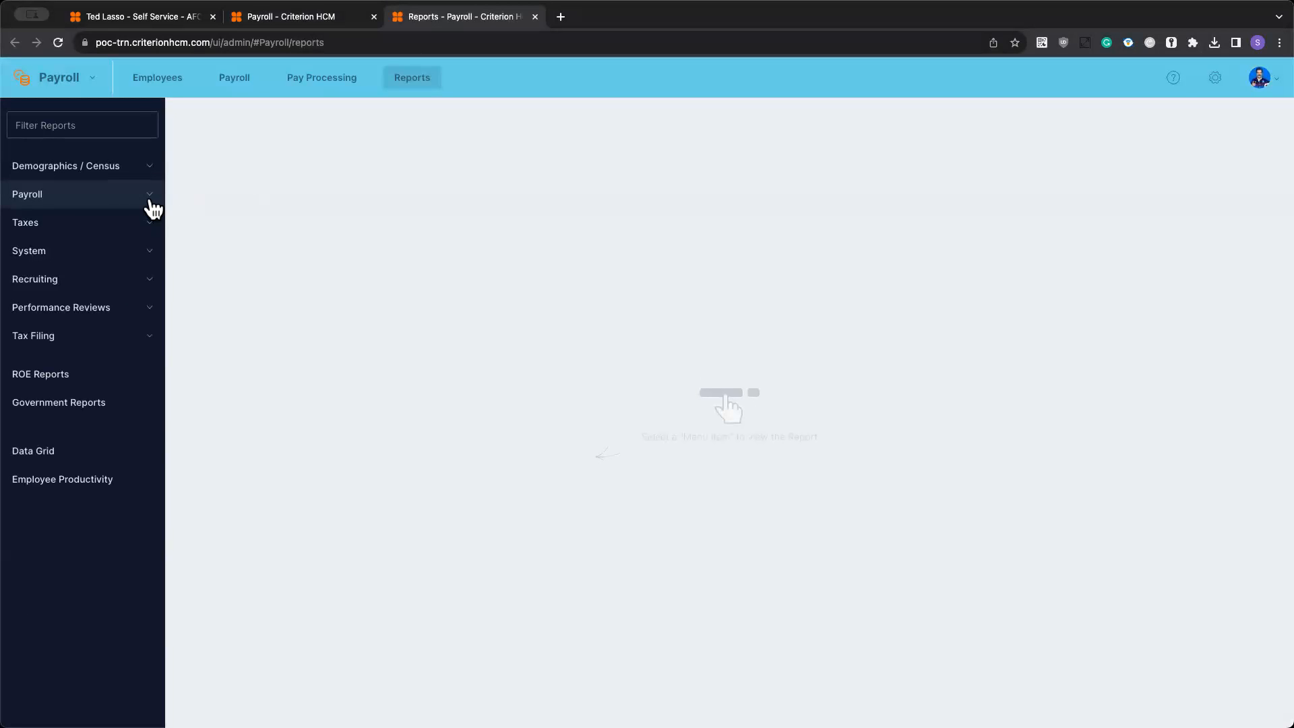
left_click(151, 202)
scroll(111, 302, "down", 3)
scroll(112, 302, "down", 7)
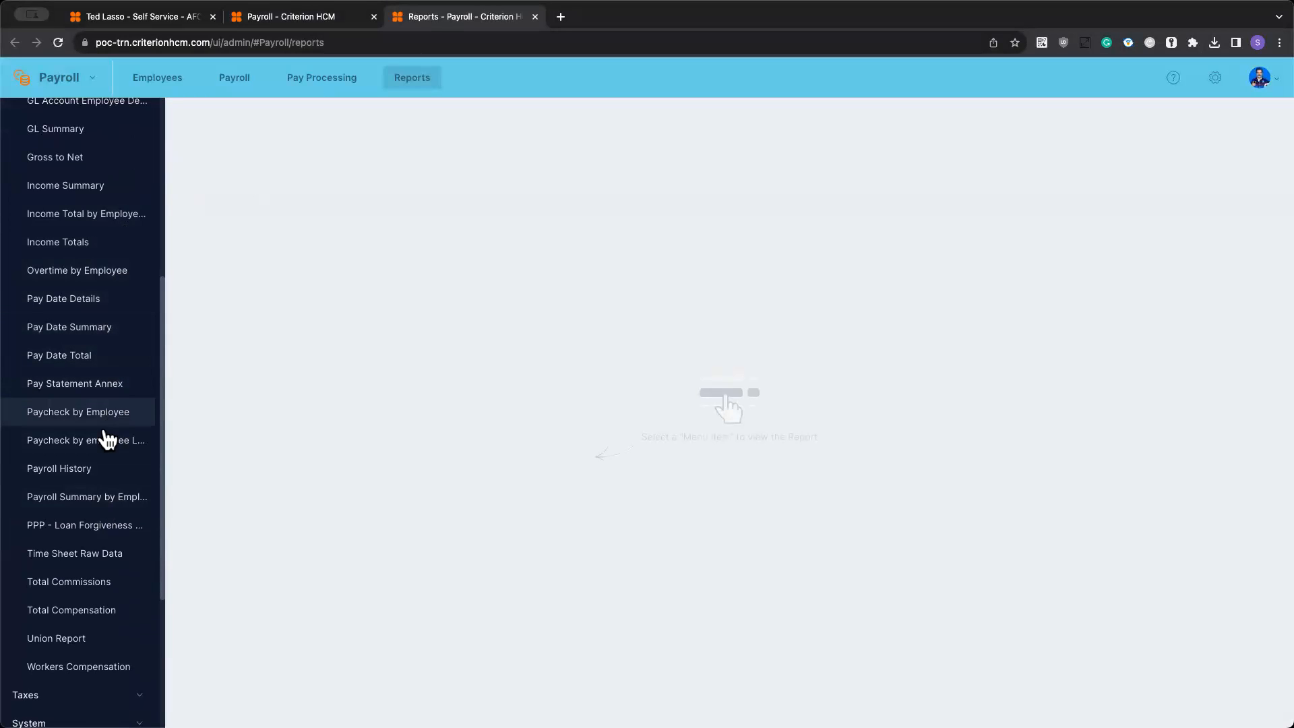
left_click(53, 506)
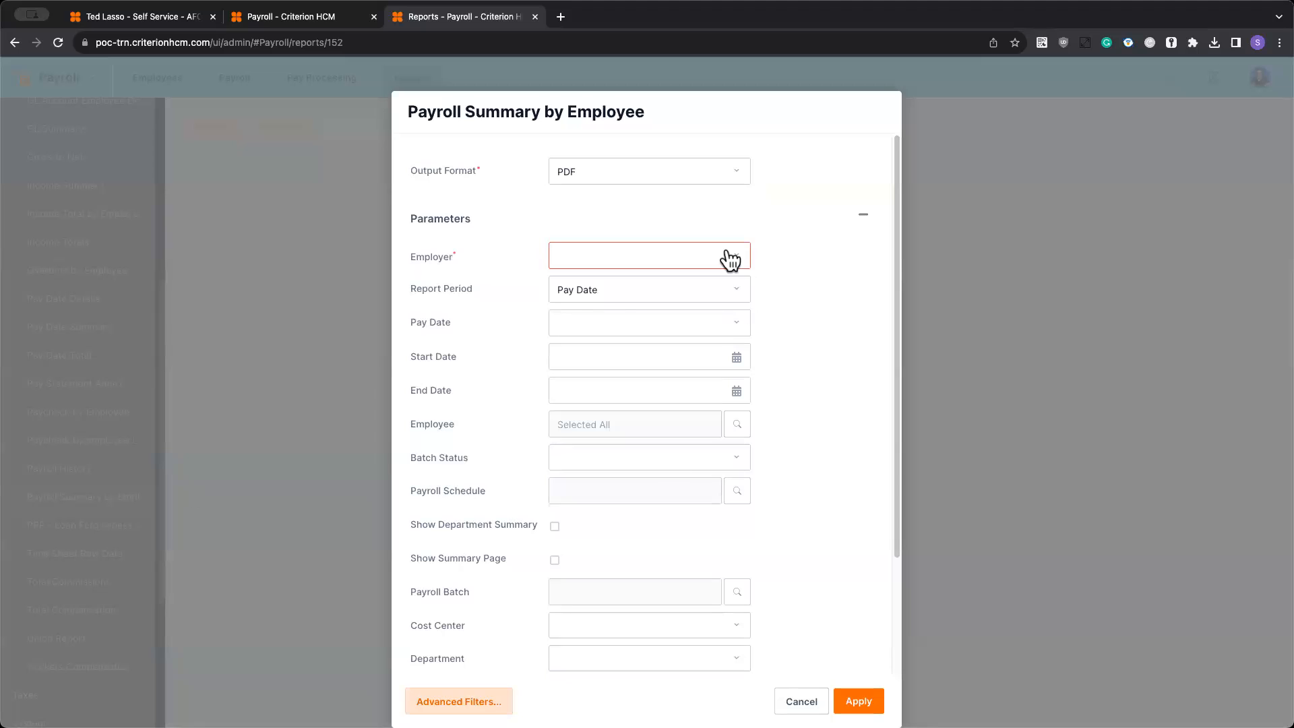
- Set the report's employer to AFC Richmond and its pay date to 10/06/2023
left_click(730, 260)
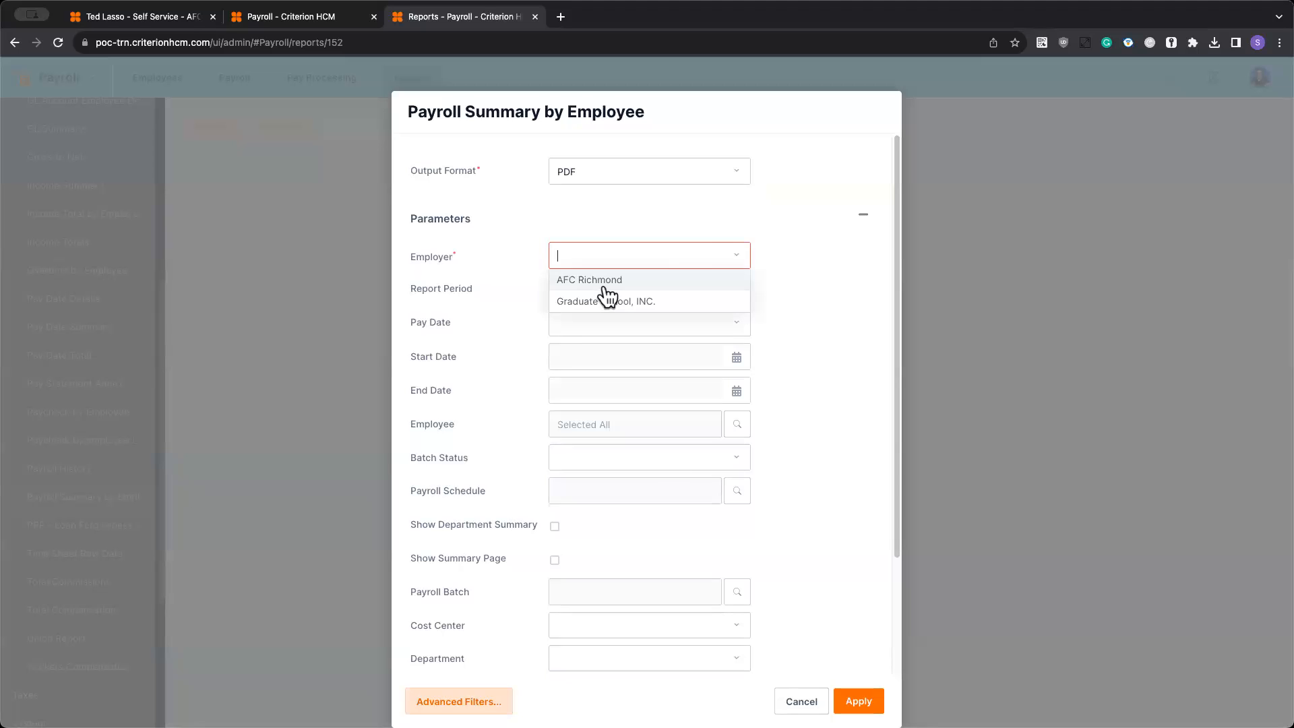
left_click(599, 281)
left_click(606, 324)
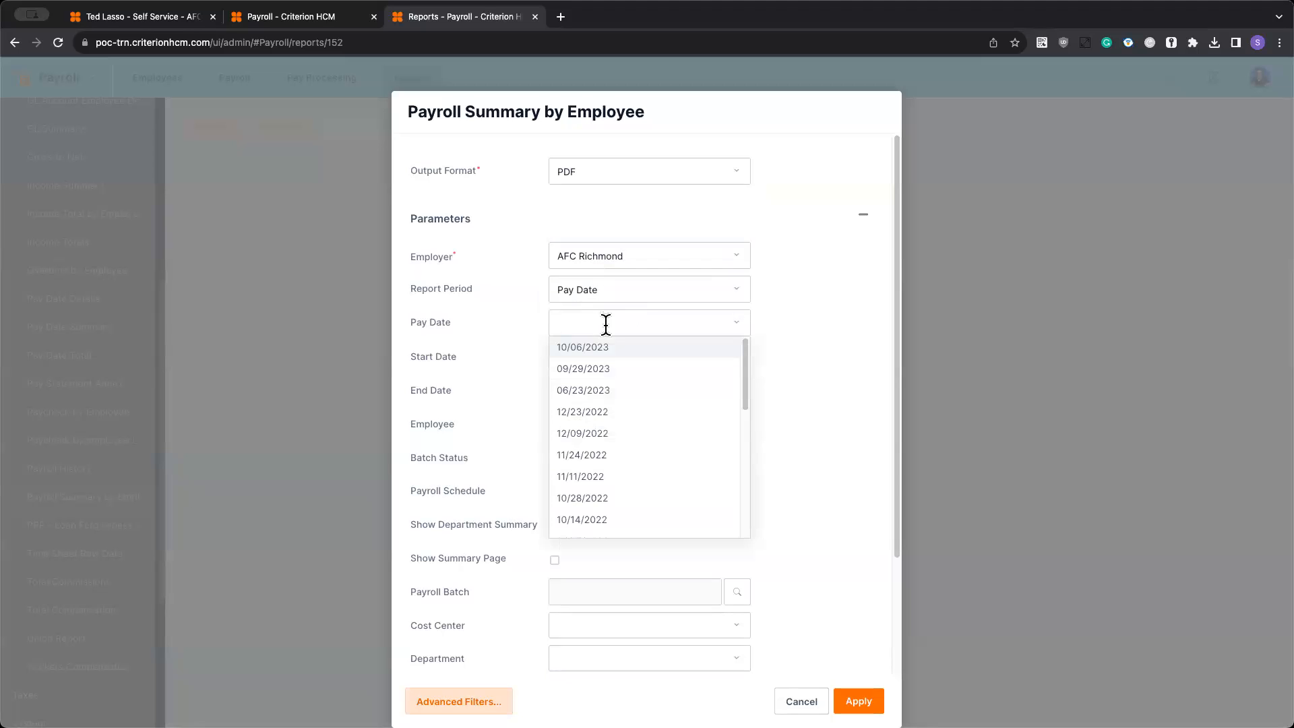
left_click(597, 351)
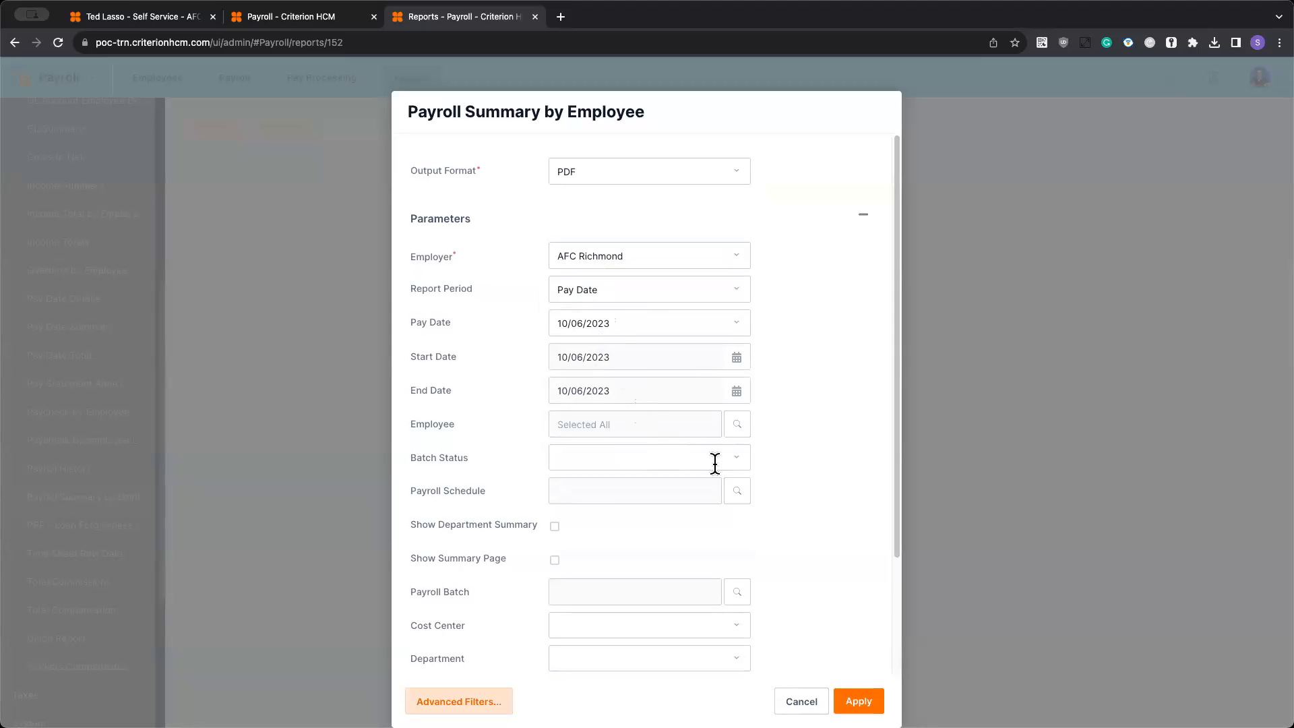
- Review the Batch Status and Payroll Batch choices without picking any, and include the department summary and summary page in the report
left_click(739, 463)
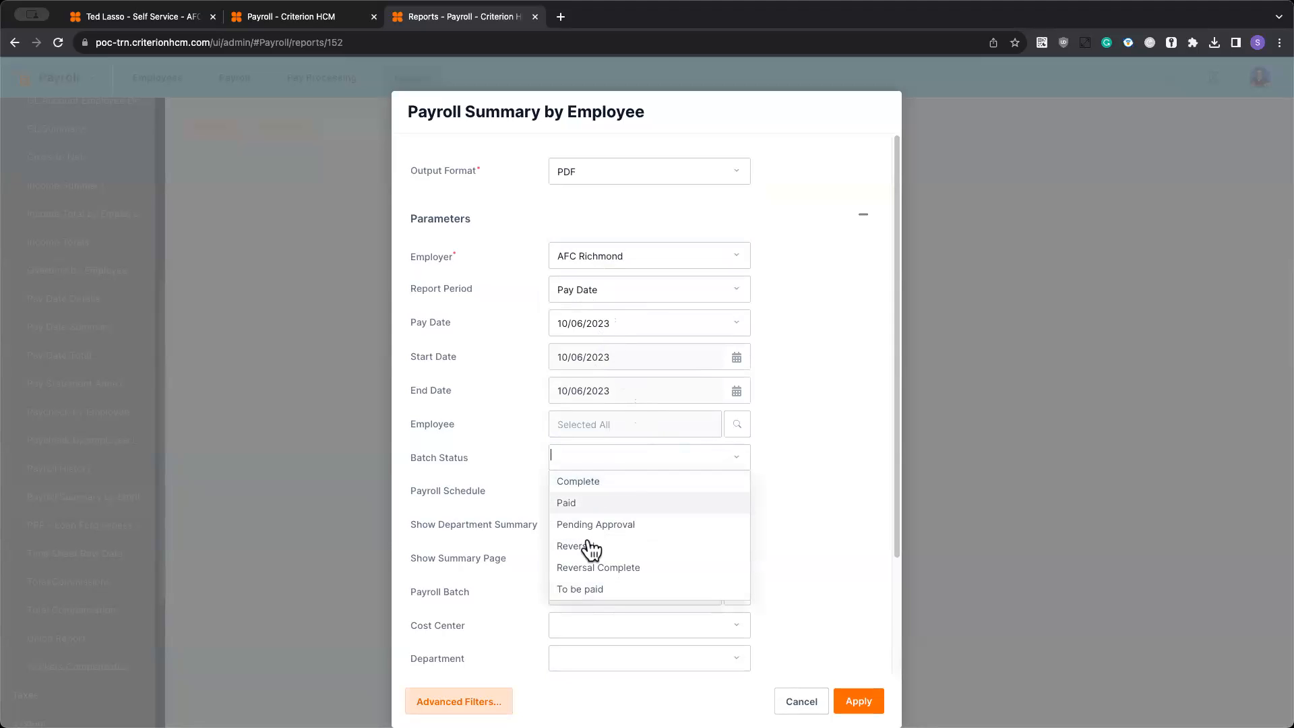
left_click(827, 445)
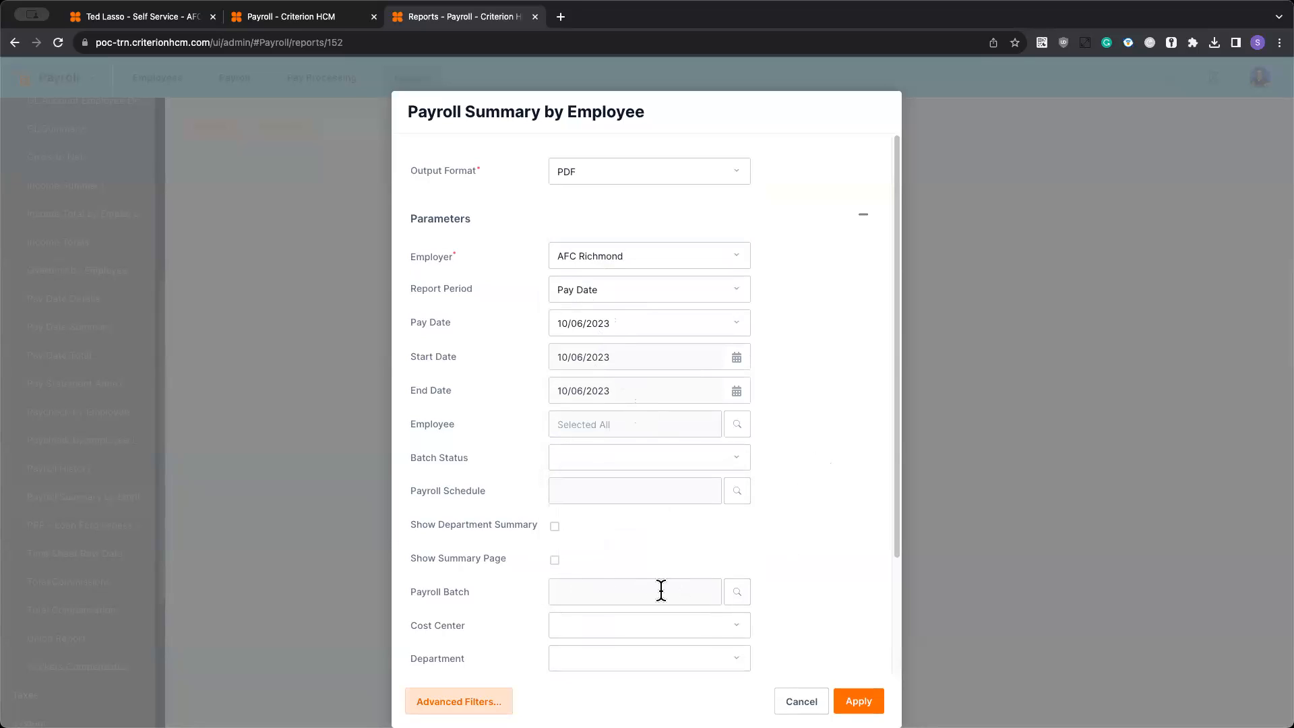
left_click(738, 593)
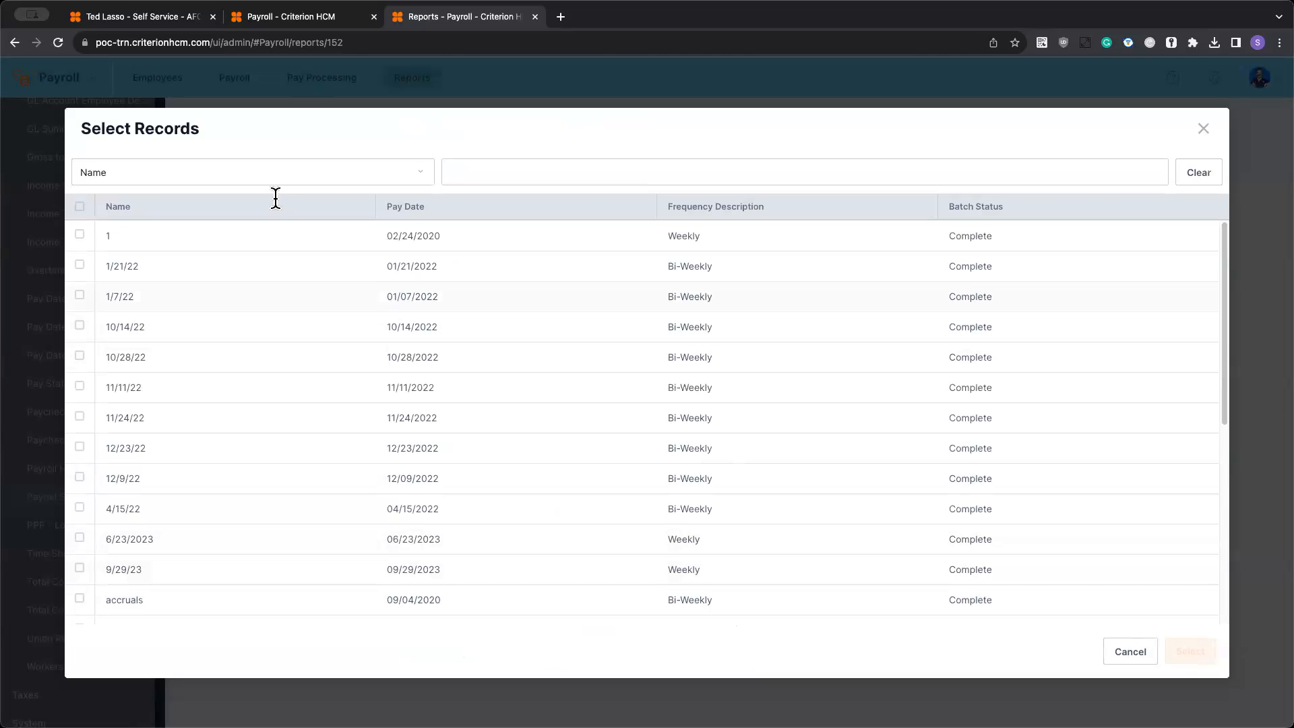
scroll(456, 370, "down", 5)
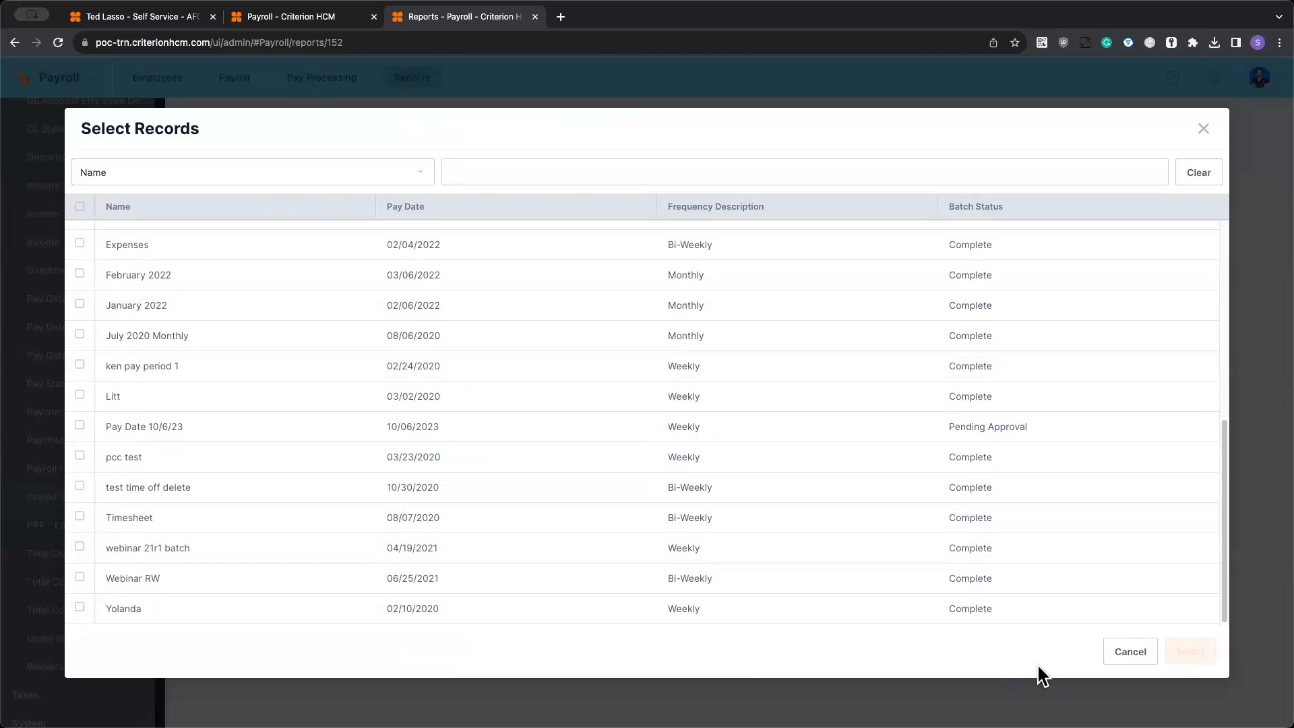
left_click(1116, 651)
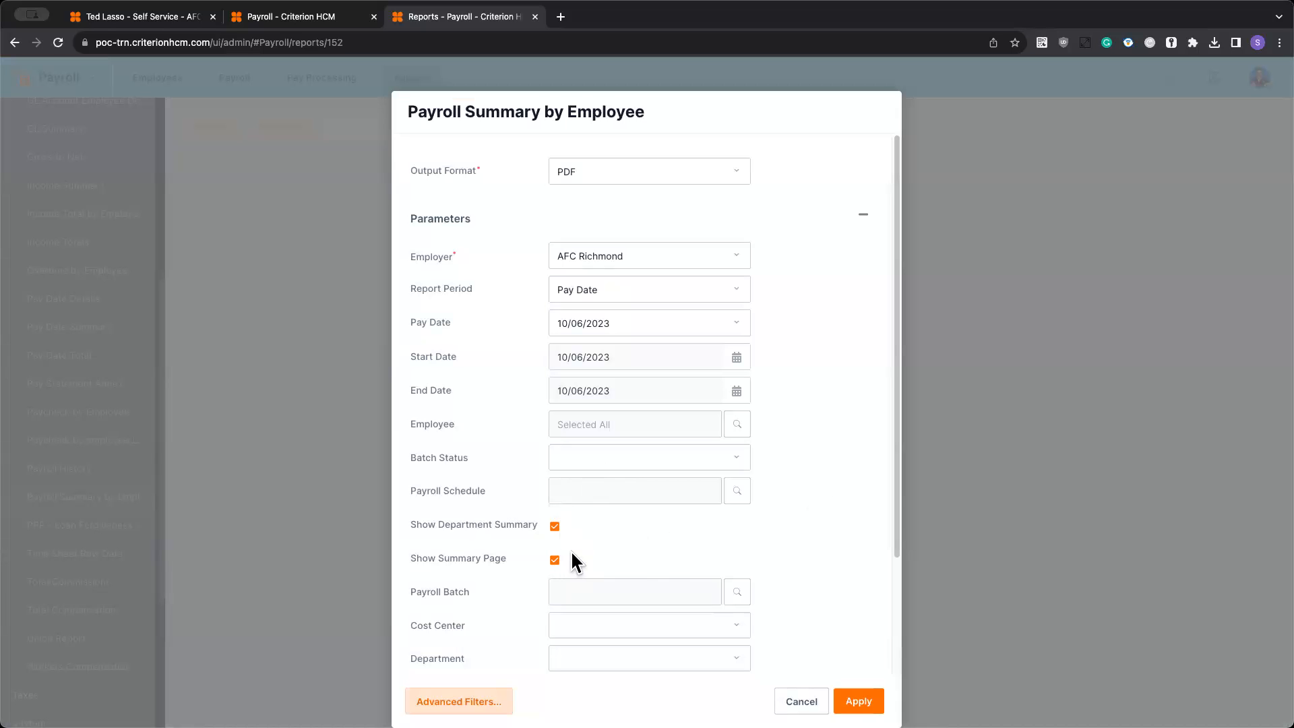
- Group the report by Department, sort it by Employee Name, and generate it
scroll(572, 550, "down", 3)
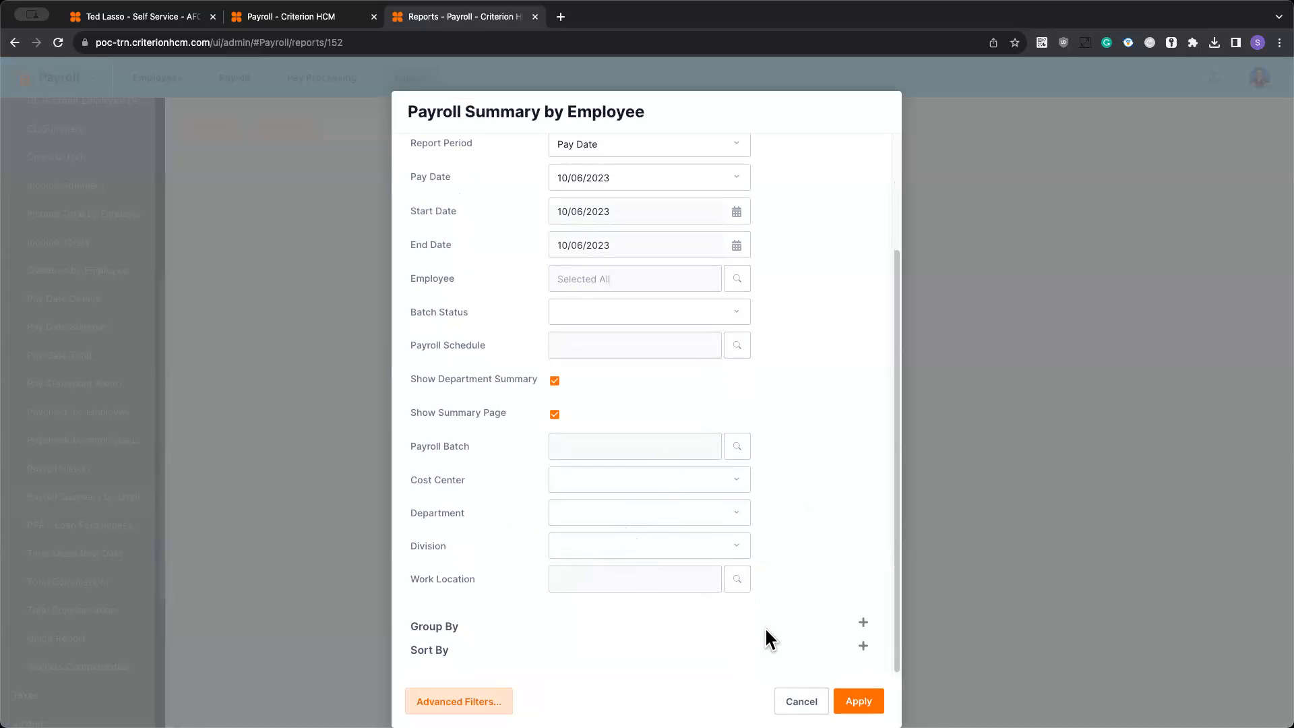
left_click(862, 623)
scroll(650, 611, "down", 3)
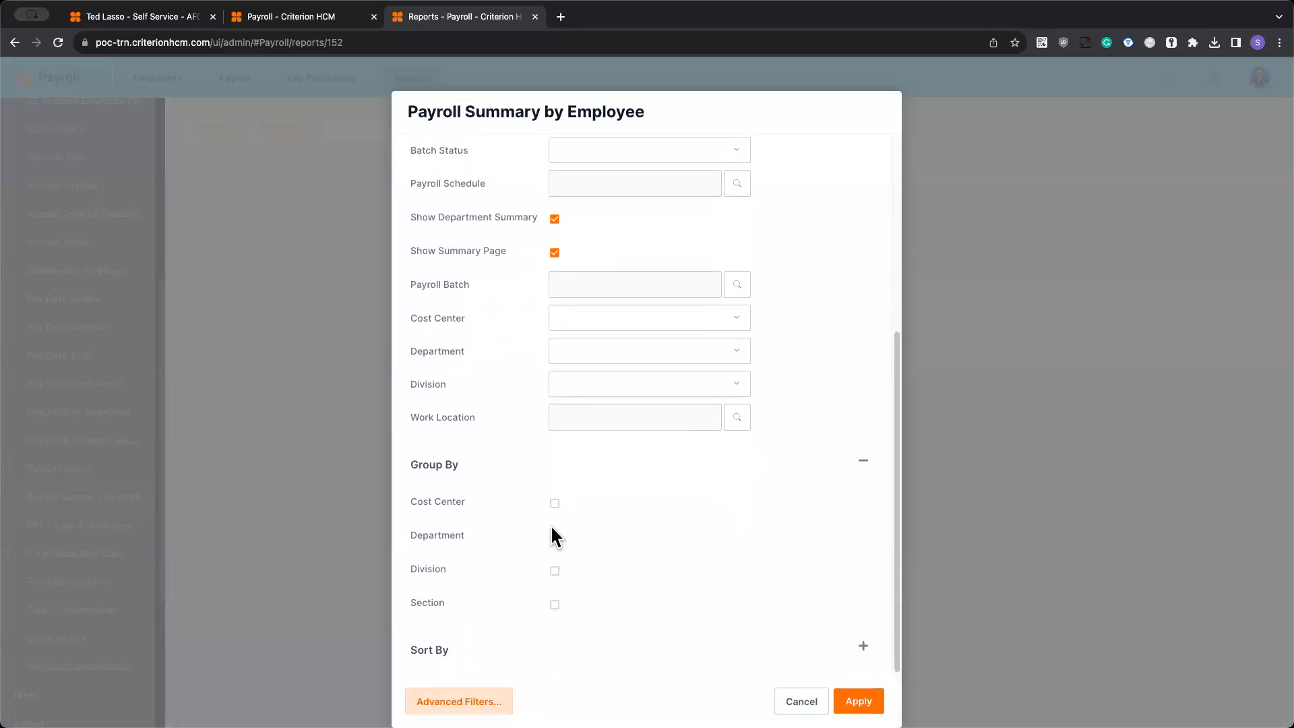
left_click(555, 537)
left_click(865, 651)
scroll(685, 589, "down", 2)
left_click(468, 599)
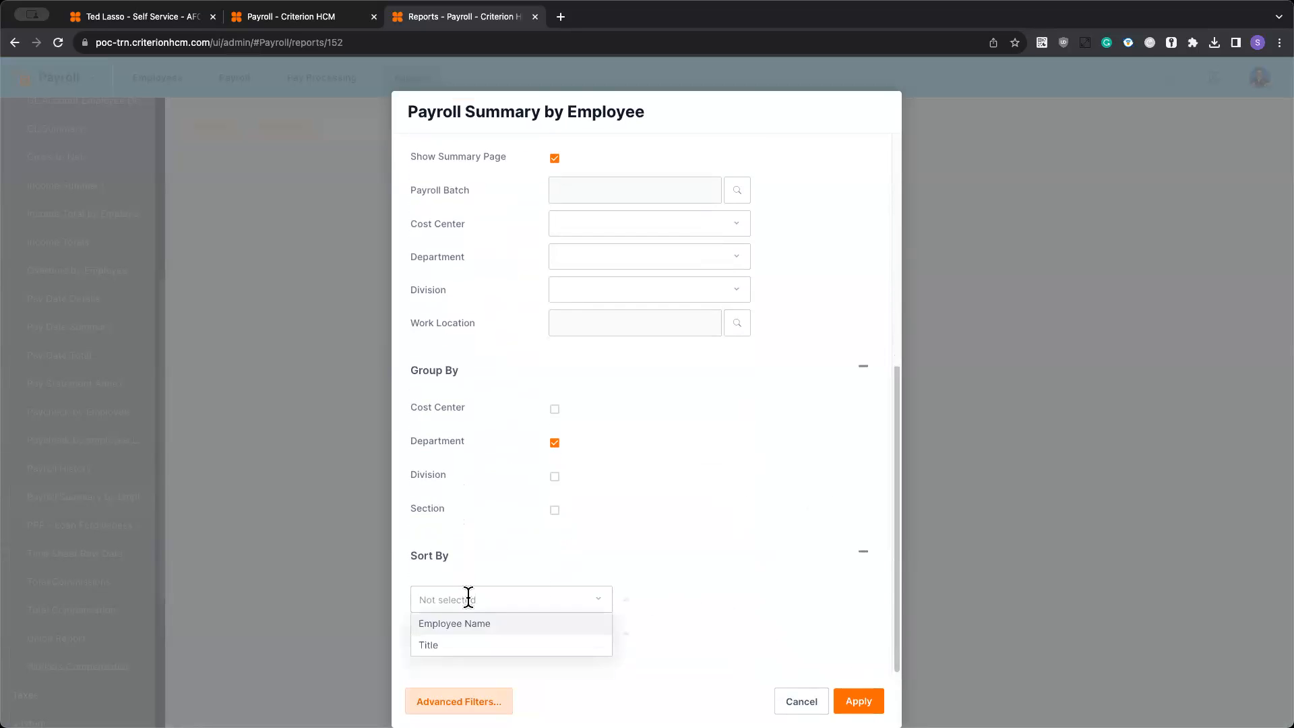
left_click(482, 626)
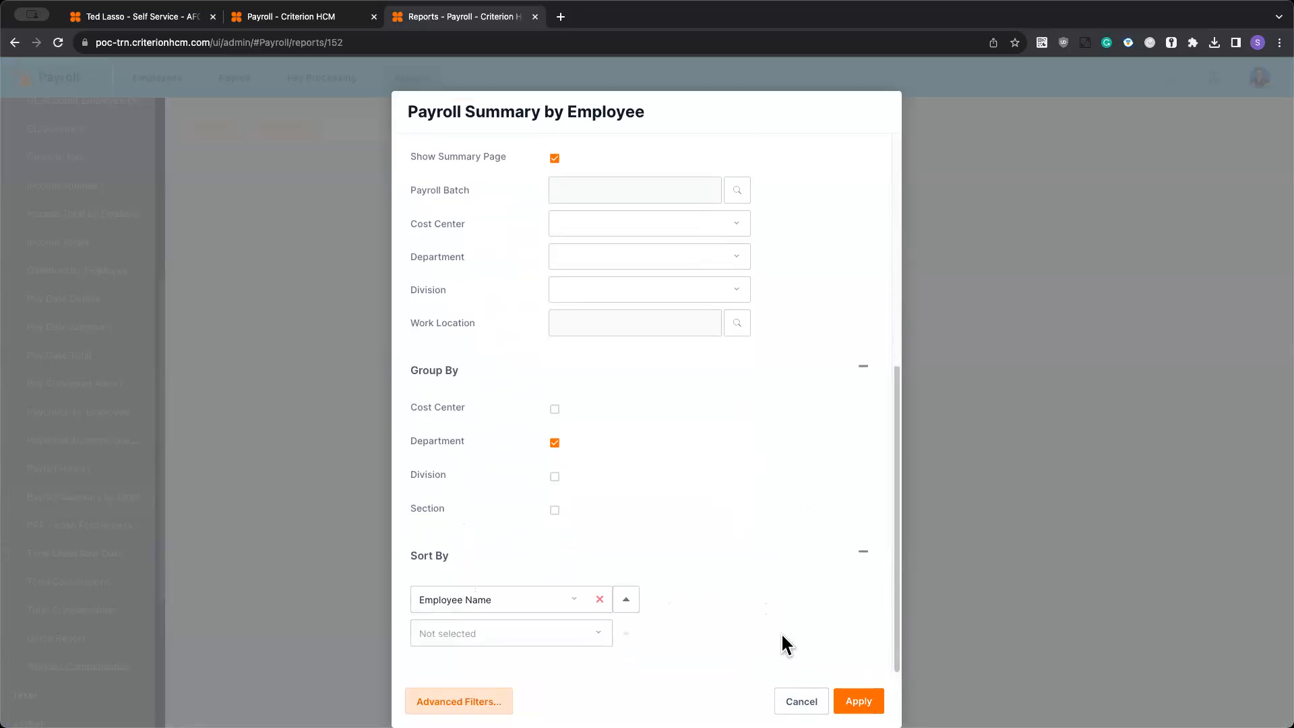
left_click(858, 701)
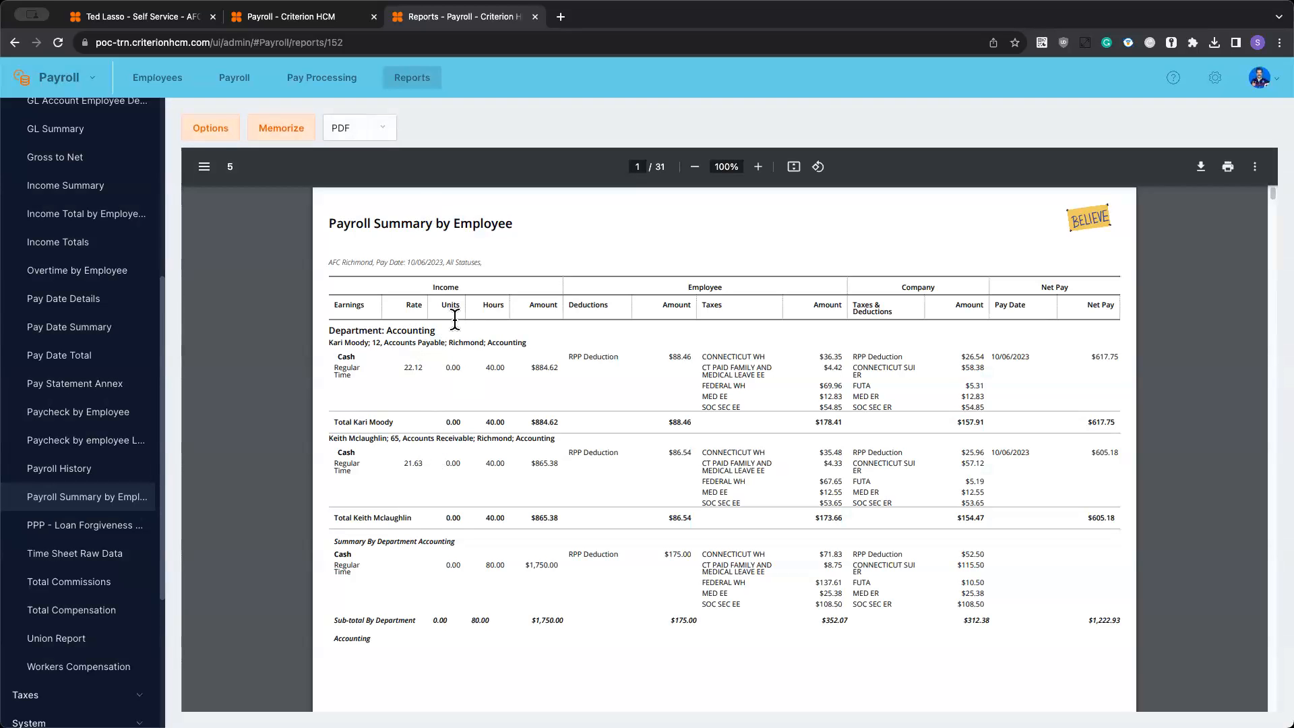
- Read through the generated Payroll Summary by Employee report down to the company-wide summary on its last page
scroll(564, 367, "down", 3)
scroll(563, 366, "up", 2)
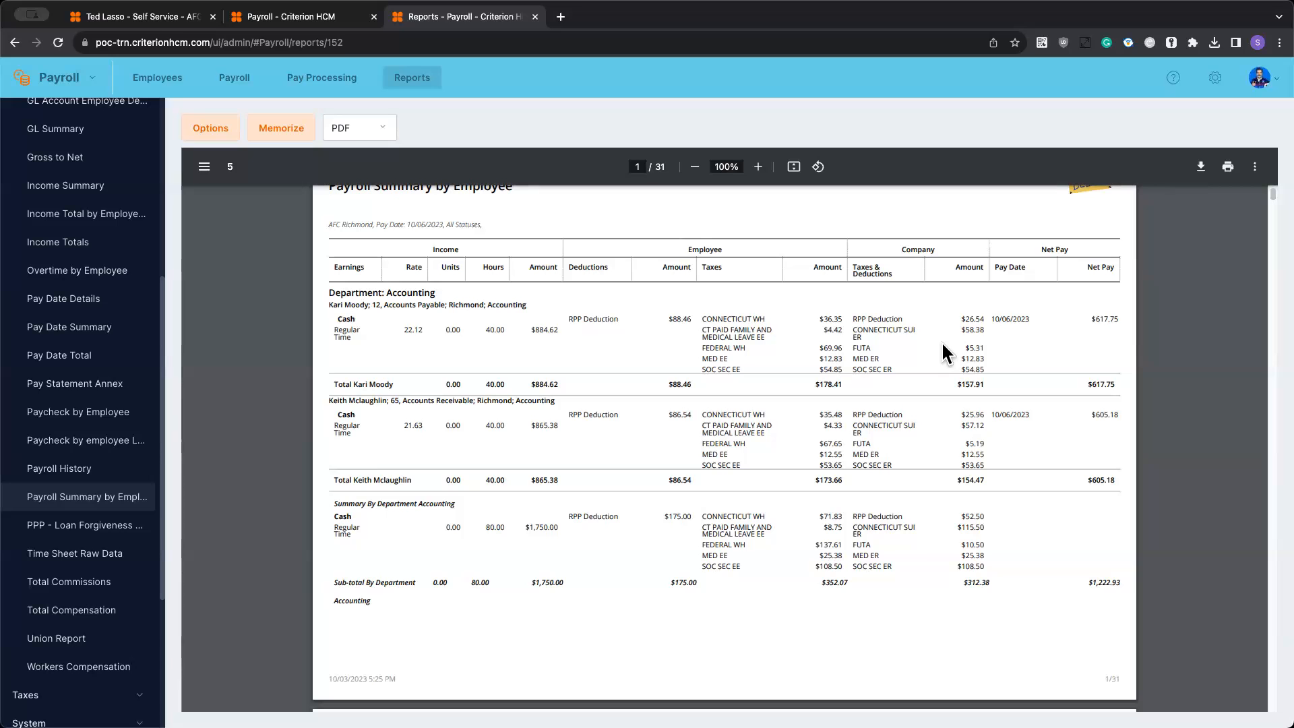
scroll(1071, 384, "down", 10)
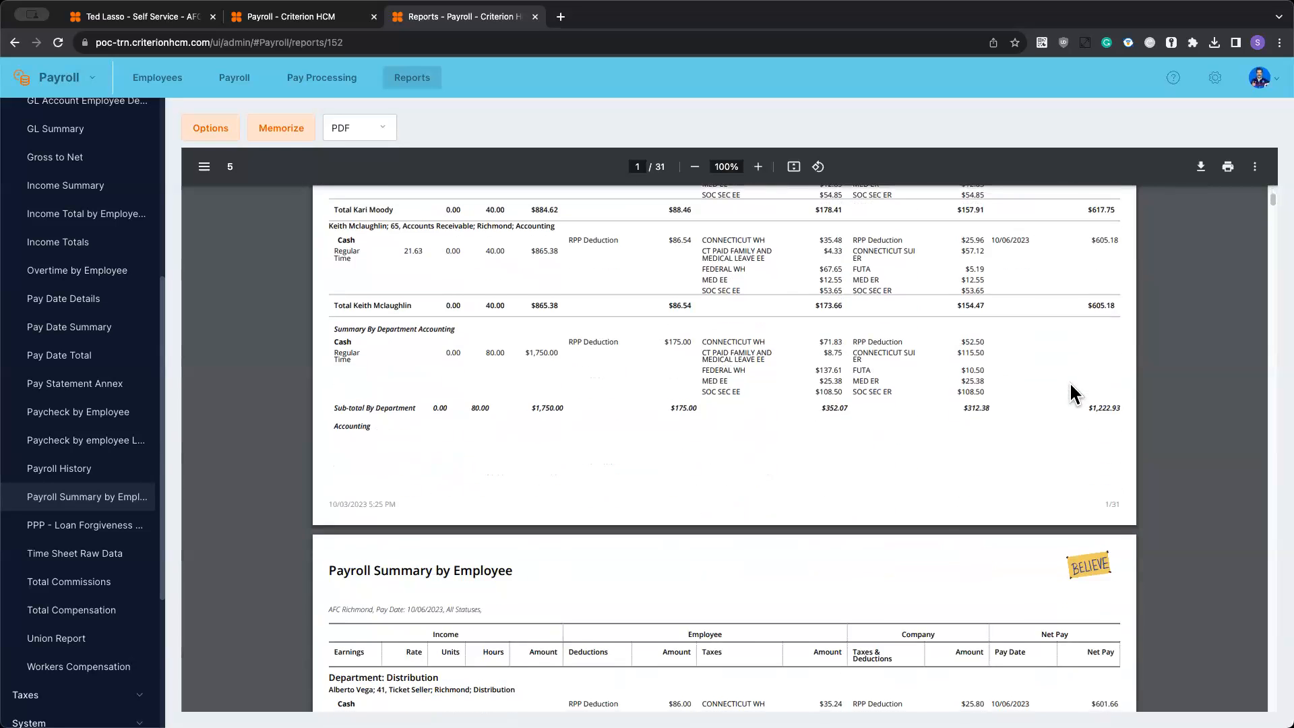
scroll(1070, 384, "down", 10)
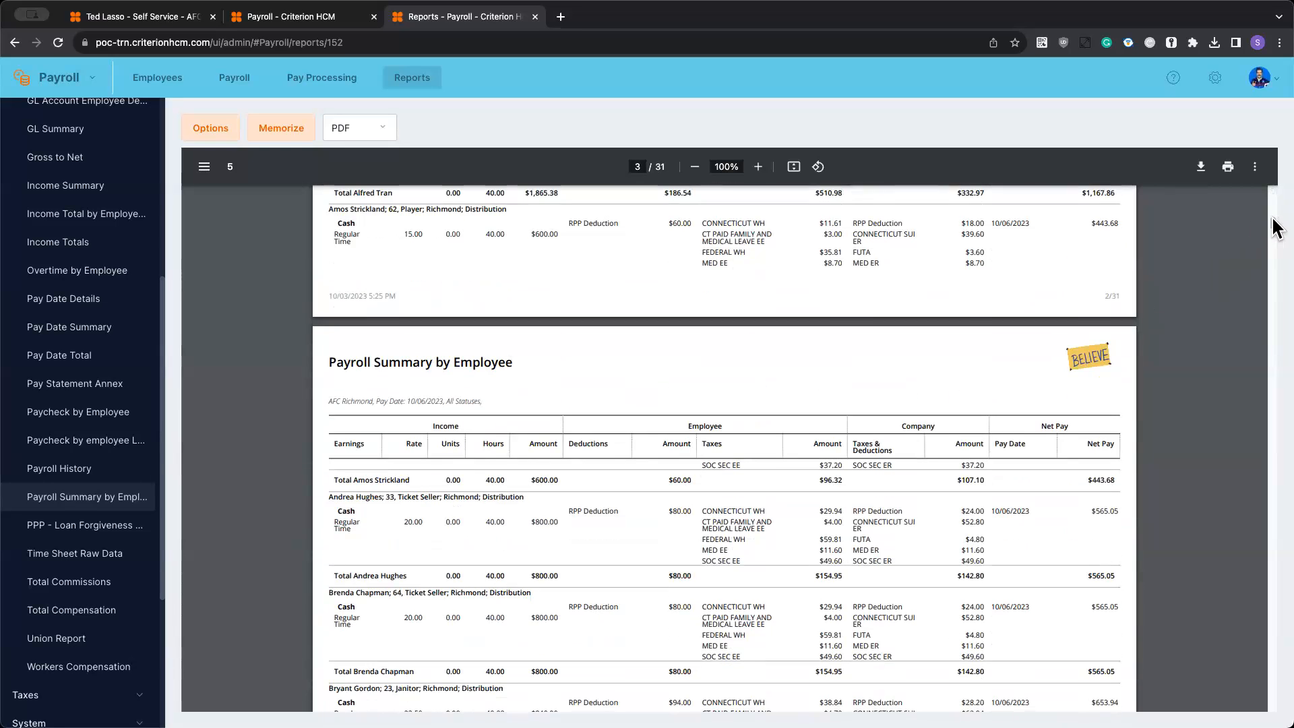
left_click_drag(1273, 227, 1258, 708)
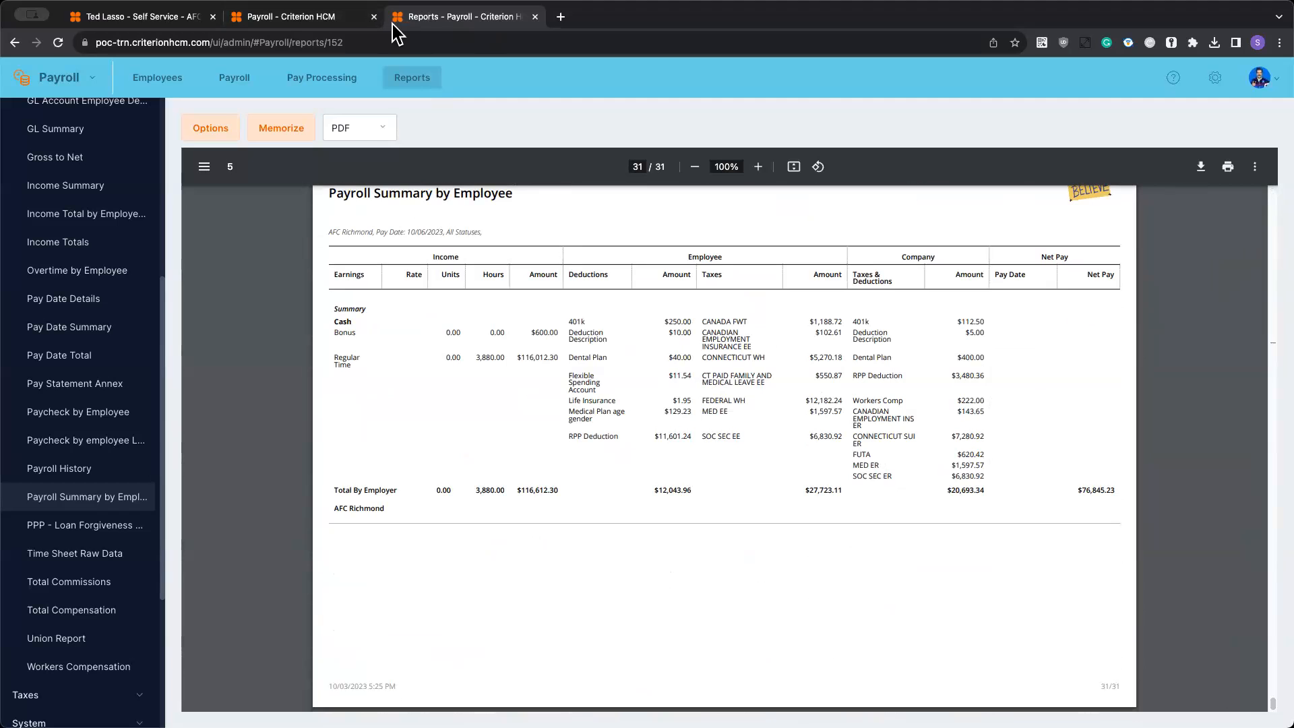
- Compare the batch's payroll entry list with the report, and check the report's options without changing them
left_click(297, 20)
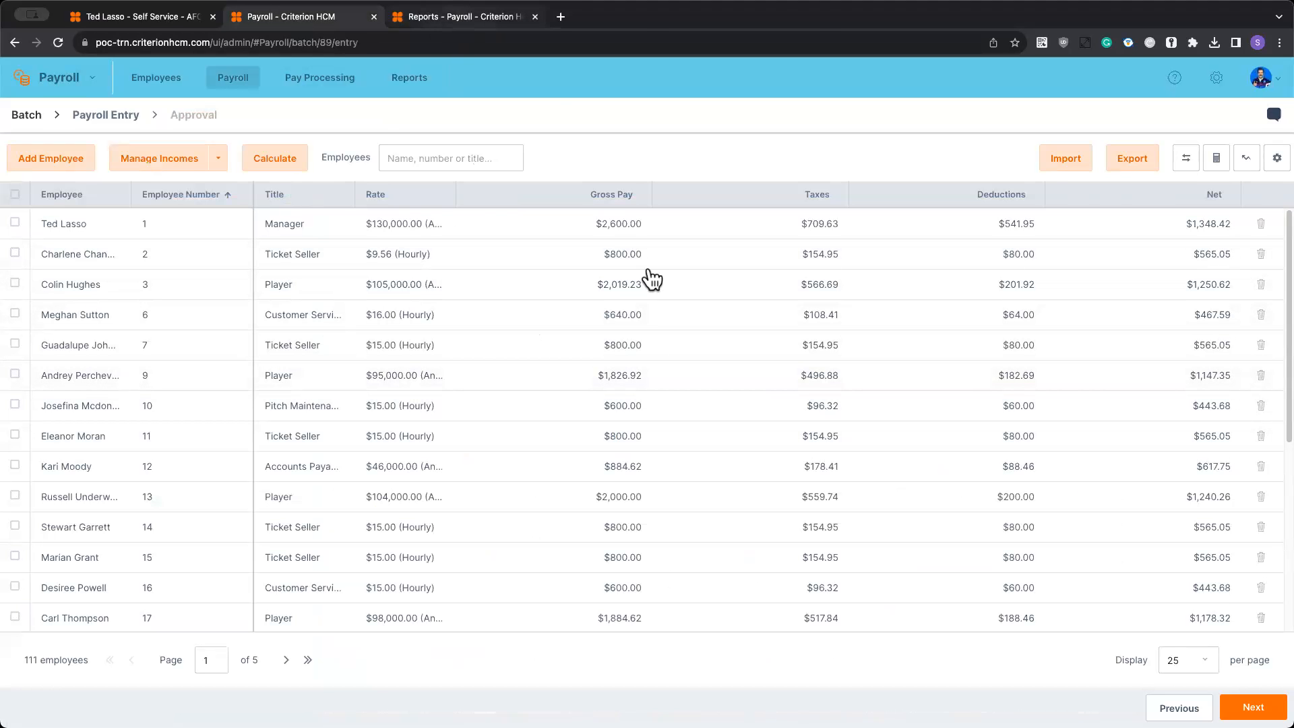
left_click(462, 15)
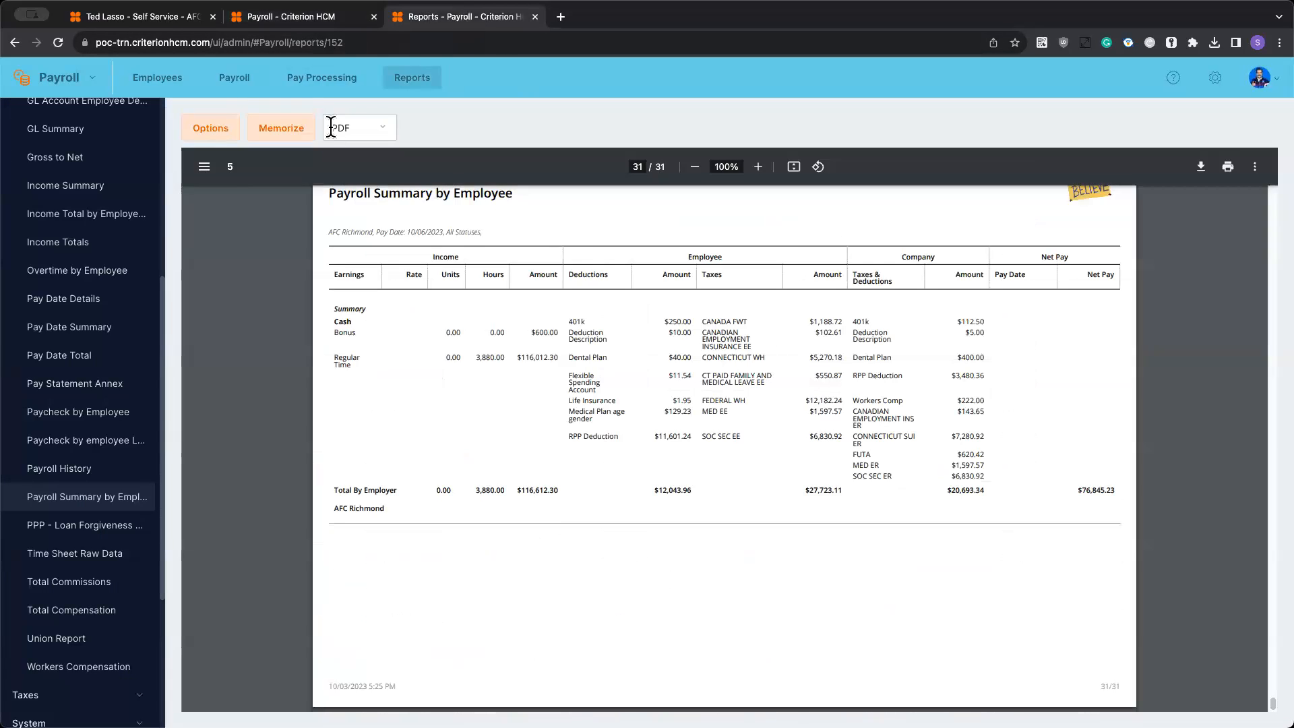
left_click(201, 133)
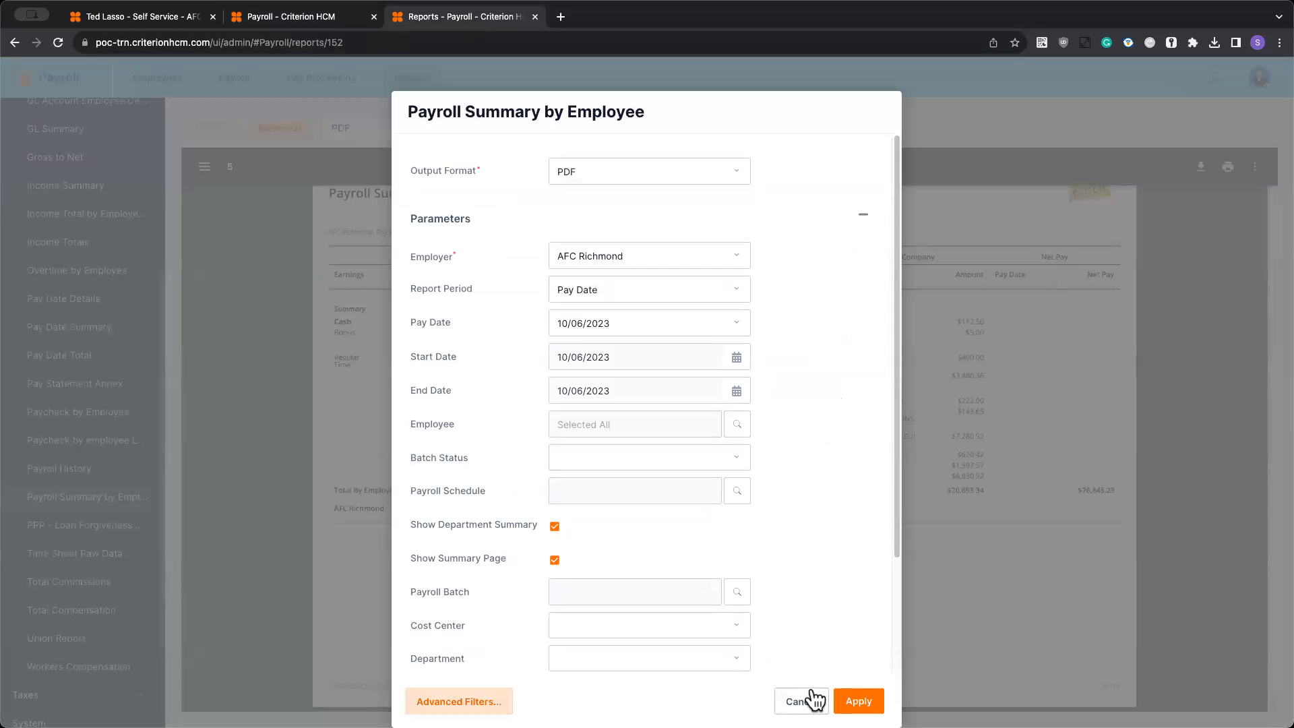
left_click(806, 701)
left_click(289, 23)
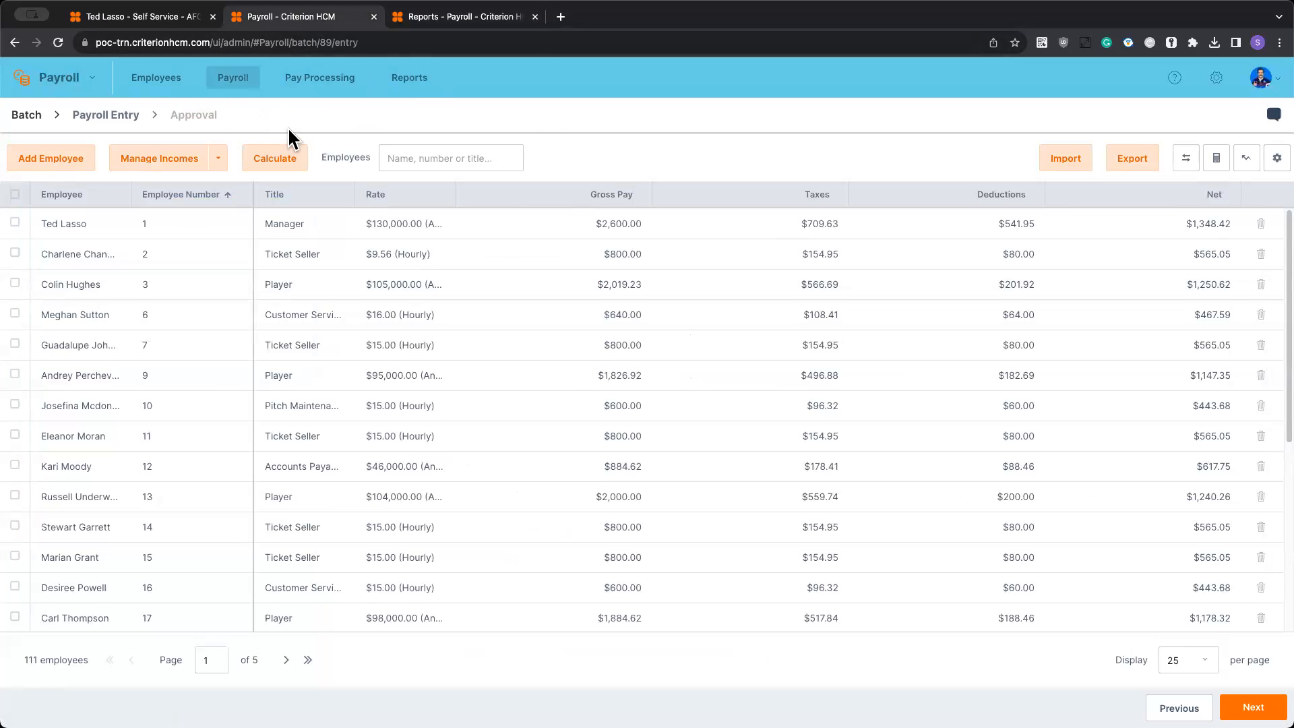
left_click(443, 16)
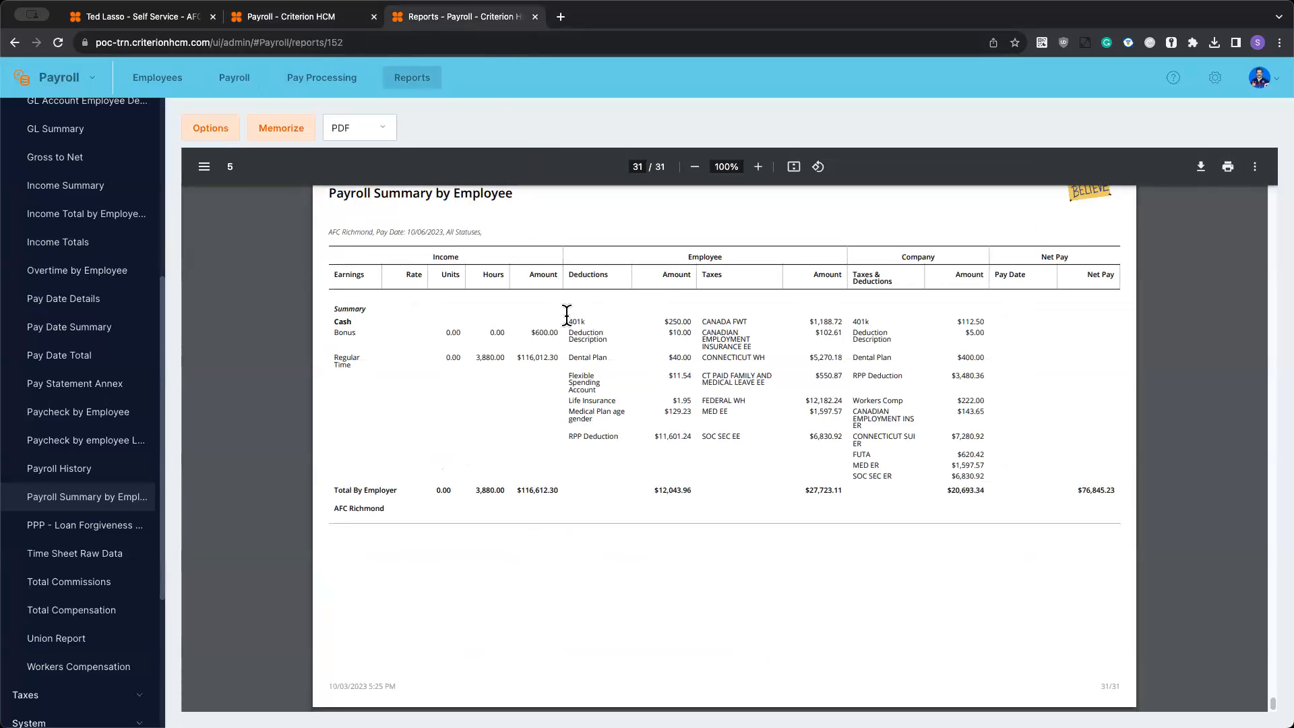
- Open the payroll entry list of the pending Pay Date 10/6/23 batch in place of the report
left_click(233, 79)
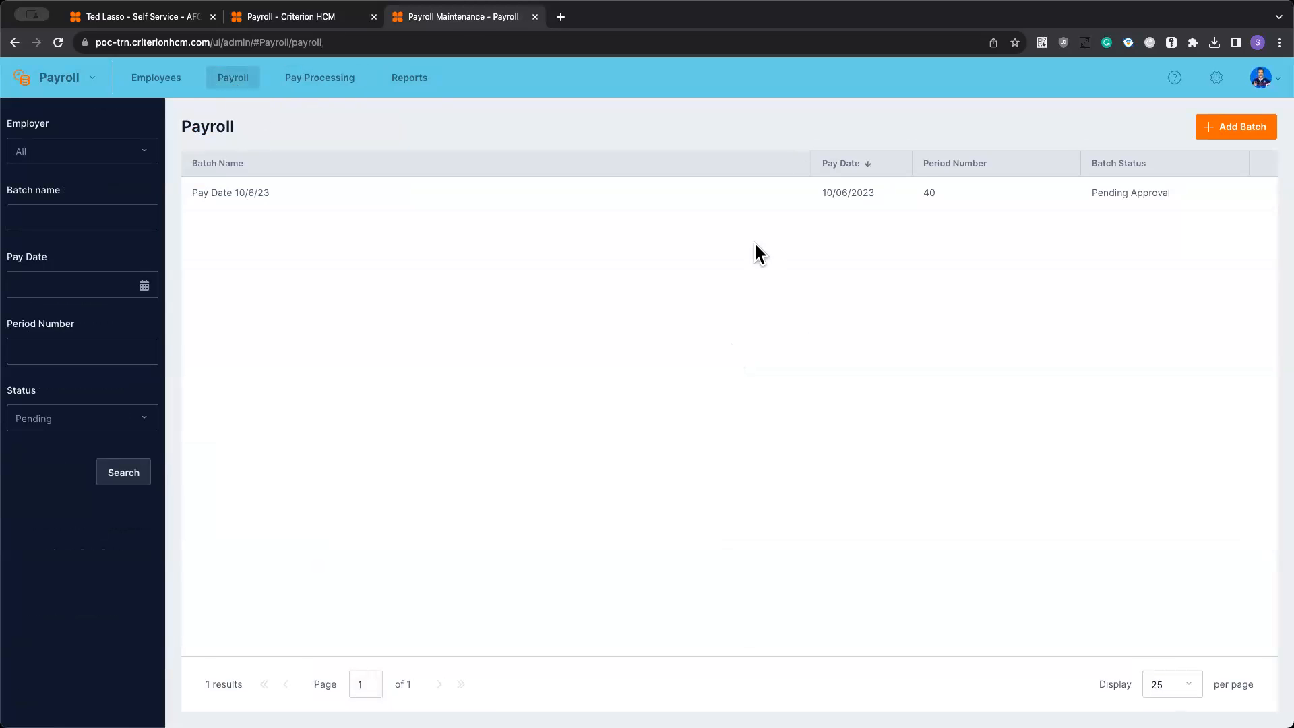
left_click(433, 195)
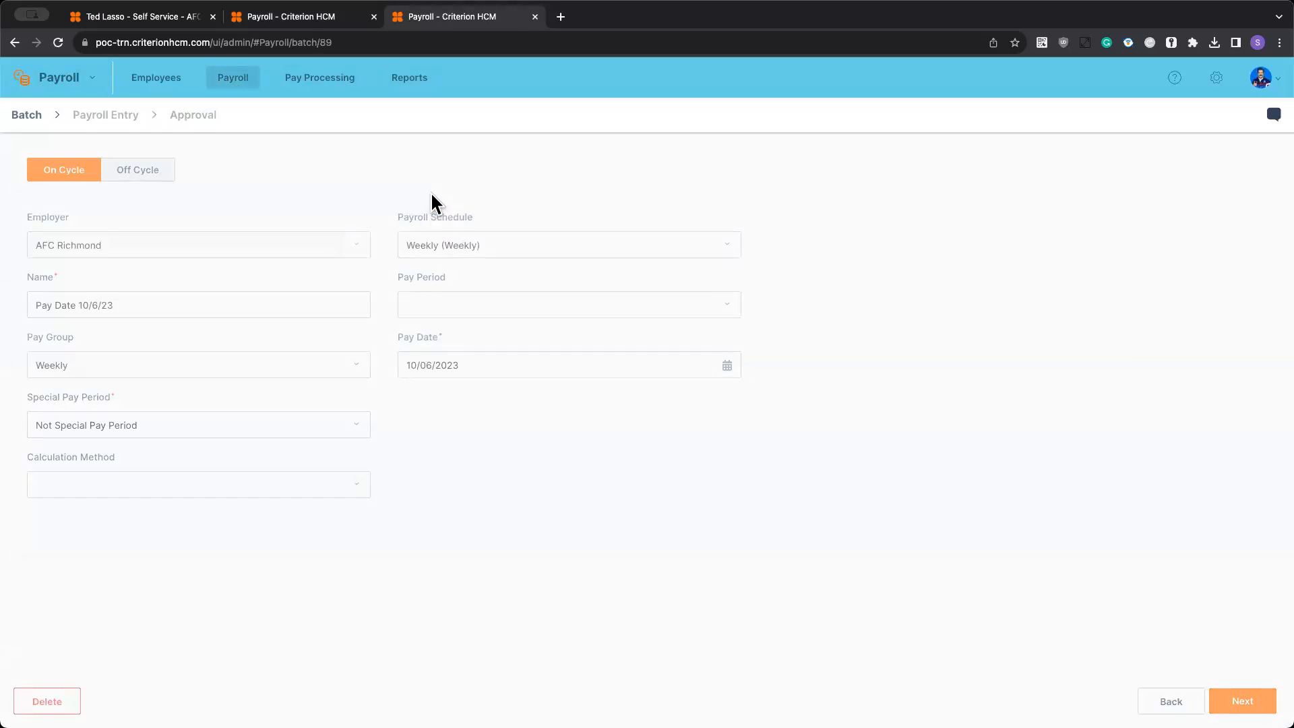
left_click(1240, 701)
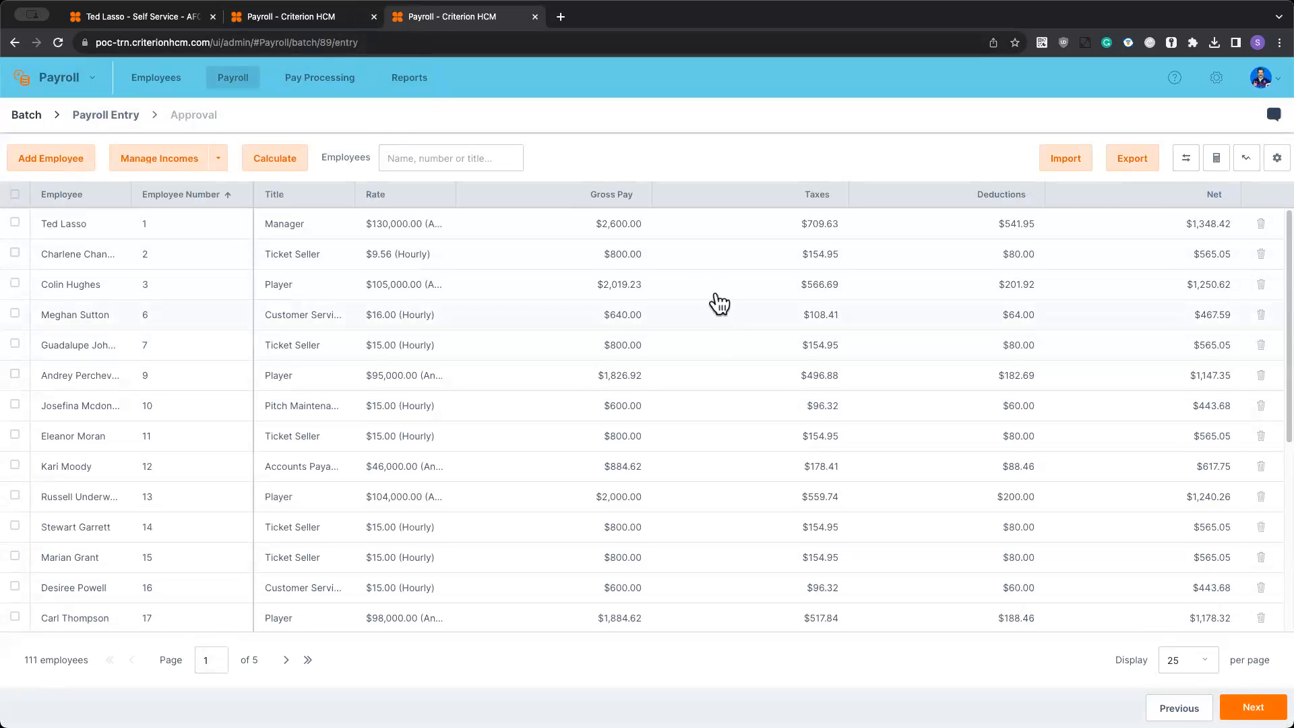
- Raise the first-listed Manager's Bonus income by $100, save the entry, and recalculate the batch
left_click(644, 229)
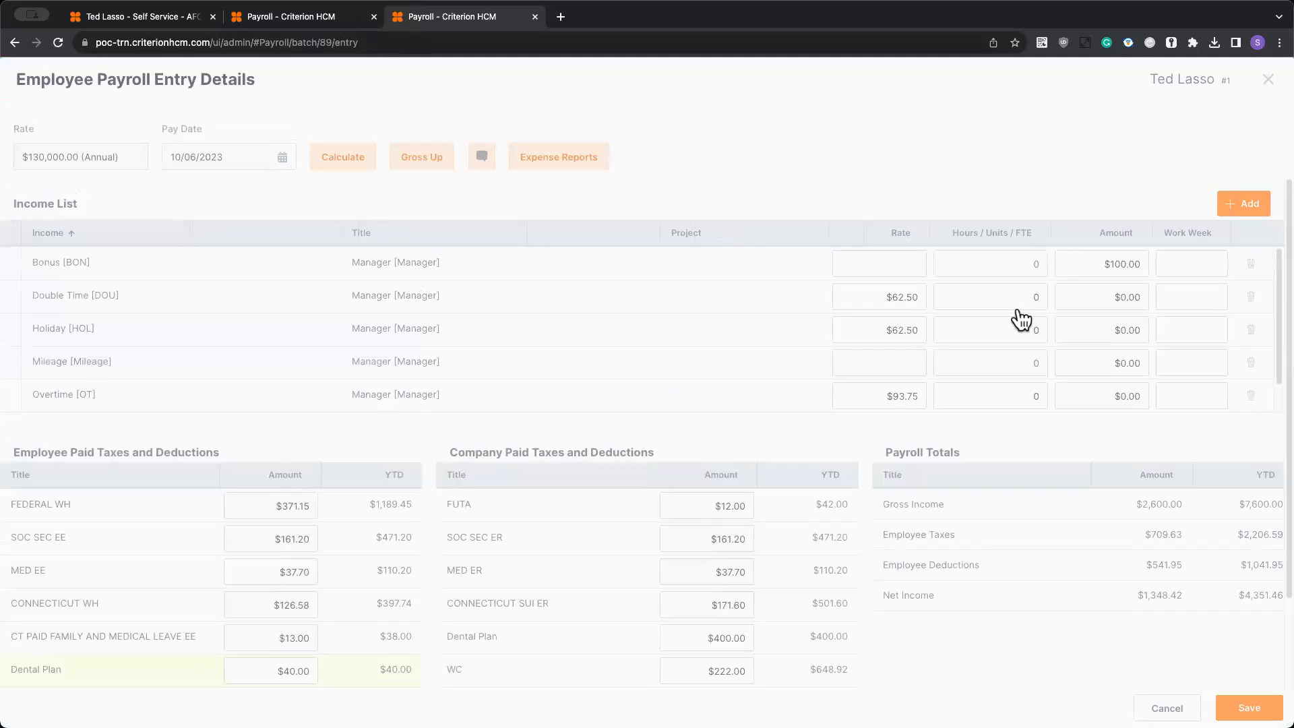
left_click(1106, 265)
type("250")
left_click(1249, 707)
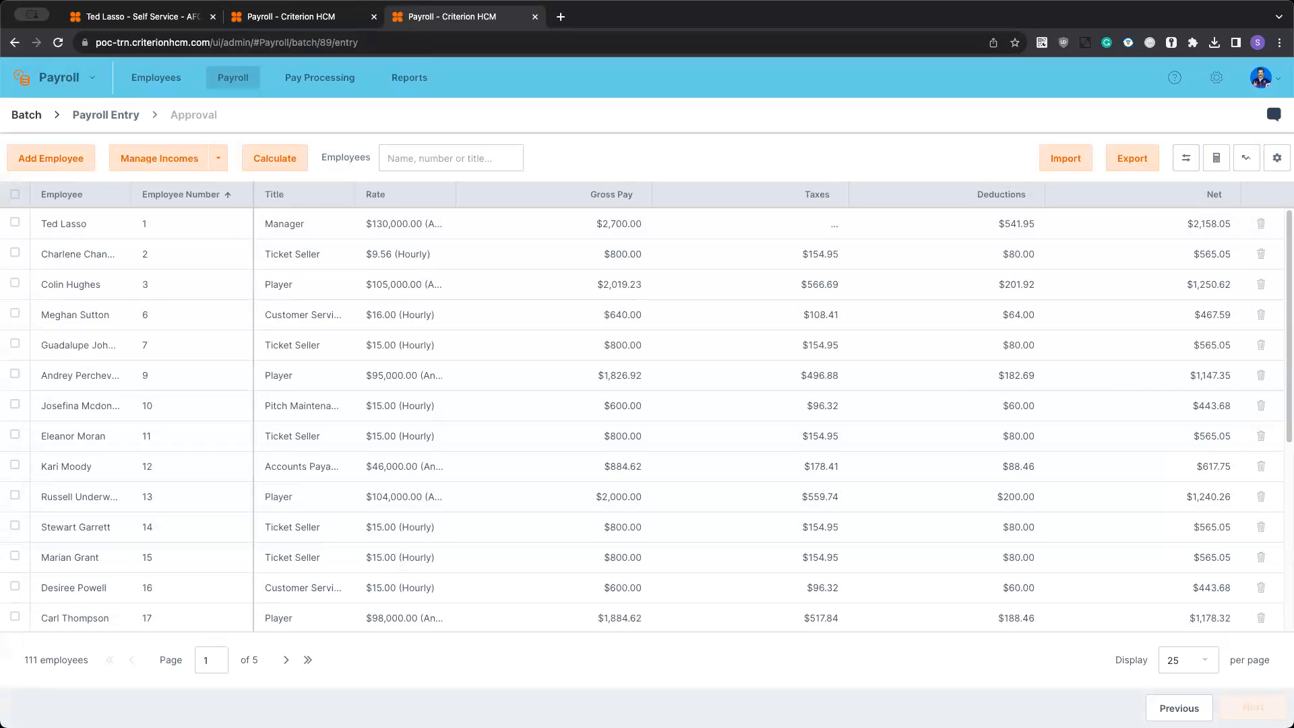
left_click(270, 157)
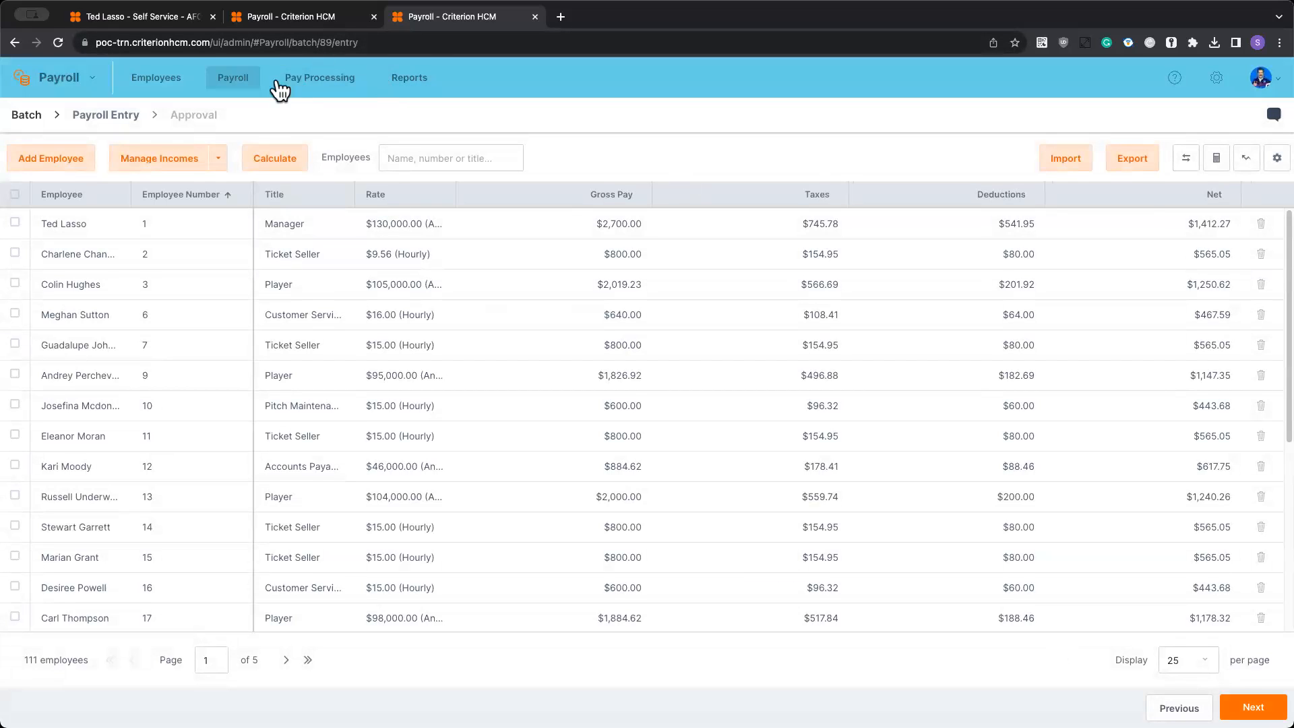
- Open the payroll deductions of the first employee in the employee list
left_click(157, 79)
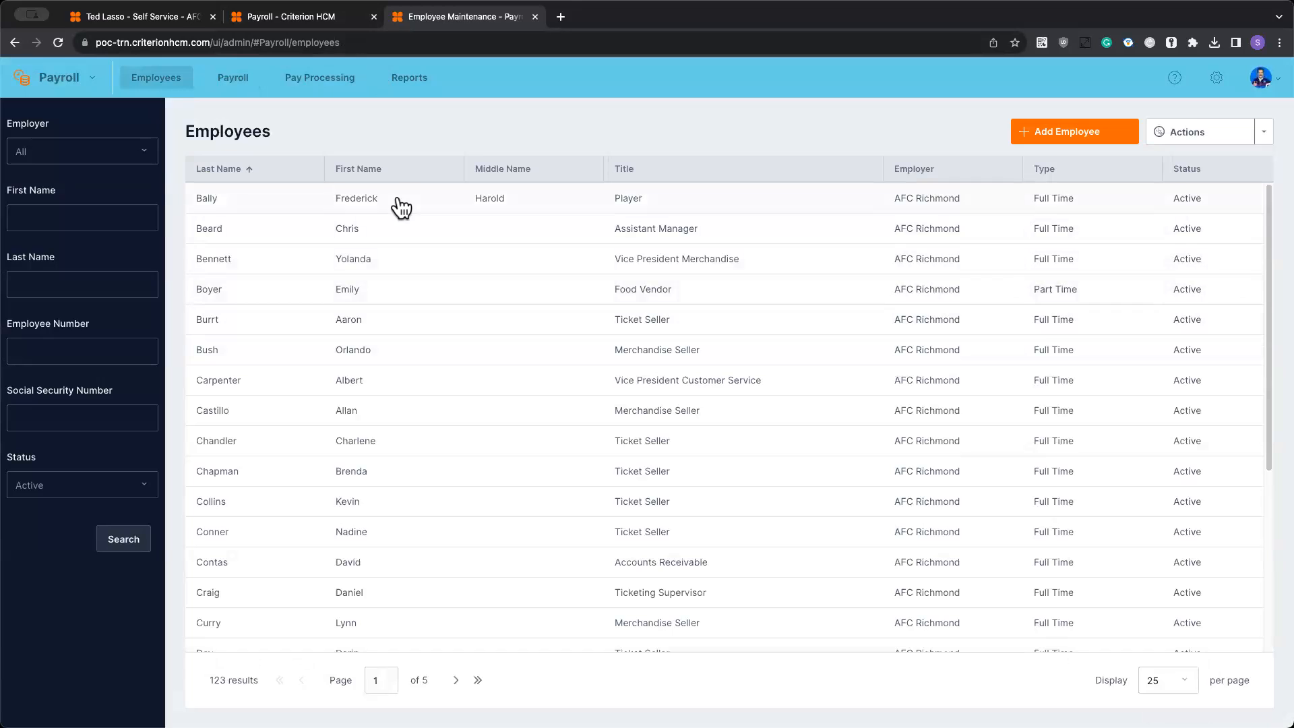
left_click(402, 207)
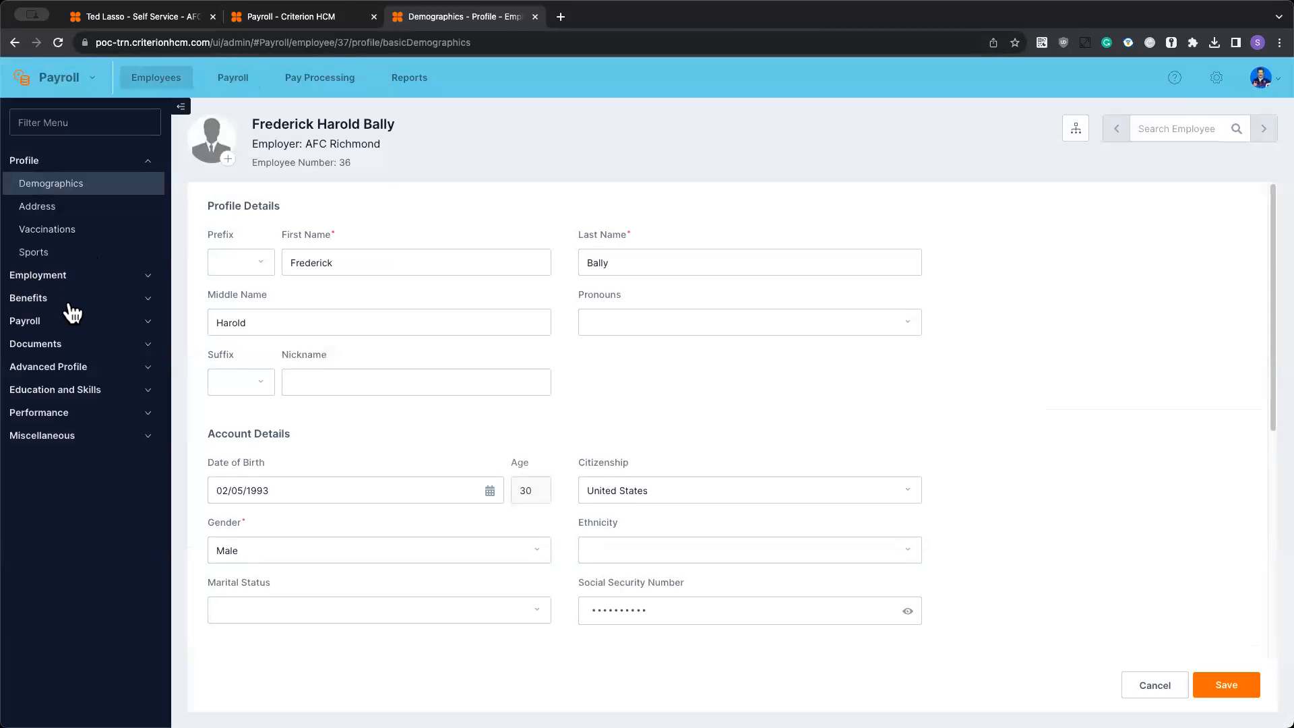
left_click(70, 321)
left_click(67, 368)
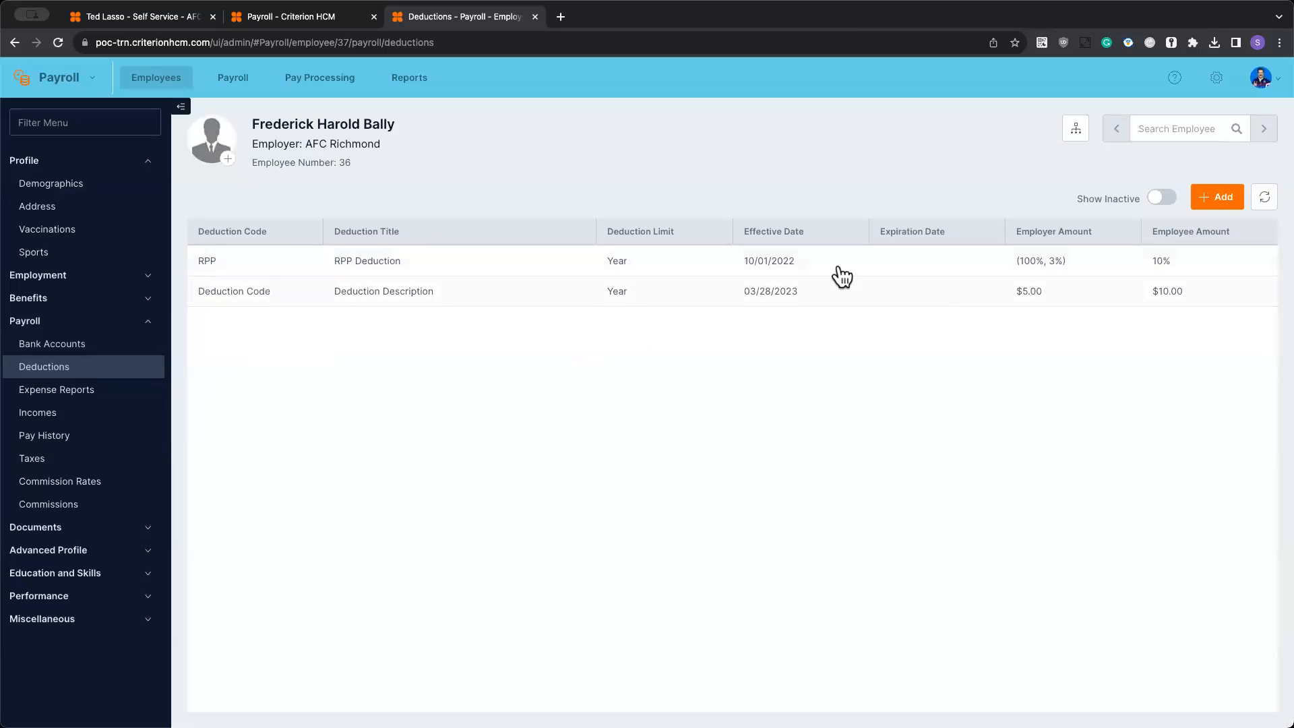
- Add a 401k deduction for the employee, effective 01/01/2023, with a 25% employee contribution, and save it
left_click(1219, 208)
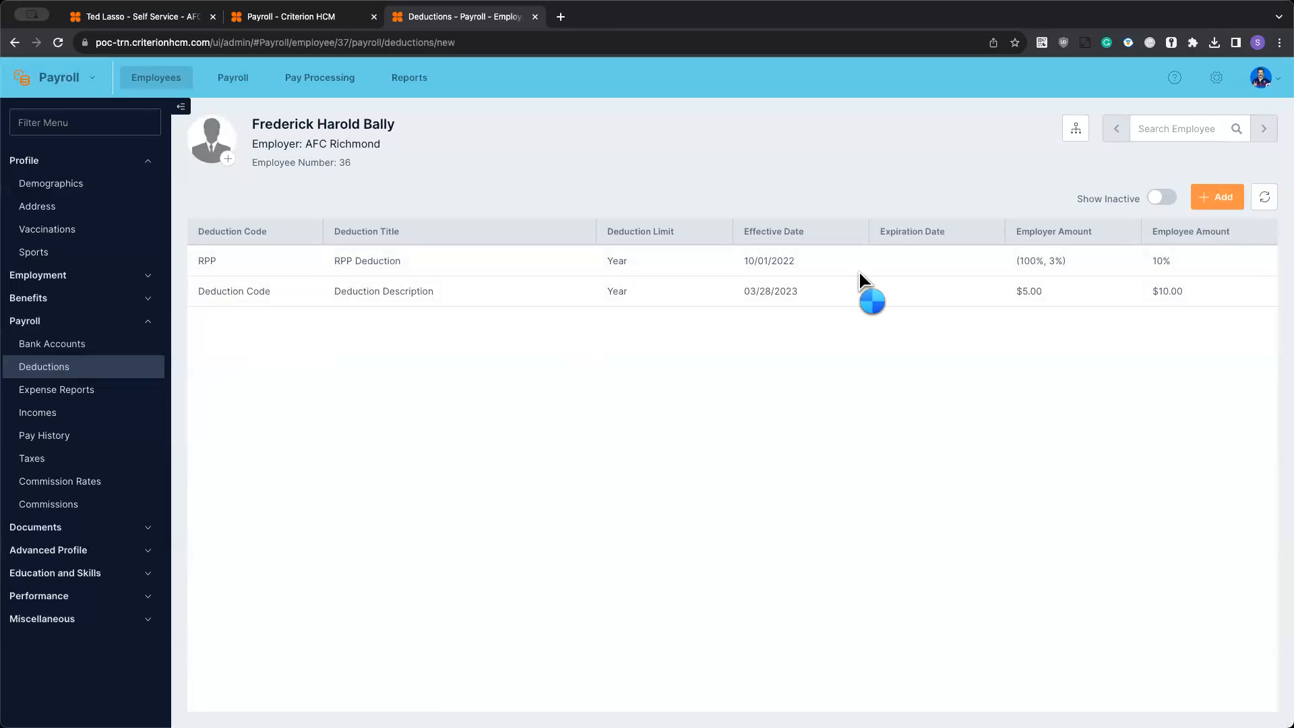
left_click(542, 249)
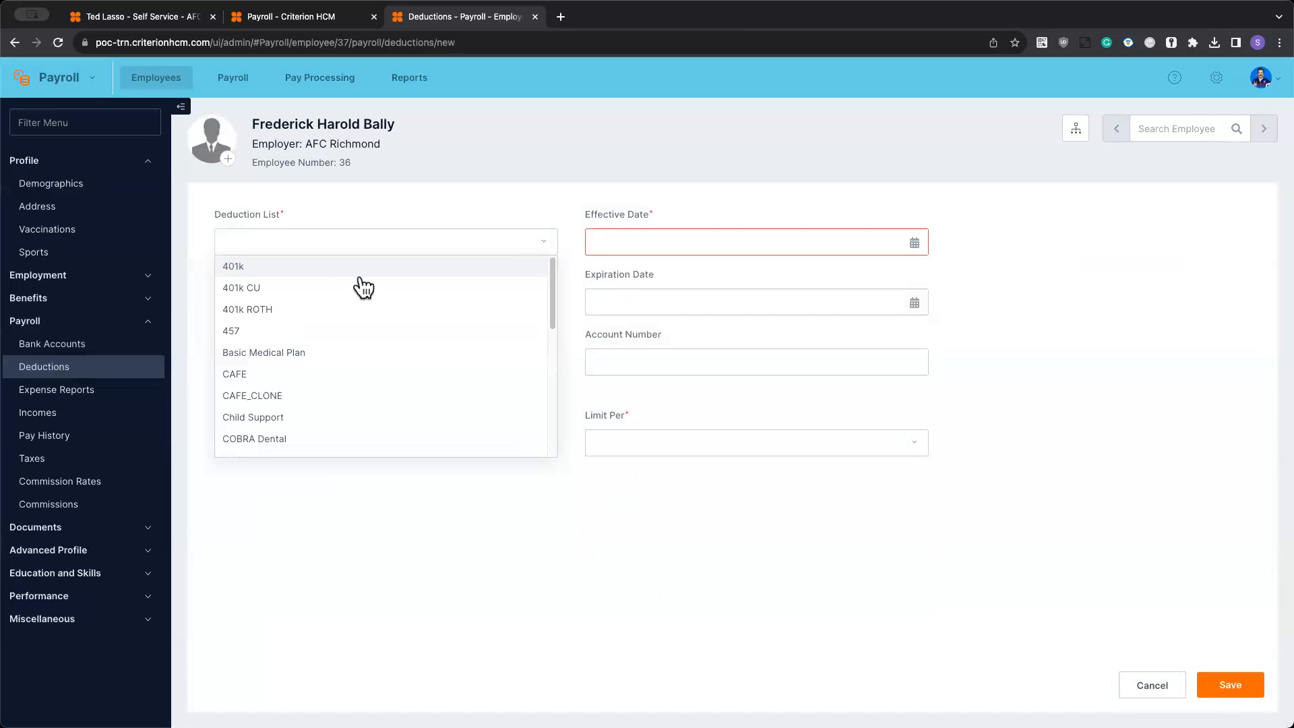
left_click(288, 273)
left_click(700, 246)
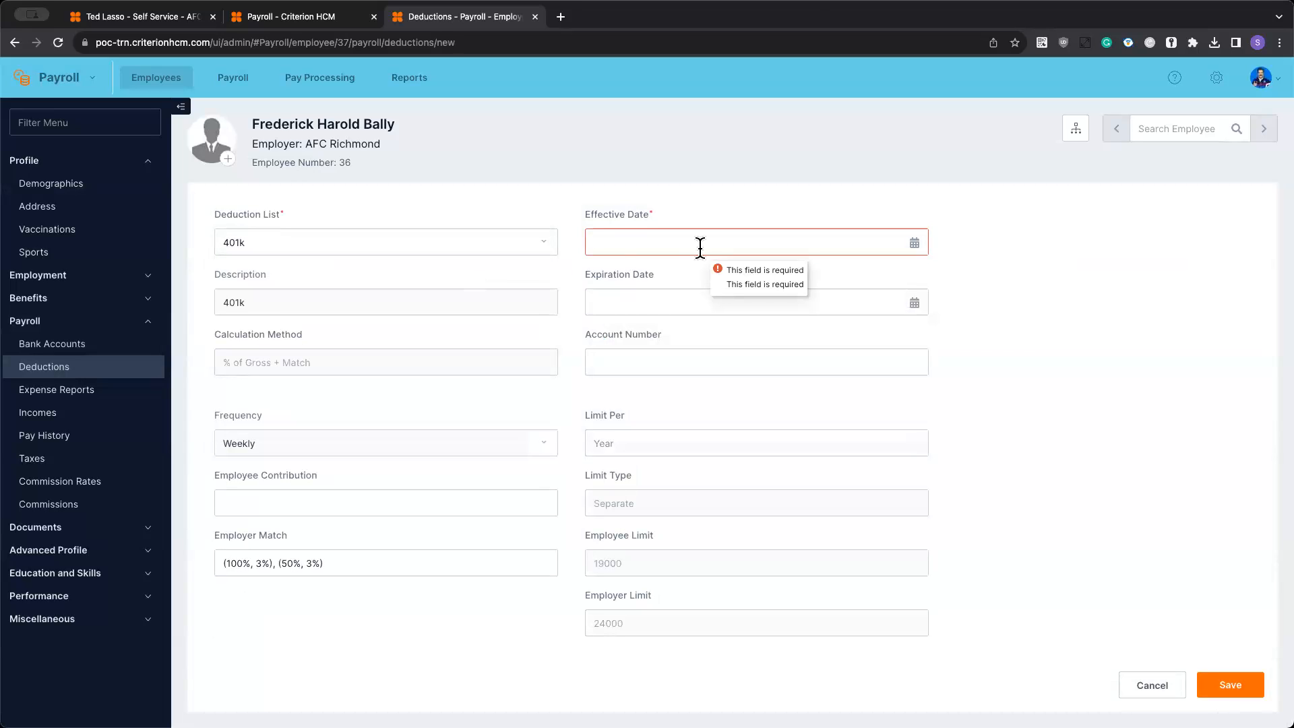
type("1/")
key("Tab")
left_click(294, 502)
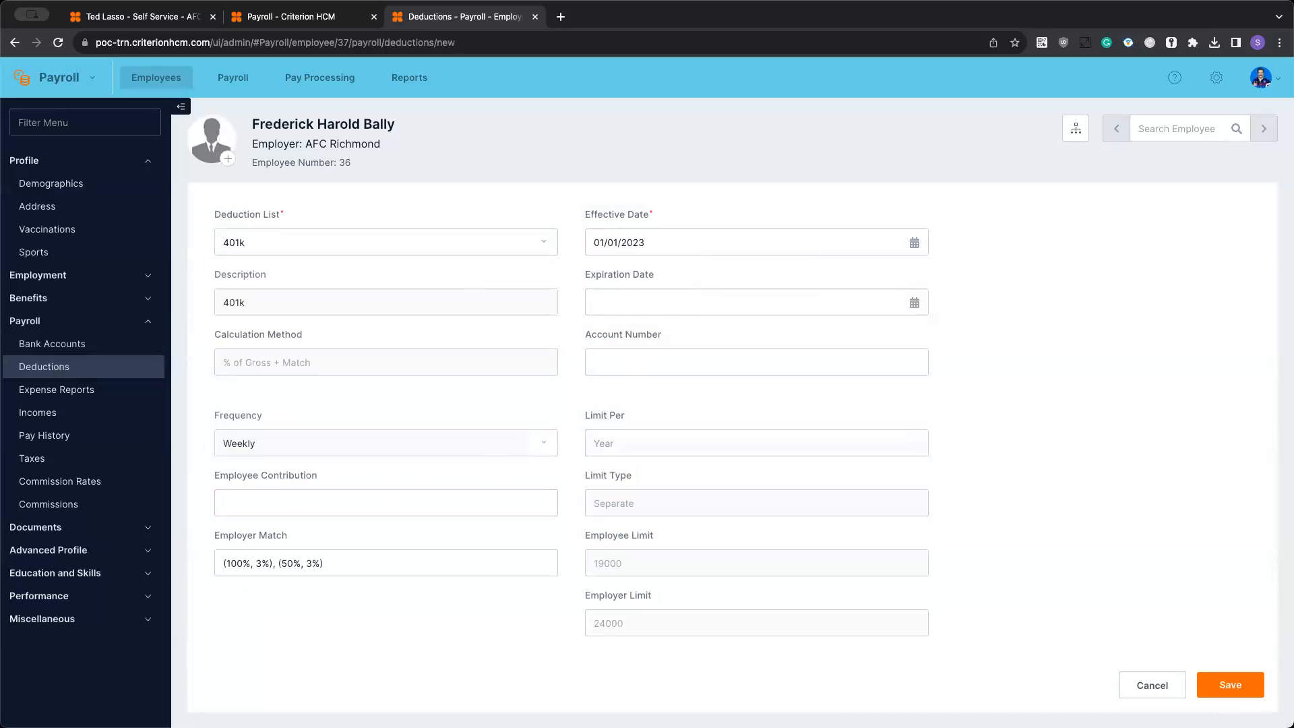
key("Tab")
left_click(1234, 689)
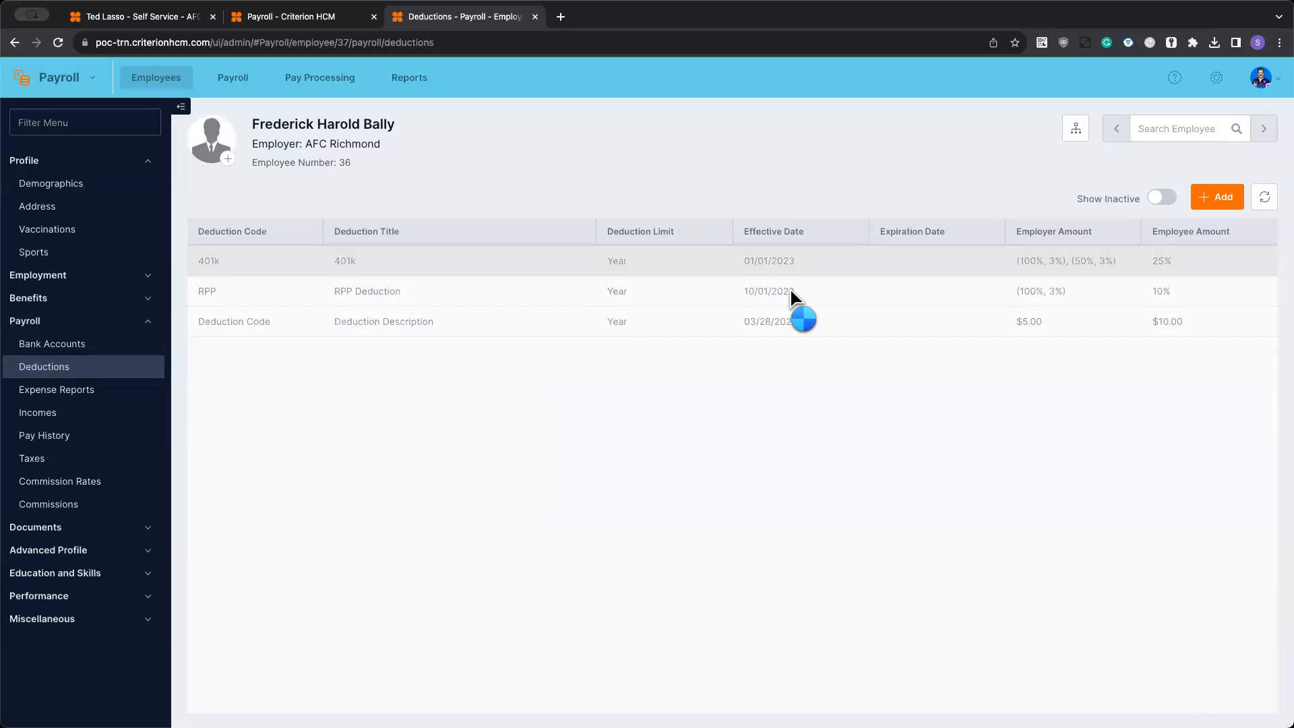
- Recalculate the Pay Date 10/6/23 batch from its payroll entry list and check the employee amounts
left_click(278, 17)
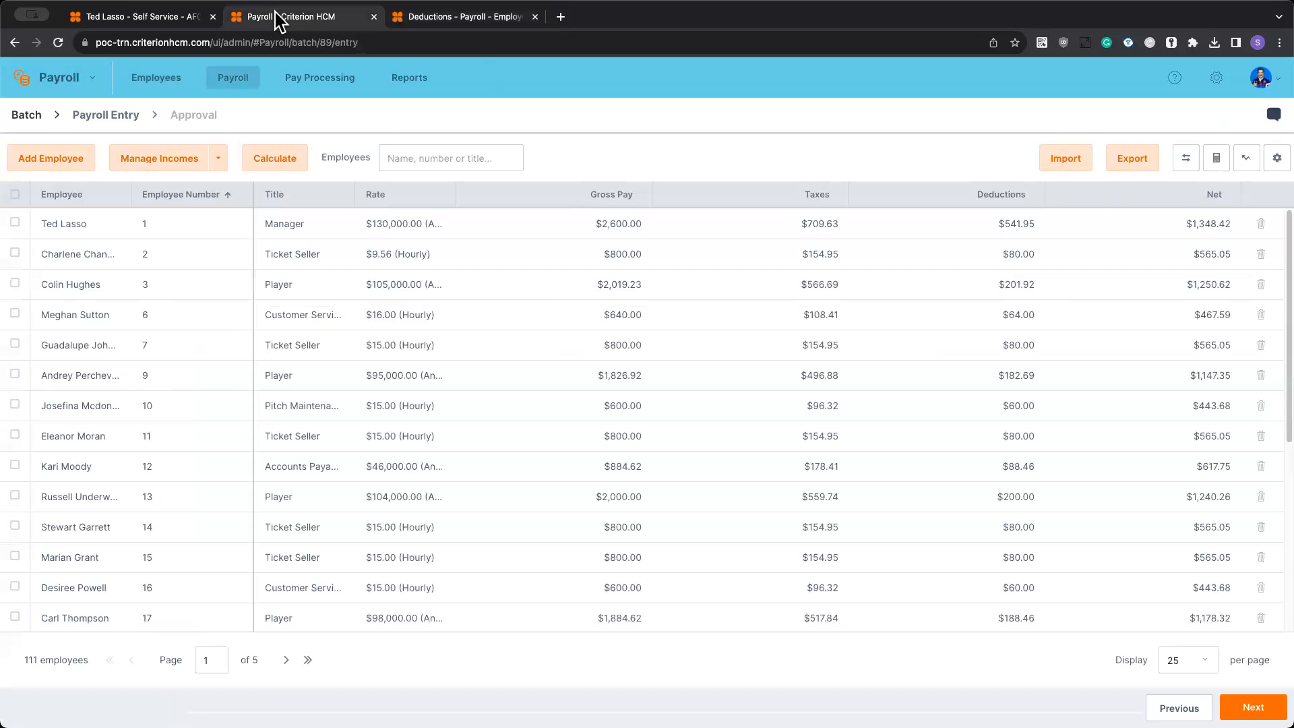
left_click(282, 158)
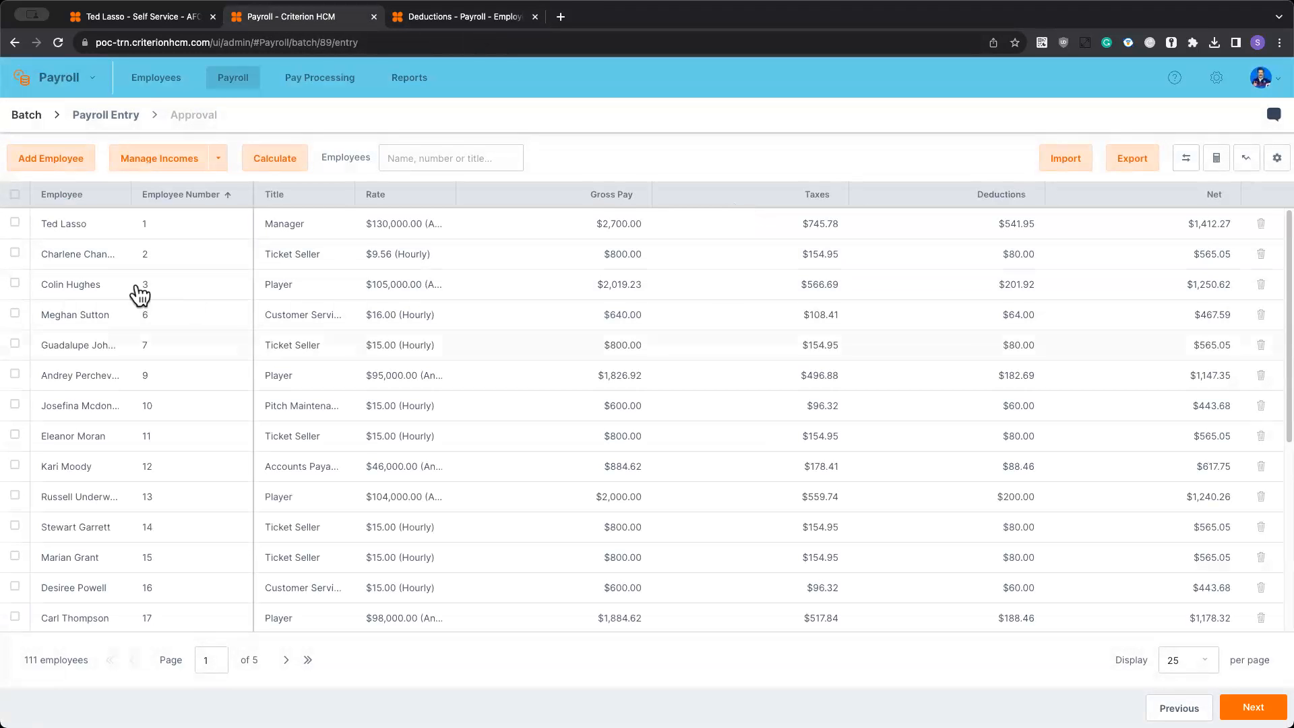
scroll(69, 327, "down", 5)
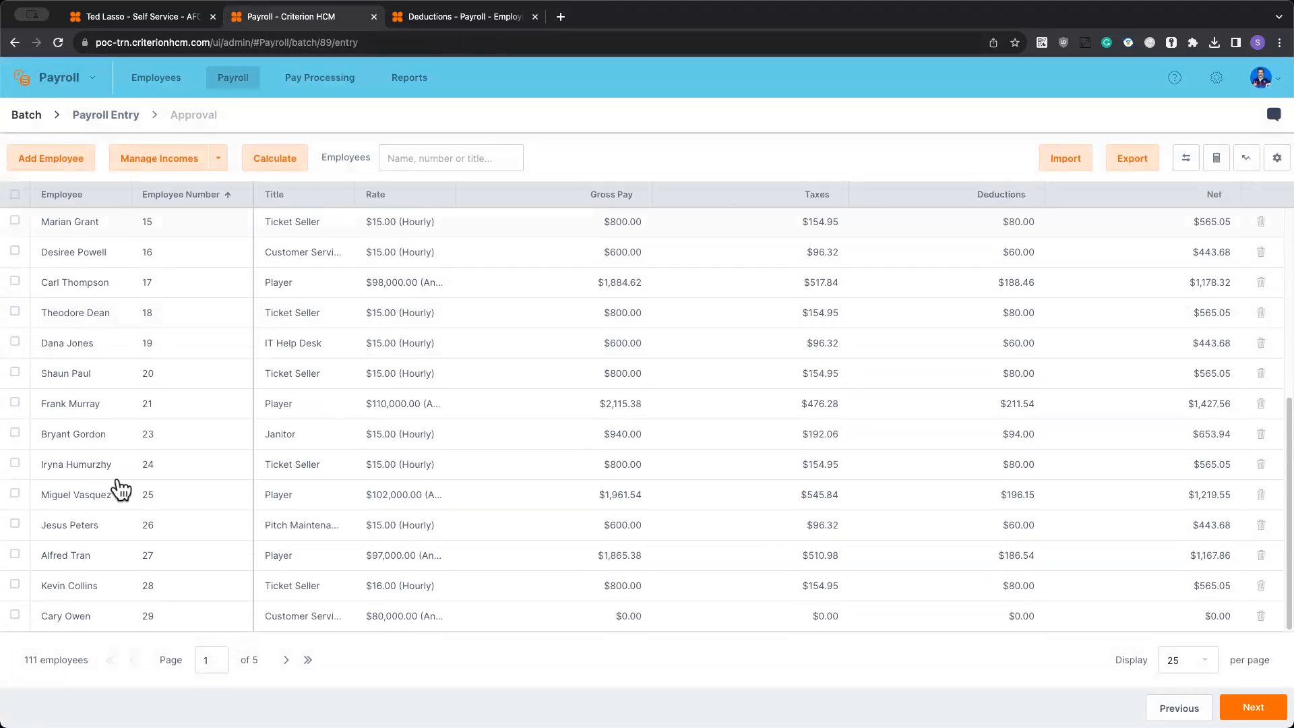
scroll(151, 549, "up", 5)
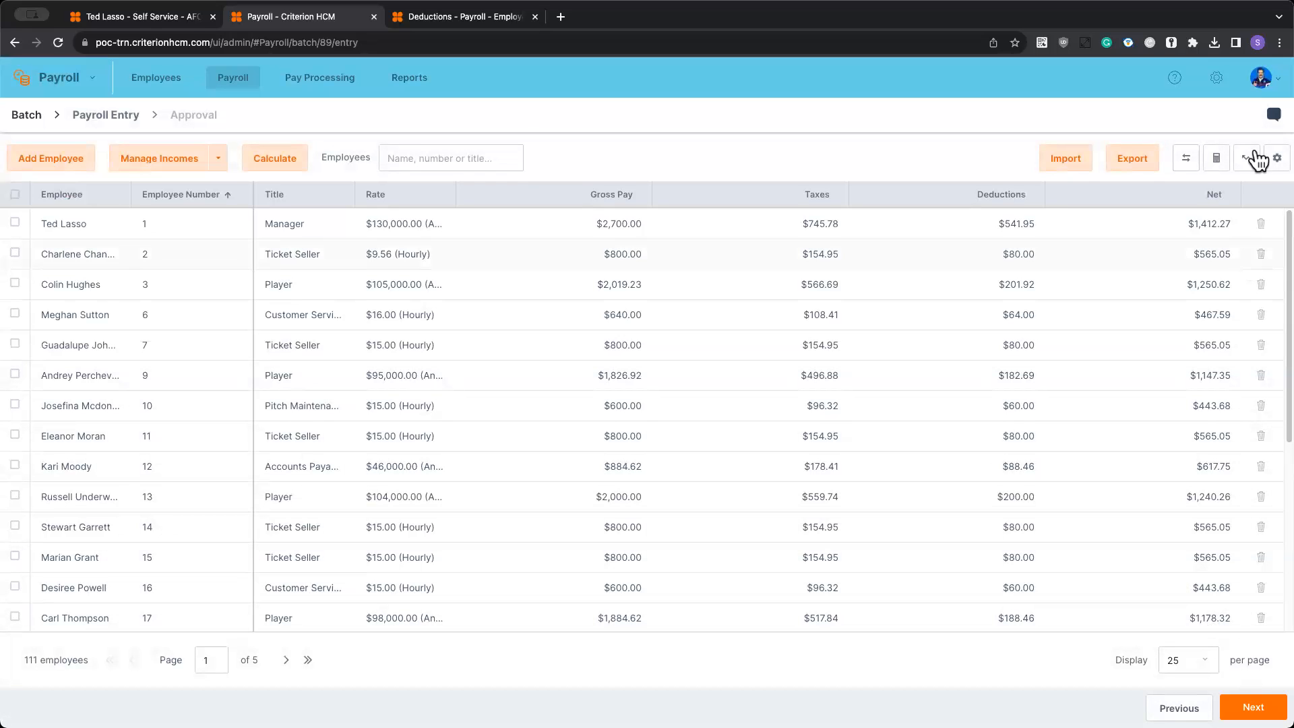
- Generate a comparison of the batch with the 9/29/23 batch, and view the current batch's summary totals
left_click(1187, 166)
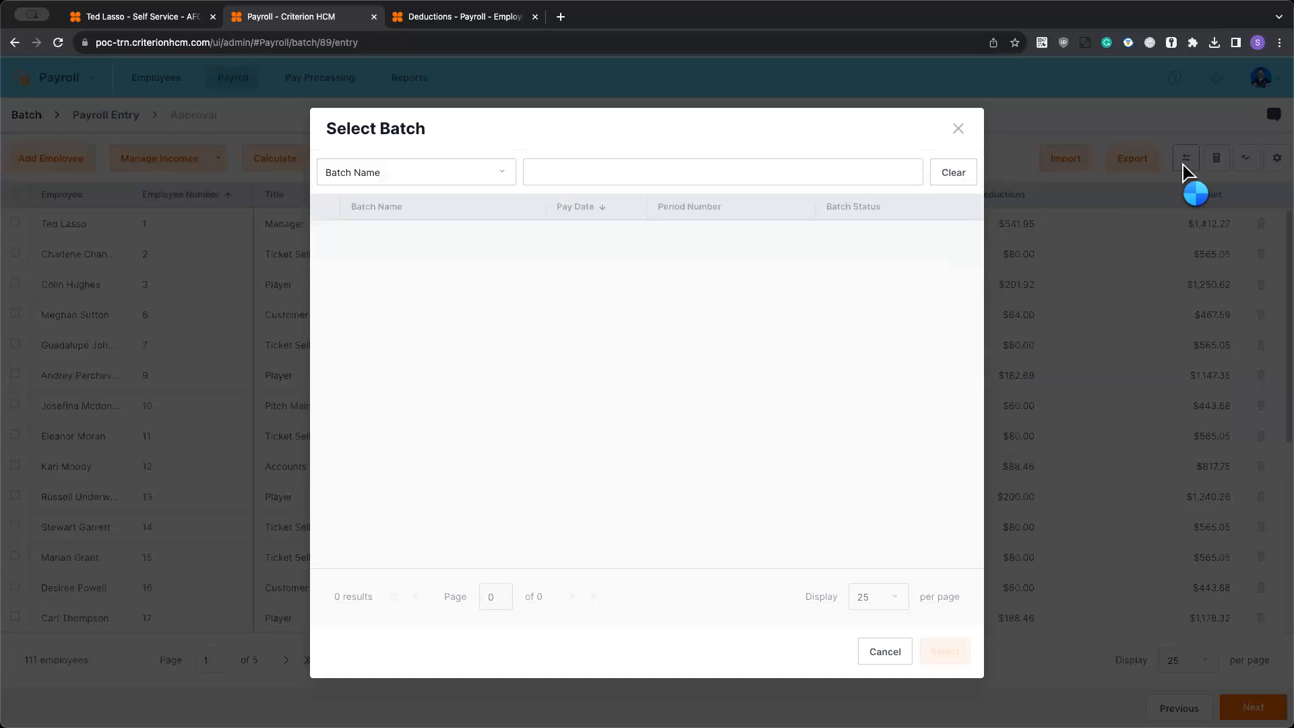
left_click(325, 264)
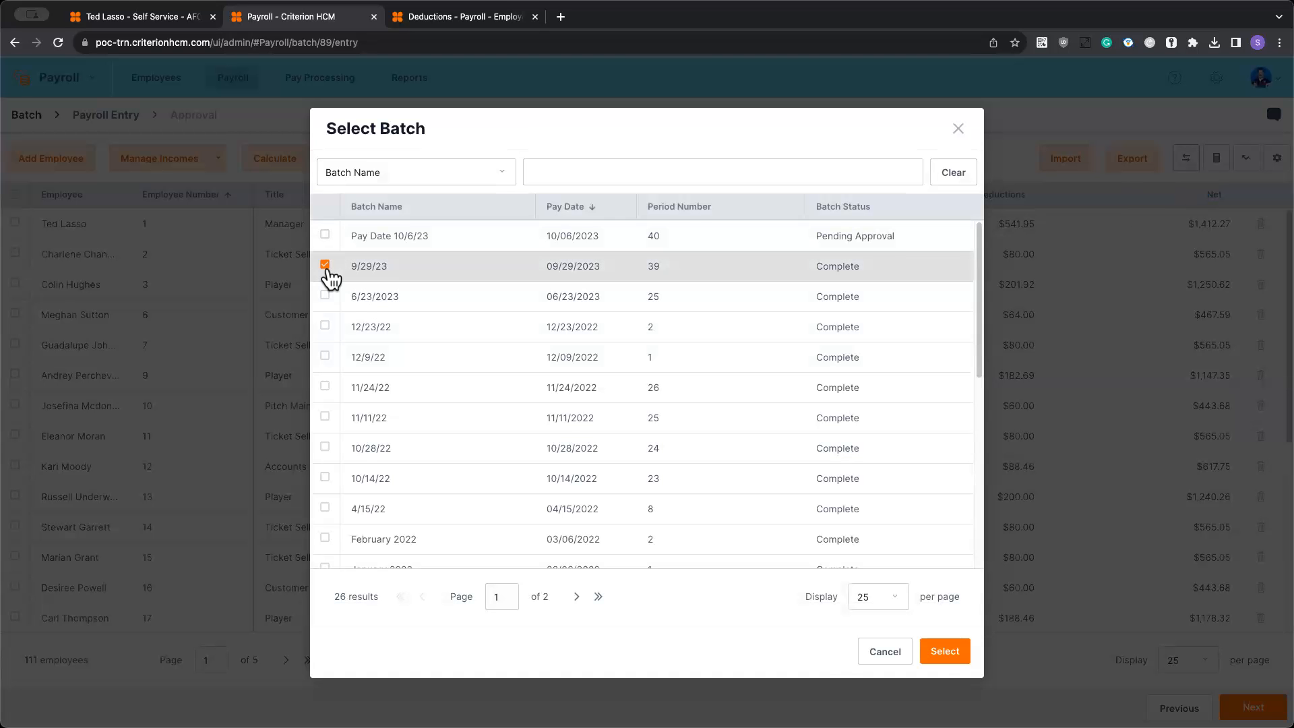
left_click(944, 650)
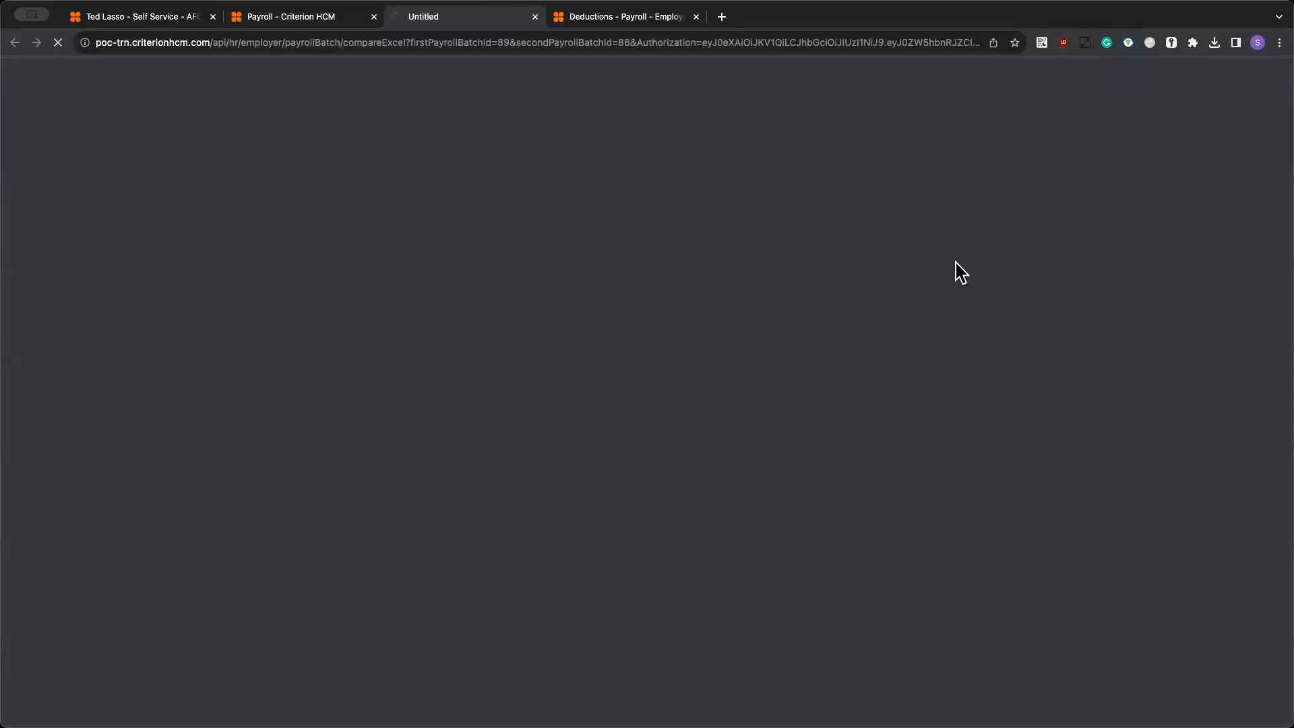
left_click(322, 20)
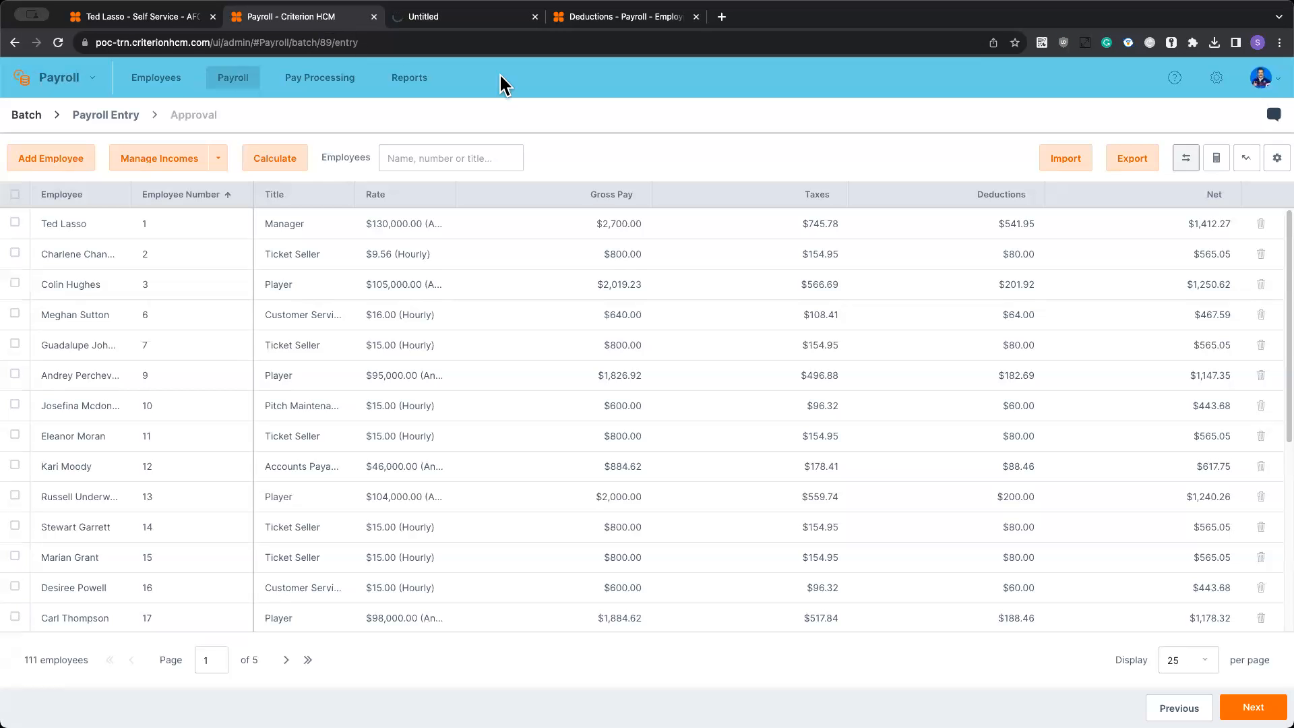
left_click(1216, 162)
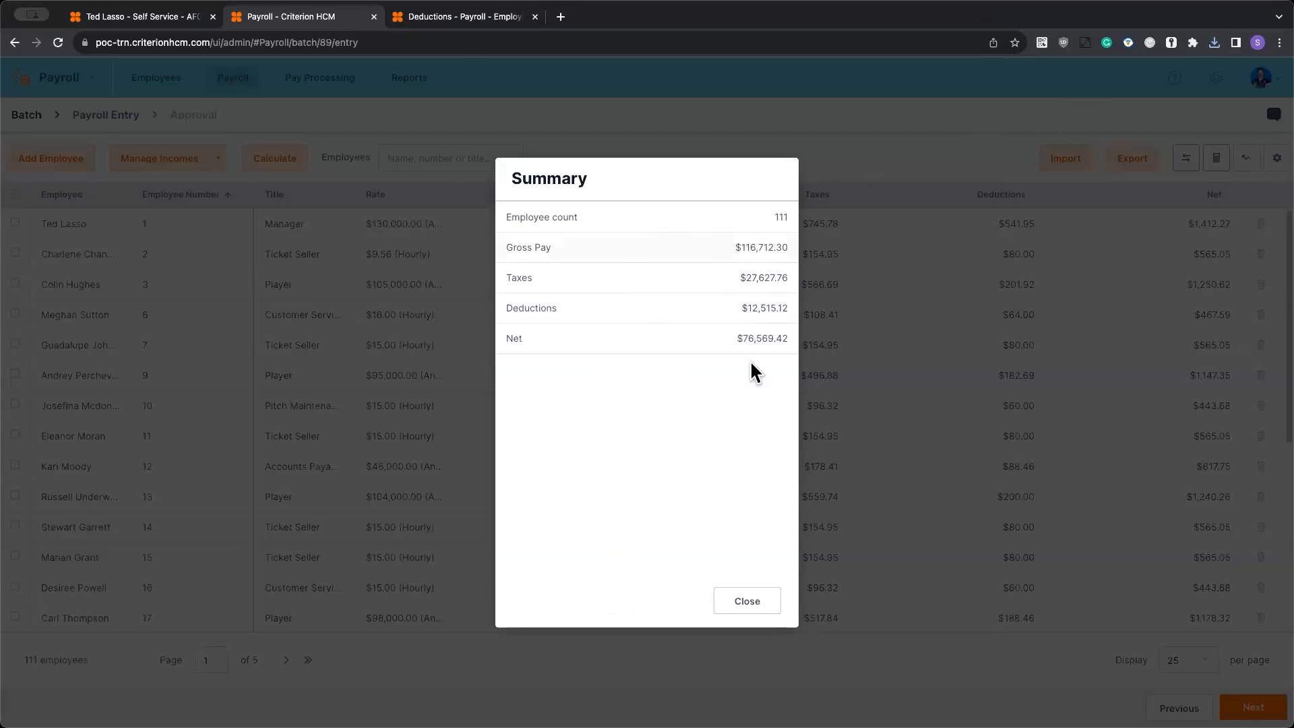
left_click(747, 601)
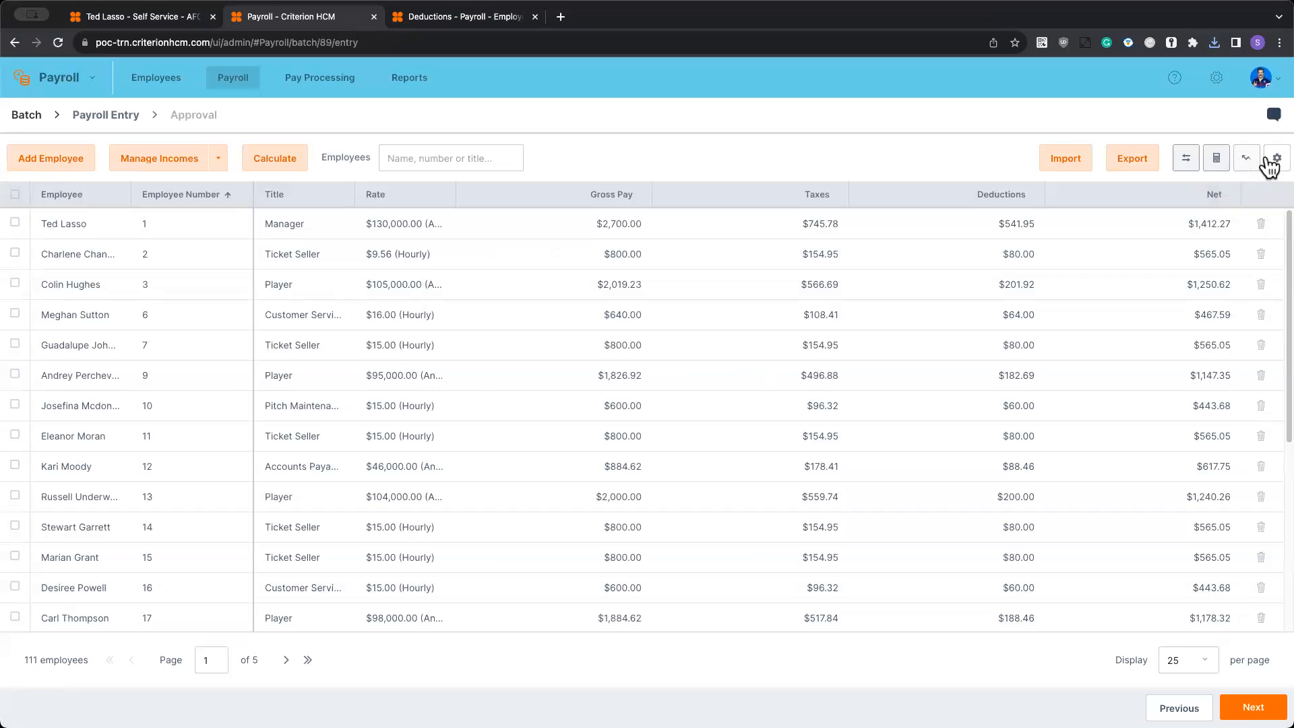
- Hide the Title column in the payroll entry list
left_click(643, 195)
mouse_move(706, 293)
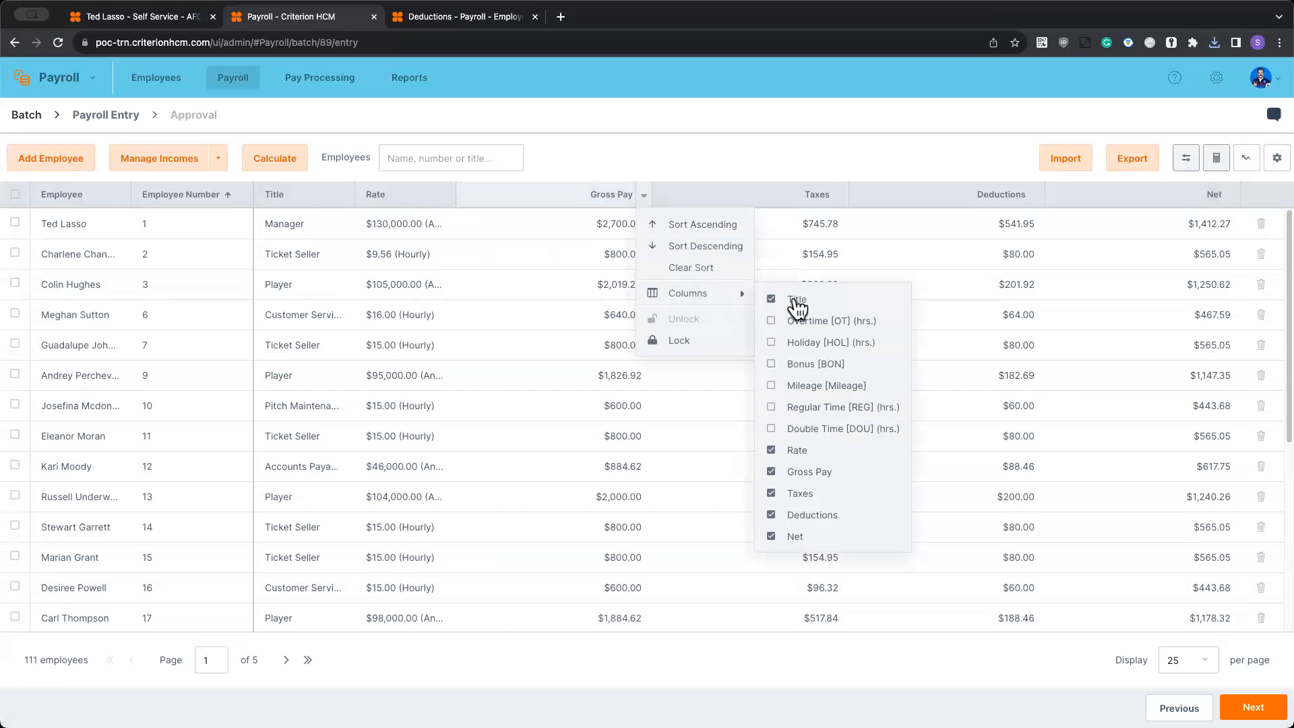
left_click(797, 301)
left_click(1273, 160)
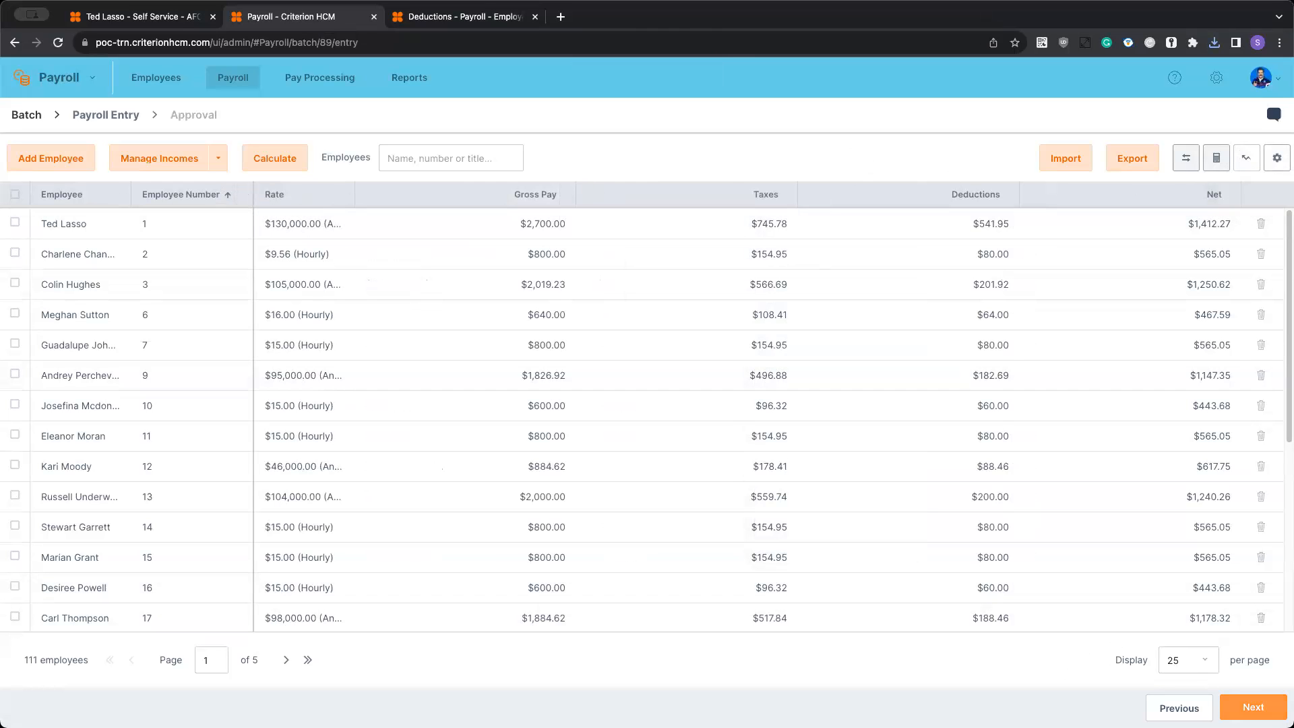
- Review the batch summary from incomes through employer deductions at the approval stage, and approve the batch
left_click(1253, 707)
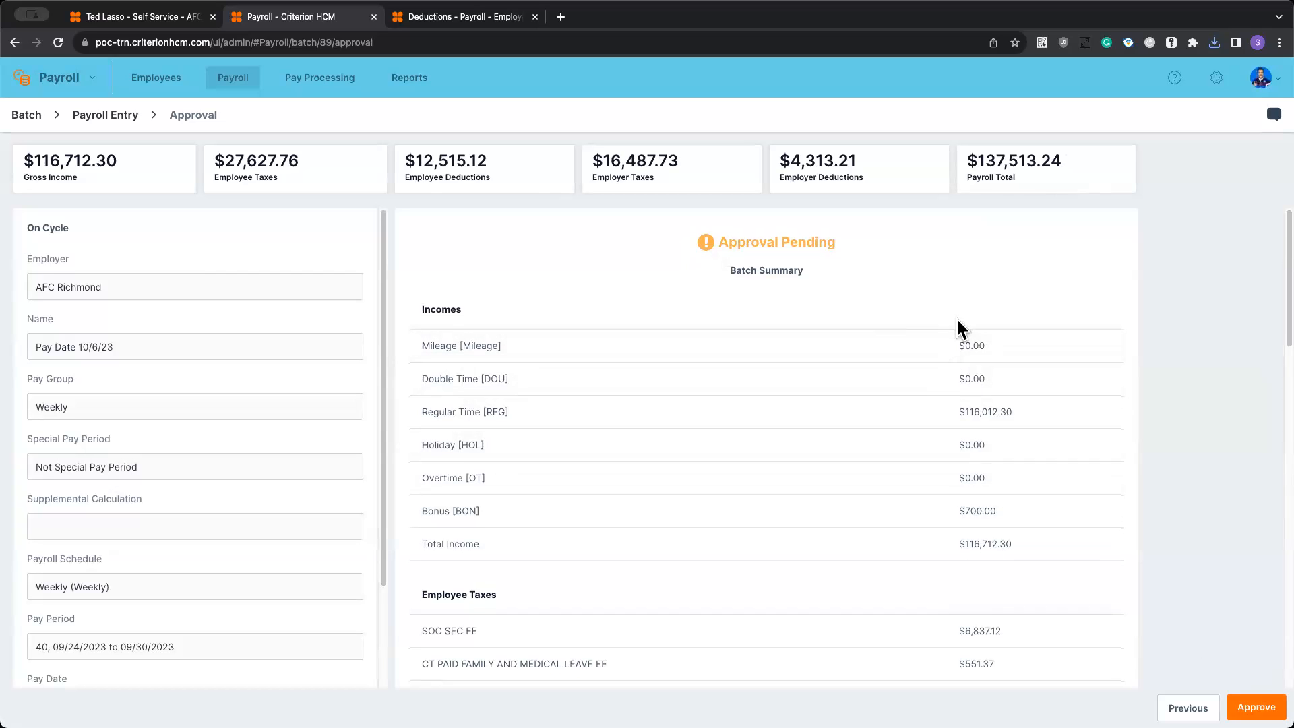
scroll(956, 317, "down", 2)
scroll(948, 306, "down", 8)
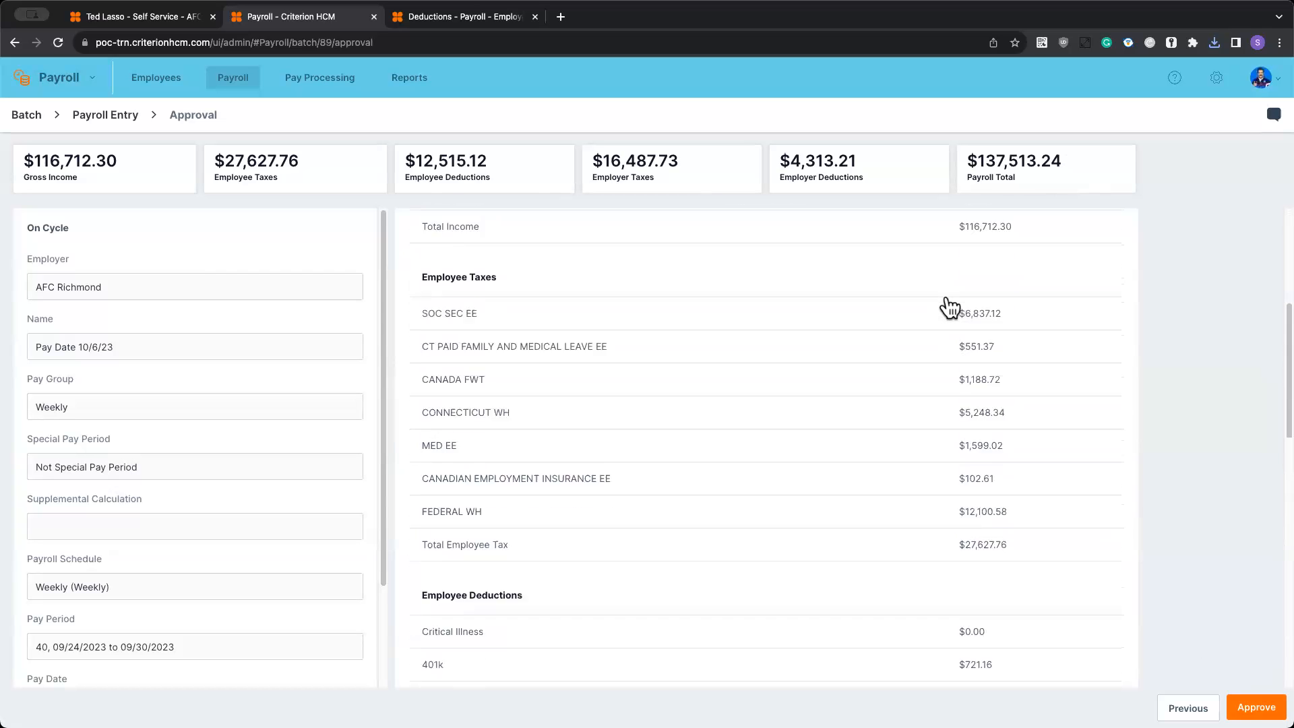
scroll(949, 307, "down", 6)
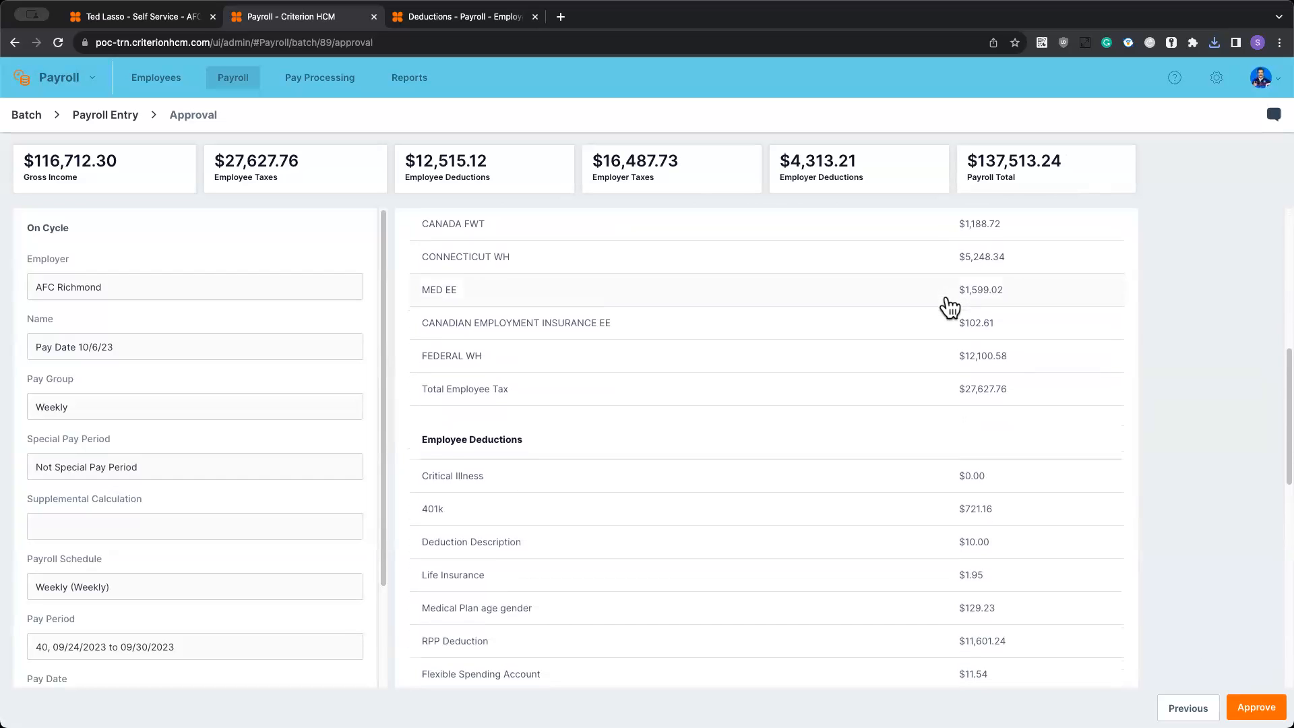
scroll(948, 302, "down", 10)
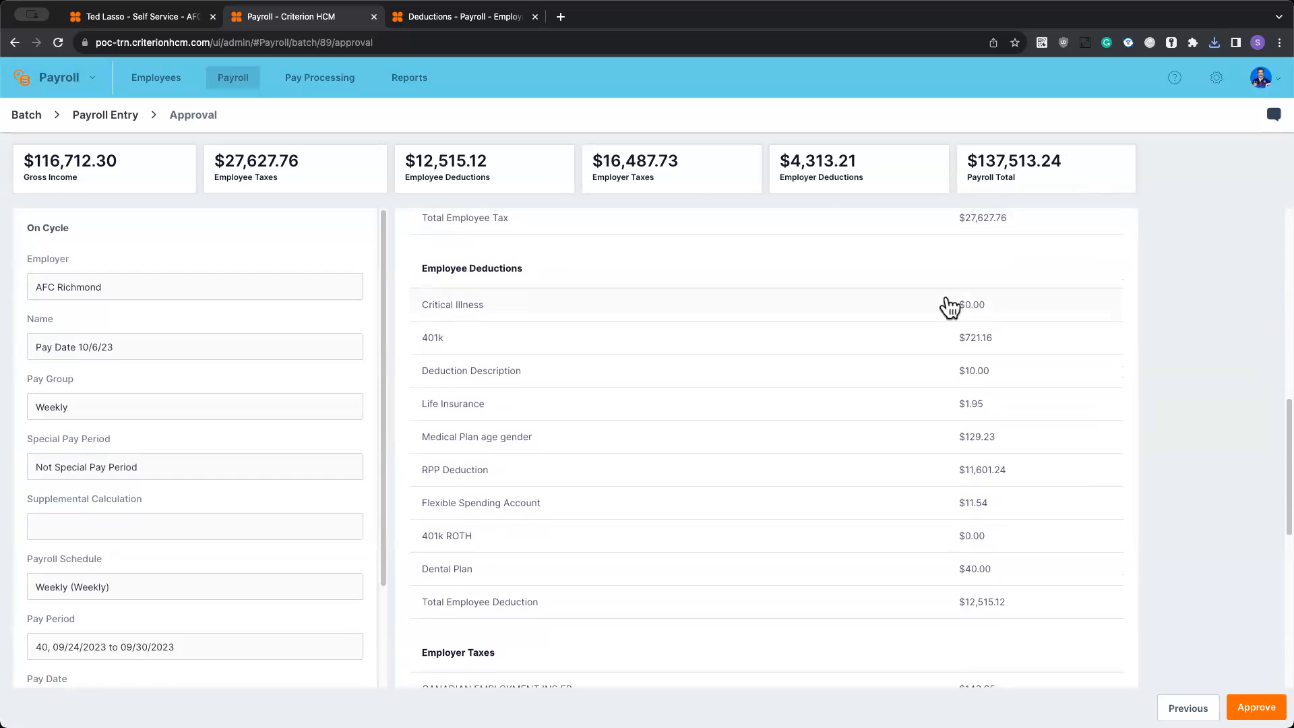
scroll(950, 324, "down", 5)
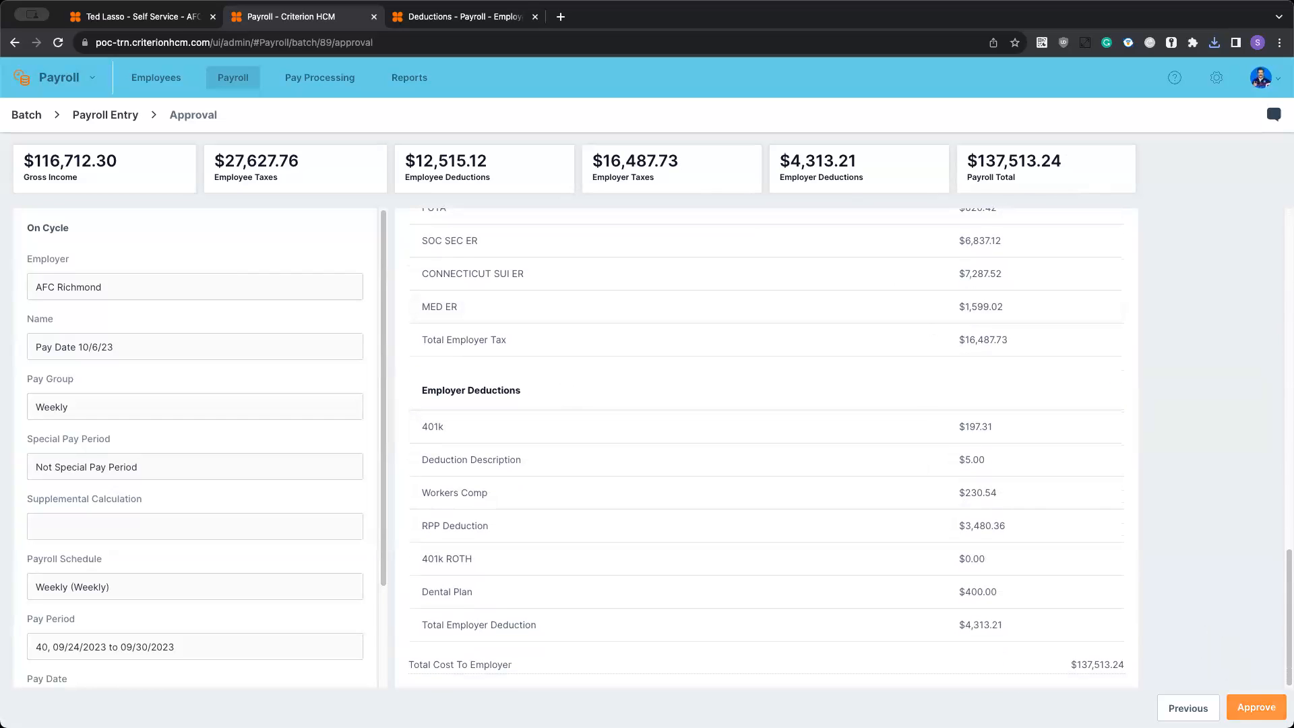
left_click(1256, 707)
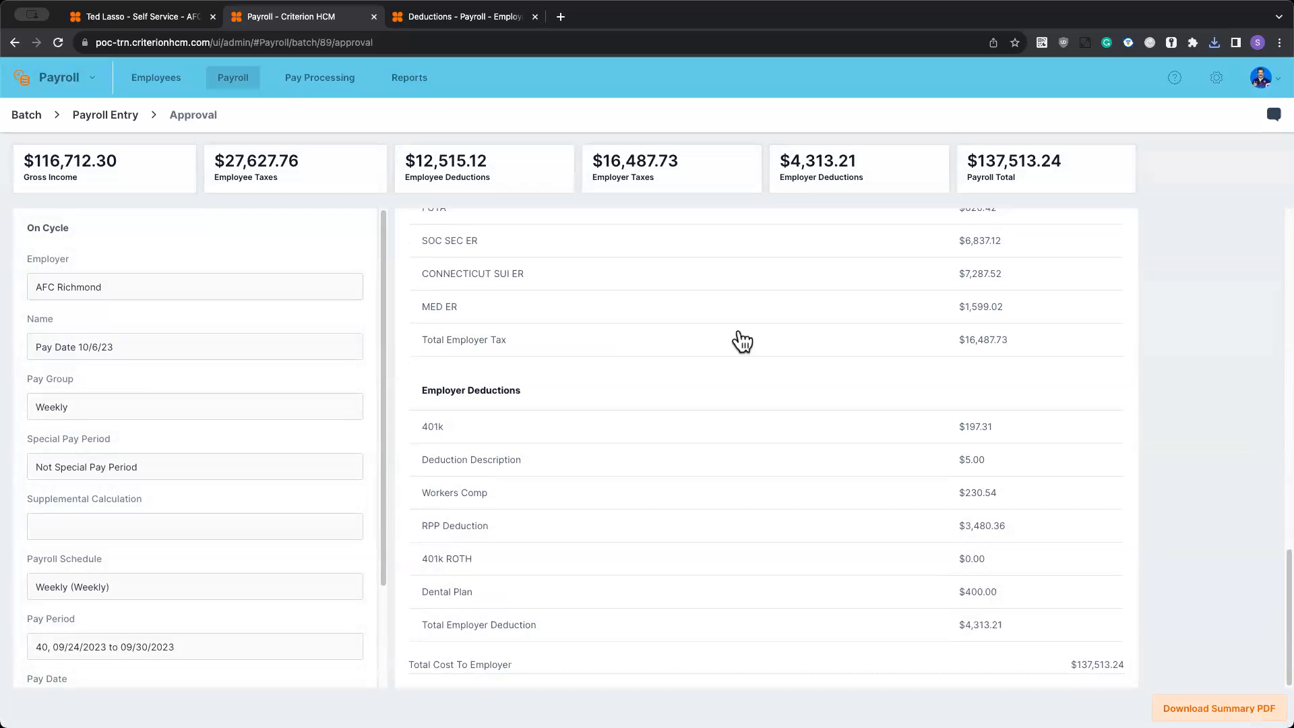
- Print the Pay Date 10/6/23 batch's checks through pay processing from Test Bank, starting at check number 729, with no employee group and dynamic sorting by employee
left_click(332, 83)
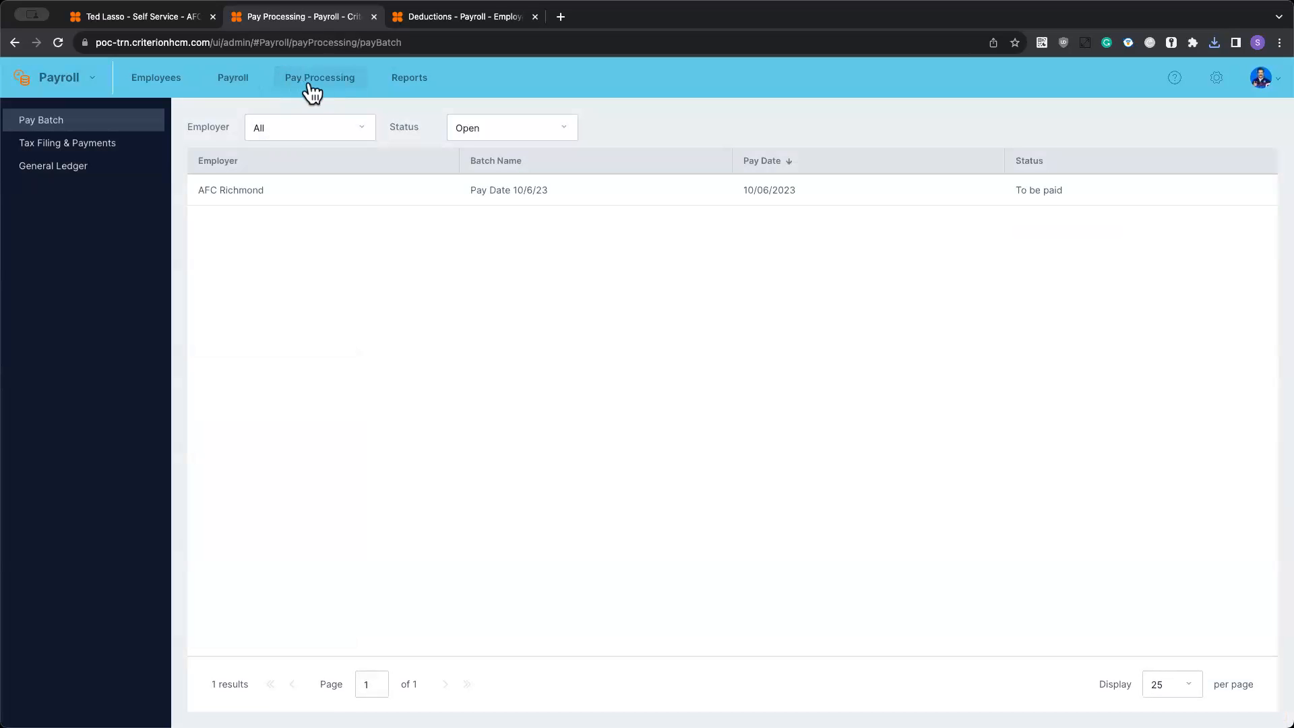
left_click(590, 194)
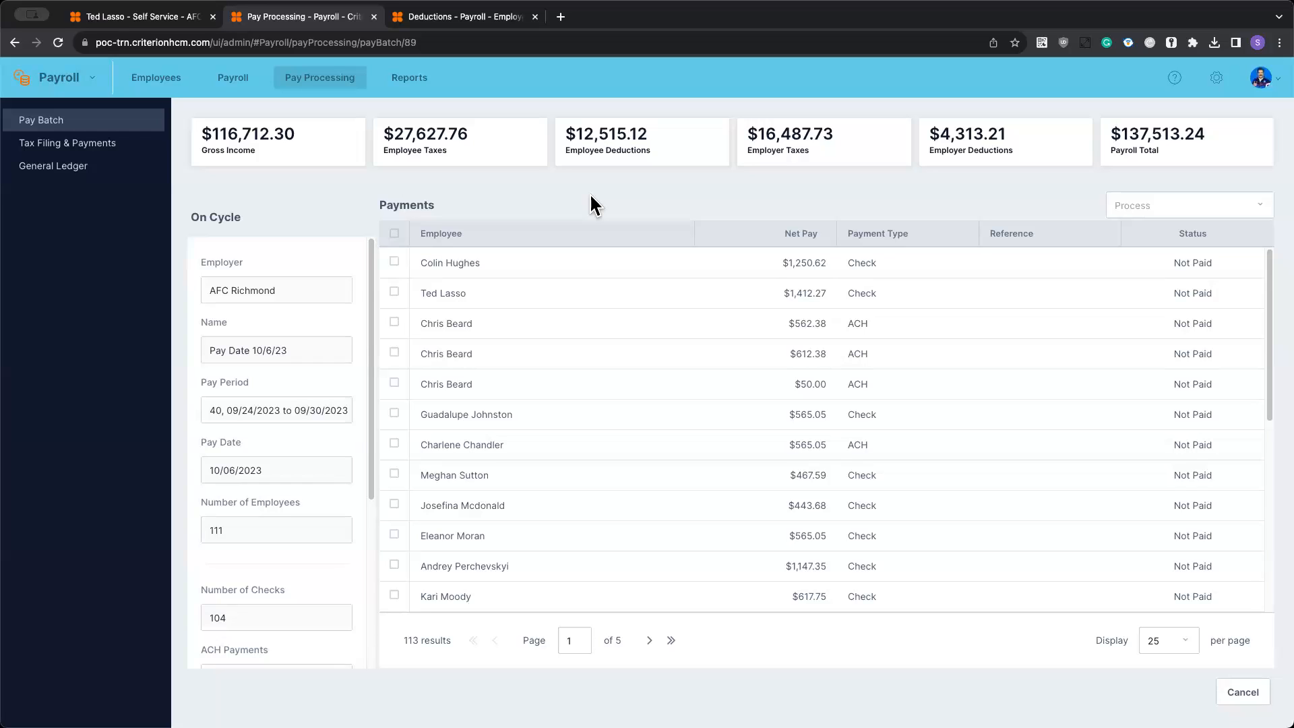
left_click(1228, 204)
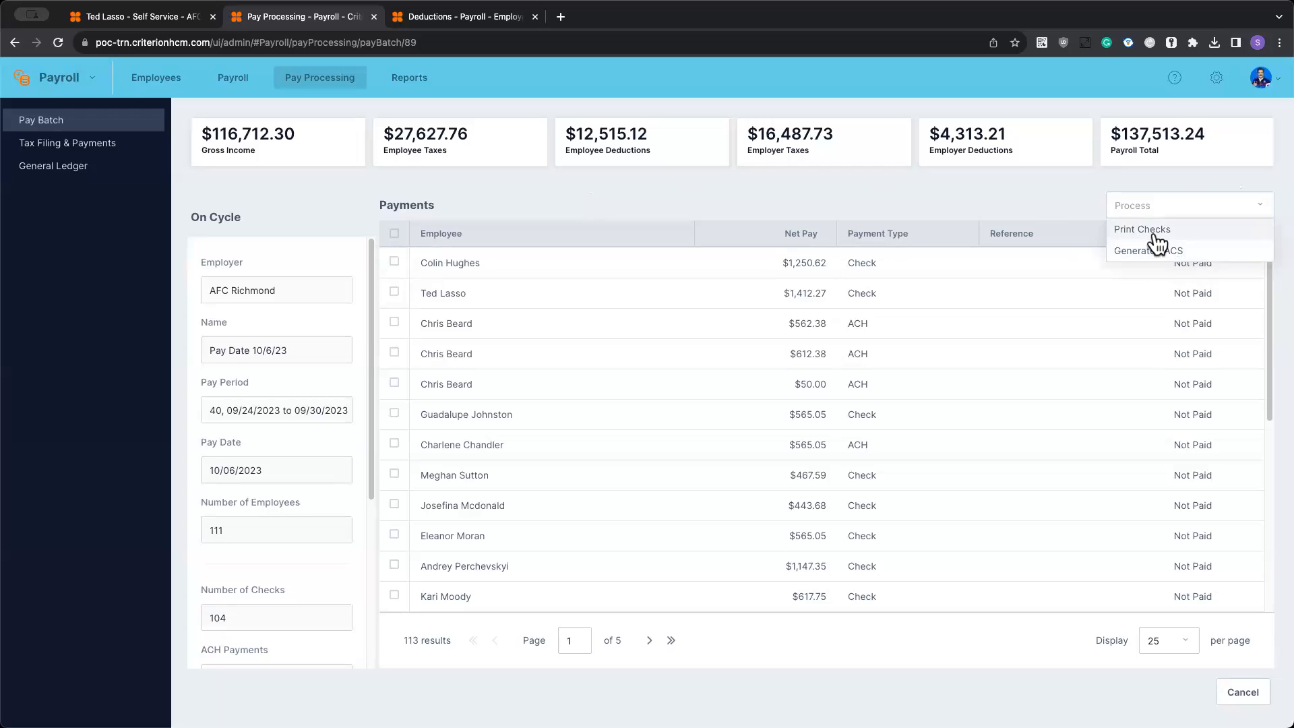
left_click(1154, 231)
left_click(462, 248)
left_click(471, 277)
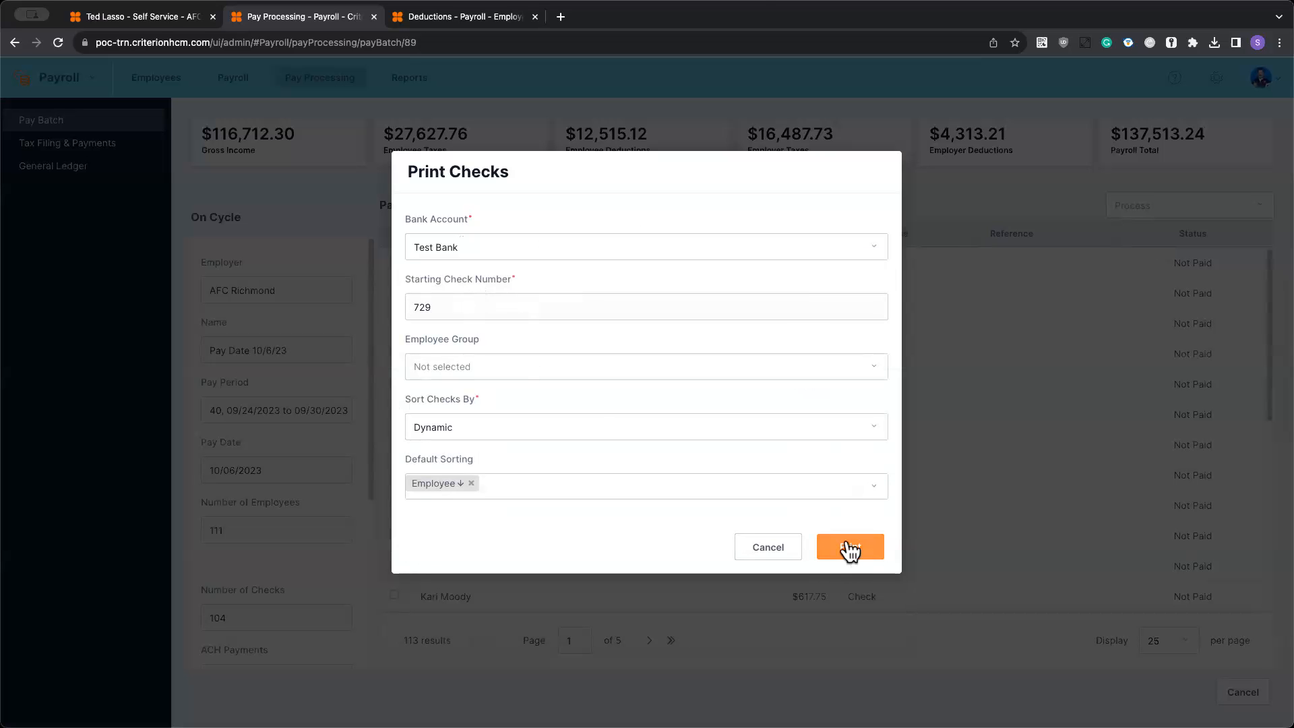
left_click(512, 364)
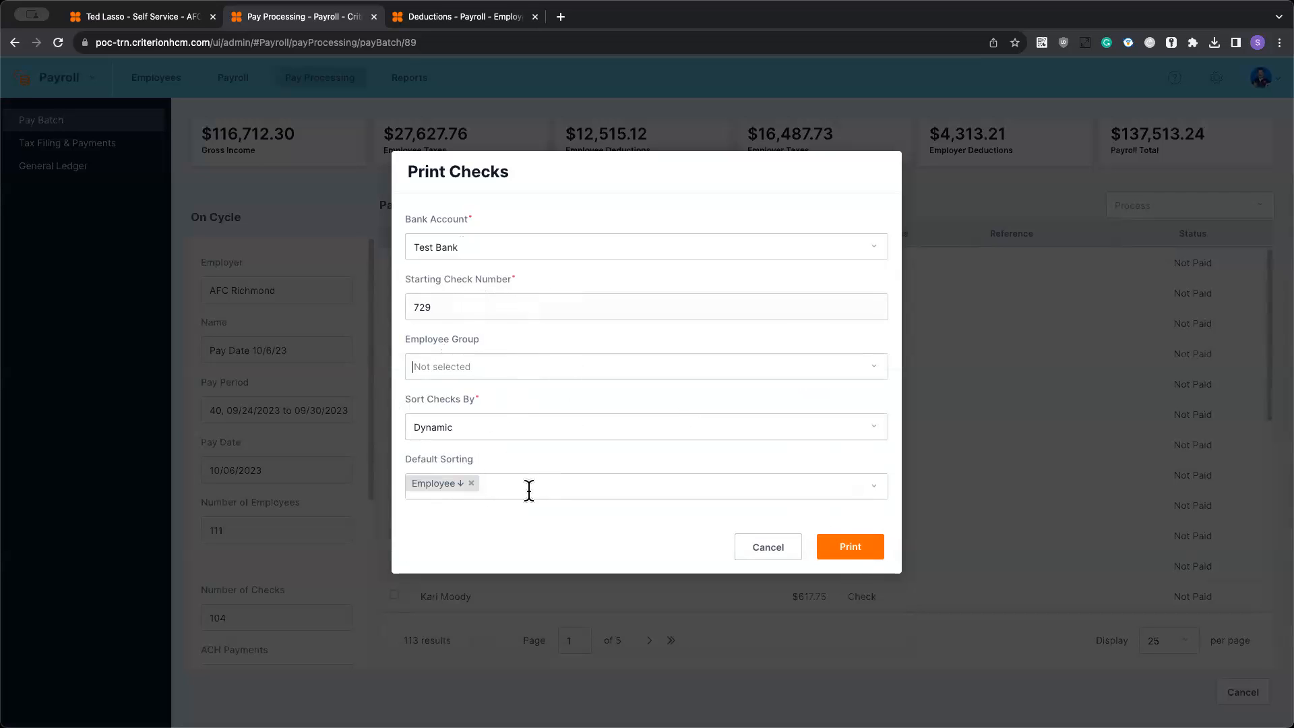
left_click(872, 546)
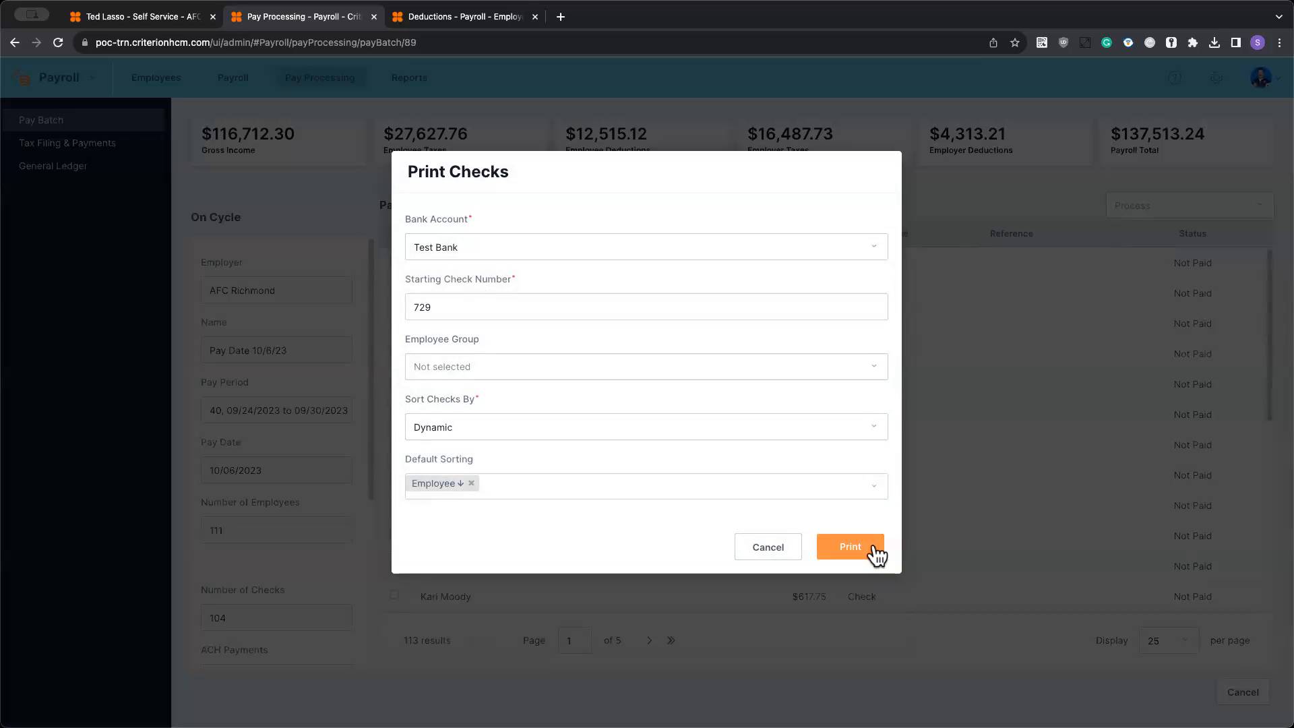
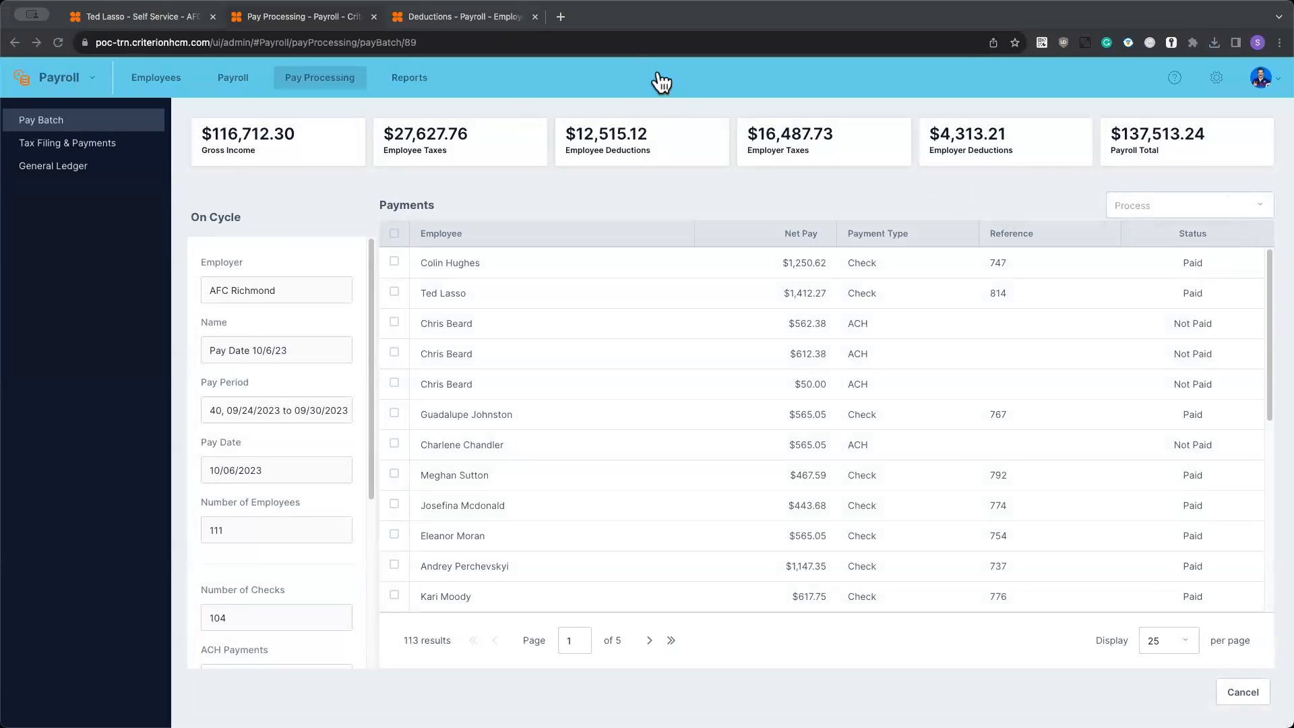
- Open the downloaded Pay Date 10_6_23_check.pdf in a new browser tab and look through the first checks and earnings statements
left_click(560, 17)
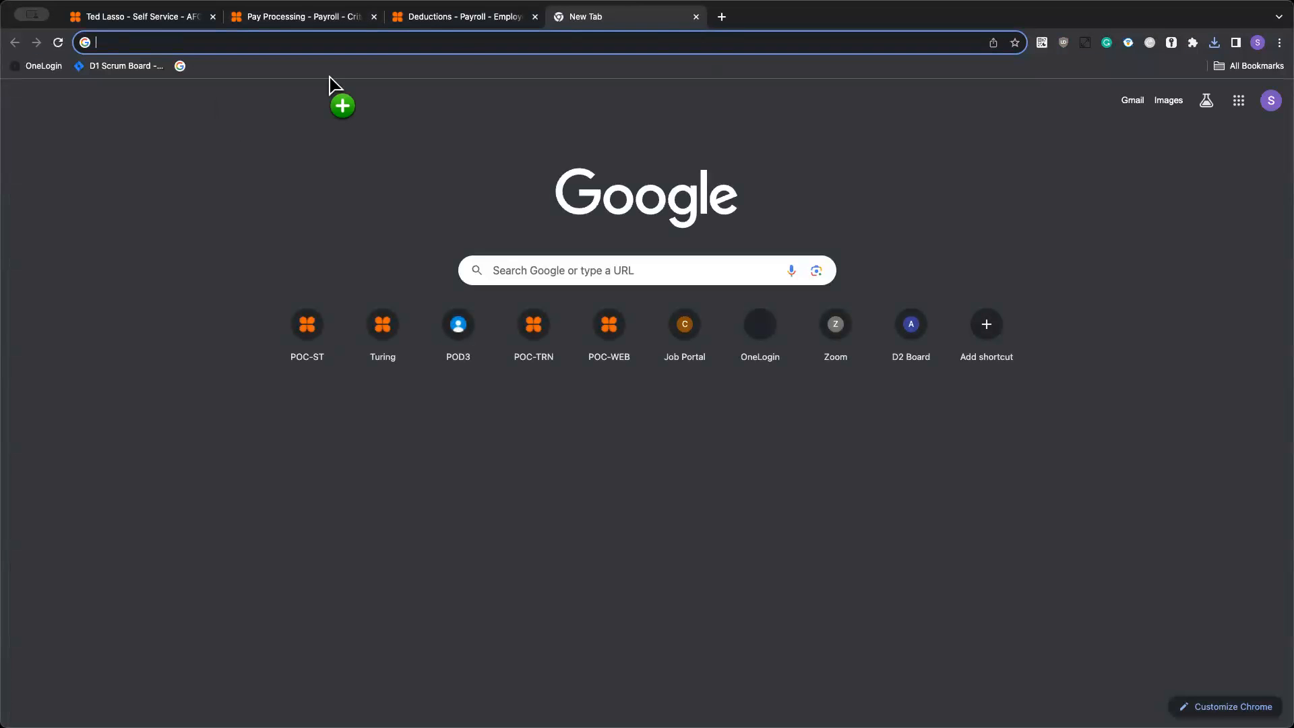
left_click_drag(453, 48, 455, 49)
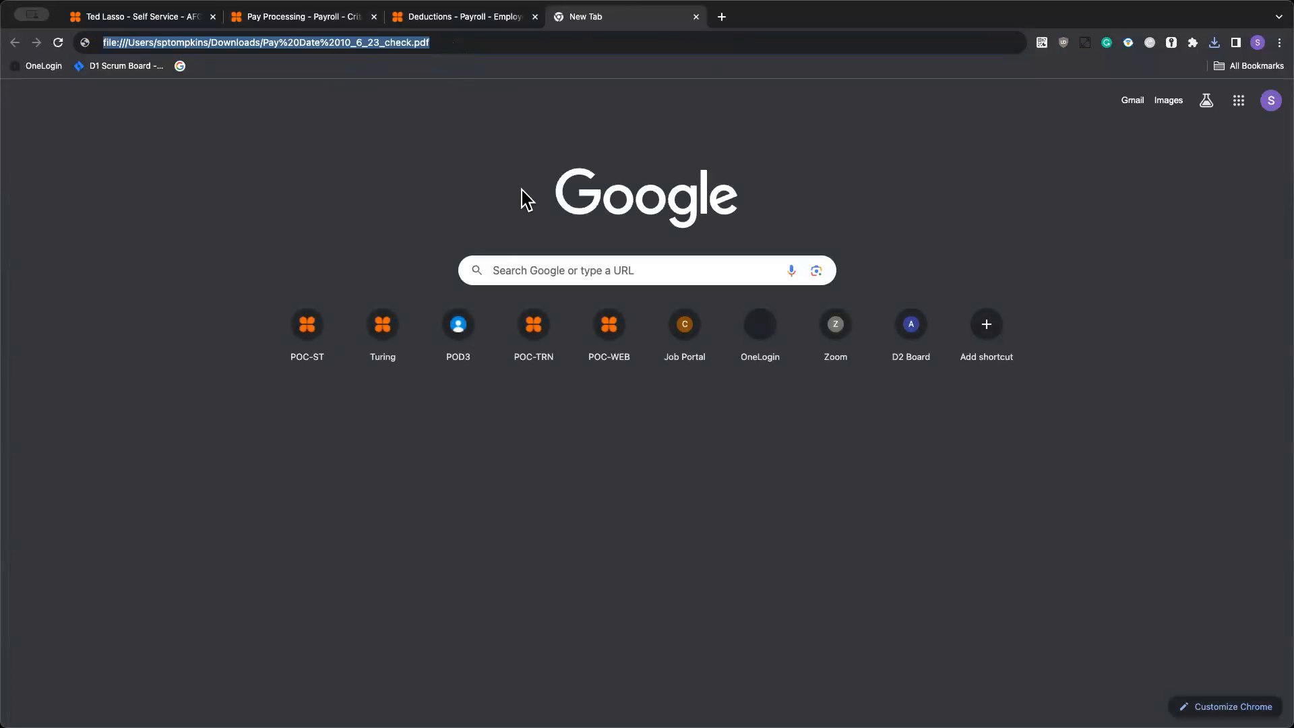
key("Return")
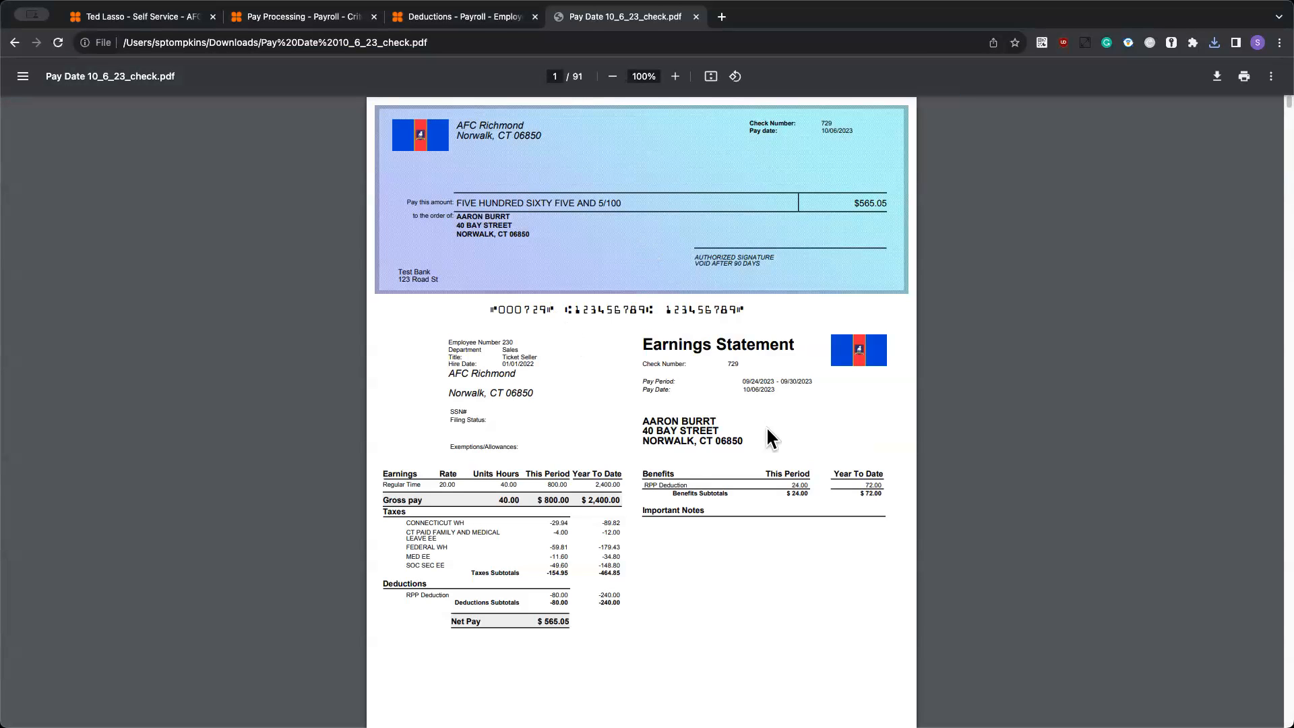
scroll(774, 442, "down", 10)
scroll(775, 442, "down", 1)
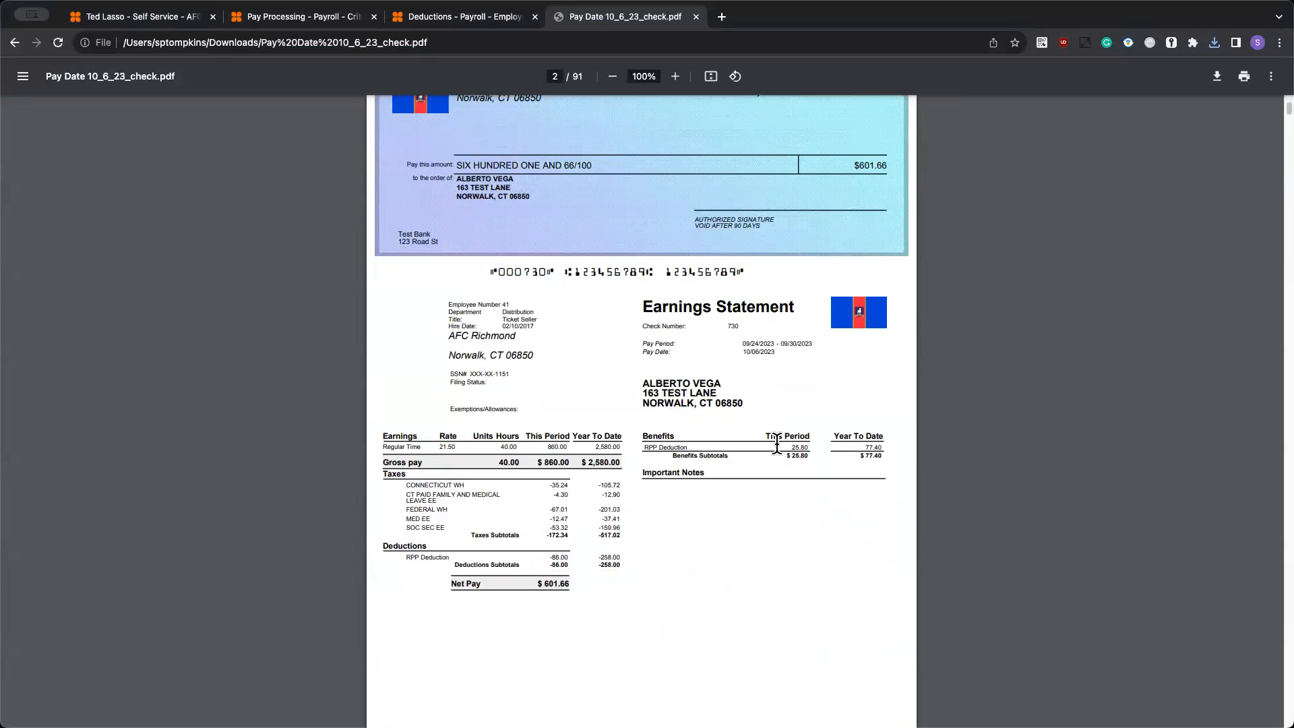
- Back in the pay batch, generate the BACS file for the unpaid ACH payments from the Test Bank account
left_click(316, 20)
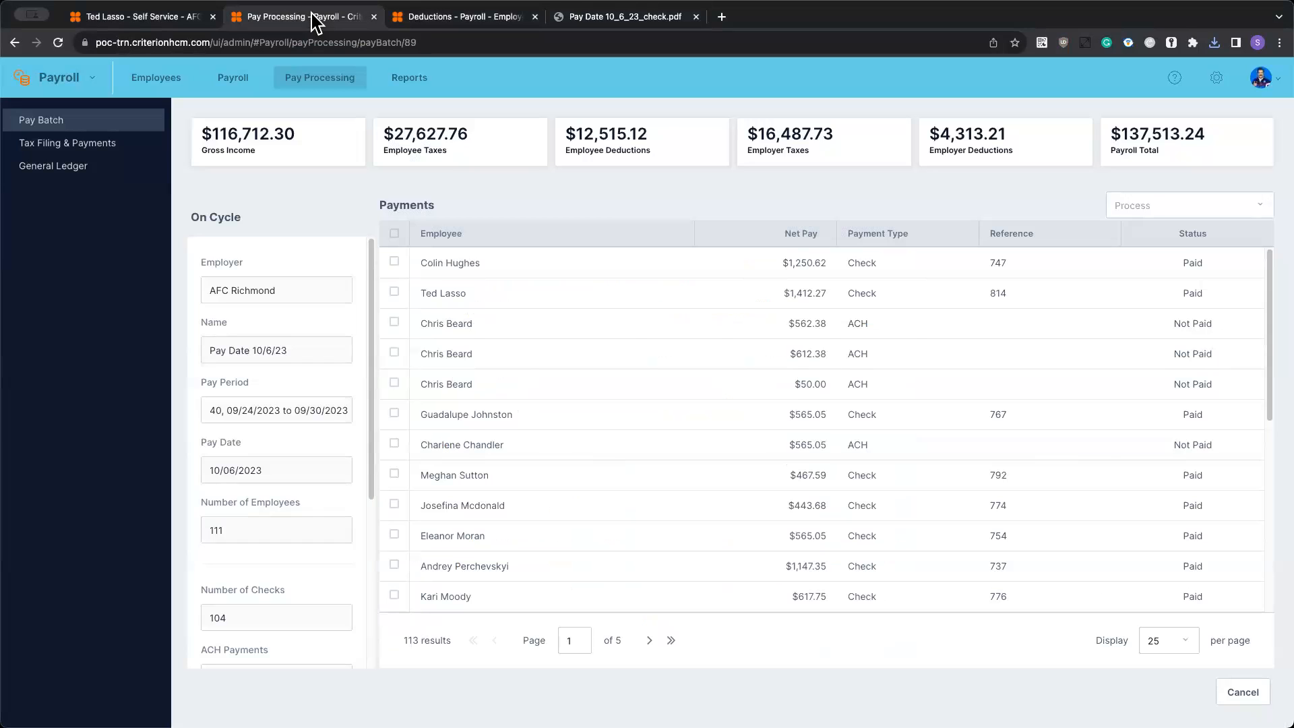
left_click(1166, 203)
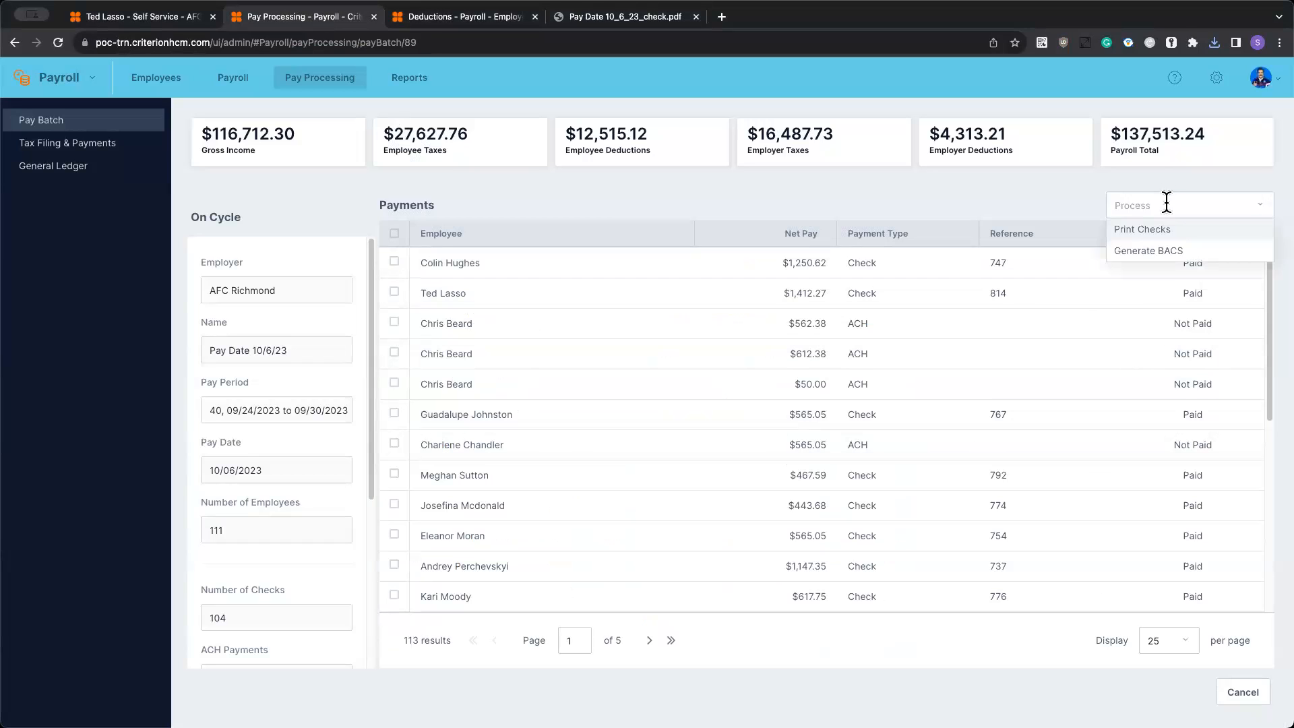
left_click(1160, 253)
left_click(548, 374)
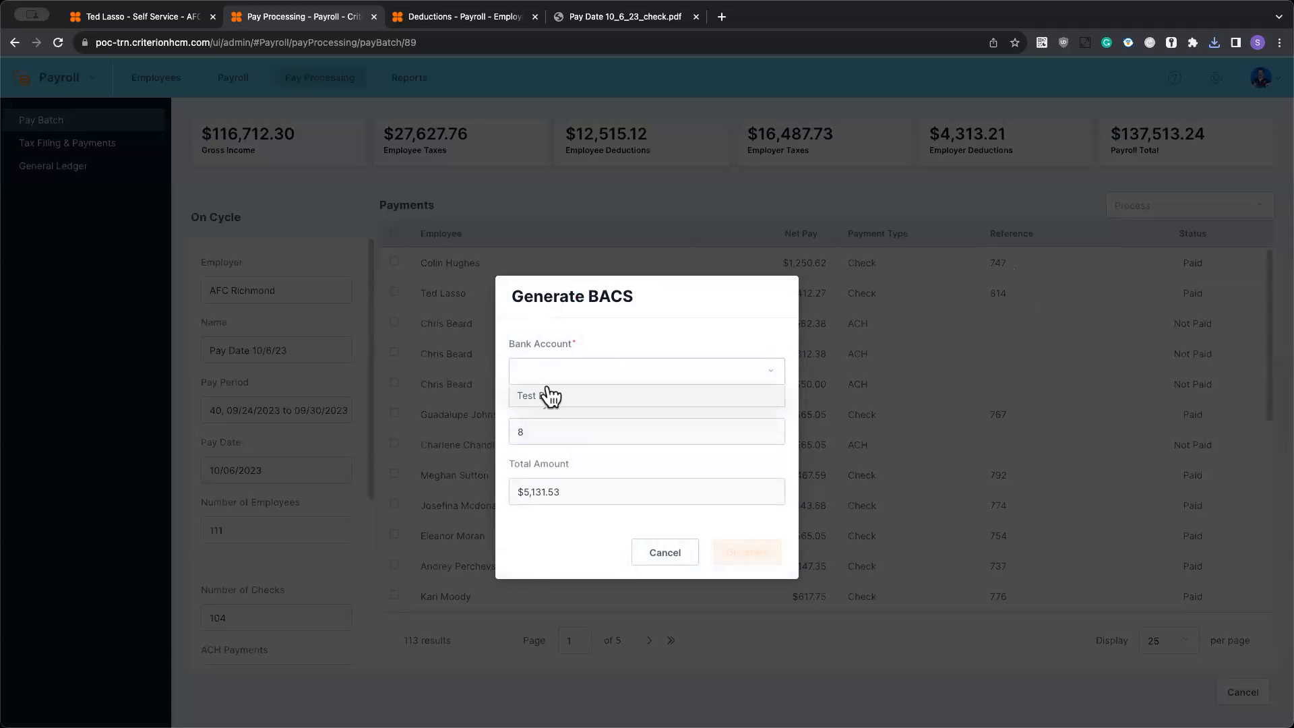
left_click(547, 398)
left_click(756, 559)
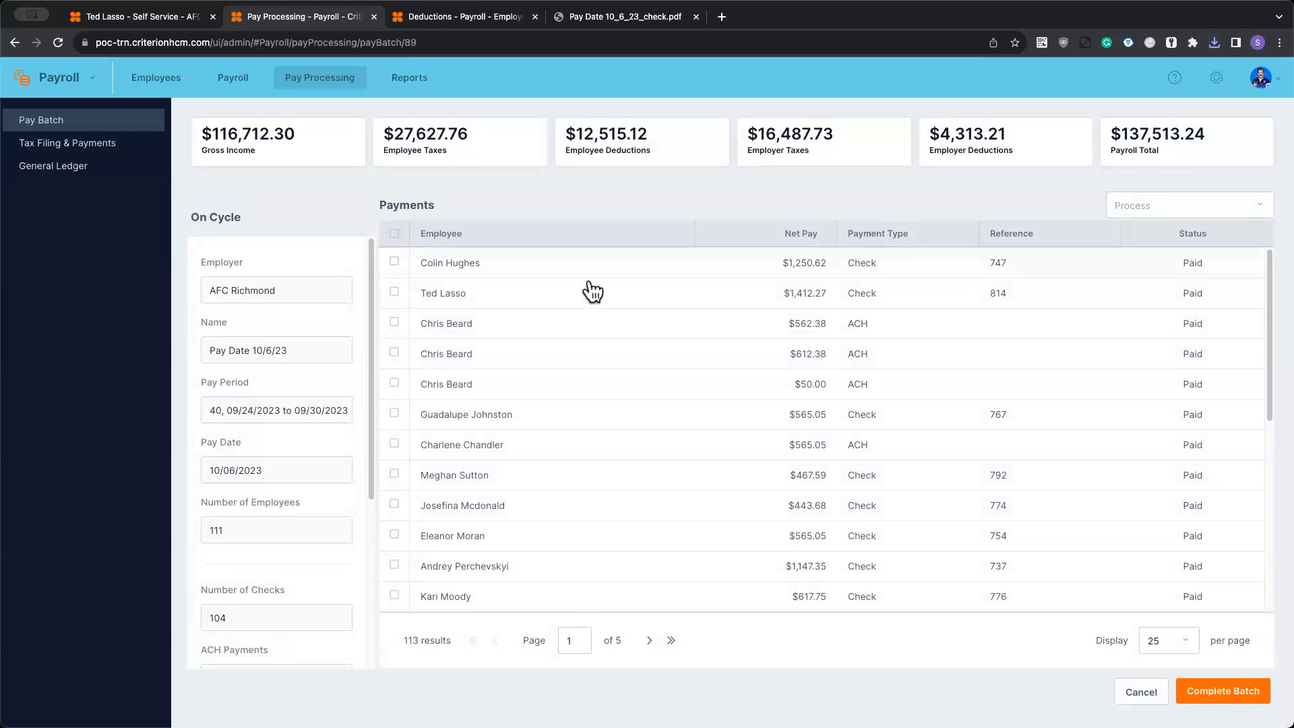
left_click(395, 260)
left_click(394, 291)
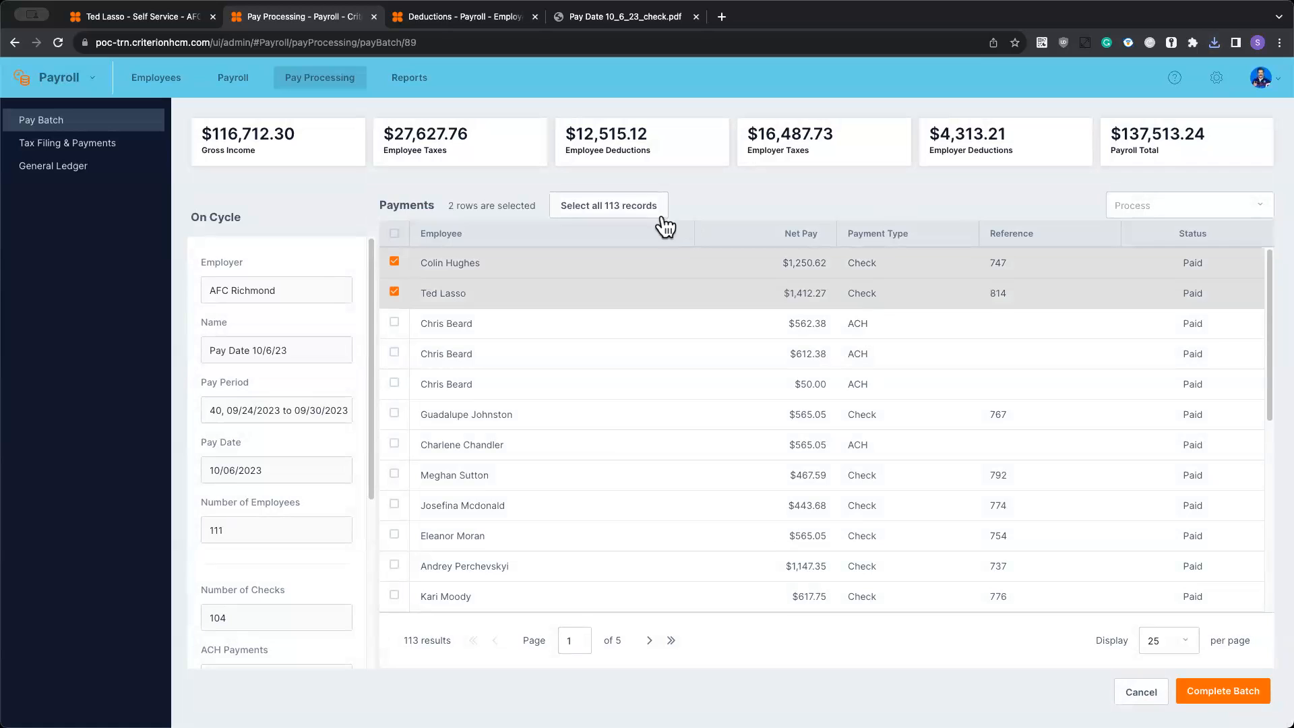
left_click(395, 261)
left_click(394, 291)
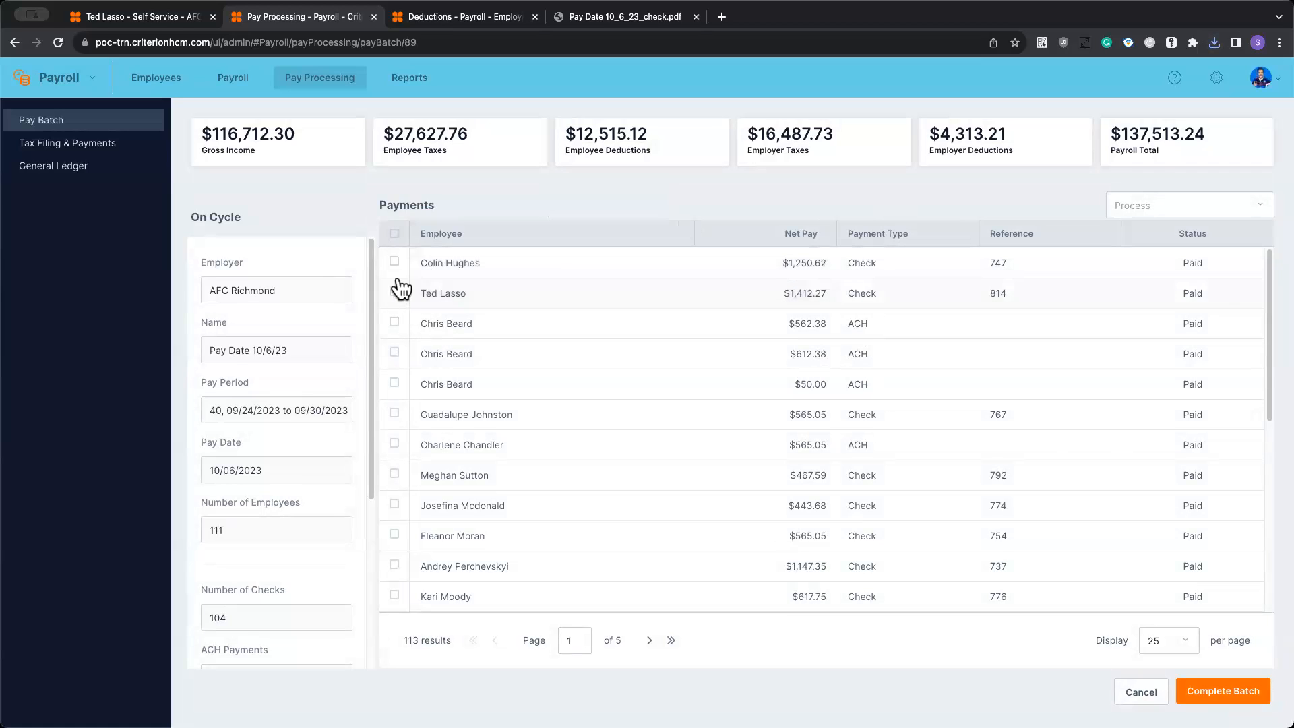
- Void the first two check payments in the batch's payments list
left_click(394, 261)
left_click(394, 291)
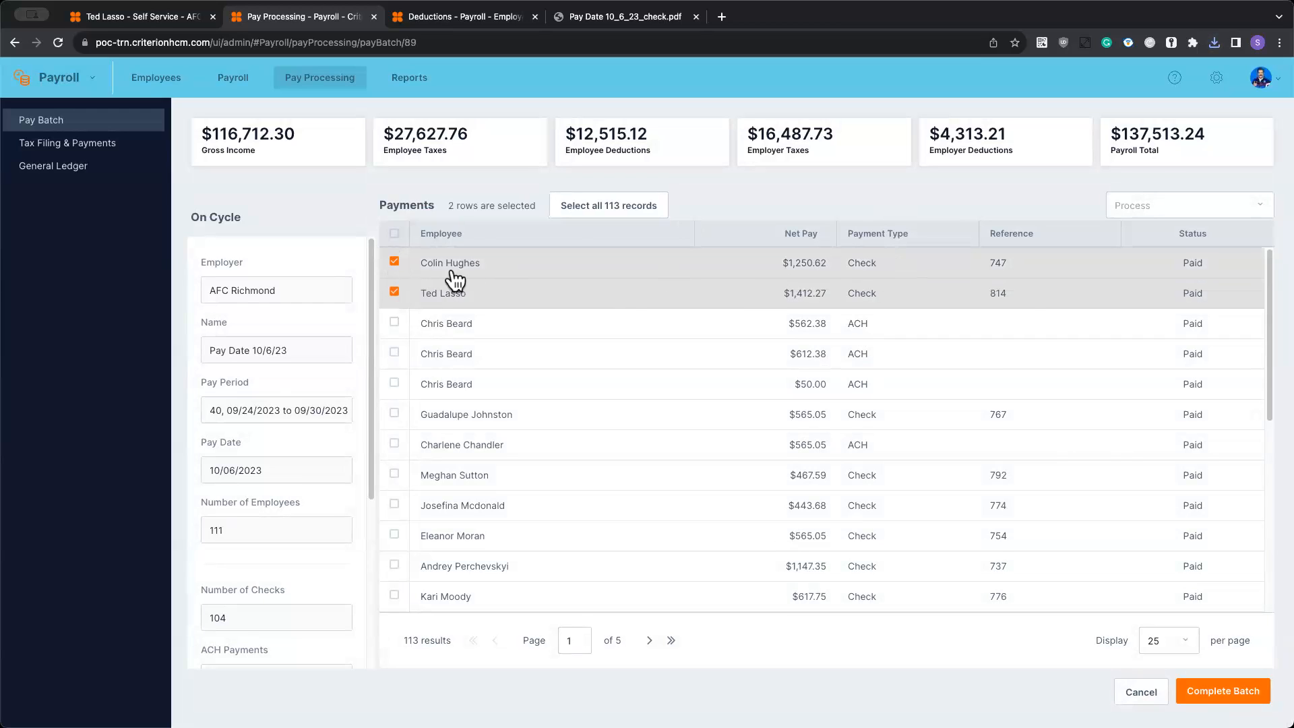
left_click(1155, 210)
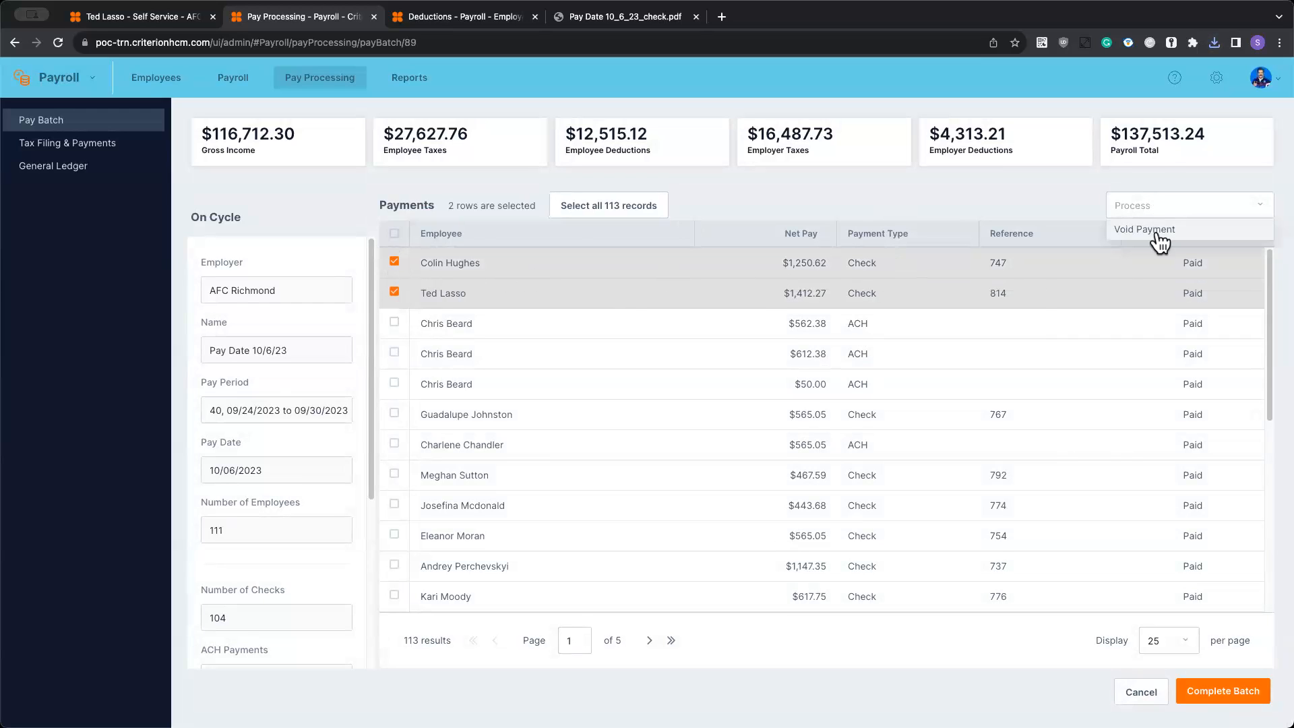
left_click(1155, 229)
left_click(763, 458)
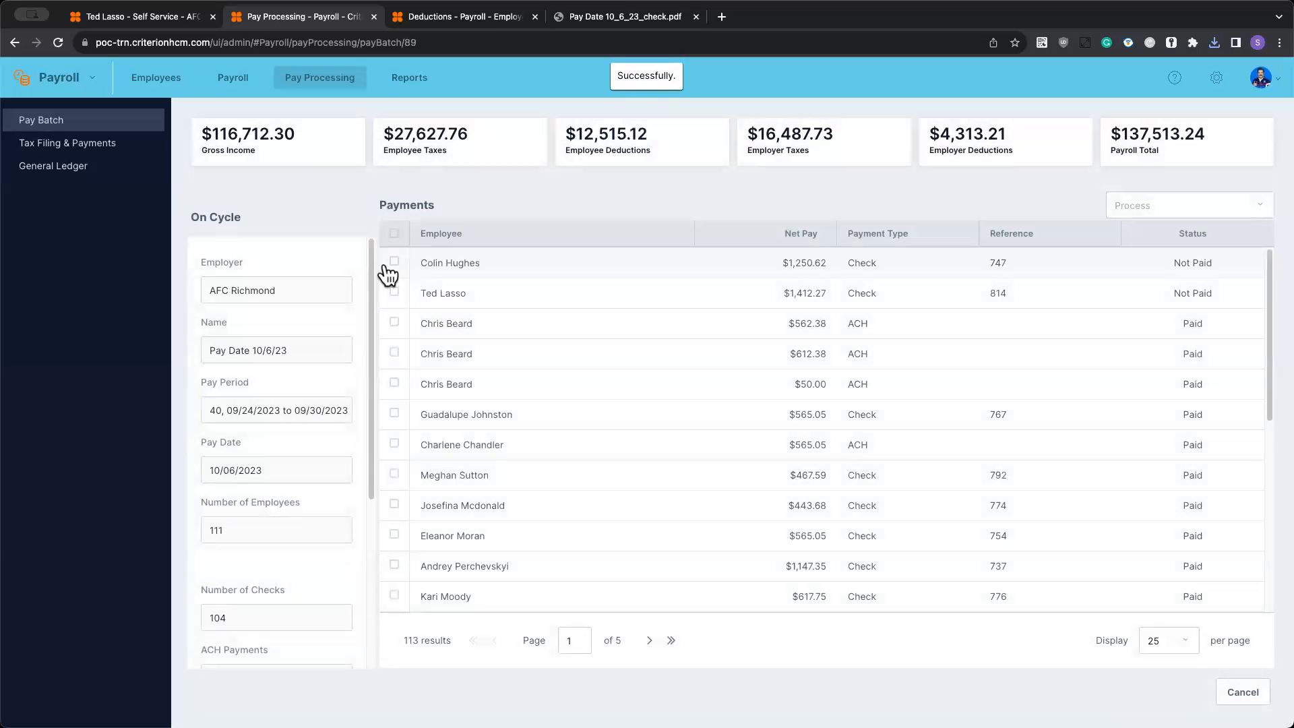
- Reprint the two voided checks from Test Bank starting at check number 820, sorted dynamically by employee, and complete the batch
left_click(395, 262)
left_click(405, 290)
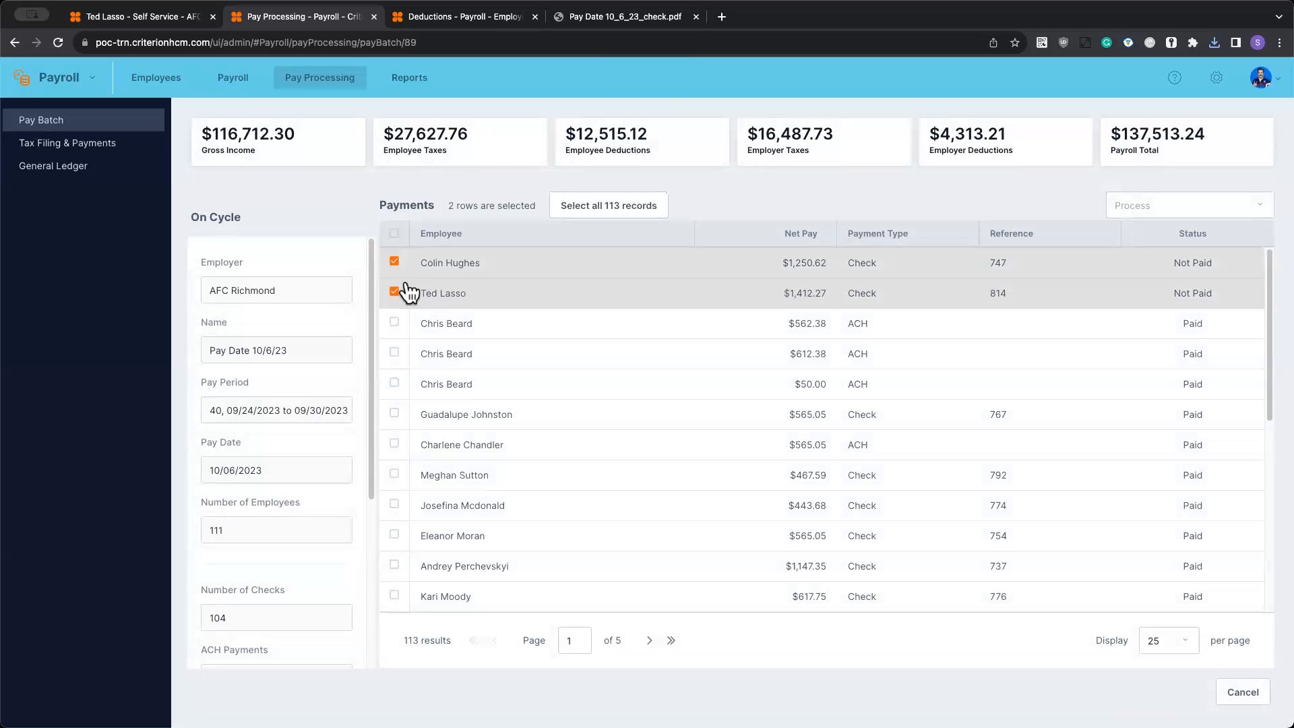
left_click(1206, 200)
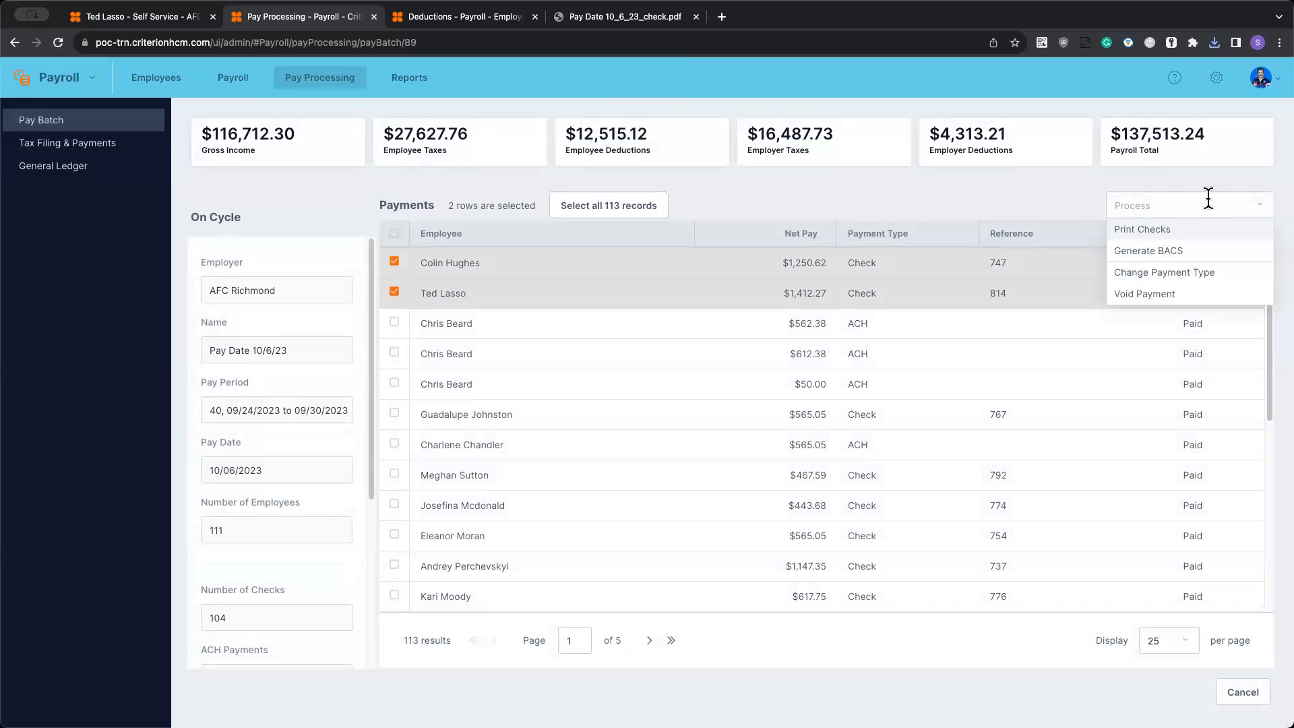
left_click(1159, 229)
left_click(496, 246)
left_click(463, 271)
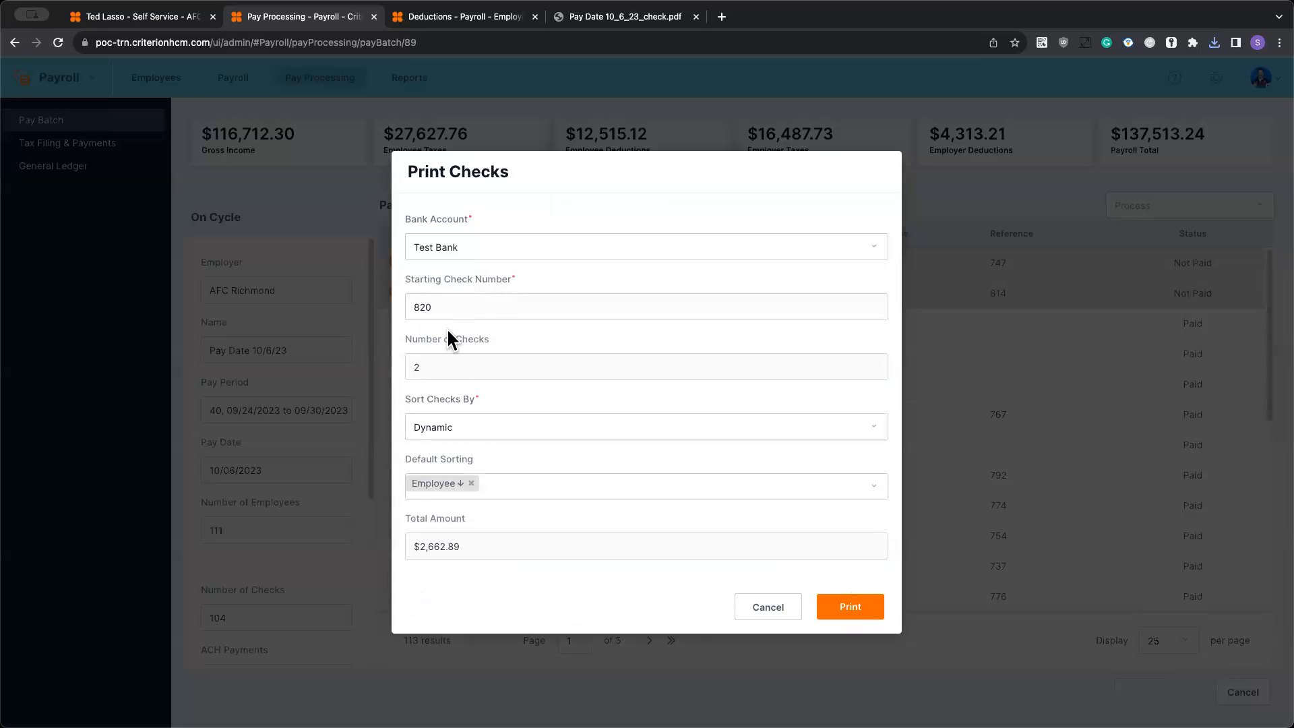
left_click(847, 607)
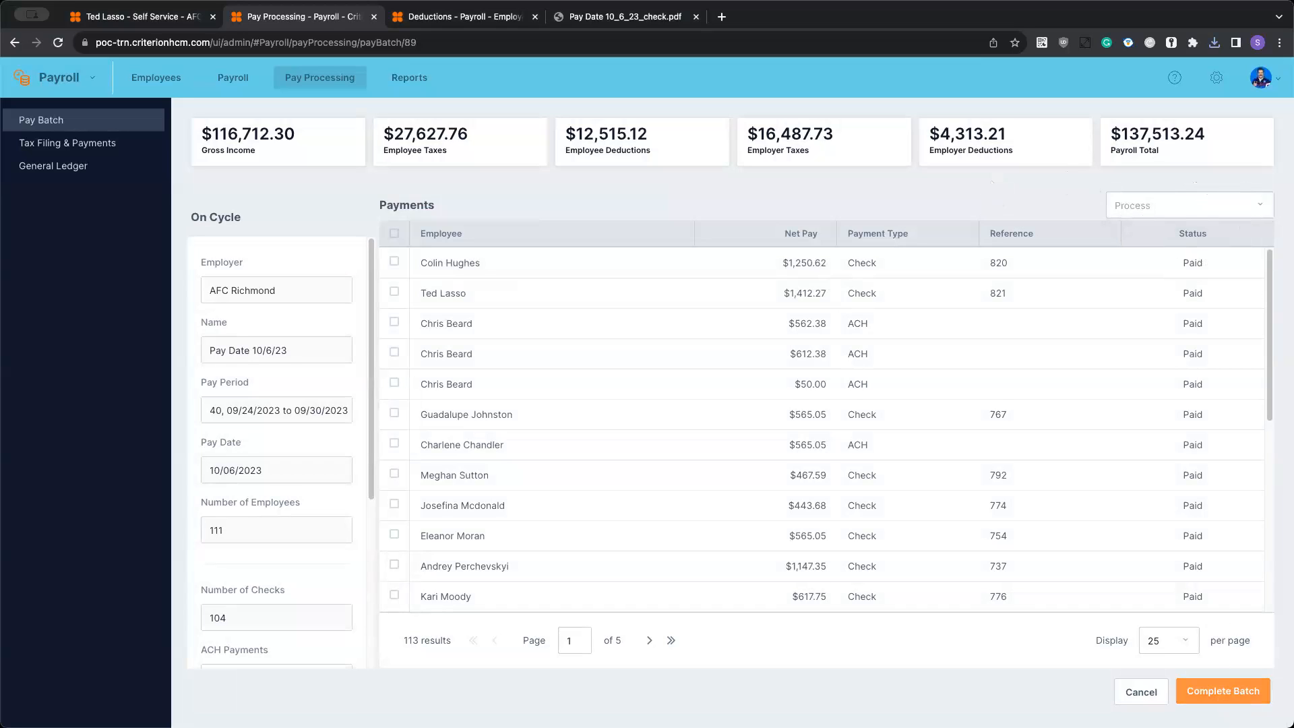
left_click(1230, 691)
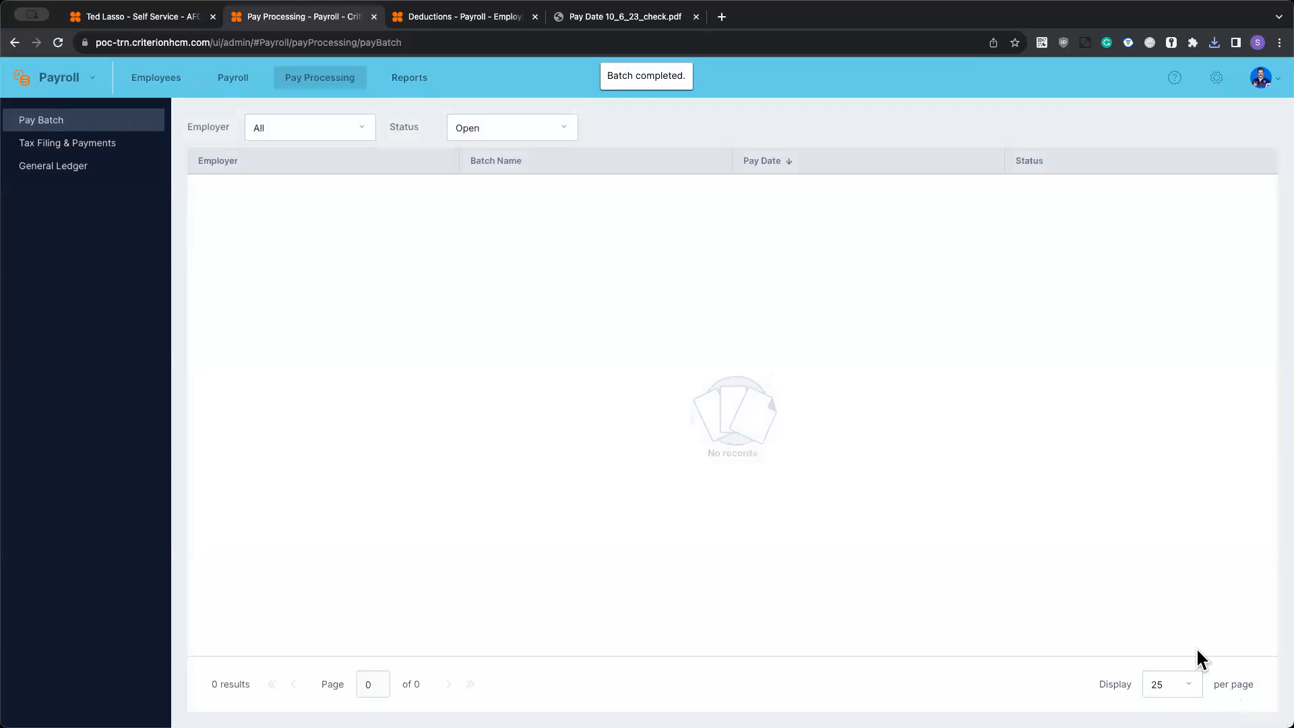
- Preview the general ledger entries for the Pay Date 10/6/23 batch through the last account row, and close the preview without transmitting
left_click(72, 166)
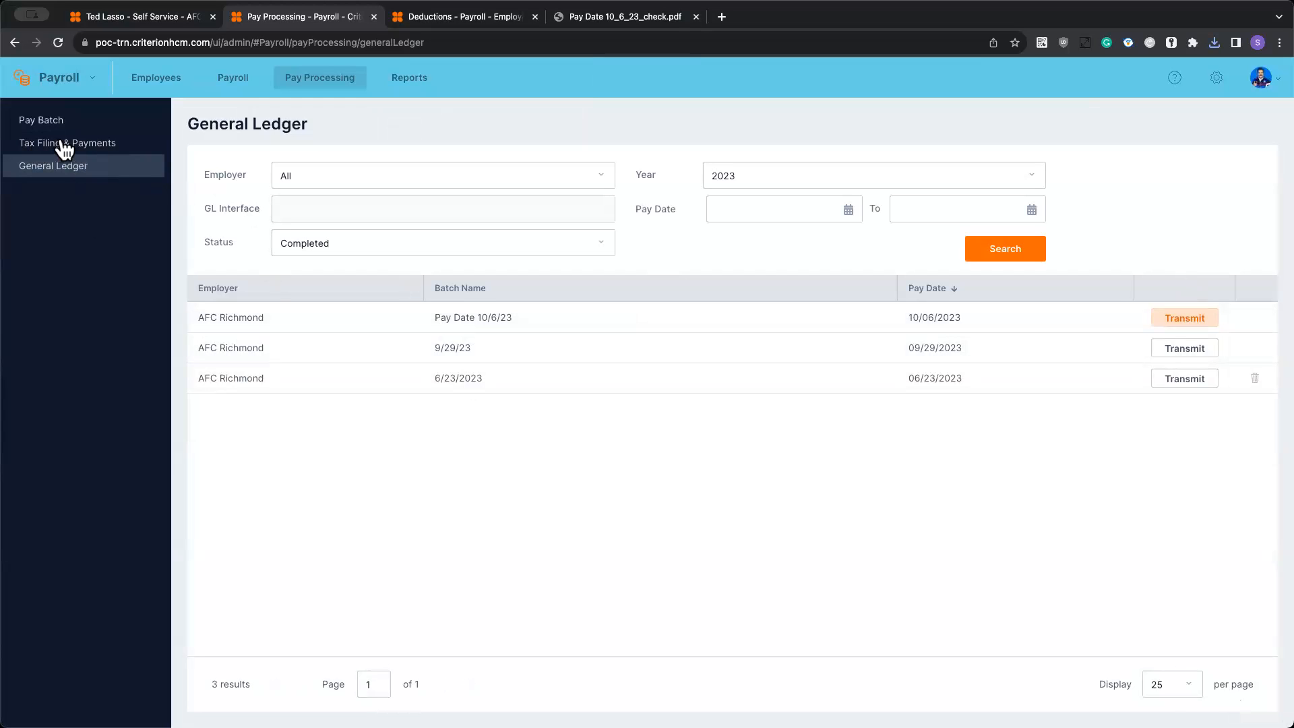
left_click(1189, 329)
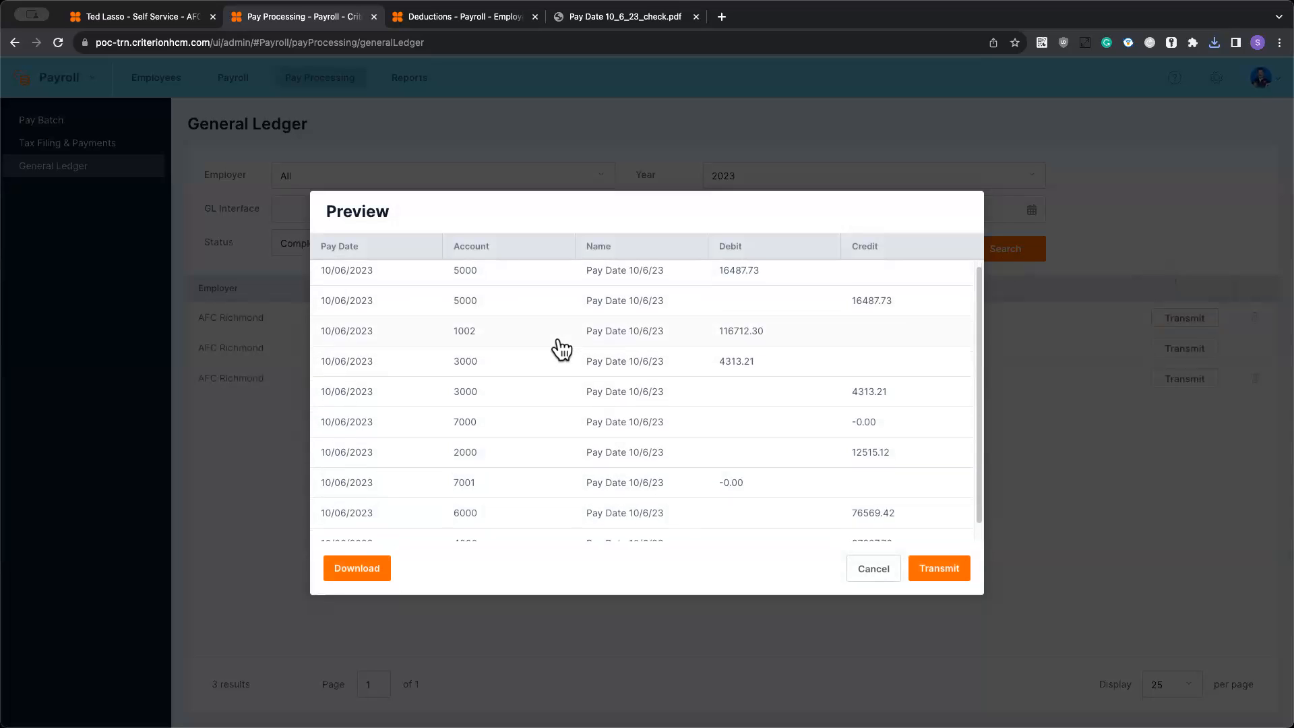
scroll(561, 348, "down", 1)
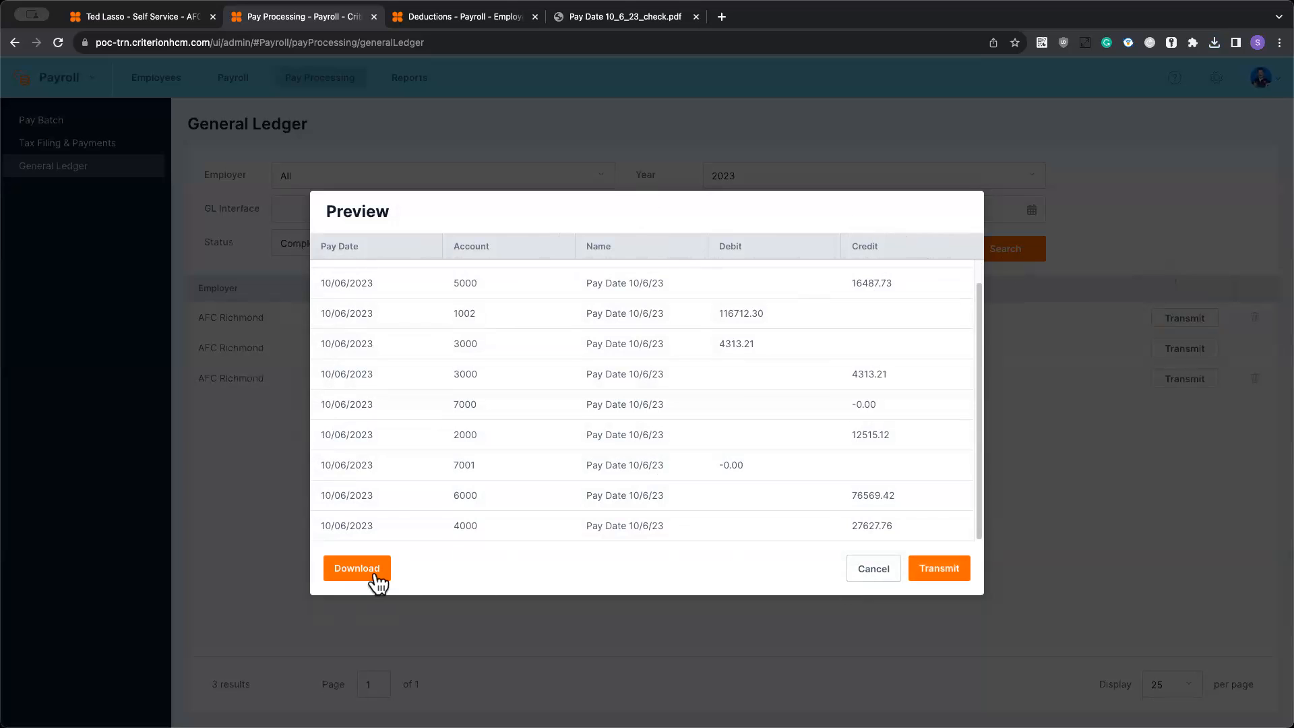
left_click(873, 568)
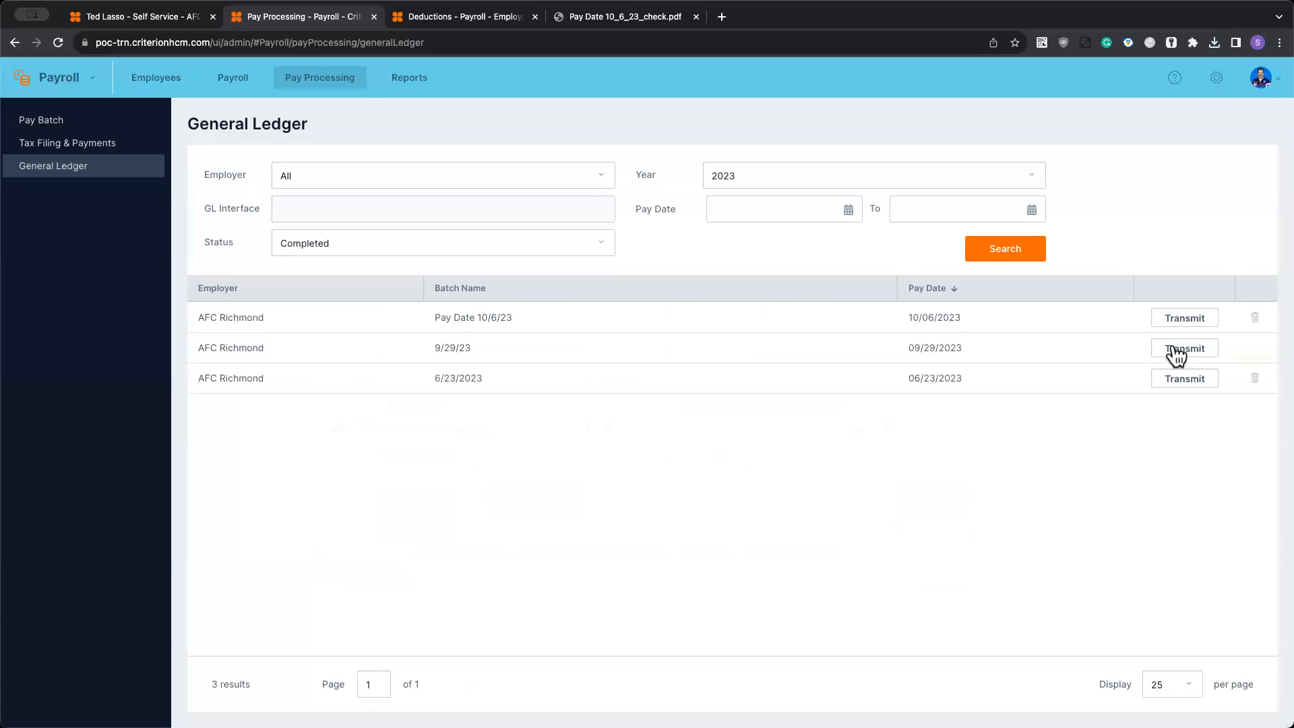